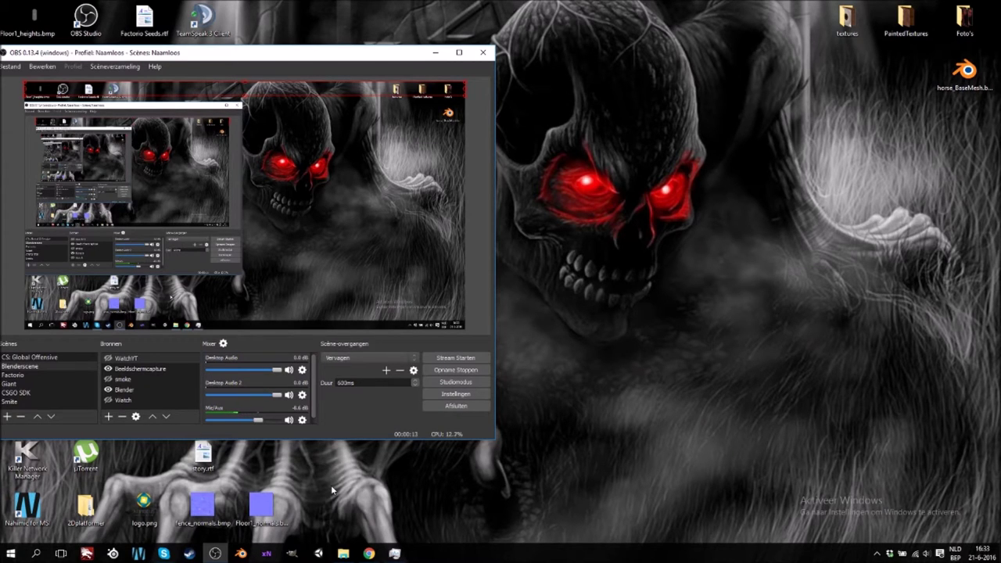
Launch Unity and open the FPStutorial project
left_click(292, 553)
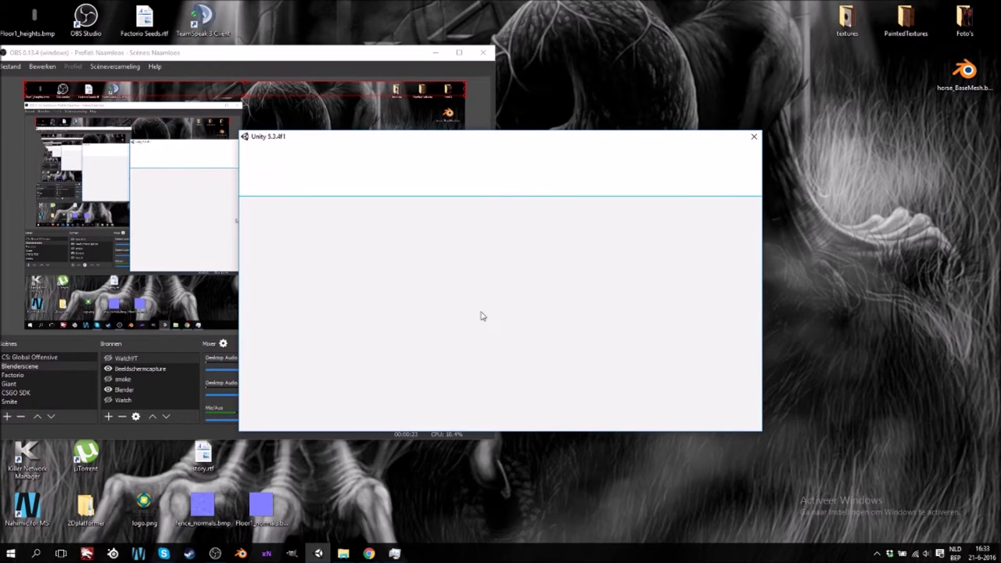
left_click(298, 224)
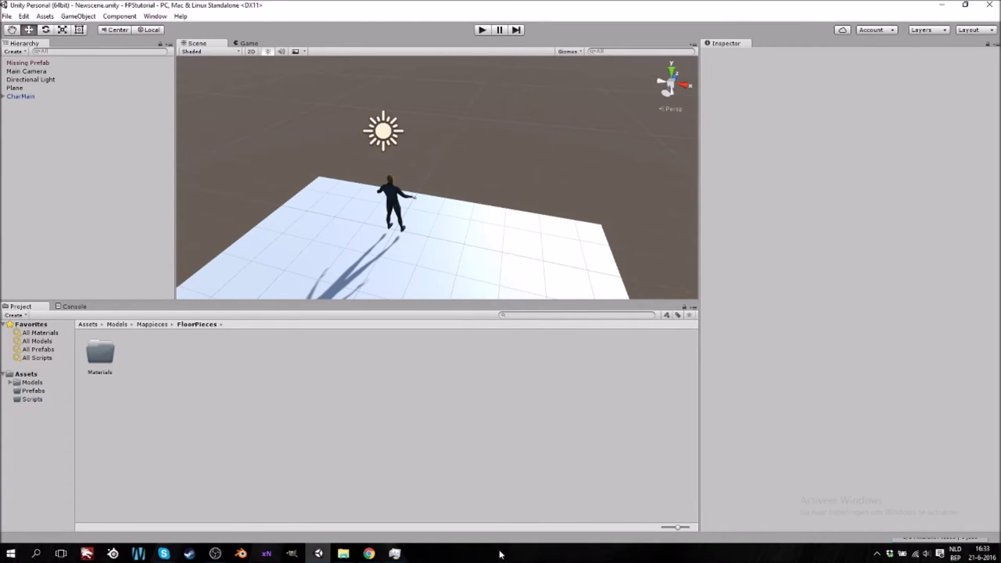
Examine the character standing on the plane in the scene from the front, up close and from farther away
left_click_drag(415, 196, 670, 286, "alt")
middle_click_drag(671, 286, 562, 275)
right_click_drag(561, 275, 408, 194)
scroll(470, 254, "up", 8)
scroll(440, 258, "down", 6)
scroll(451, 257, "up", 5)
scroll(456, 245, "up", 5)
scroll(462, 250, "down", 5)
scroll(461, 248, "up", 2)
scroll(461, 250, "down", 2)
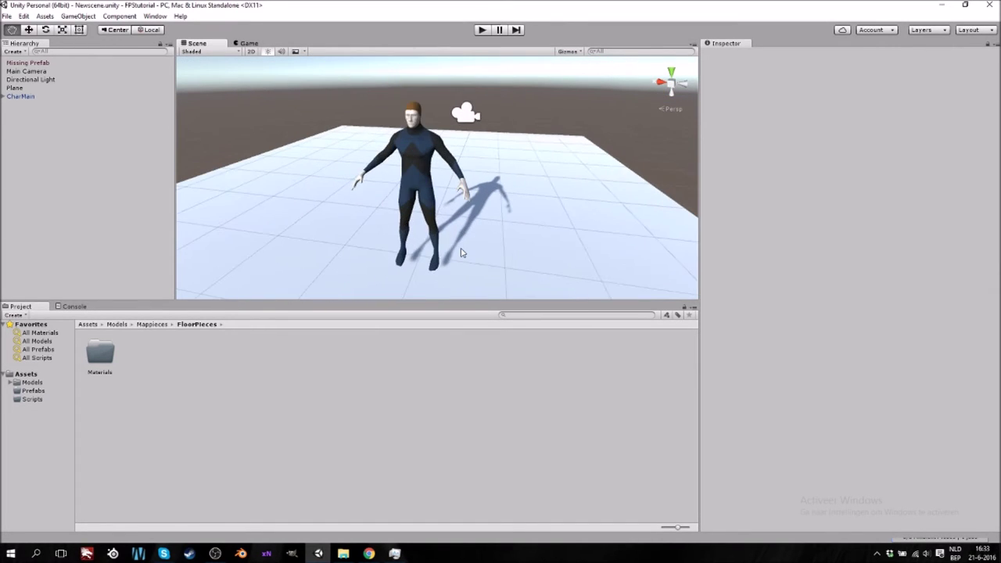
scroll(461, 253, "up", 4)
scroll(425, 219, "down", 3)
scroll(425, 218, "up", 3)
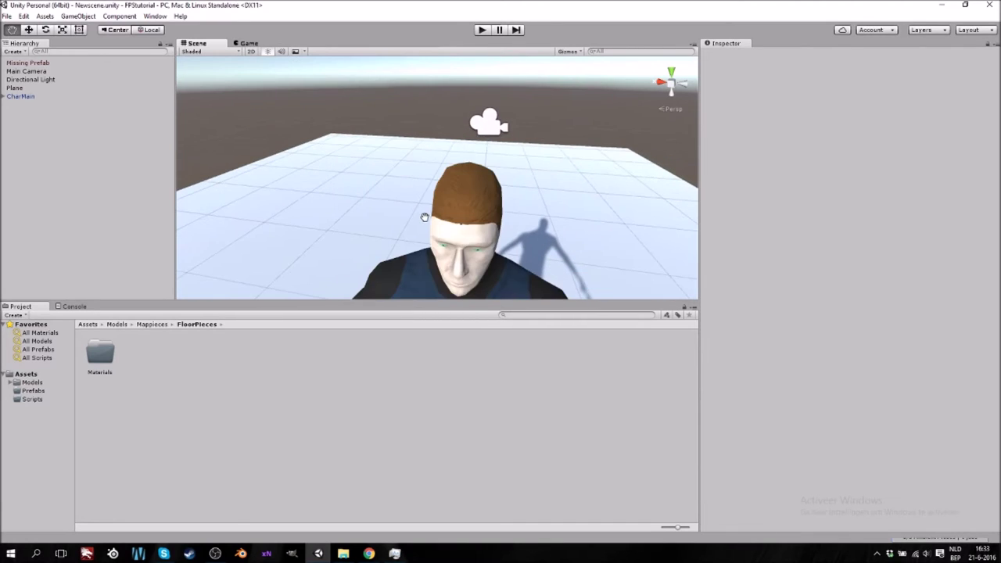
scroll(423, 216, "down", 1)
scroll(423, 216, "down", 4)
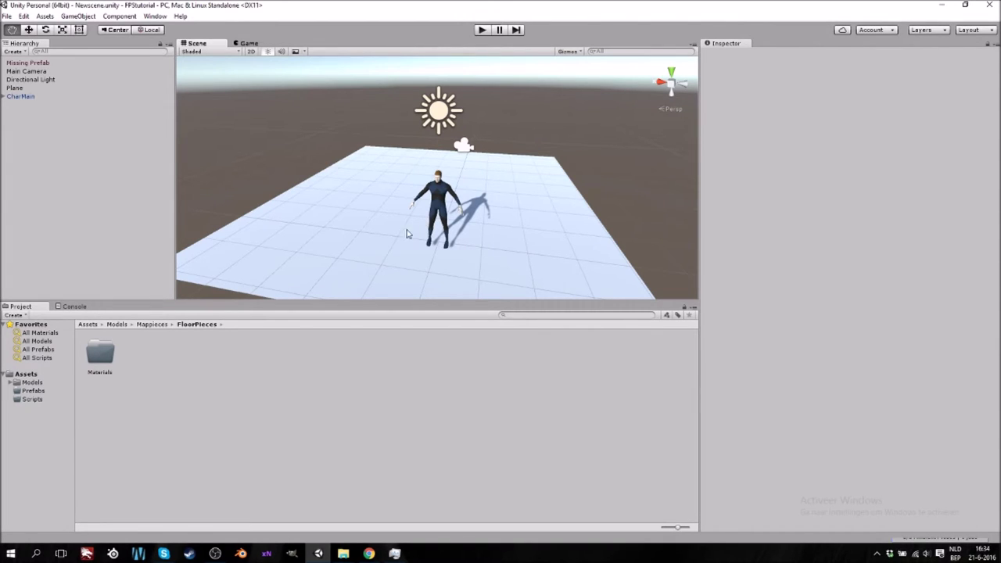
right_click_drag(403, 234, 408, 239)
mouse_move(408, 240)
left_mouse_down("alt")
mouse_move(432, 242)
mouse_move(417, 238)
left_mouse_up("alt")
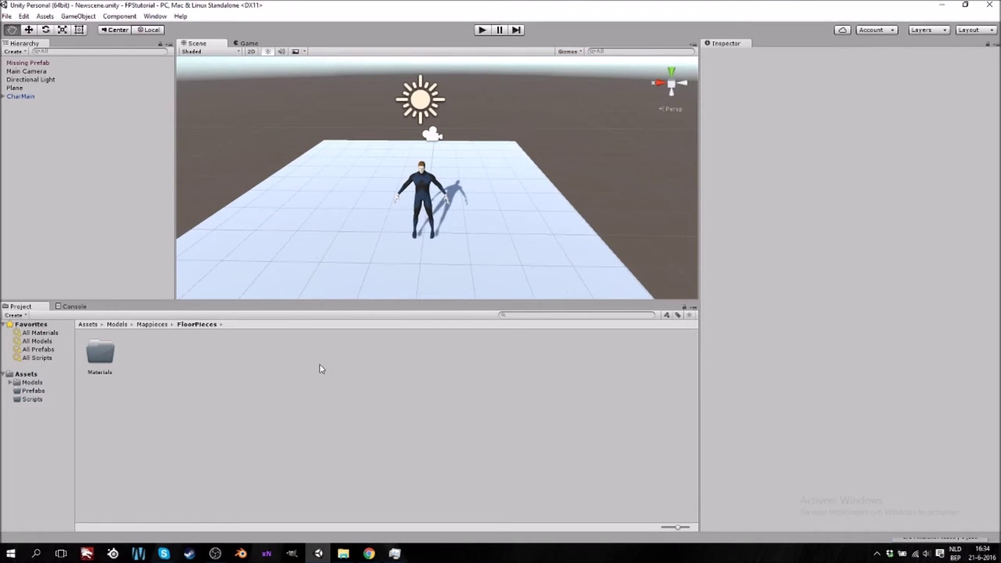
Switch to Blender, maximize its window and open the recent file DummyGood.blend
left_click(239, 556)
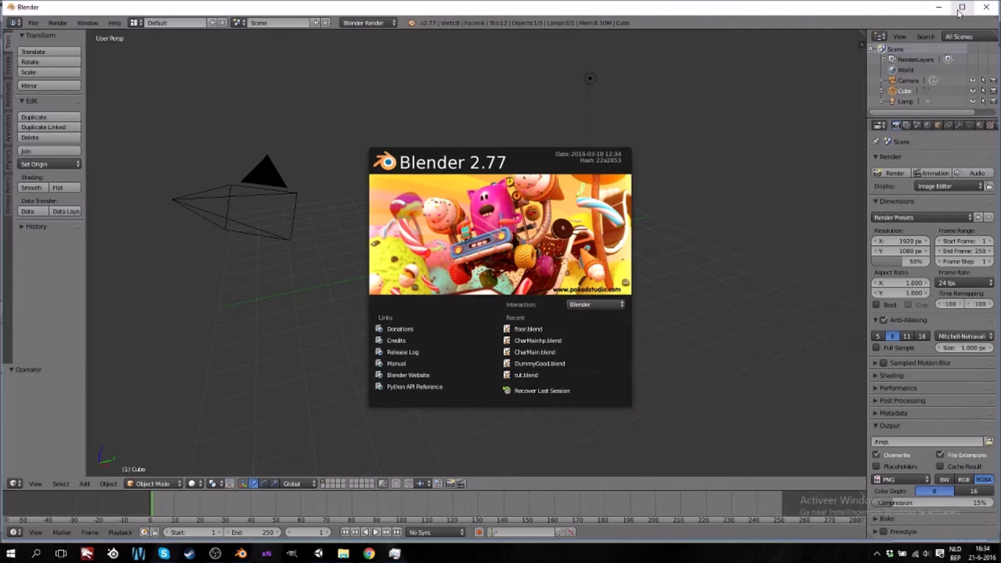
left_click(961, 9)
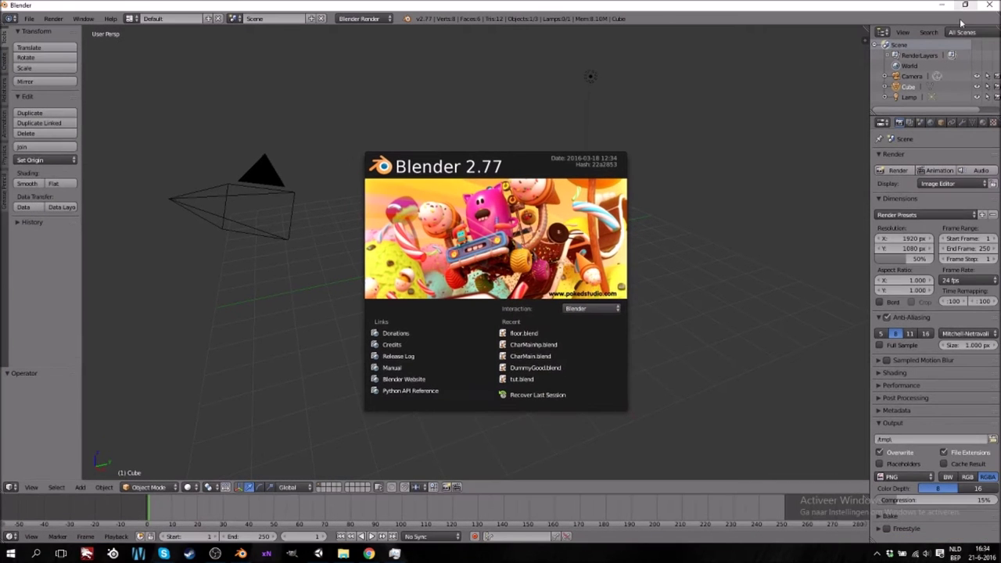
left_click(528, 368)
scroll(471, 298, "down", 8)
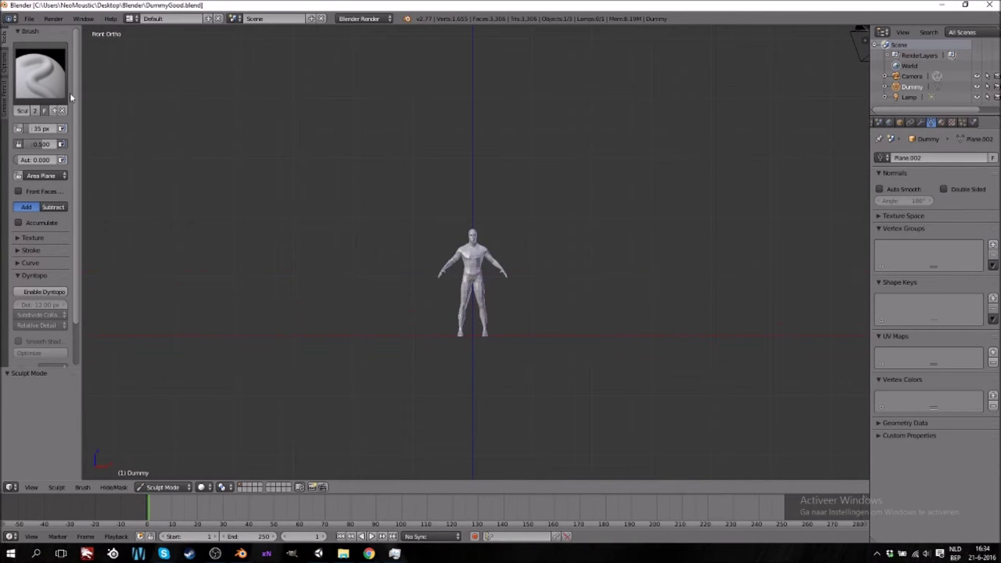
Put the dummy in Object Mode and add a cube at its feet
left_click(159, 488)
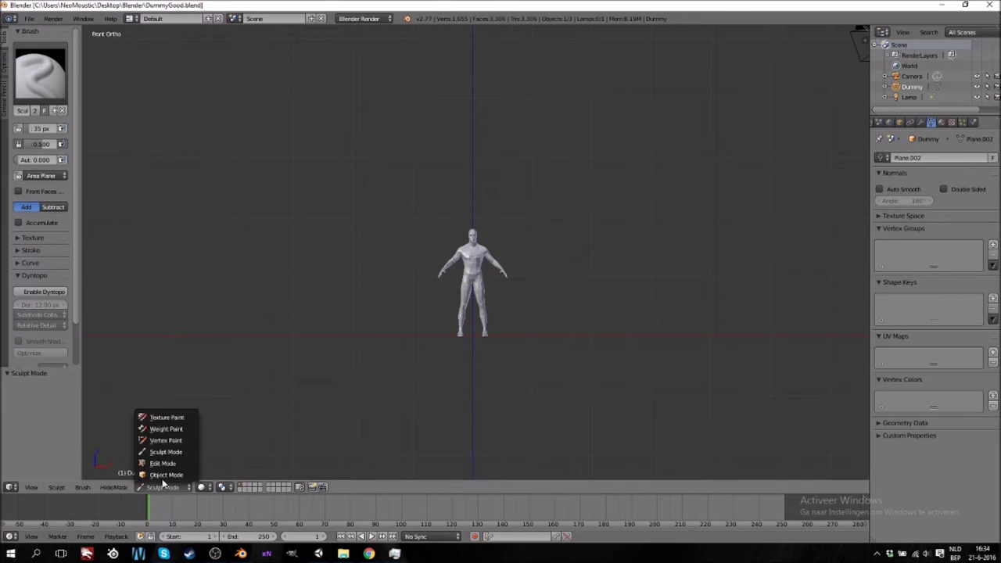
left_click(165, 475)
left_click(4, 63)
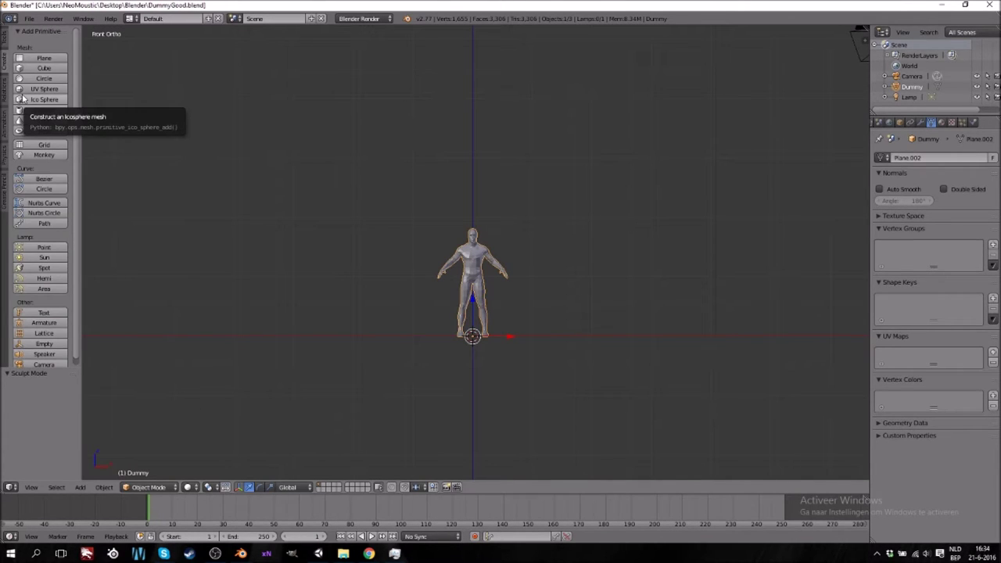
left_click(47, 69)
scroll(493, 330, "up", 2, "shift")
scroll(494, 333, "up", 2, "shift")
scroll(492, 338, "up", 2)
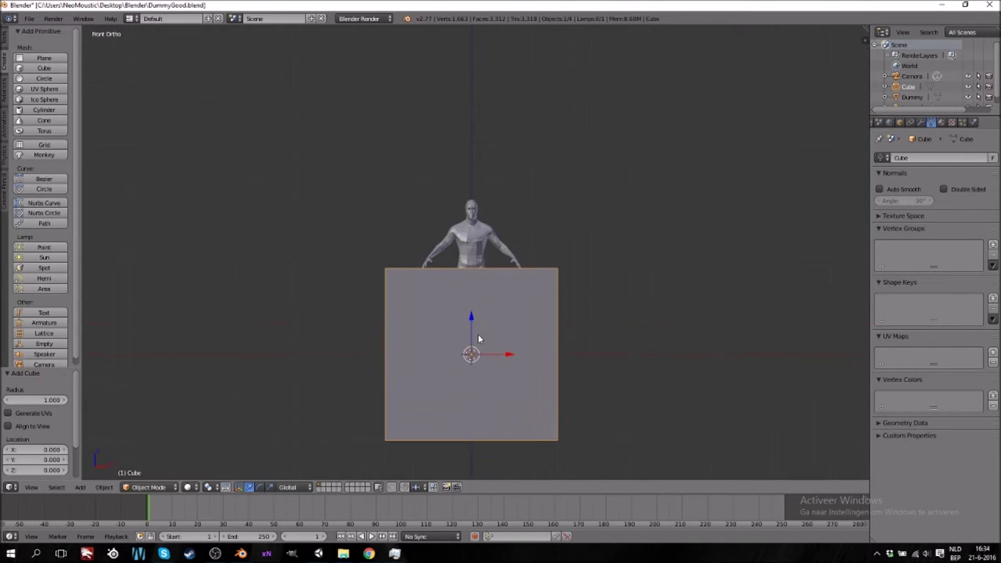
Move the cube's mesh up 1 unit along Z in Edit Mode so its base rests on the ground line
key("Tab")
key("g")
key("z")
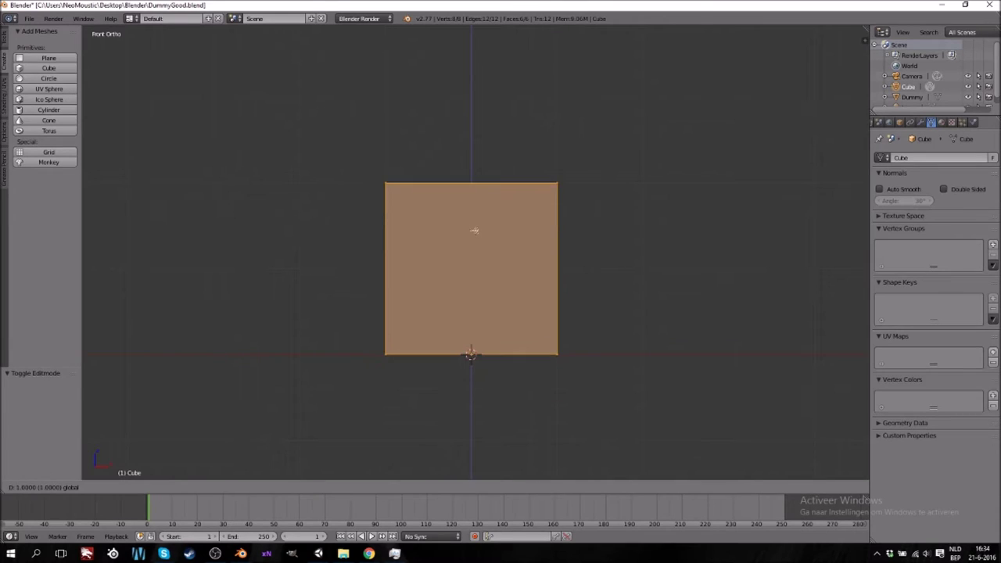
left_click(474, 232)
key("Tab")
key("Tab")
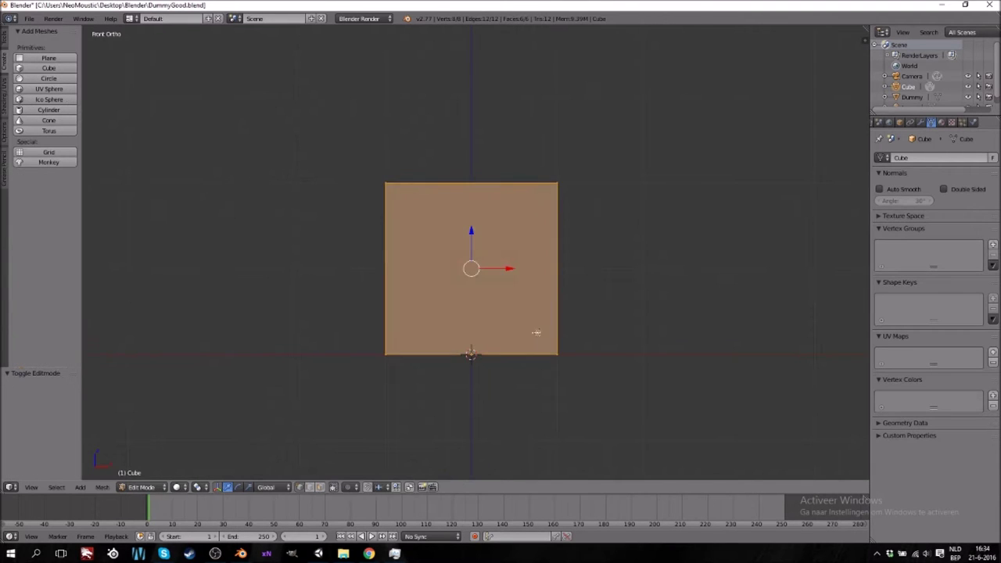
Show the meshes in wireframe and scale the cube's mesh to 0.3 along X
key("z")
key("s")
key("x")
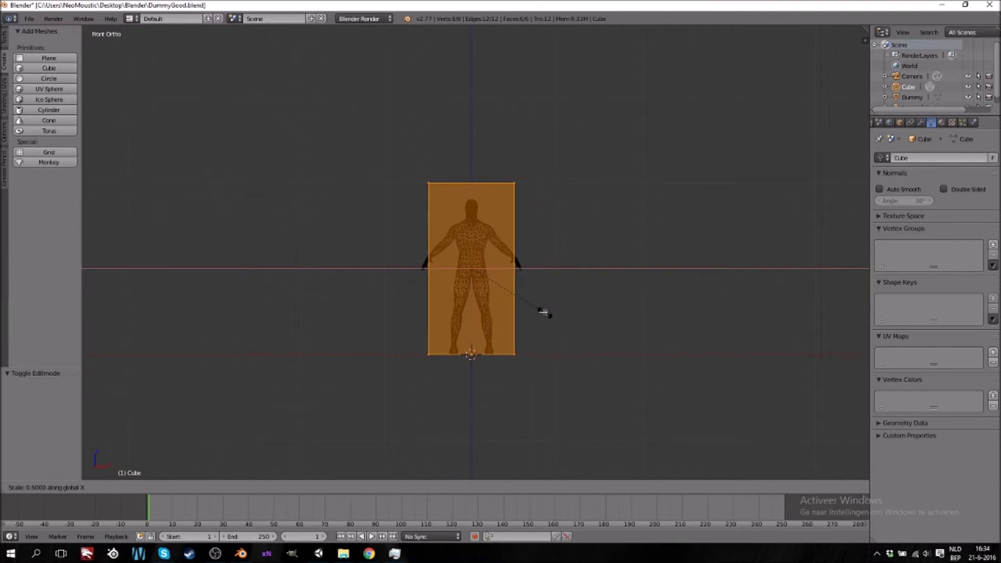
left_click(505, 306)
Select the top face of the box and lower it by 0.2 to the top of the dummy's head
right_click(491, 181)
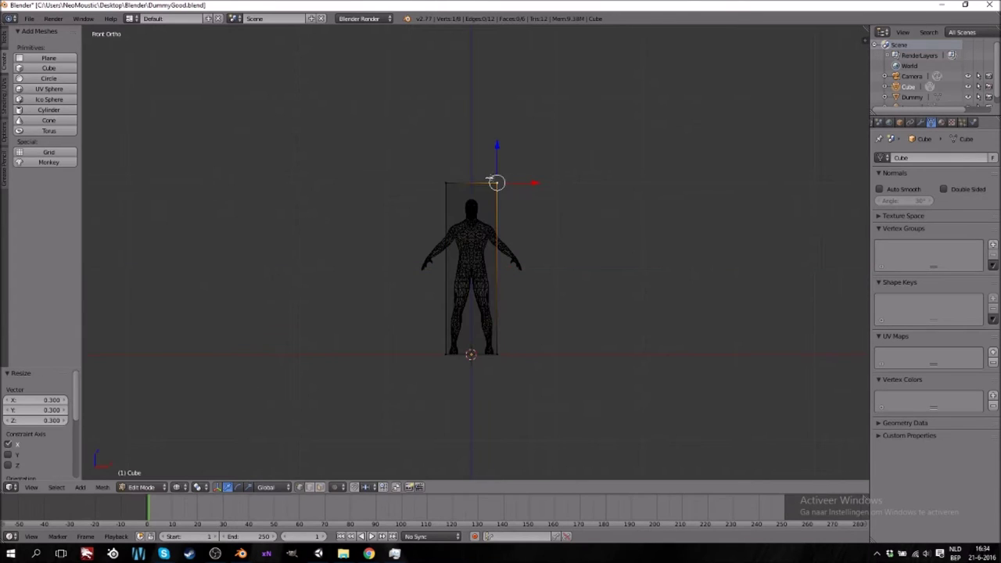
key("b")
left_click_drag(508, 168, 413, 188)
scroll(468, 189, "up", 4)
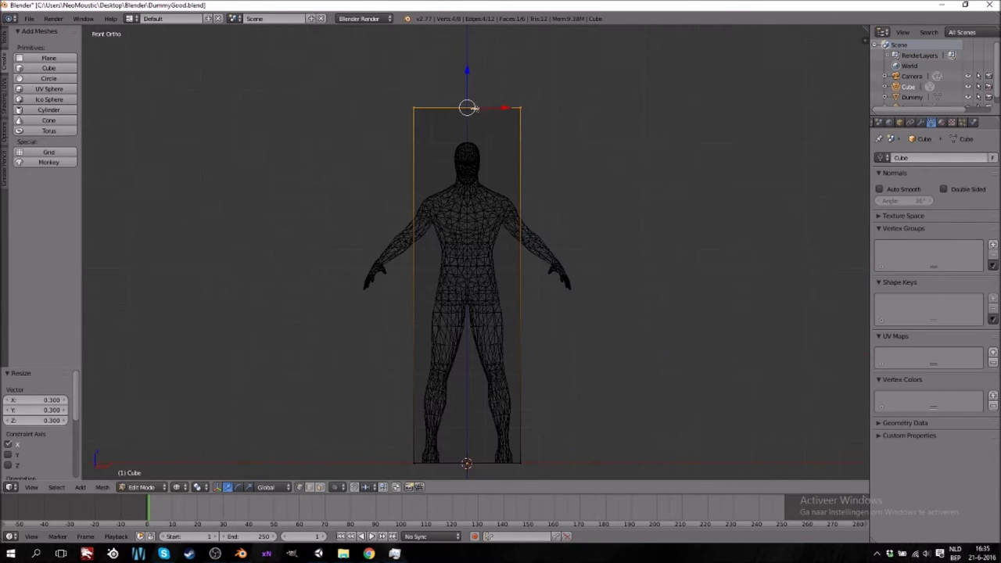
left_click_drag(468, 68, 468, 103, "ctrl")
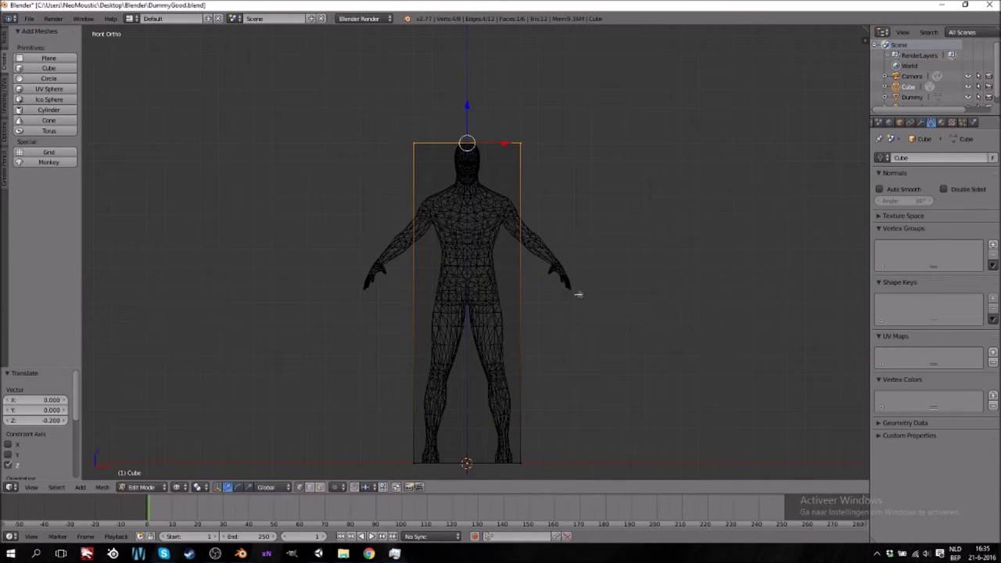
Scale the whole box to 0.2 along Y, shift it slightly toward the dummy's front and leave Edit Mode
key("KP_3")
key("a")
key("a")
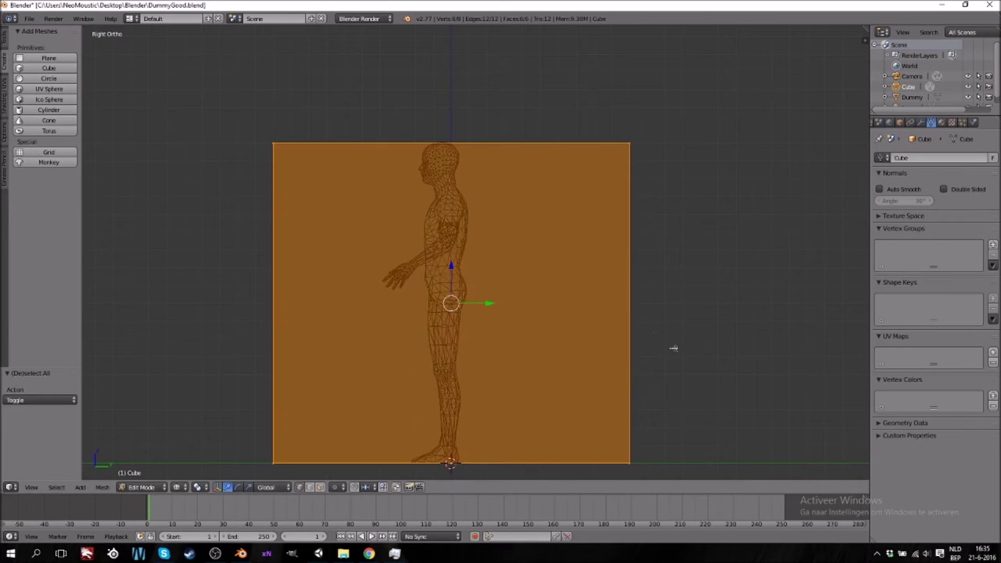
key("s")
key("y")
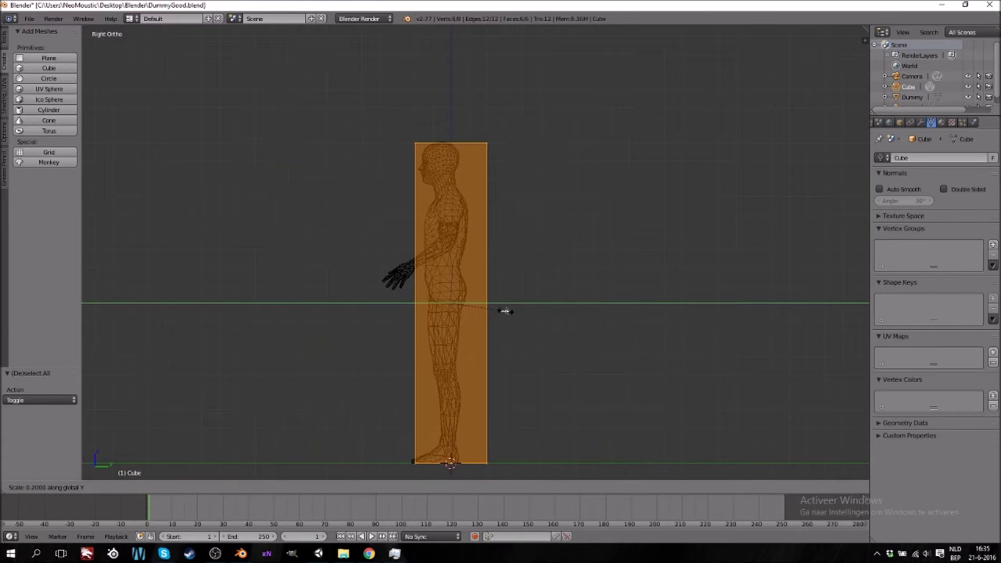
left_click(493, 306)
left_click_drag(491, 306, 478, 306)
key("Tab")
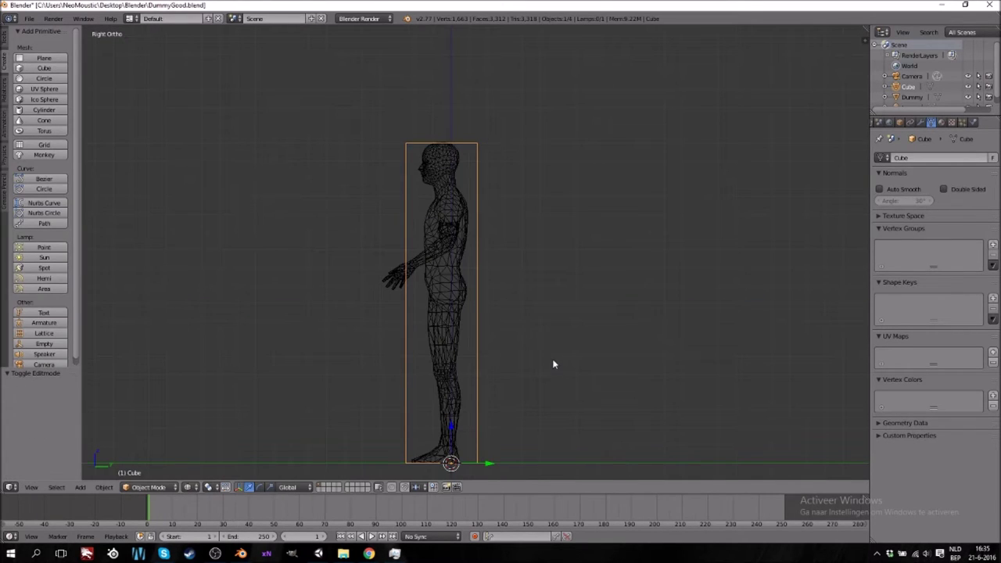
Delete the dummy mesh, keeping the human-sized box, and return to solid shading
right_click(443, 300)
key("x")
left_click(441, 298)
mouse_move(483, 295)
middle_mouse_down()
mouse_move(541, 327)
mouse_move(503, 249)
middle_mouse_up()
key("KP_7")
key("z")
scroll(503, 250, "down", 9)
scroll(453, 264, "up", 3)
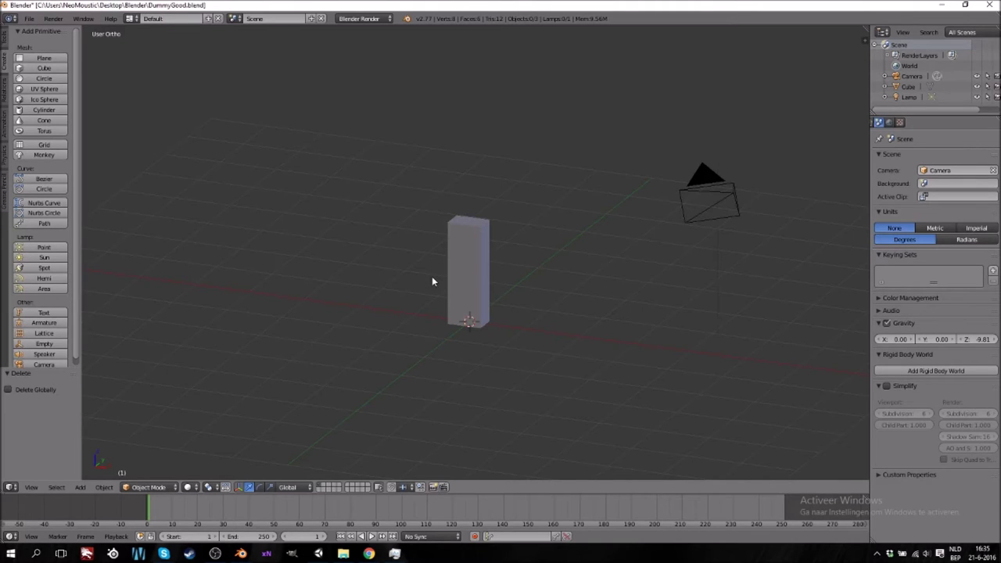
Add a second cube at the origin and scale its mesh by 2 in Edit Mode
key("KP_1")
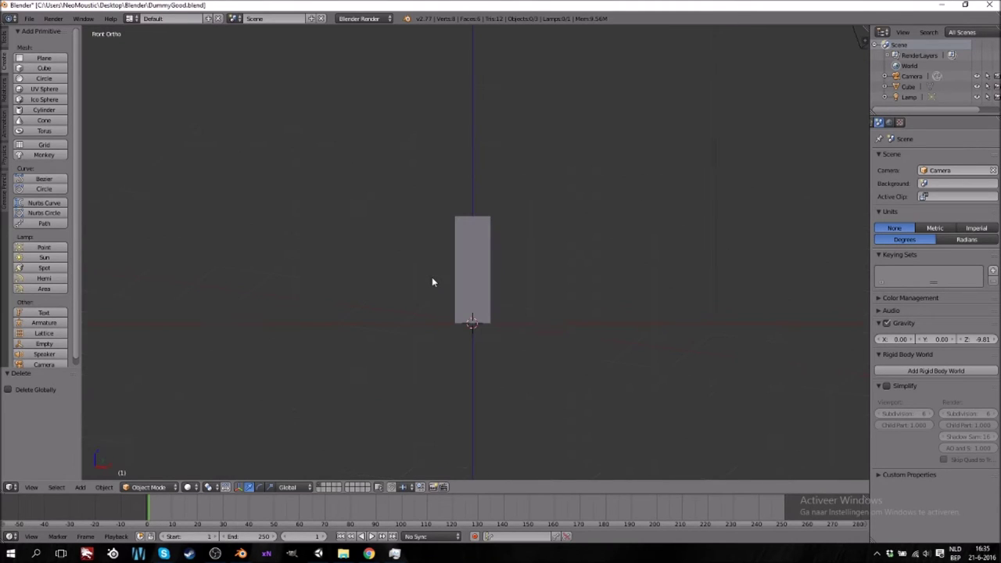
left_click(39, 69)
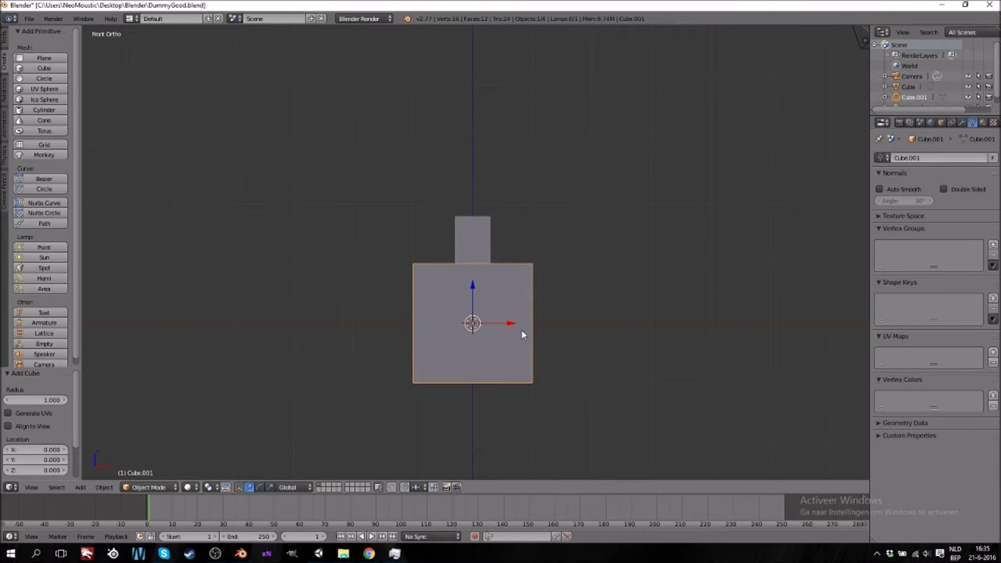
key("KP_7")
key("Tab")
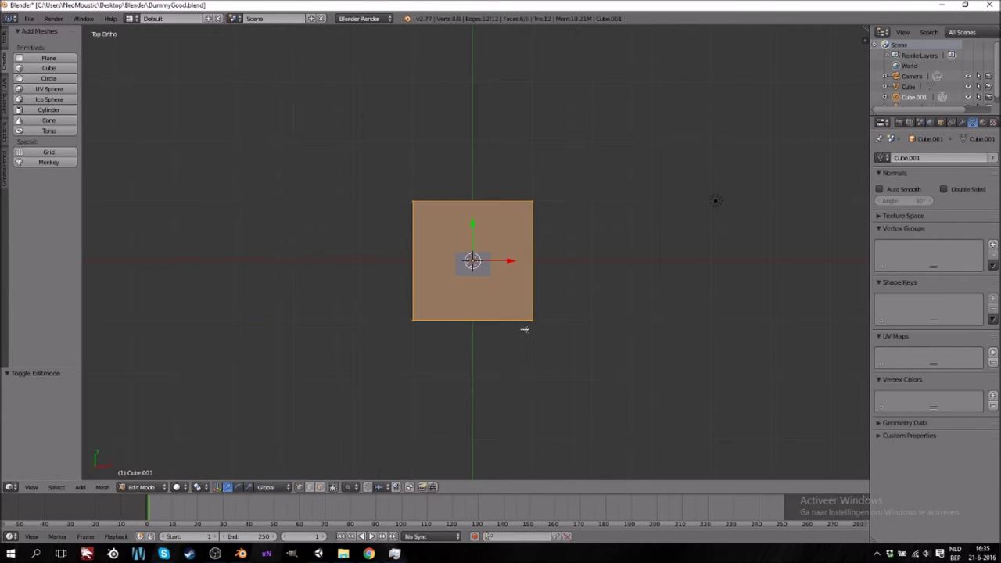
key("s")
key("2")
key("Return")
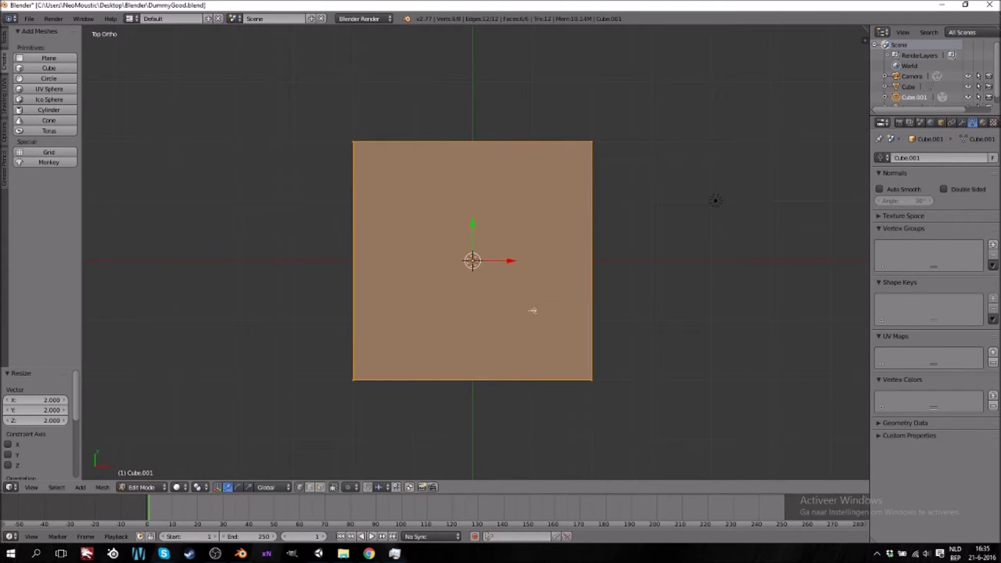
Flatten the second cube into a thin slab by scaling it along Z by 0.1 and again by 0.5
key("KP_1")
key("a")
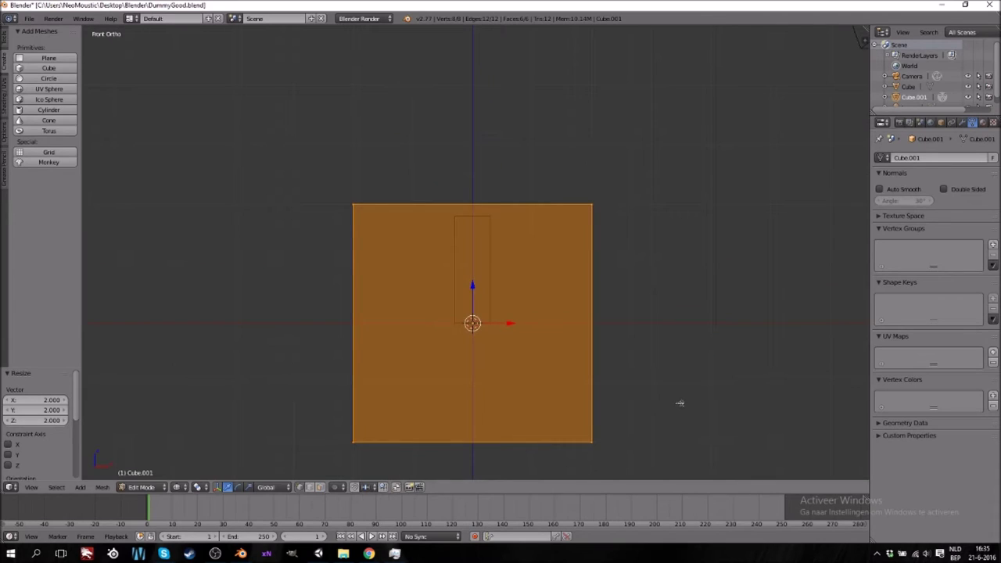
key("s")
key("z")
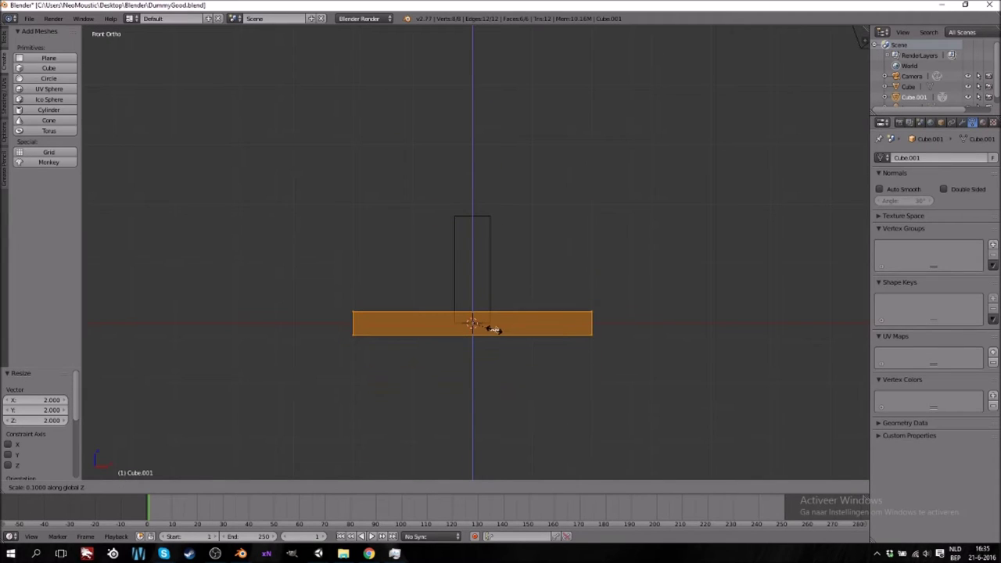
left_click(493, 329)
scroll(584, 384, "up", 5)
scroll(584, 380, "down", 4, "shift")
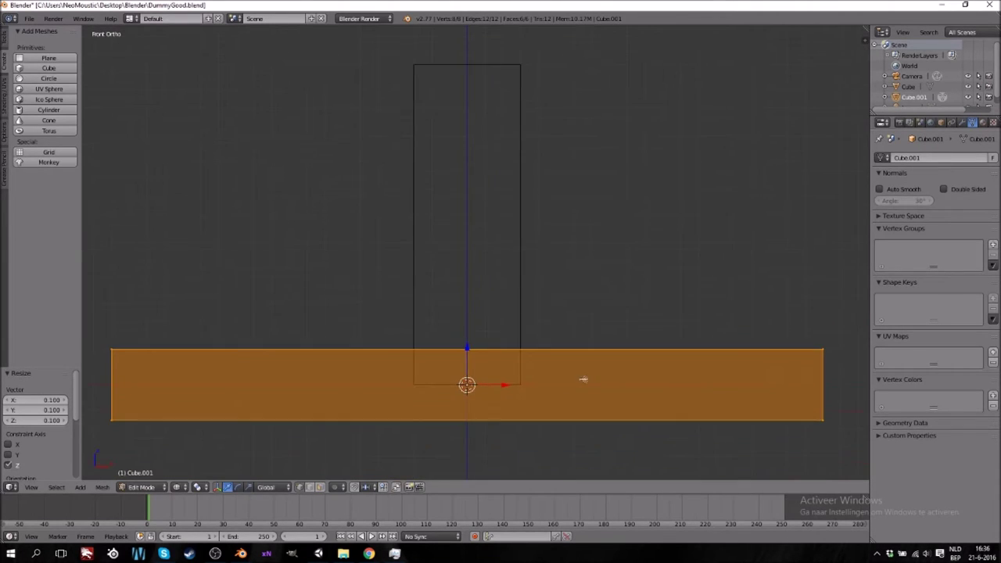
key("s")
key("z")
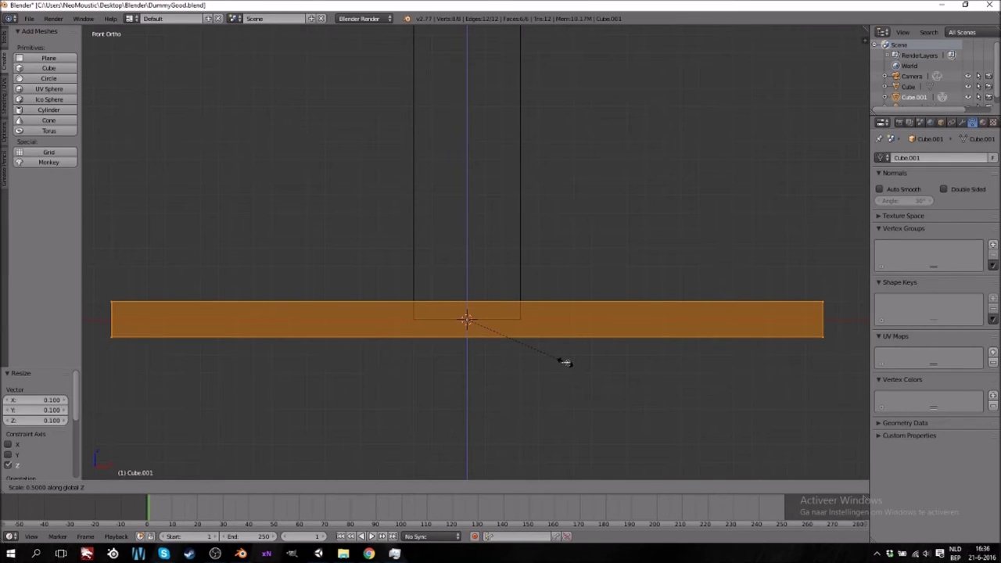
left_click(565, 363)
Lower the slab's top face along Z to the base of the human-sized box and leave Edit Mode
right_click(822, 301)
key("b")
left_click_drag(850, 290, 94, 315)
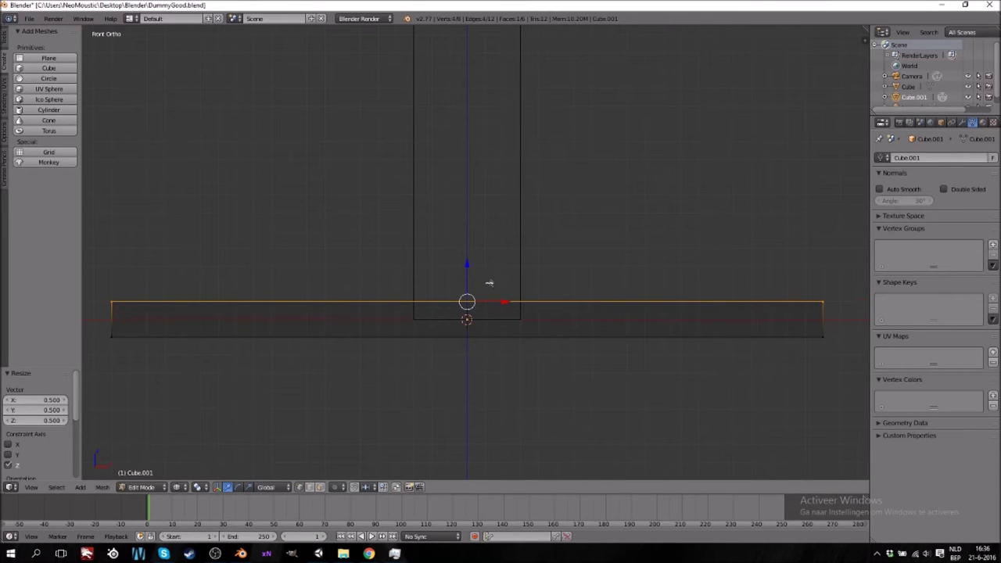
left_click_drag(467, 264, 467, 284)
middle_click_drag(519, 246, 510, 297)
scroll(512, 252, "down", 6)
key("Tab")
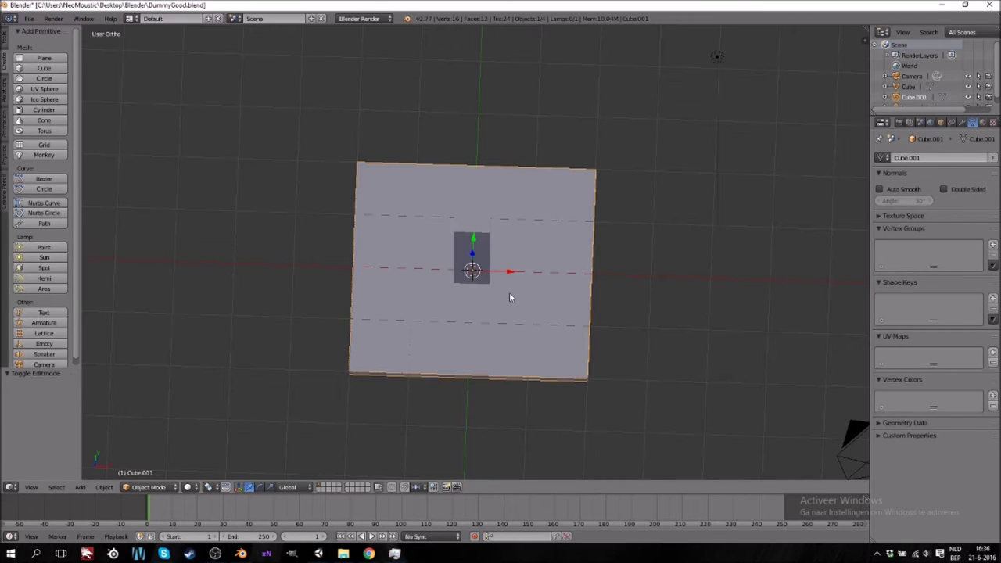
key("KP_7")
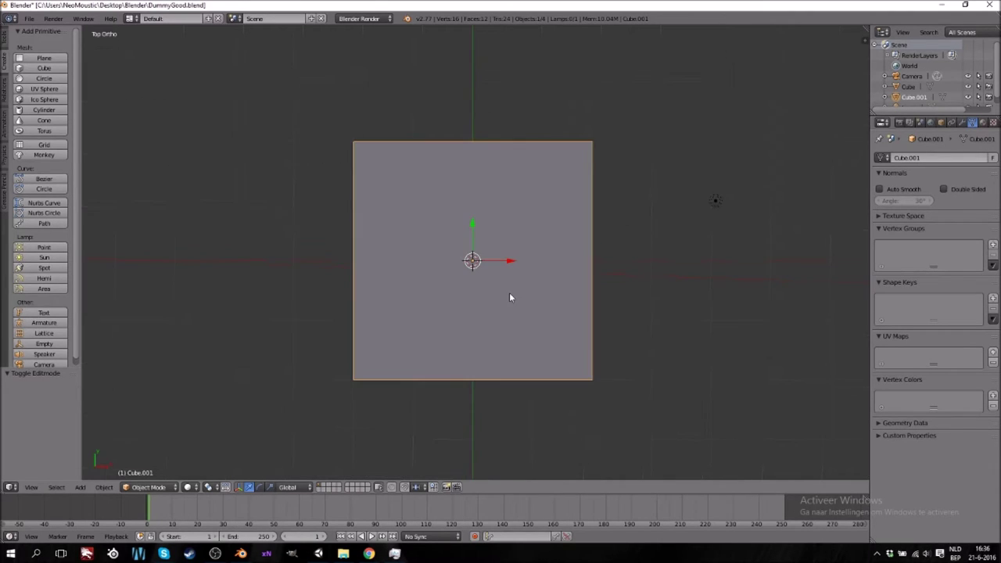
key("Tab")
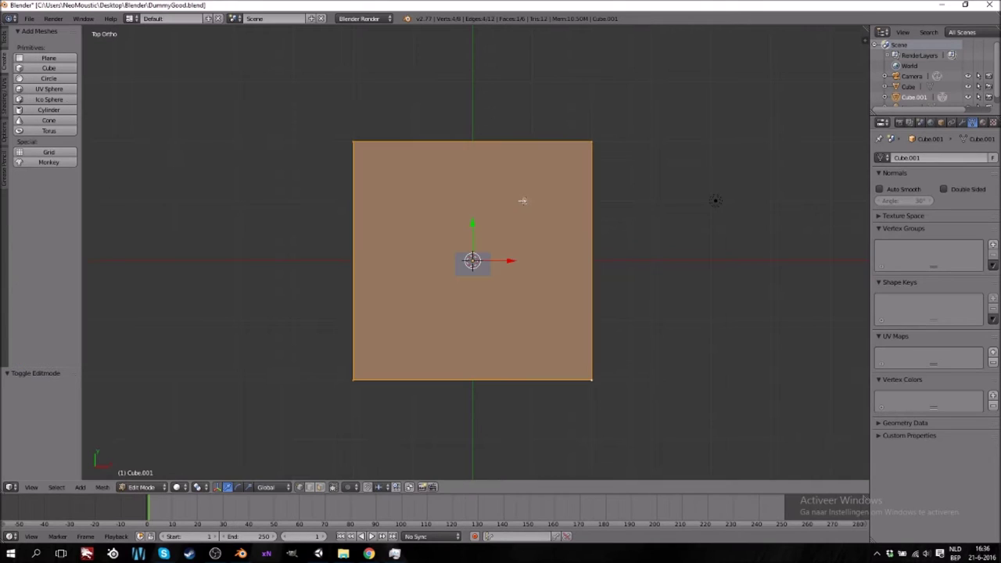
key("Tab")
middle_click_drag(539, 321, 540, 282)
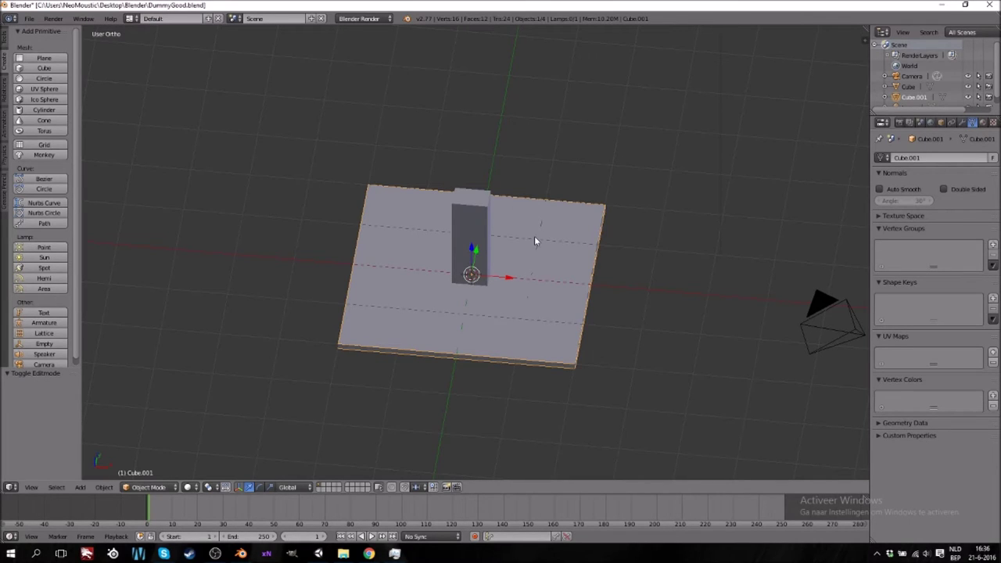
Examine the slab's size against the human-sized box from above and from several angles
key("KP_7")
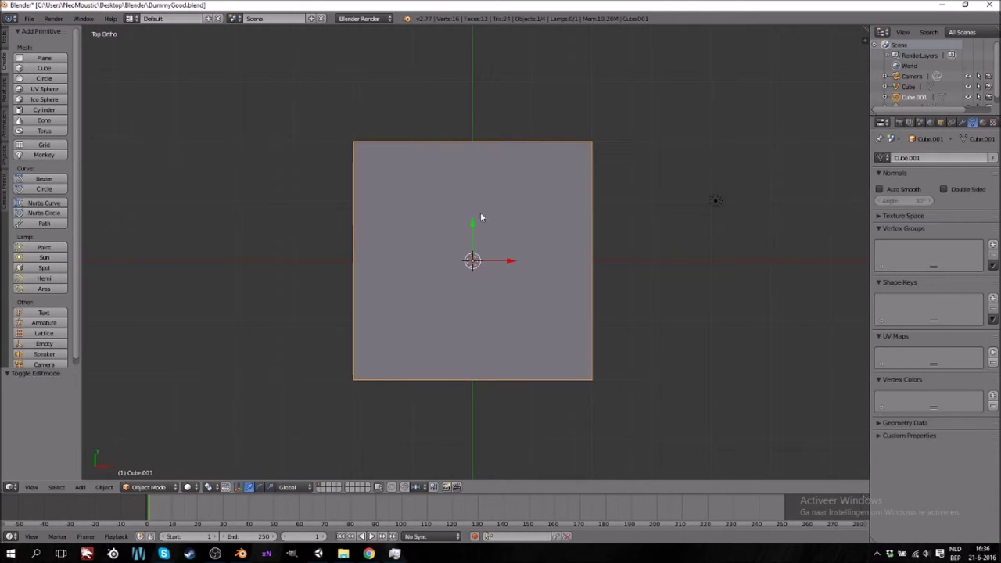
key("Tab")
key("Tab")
mouse_move(497, 274)
middle_mouse_down()
mouse_move(498, 293)
mouse_move(484, 263)
middle_mouse_up()
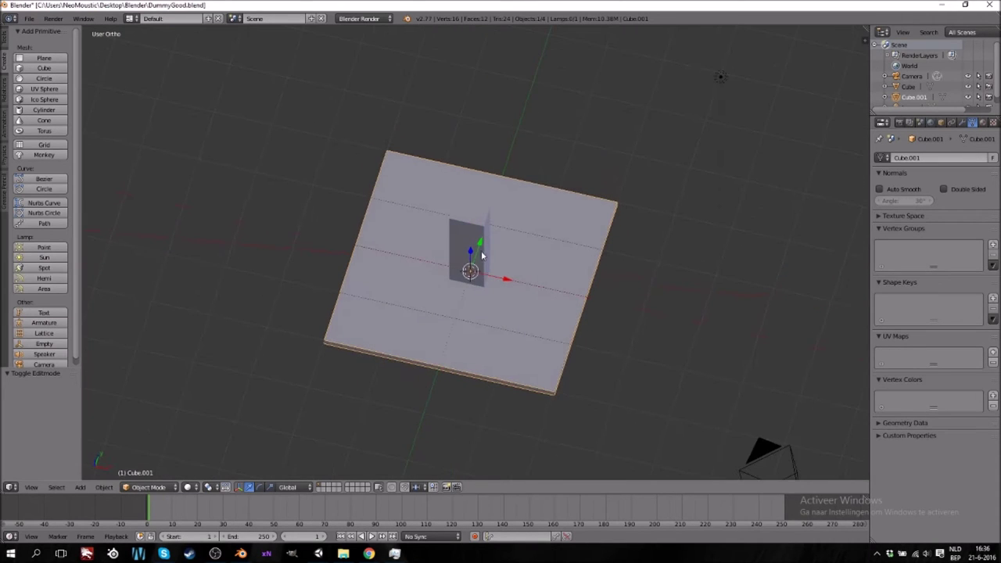
scroll(493, 282, "up", 3)
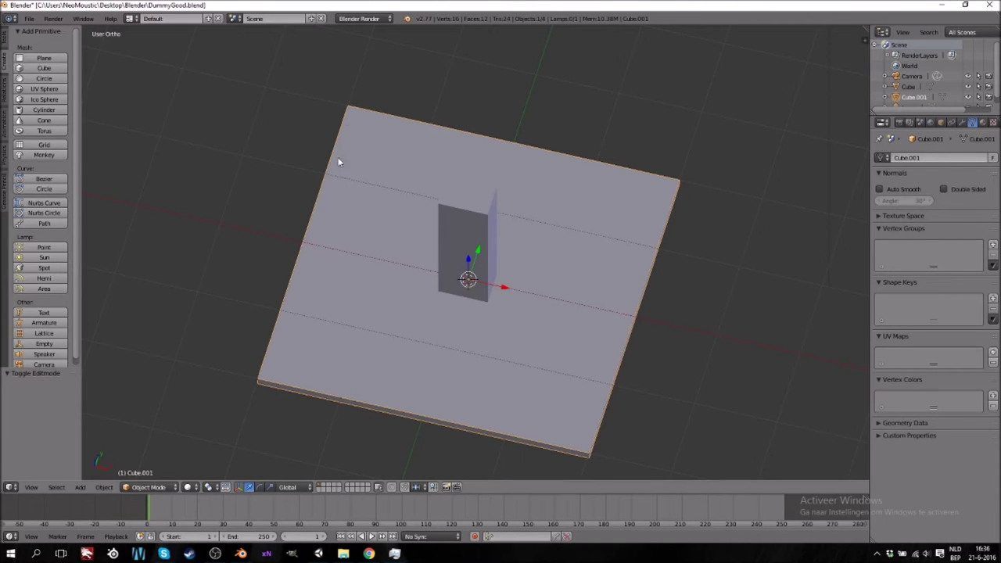
key("Tab")
key("Tab")
middle_click_drag(550, 326, 415, 358)
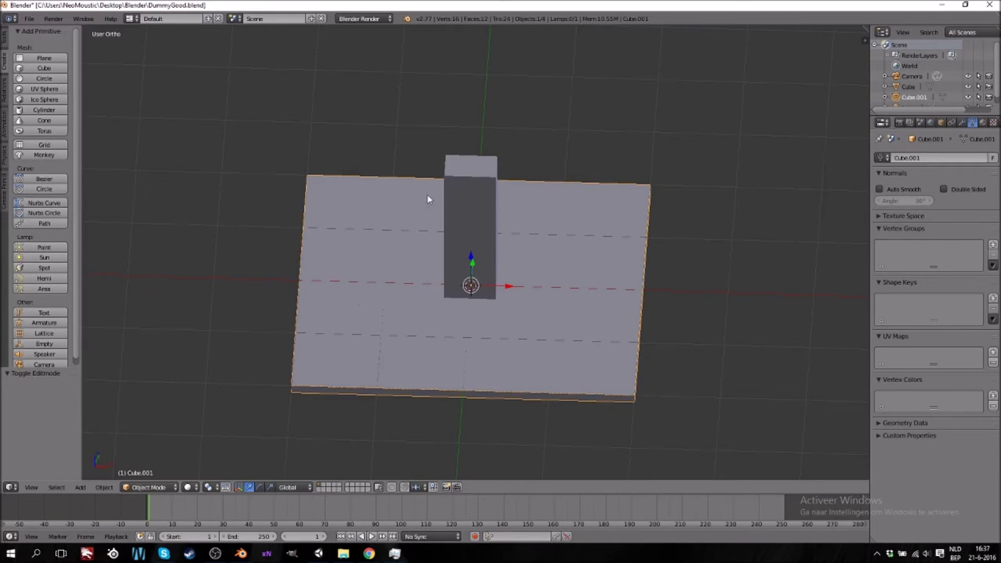
middle_click_drag(613, 333, 615, 368)
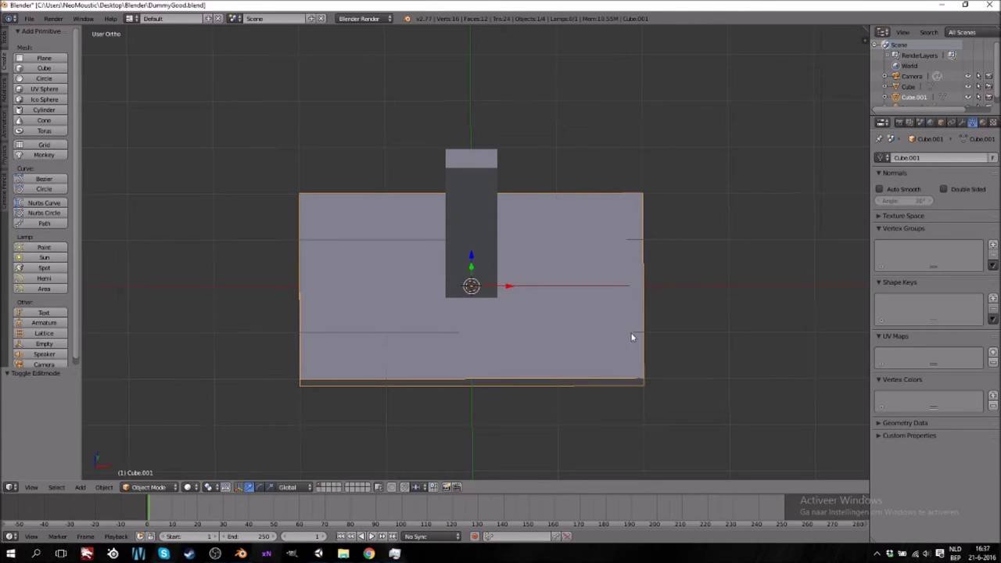
middle_click_drag(387, 290, 338, 291)
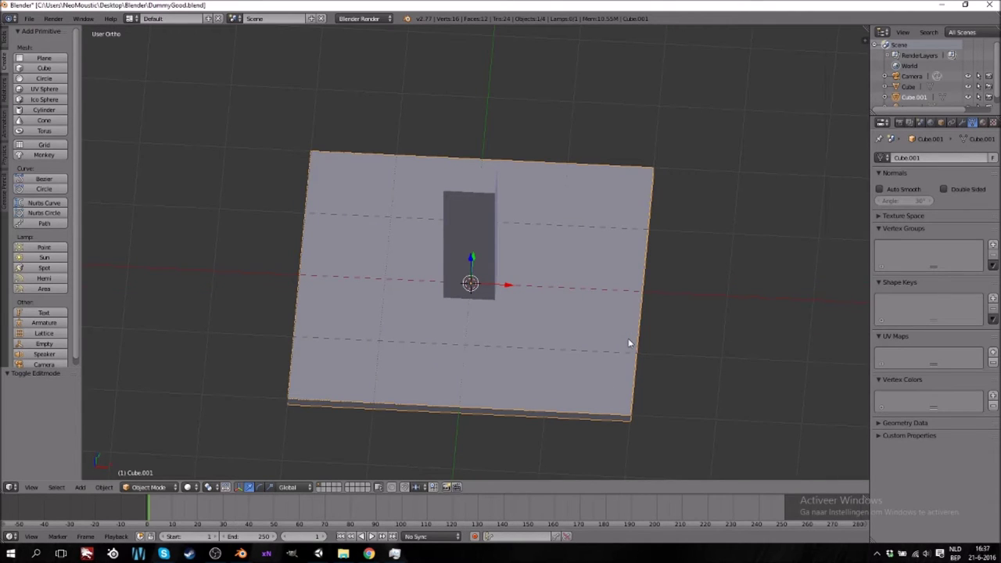
In Edit Mode, add two evenly spaced, unslid loop cuts across the slab, running along its Y direction
key("KP_7")
key("Tab")
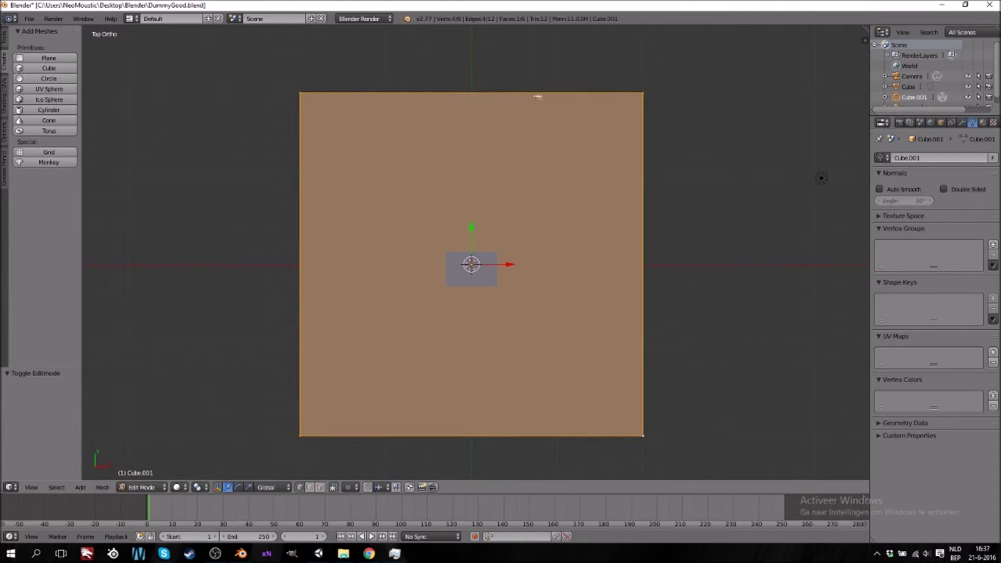
key("ctrl+r")
scroll(538, 98, "up", 1)
left_click(537, 102)
right_click(534, 155)
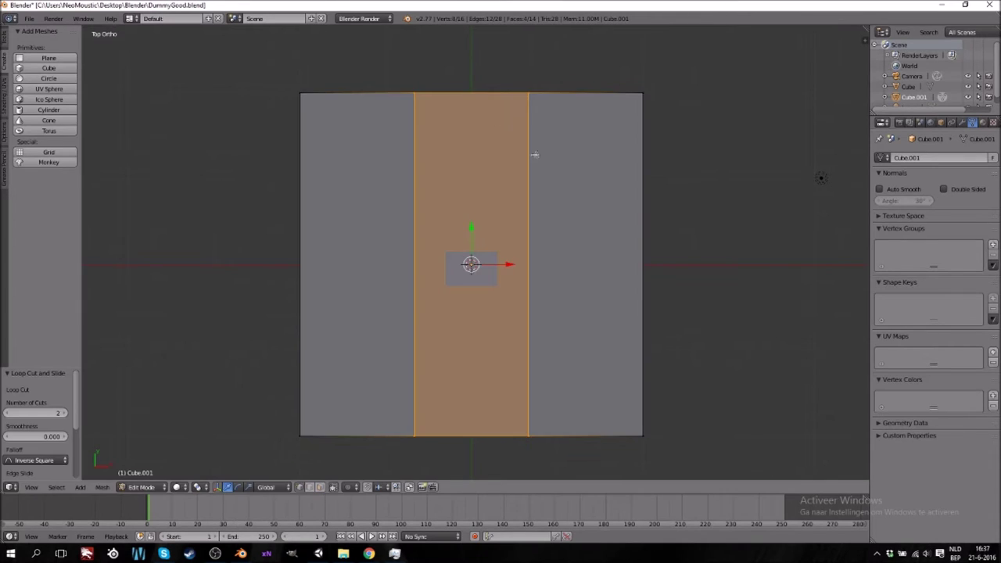
Scale the two new edge loops along X by 2.8, leaving a narrow strip at each side edge
key("s")
key("x")
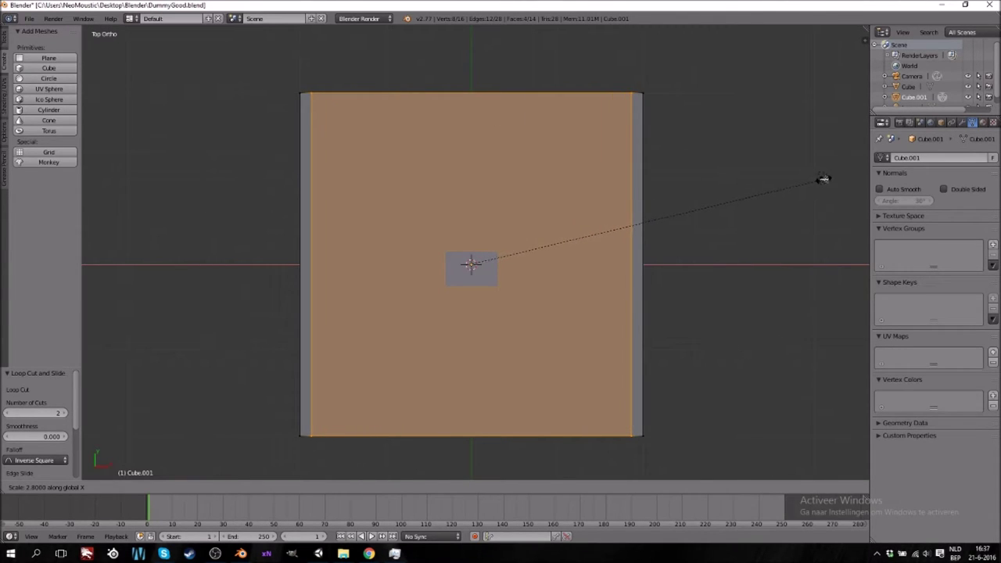
left_click(824, 180)
Extrude the narrow top faces along both side edges upward into low raised rims, and leave Edit Mode
middle_click_drag(584, 352, 539, 283)
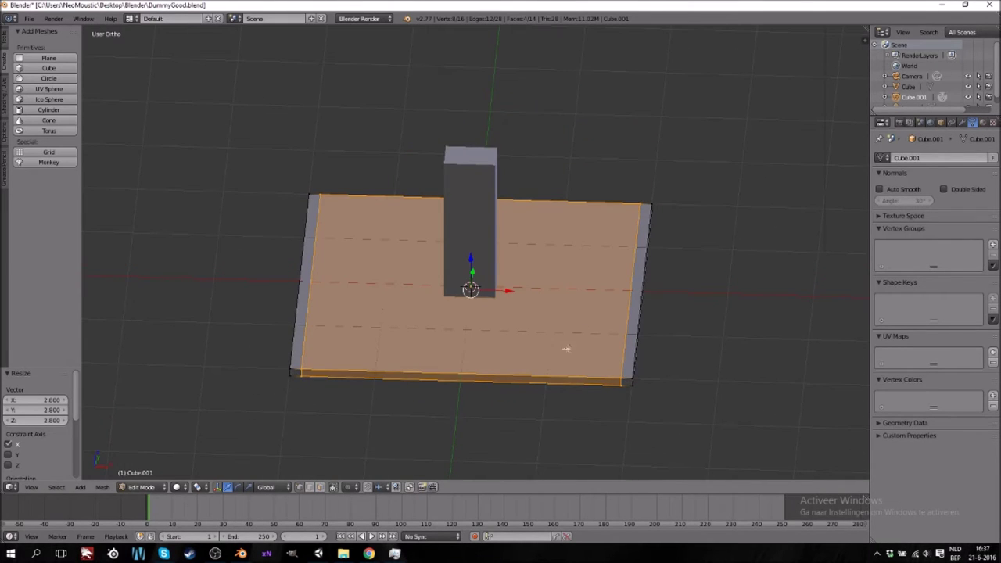
scroll(562, 345, "up", 8, "ctrl")
scroll(500, 322, "down", 3, "shift")
scroll(499, 321, "down", 1, "shift")
scroll(497, 328, "up", 2)
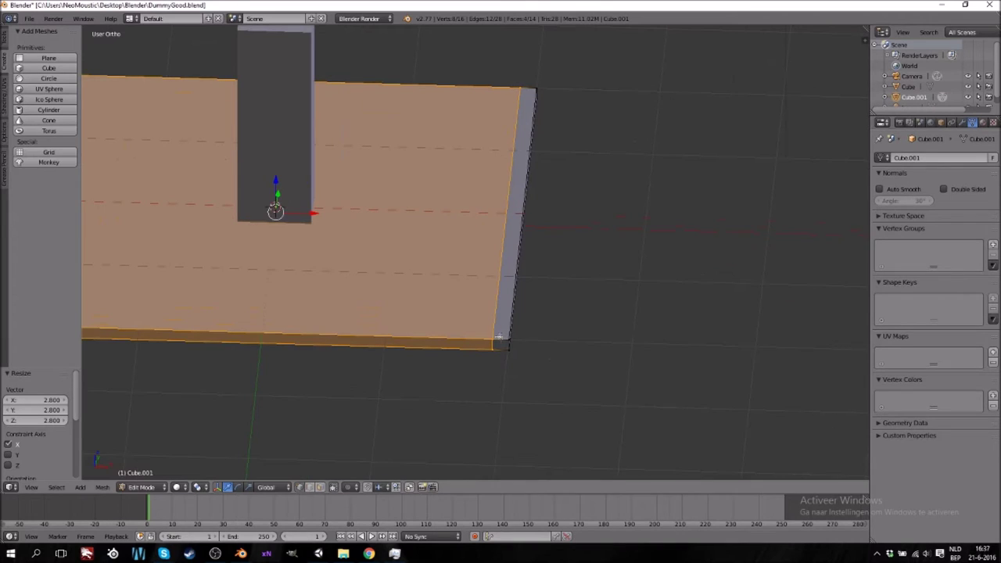
left_click(322, 488)
right_click(507, 240)
scroll(490, 240, "down", 10, "ctrl")
scroll(490, 240, "up", 2, "ctrl")
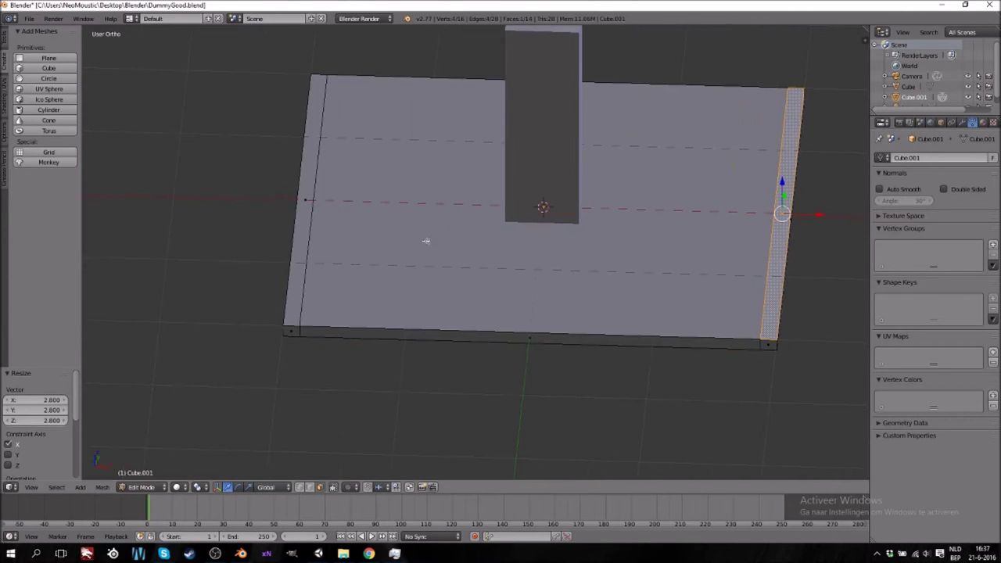
right_click(308, 207, "shift")
key("KP_1")
scroll(529, 289, "up", 2, "shift")
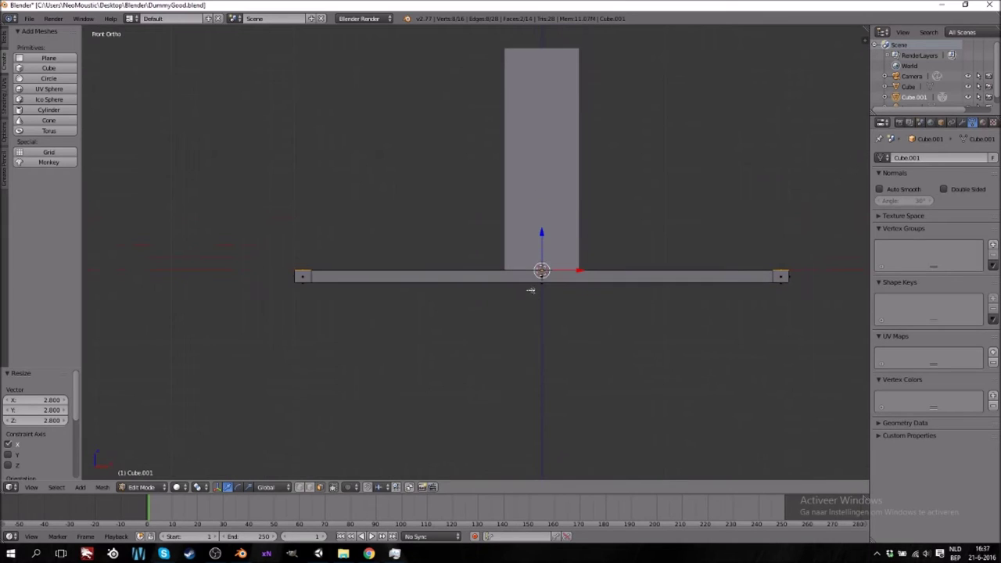
scroll(537, 305, "down", 2, "ctrl")
scroll(529, 306, "up", 2, "shift")
scroll(505, 312, "up", 2)
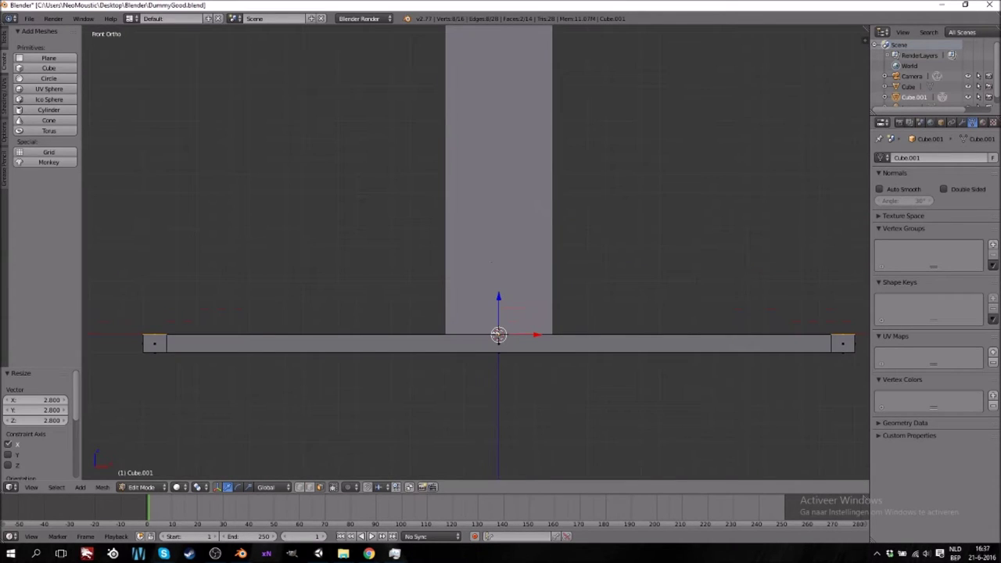
key("e")
left_click(505, 301)
middle_click_drag(550, 216, 484, 257)
key("Tab")
scroll(483, 257, "down", 6)
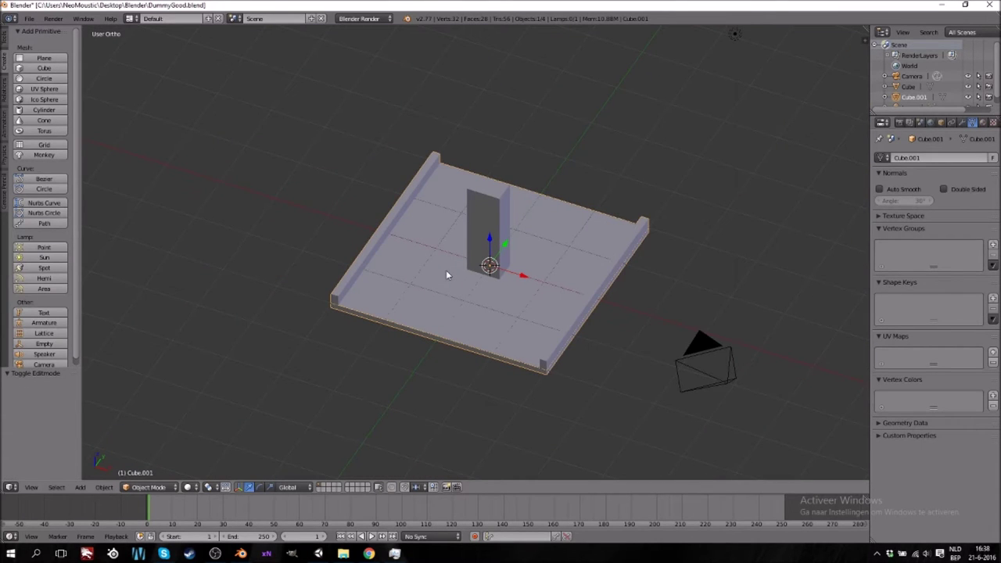
middle_click_drag(457, 299, 480, 304)
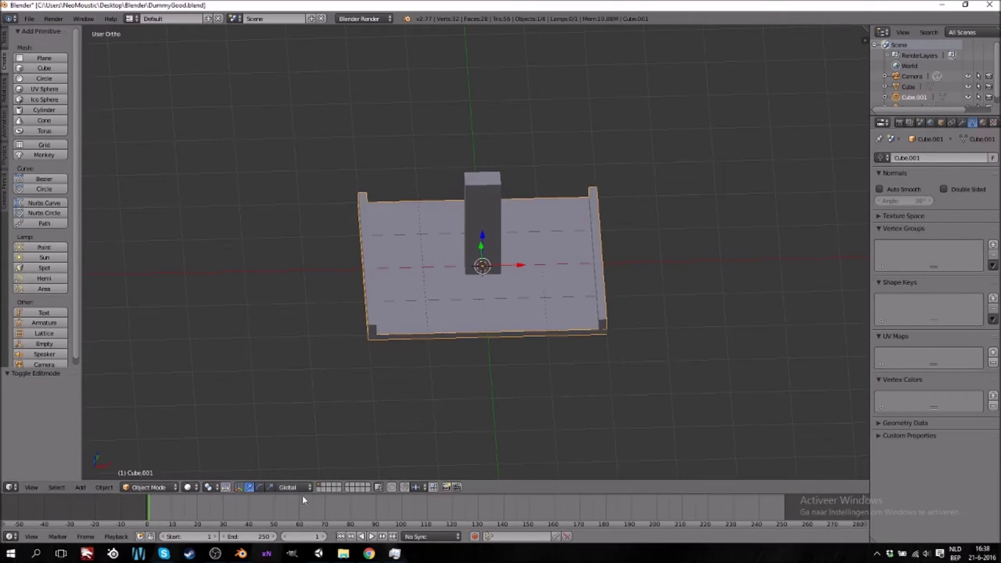
Slope the rims' inner sides by scaling their two inner top edges along X by about 1.03, and leave Edit Mode
key("Tab")
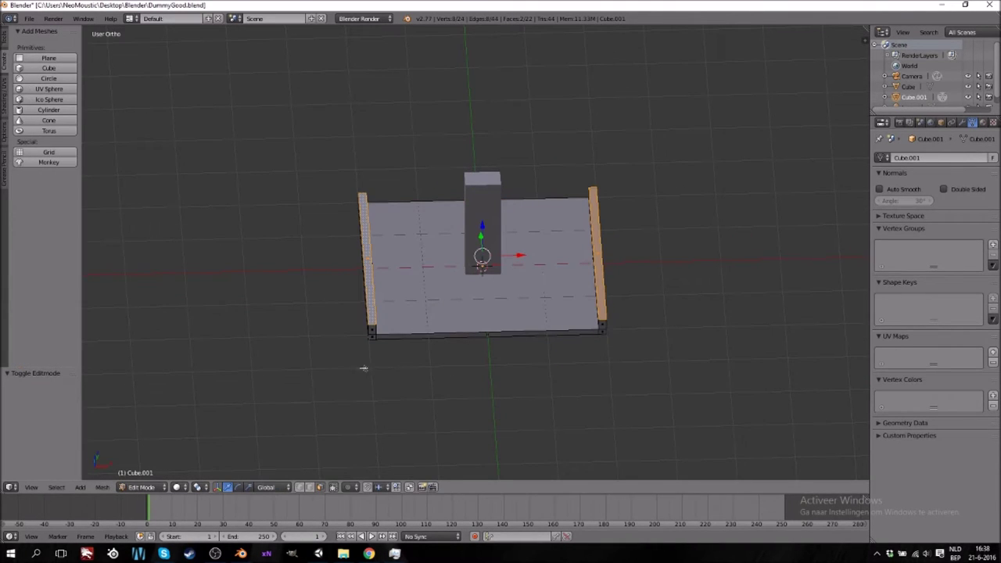
right_click(372, 249)
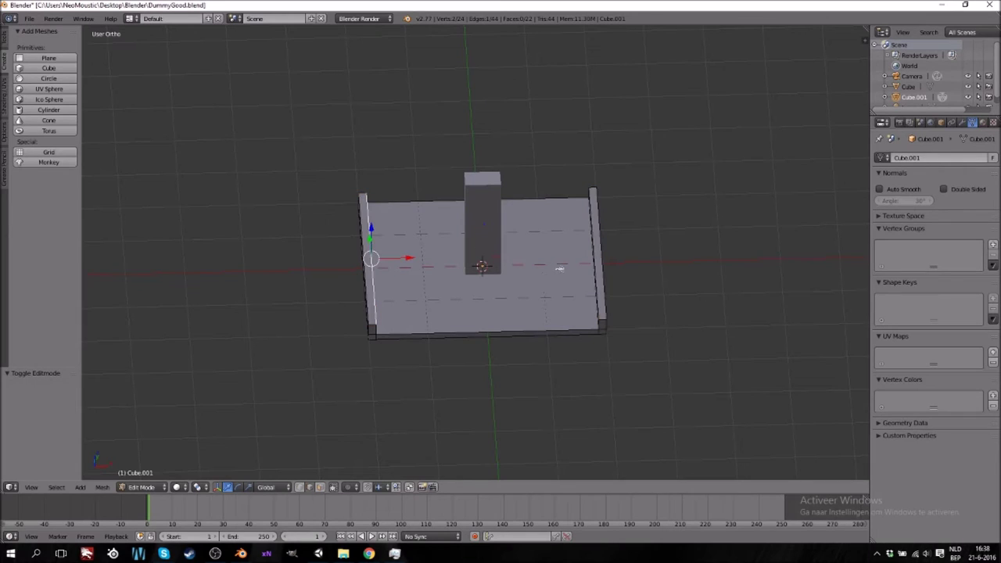
right_click(597, 265, "shift")
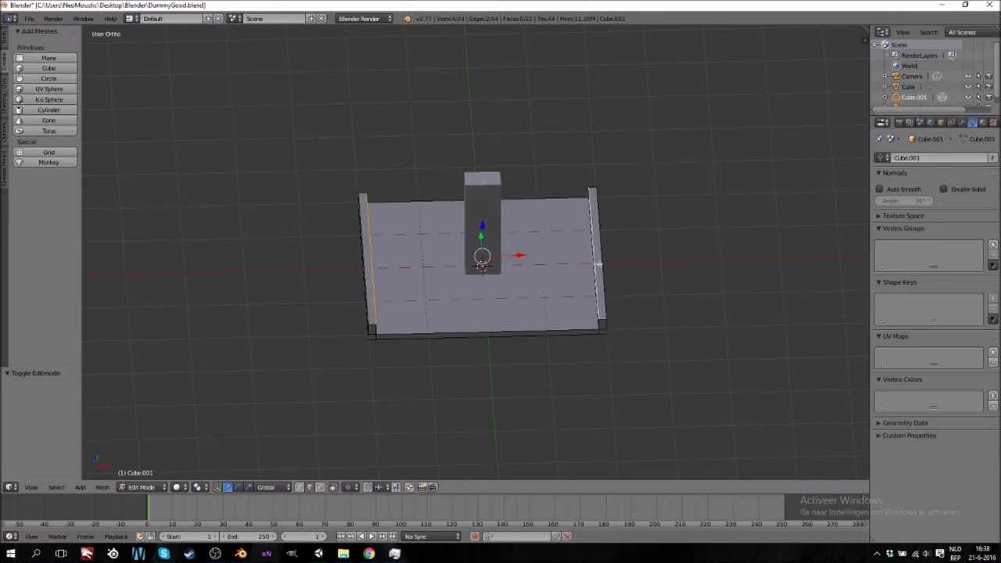
key("KP_7")
scroll(592, 275, "up", 4)
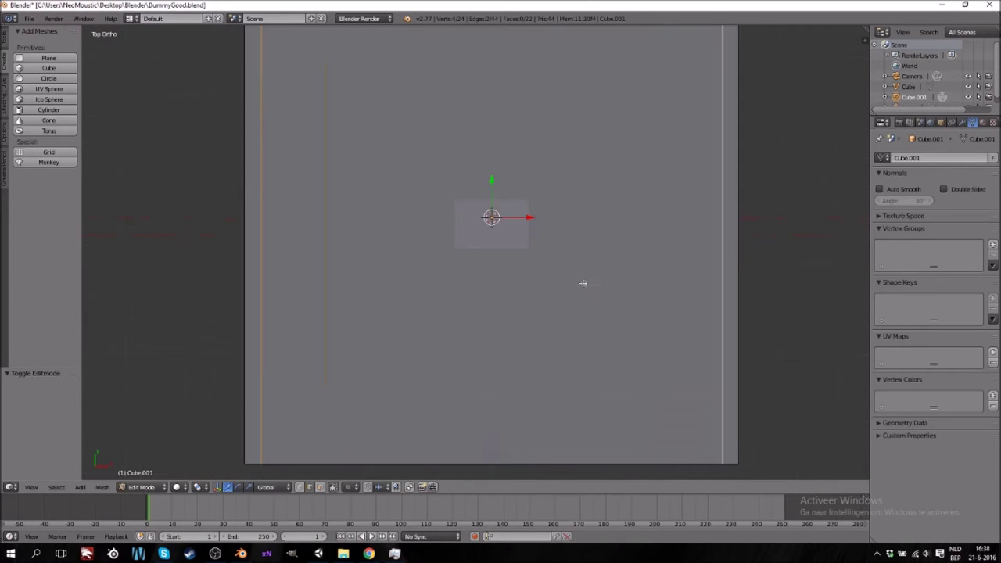
key("s")
key("x")
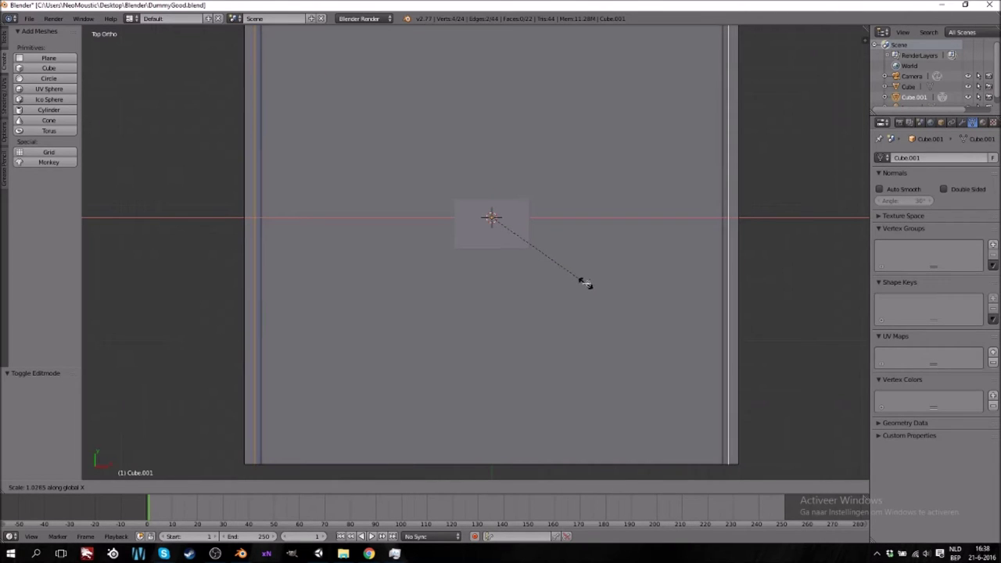
left_click(586, 283)
key("Tab")
middle_click_drag(561, 370, 524, 321)
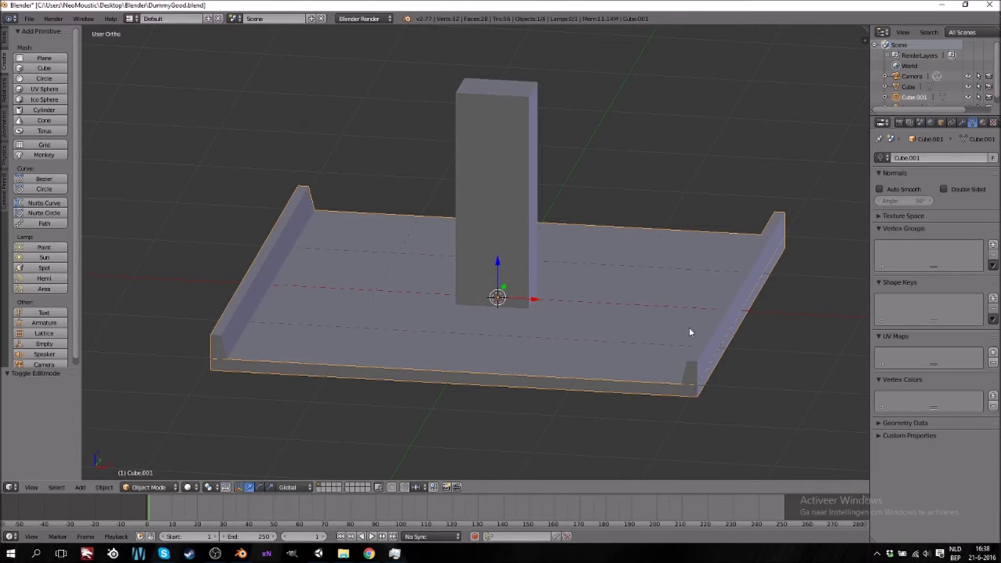
Examine the sloped rims and the slab's corners from above and from low angles
key("Tab")
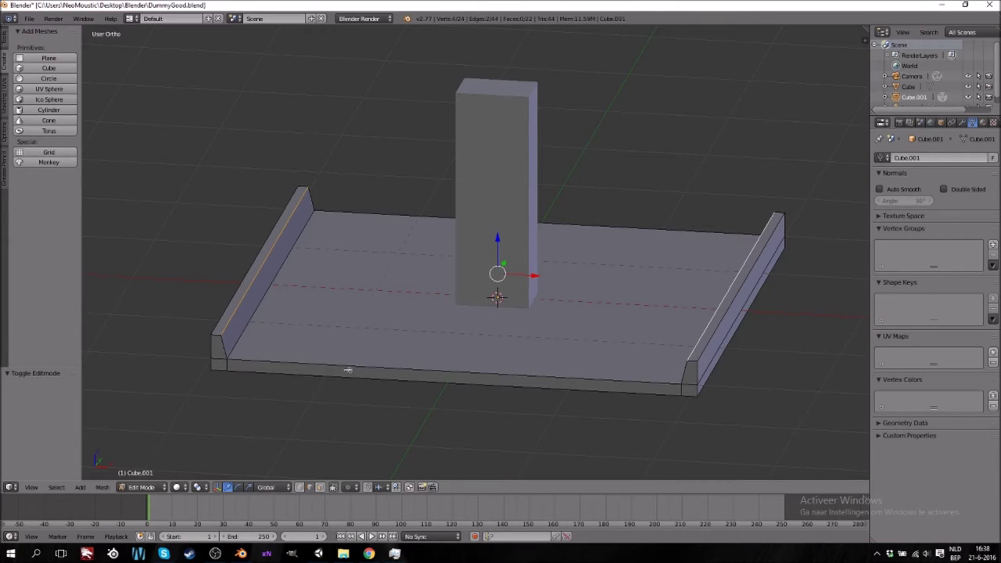
key("Tab")
middle_click_drag(425, 340, 523, 371)
key("KP_7")
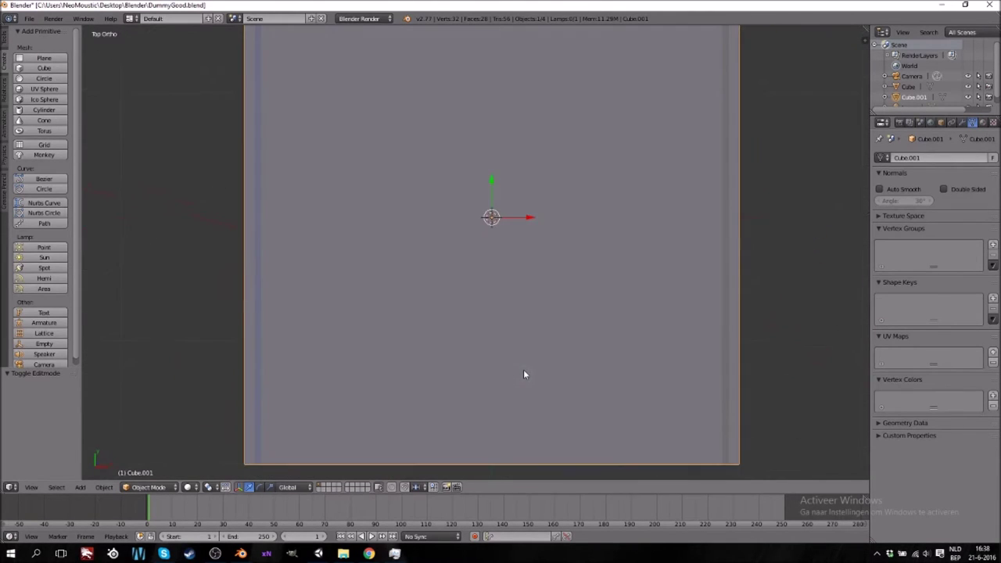
scroll(524, 375, "down", 4)
key("Tab")
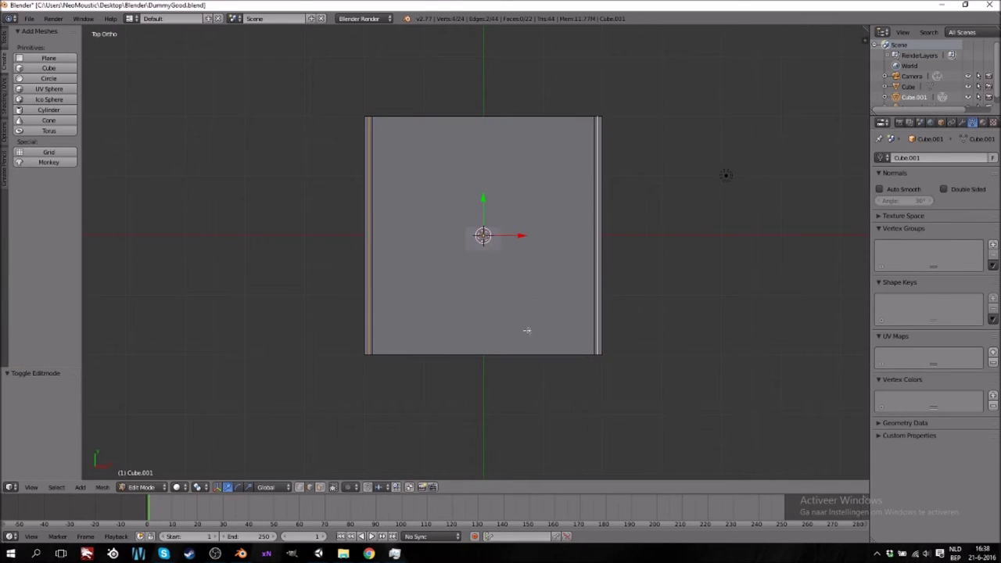
middle_click_drag(527, 331, 523, 317)
scroll(523, 316, "up", 4)
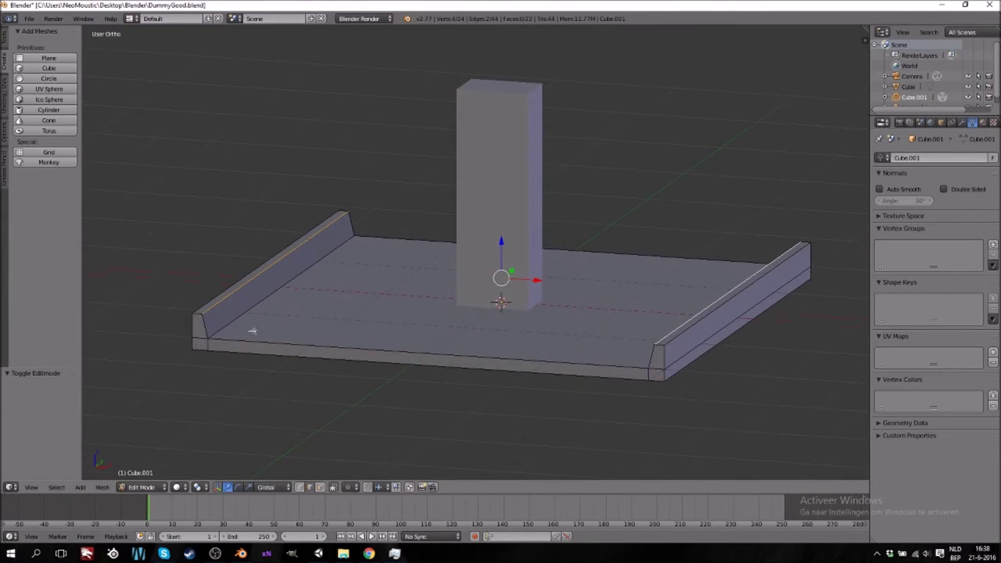
middle_click_drag(297, 347, 351, 333)
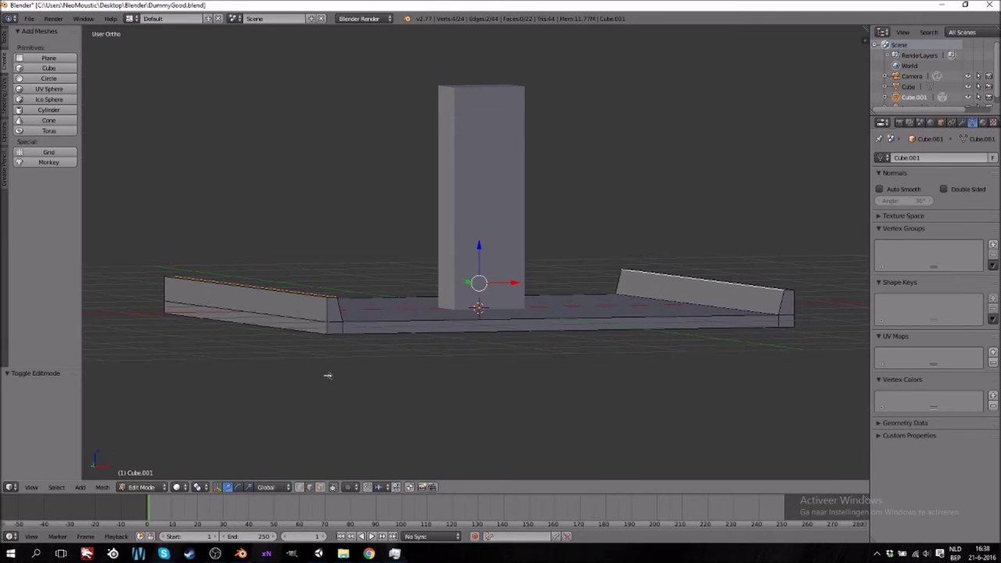
In vertex selection, merge the three lower end vertices at one rim corner into the outer bottom vertex using Merge At Last
left_click(303, 488)
scroll(335, 336, "down", 4, "shift")
scroll(323, 306, "up", 3)
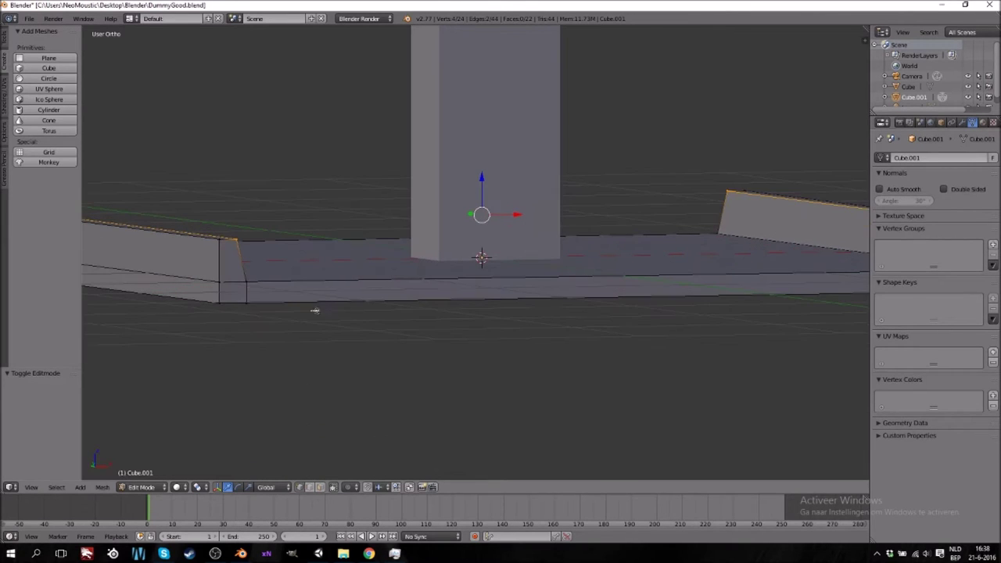
right_click(219, 281)
right_click(248, 304, "shift")
left_click(223, 299)
key("space")
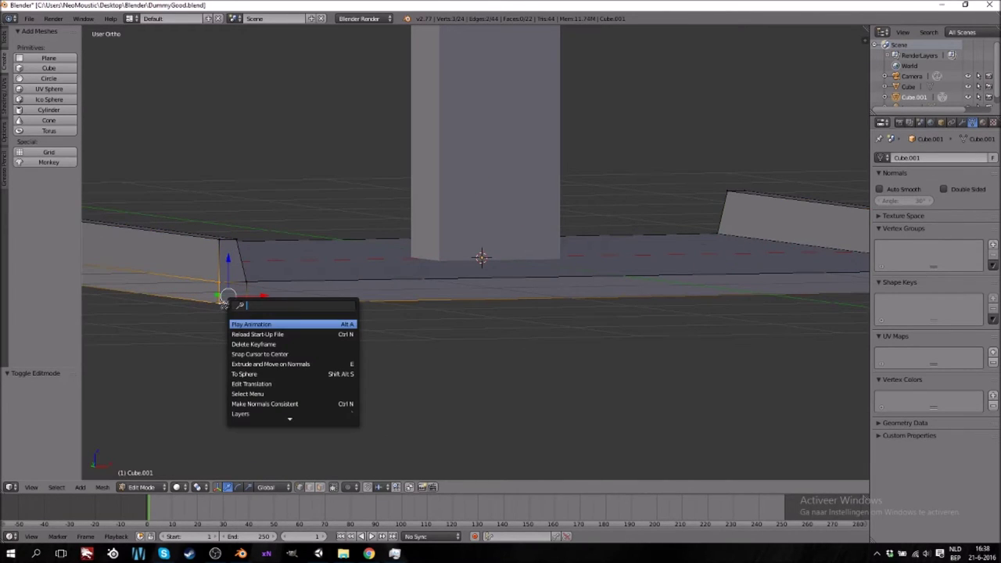
type("merge")
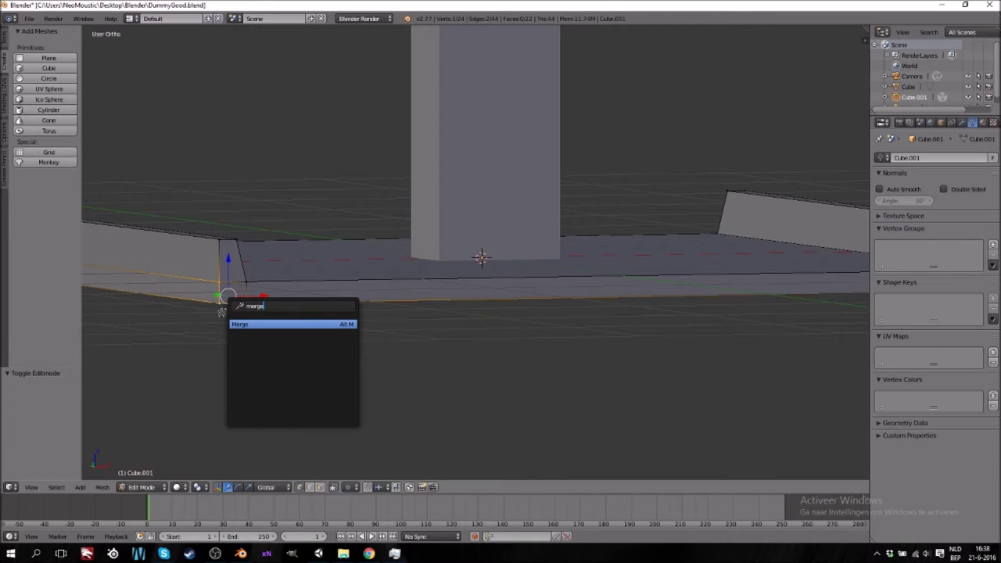
left_click(241, 323)
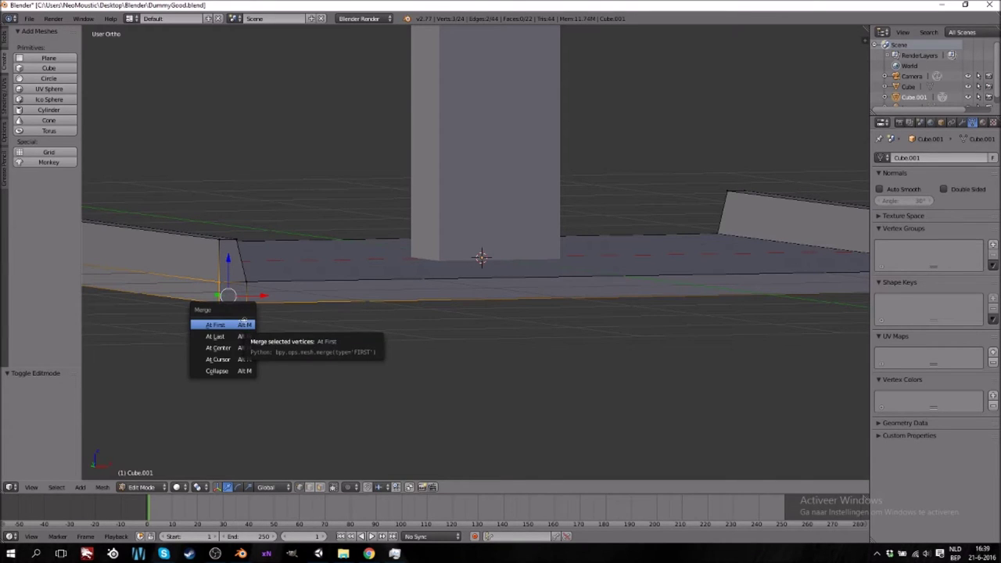
left_click(223, 336)
Merge the lower end vertices at two more rim corners into their outer bottom vertices with Merge At Last
middle_click_drag(162, 278, 318, 287)
right_click(458, 361)
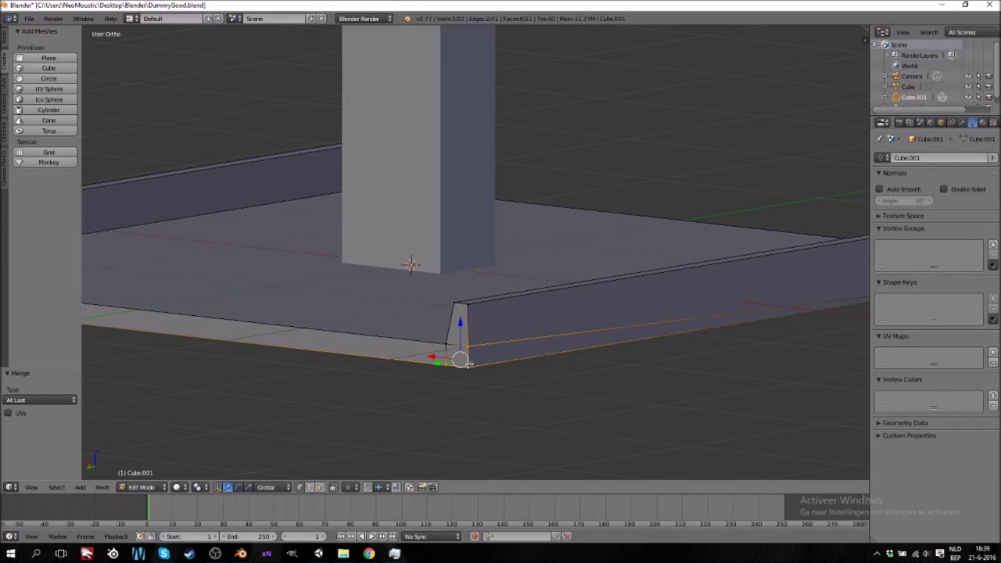
key("alt+m")
left_click(464, 361)
middle_click_drag(296, 365, 409, 363)
right_click(579, 375, "shift")
key("alt+m")
left_click(538, 380)
Merge the three lower end vertices at the remaining rim corner into its outer bottom vertex with Merge At Last
middle_click_drag(222, 341, 336, 344)
right_click(515, 348)
right_click(499, 364, "shift")
right_click(518, 369, "shift")
key("alt+m")
left_click(538, 372)
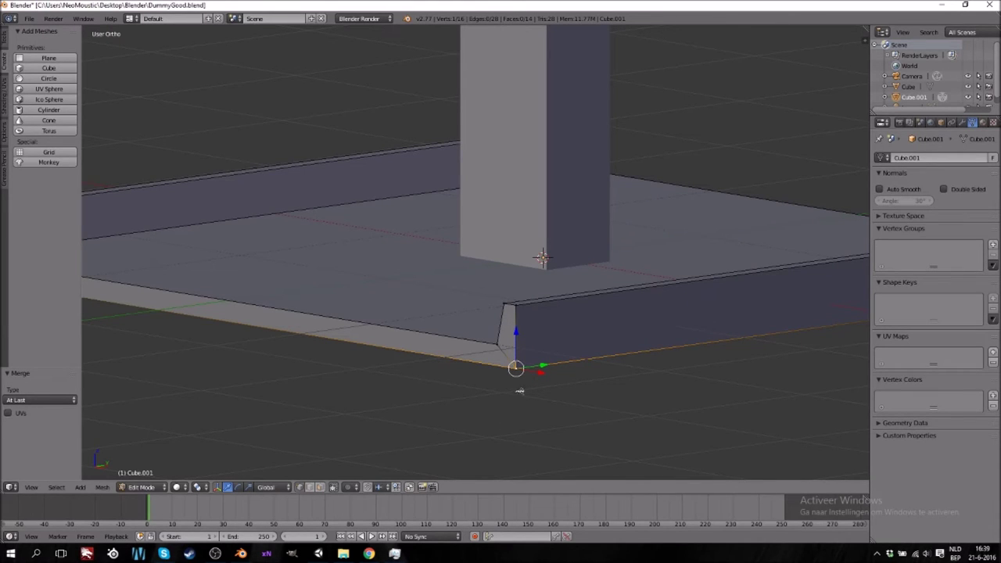
middle_click_drag(554, 346, 545, 318)
scroll(545, 318, "down", 3)
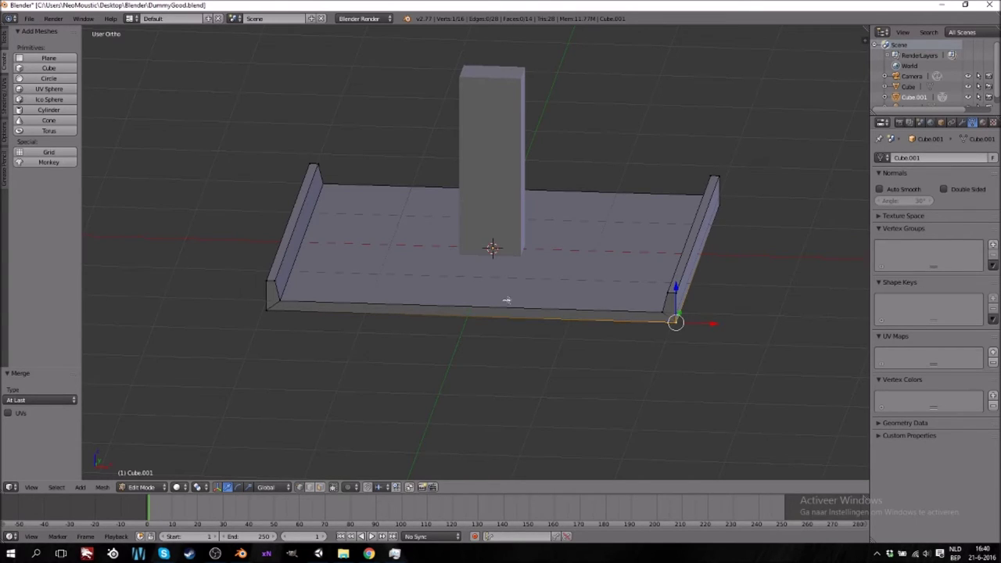
middle_click_drag(586, 326, 495, 341)
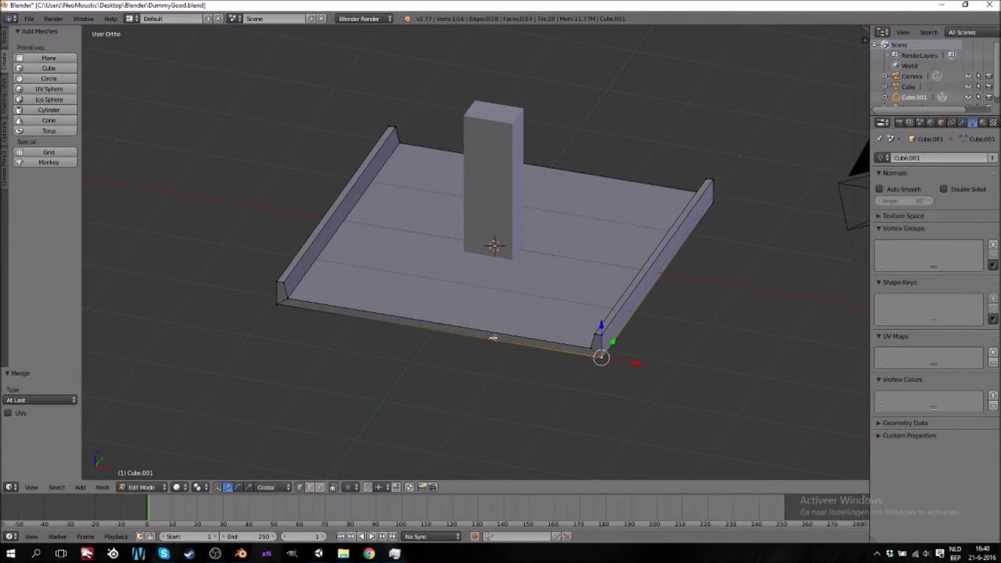
From the top view, move the whole floor piece -5 units along Y in object mode
middle_click_drag(470, 347, 495, 328)
key("KP_7")
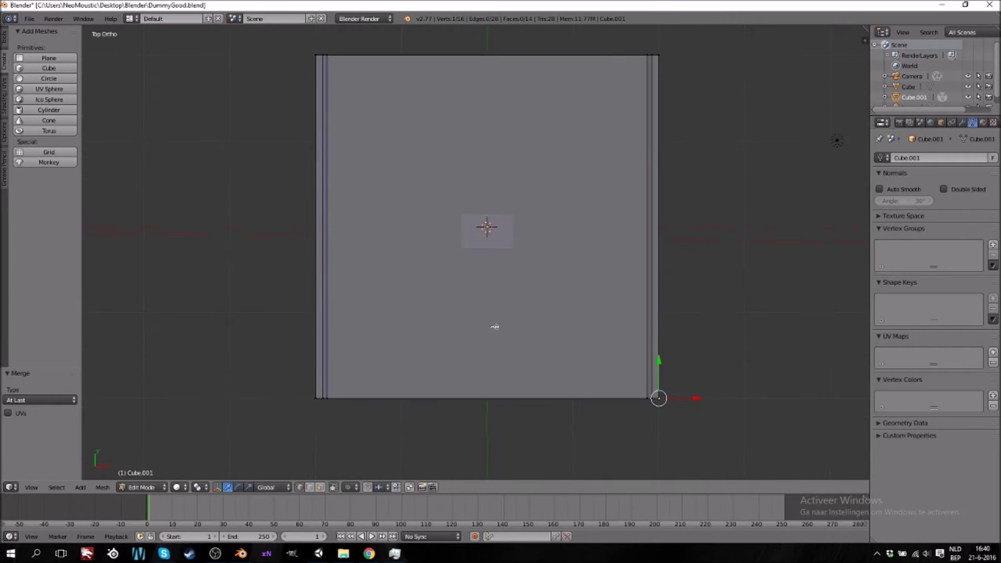
scroll(480, 266, "down", 5)
key("Tab")
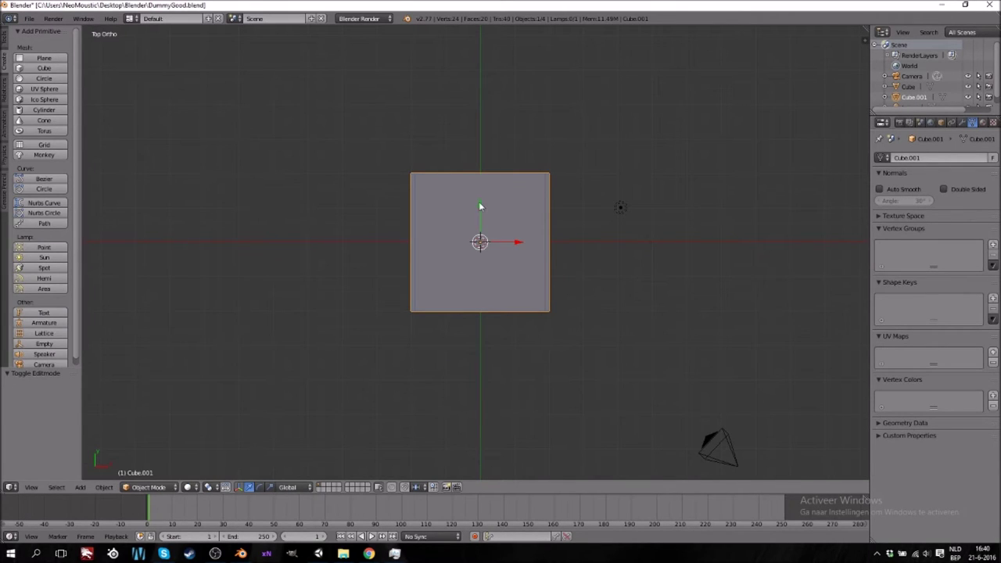
left_click_drag(480, 207, 483, 379)
scroll(484, 380, "down", 3)
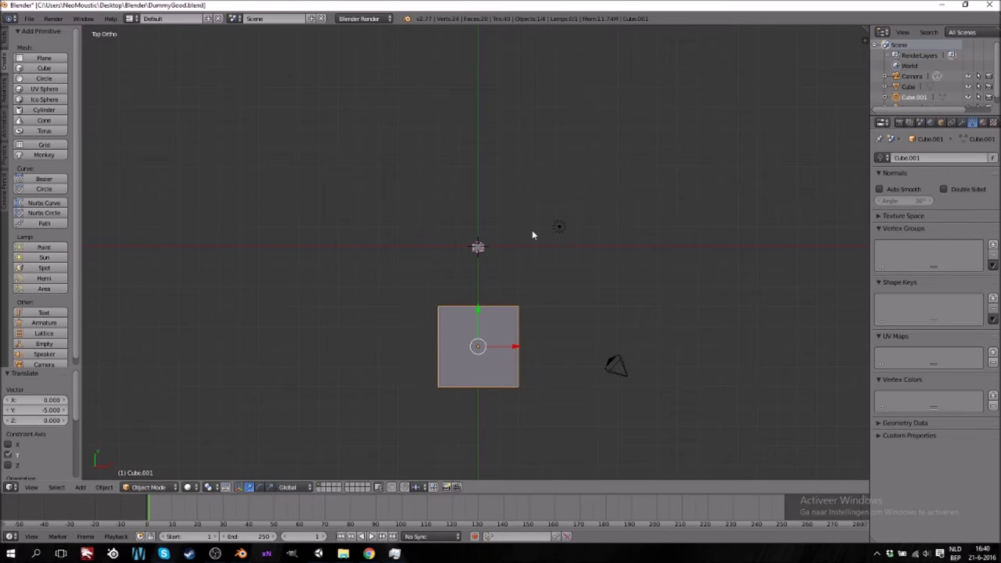
Select all of the floor piece's mesh, then move the object back 5 units along Y onto the origin
key("Tab")
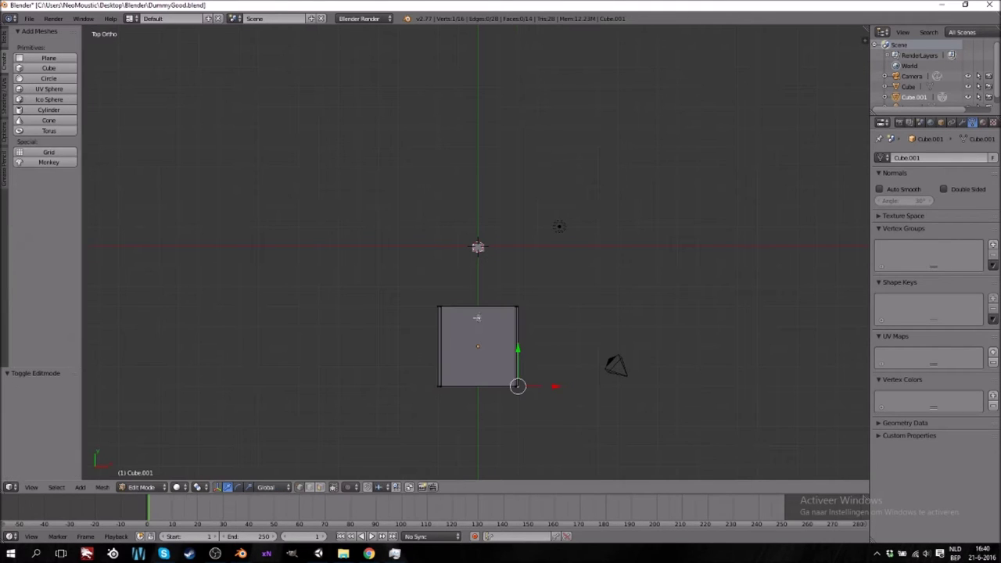
scroll(473, 316, "down", 3, "shift")
scroll(471, 309, "up", 3)
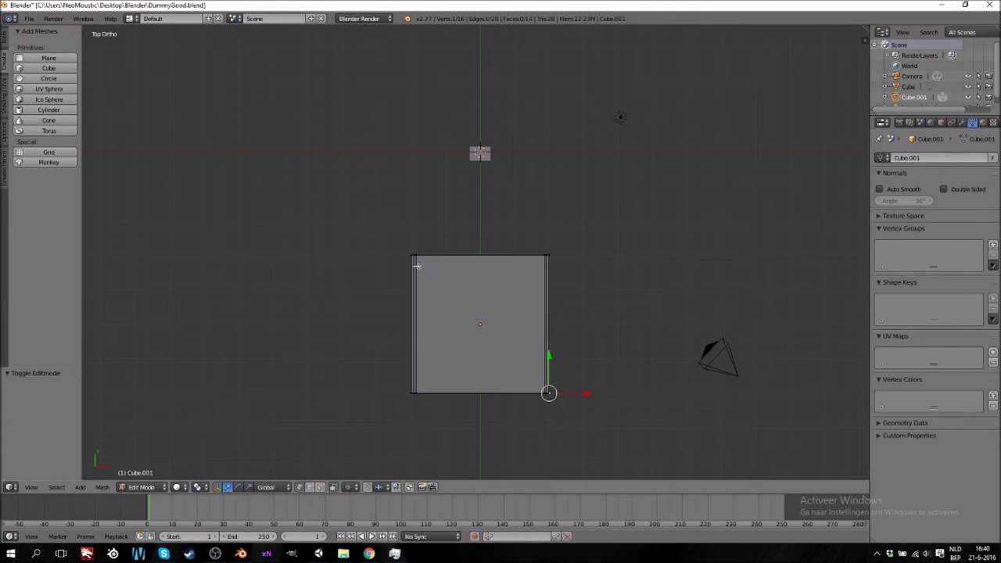
key("a")
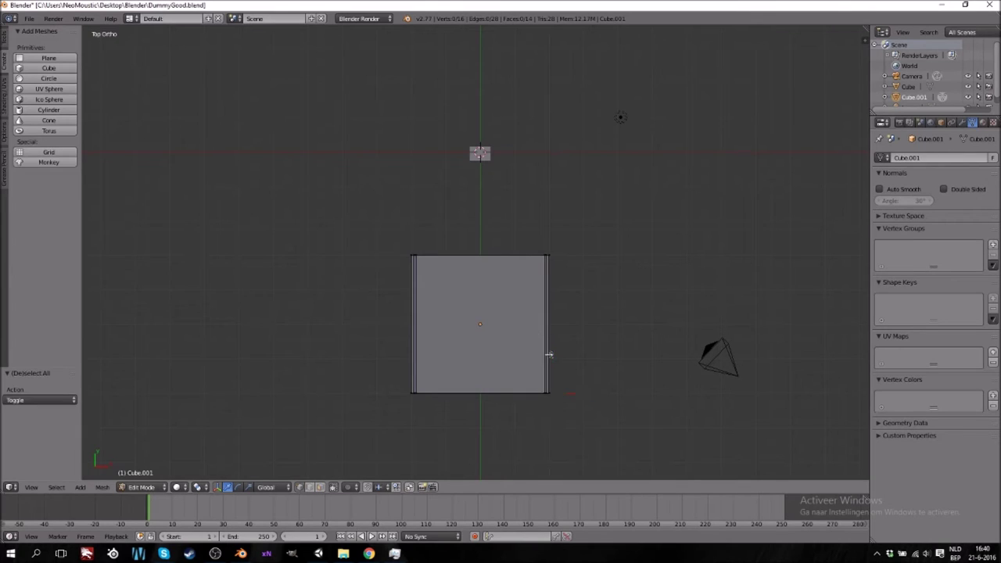
key("a")
key("Tab")
left_click_drag(478, 280, 479, 111)
scroll(492, 231, "up", 7, "shift")
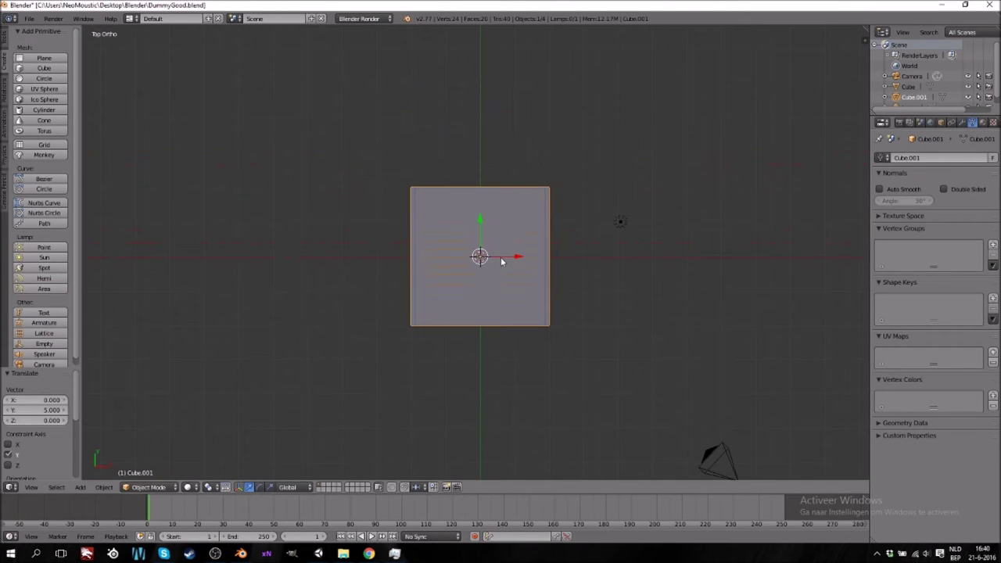
In edit mode, scale the floor piece's entire mesh by 2 along Y, then return to solid object view
key("Tab")
key("z")
key("y")
key("KP_2")
key("KP_7")
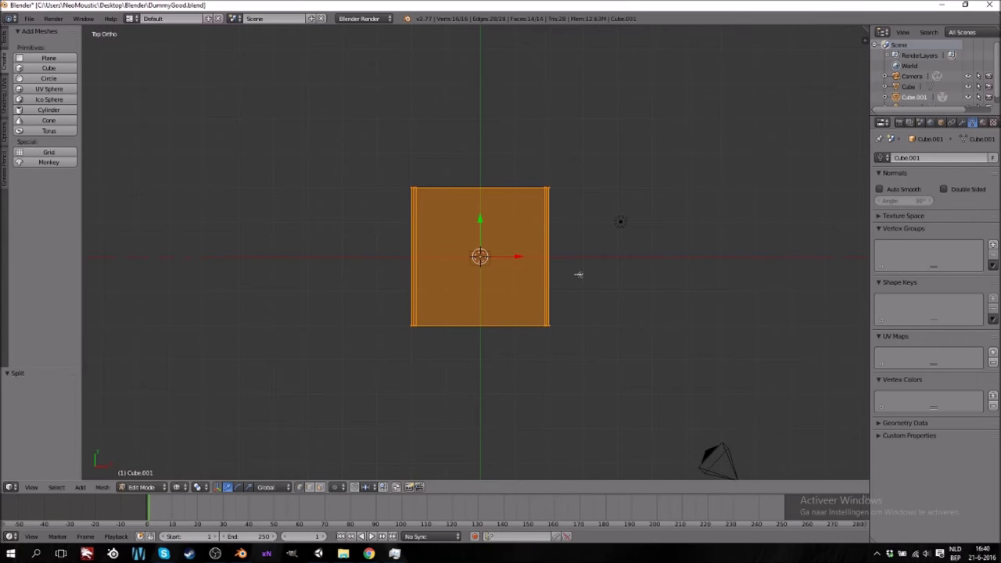
key("s")
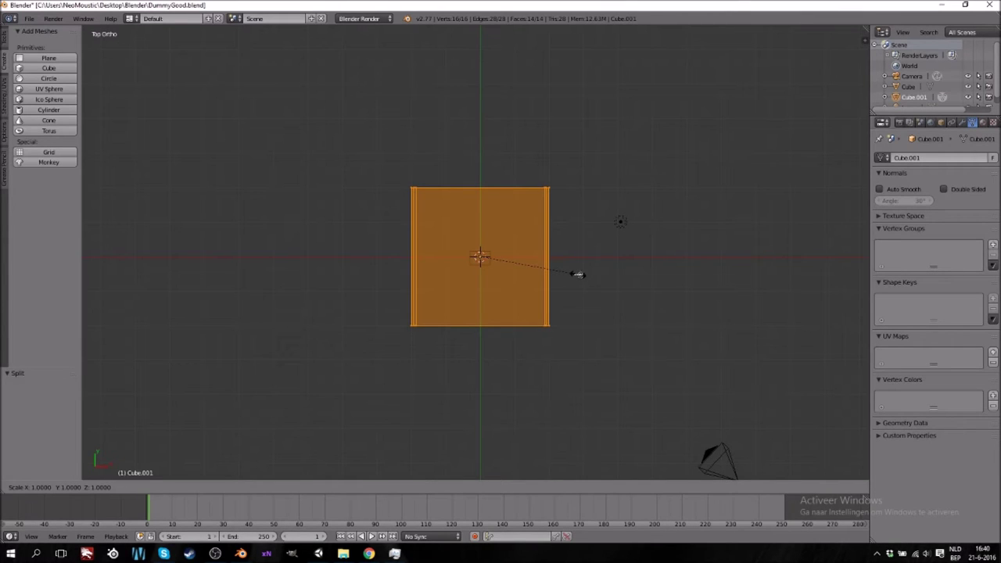
key("y")
key("2")
key("Return")
key("Tab")
key("z")
Duplicate the lengthened floor piece and move the copy -10 units along X
scroll(570, 289, "down", 3)
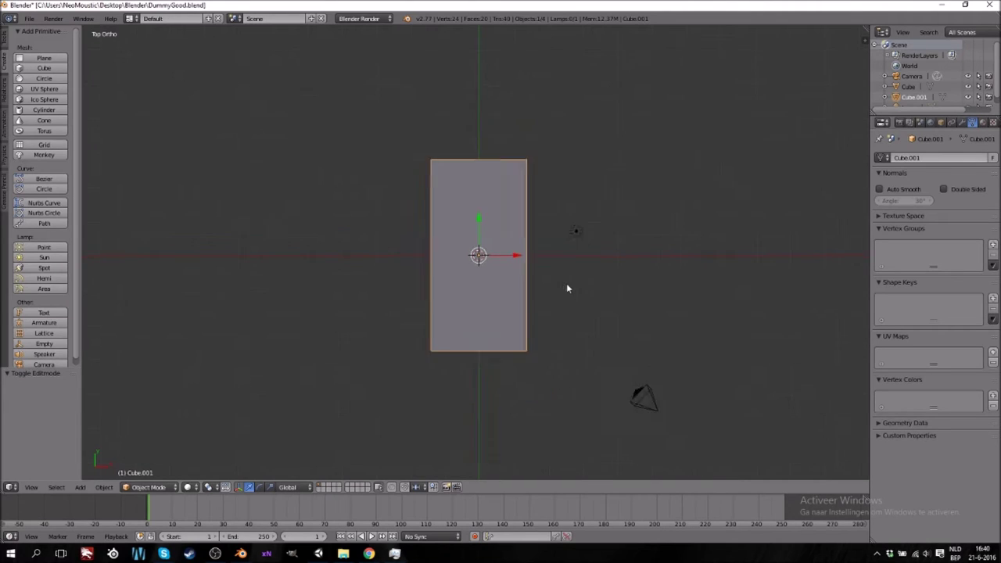
scroll(567, 283, "up", 2)
scroll(549, 278, "down", 5, "shift")
scroll(548, 277, "up", 3, "shift")
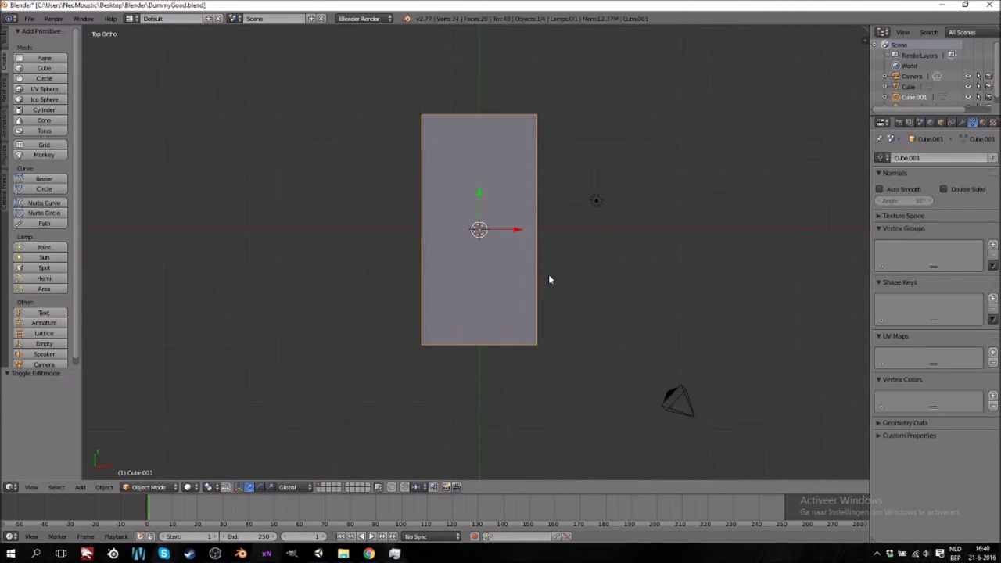
key("shift+d")
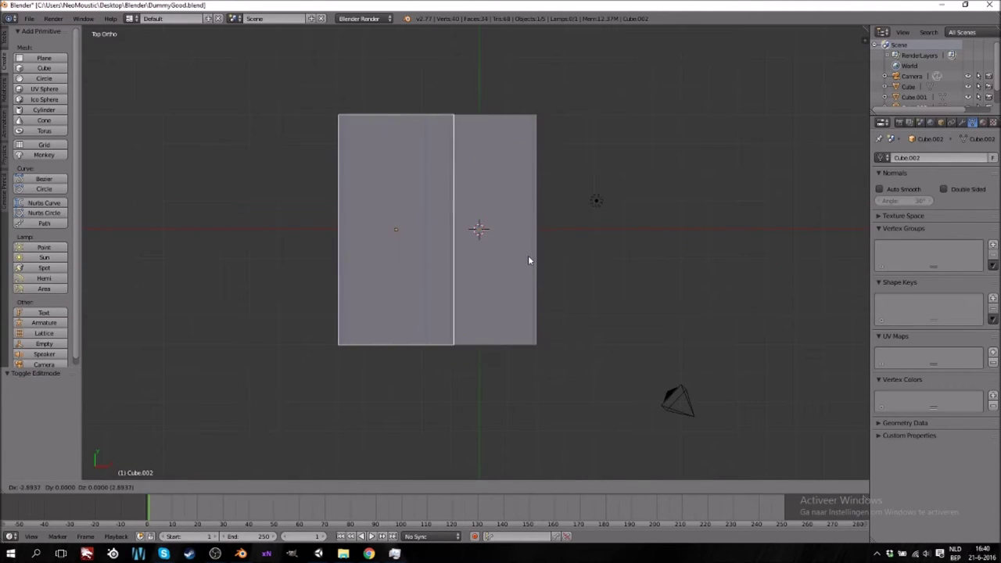
key("Escape")
key("g")
key("x")
key("minus")
key("3")
key("BackSpace")
key("1")
key("0")
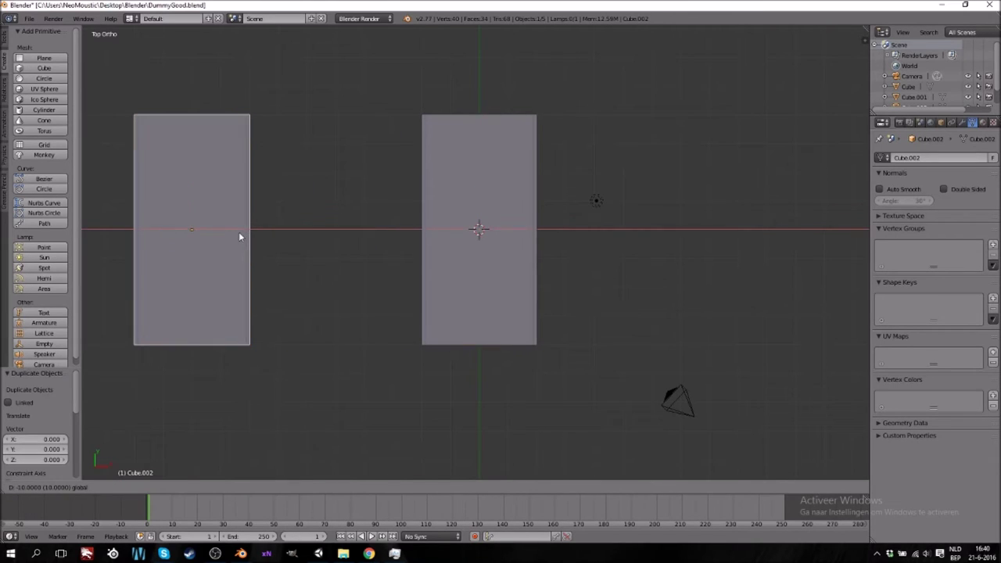
key("Return")
Scale the entire mesh of the original floor piece at the origin by 0.5 along Y in edit mode
right_click(469, 251)
key("Tab")
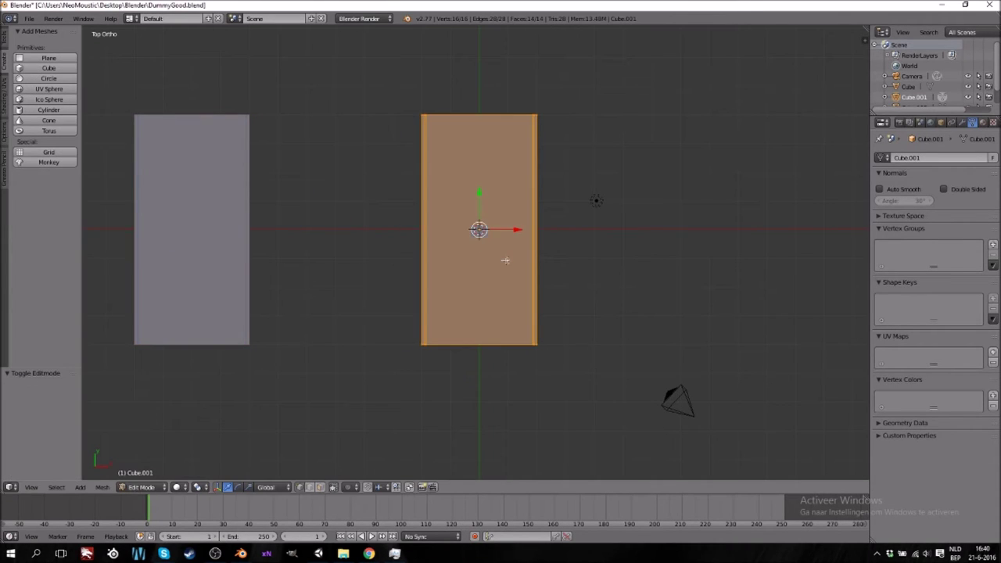
key("s")
key("y")
key("0")
key("period")
key("5")
key("Return")
key("Tab")
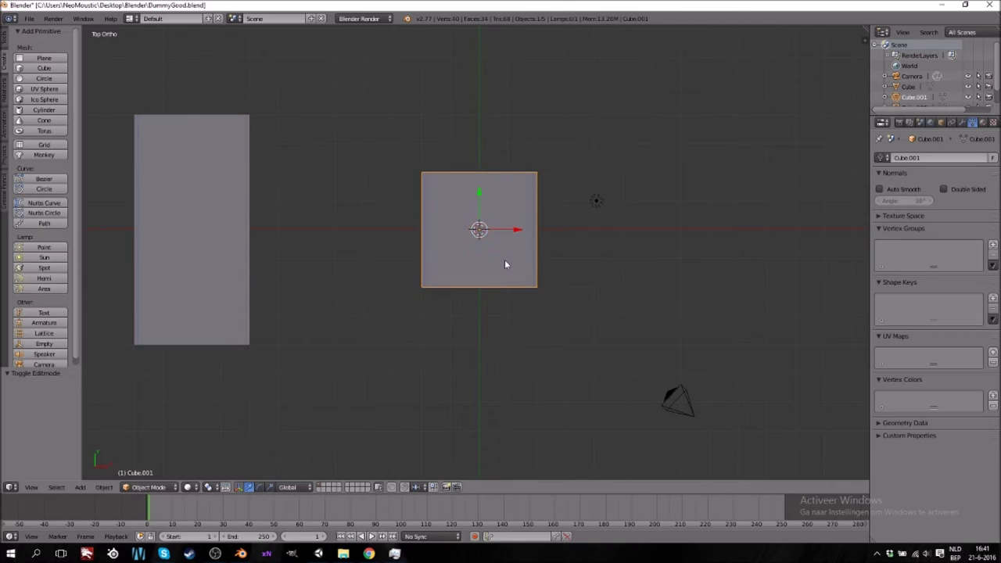
Move the square floor piece -15 units along X, past the long piece
scroll(505, 261, "down", 10, "ctrl")
scroll(577, 259, "down", 5, "shift")
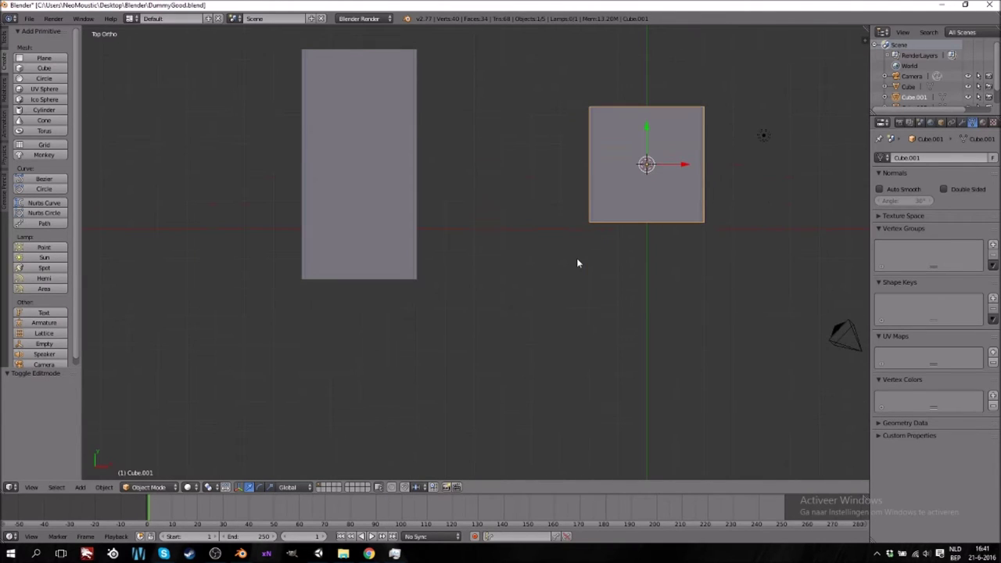
scroll(578, 263, "up", 1, "shift")
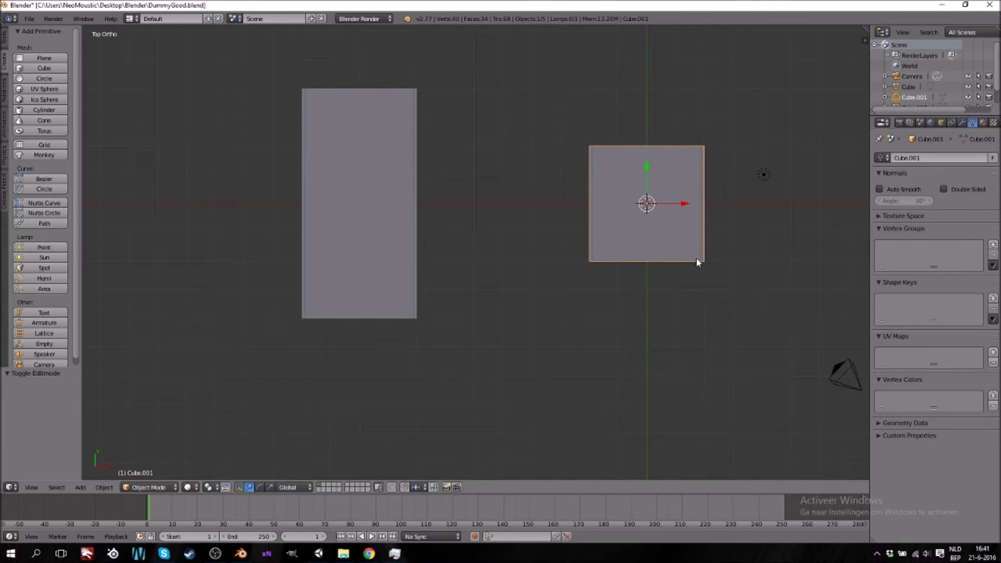
scroll(697, 261, "up", 8, "ctrl")
scroll(676, 255, "down", 4, "ctrl")
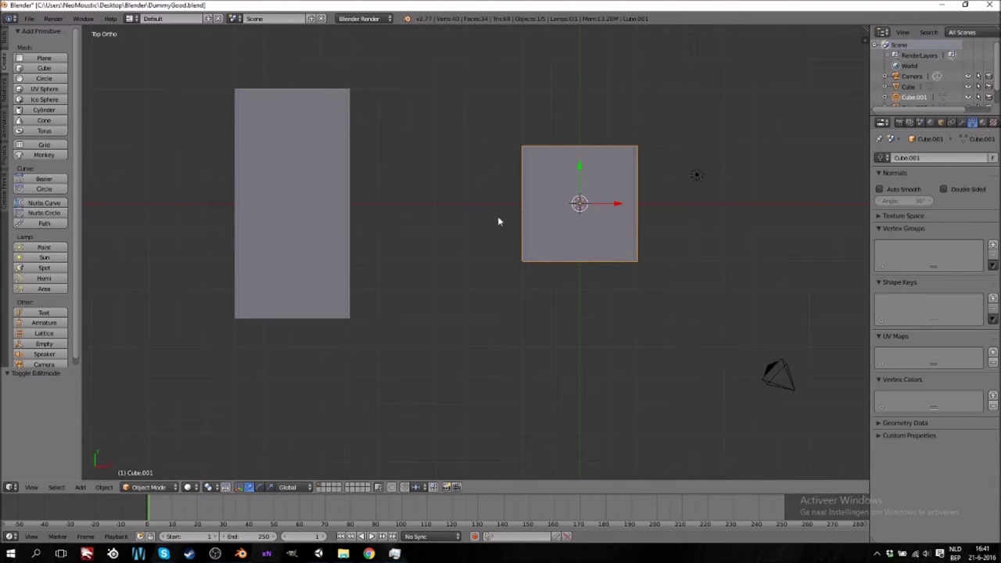
left_click_drag(617, 203, 178, 214)
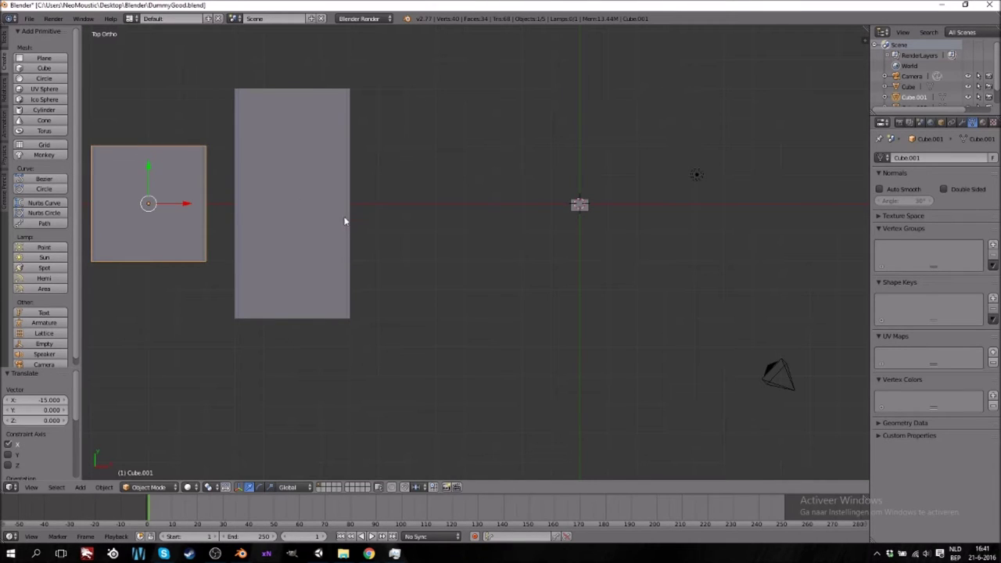
Examine the square and long floor pieces against the human-sized box from above and at an angle
scroll(380, 229, "down", 2, "ctrl")
scroll(384, 228, "up", 7, "ctrl")
scroll(424, 256, "up", 5, "shift")
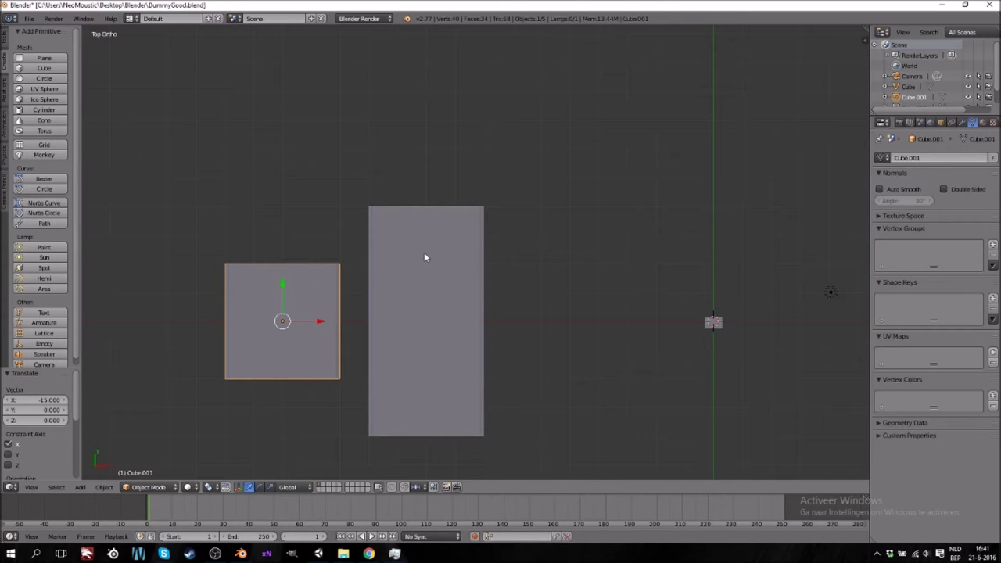
scroll(512, 242, "up", 1, "ctrl")
scroll(513, 245, "down", 1, "ctrl")
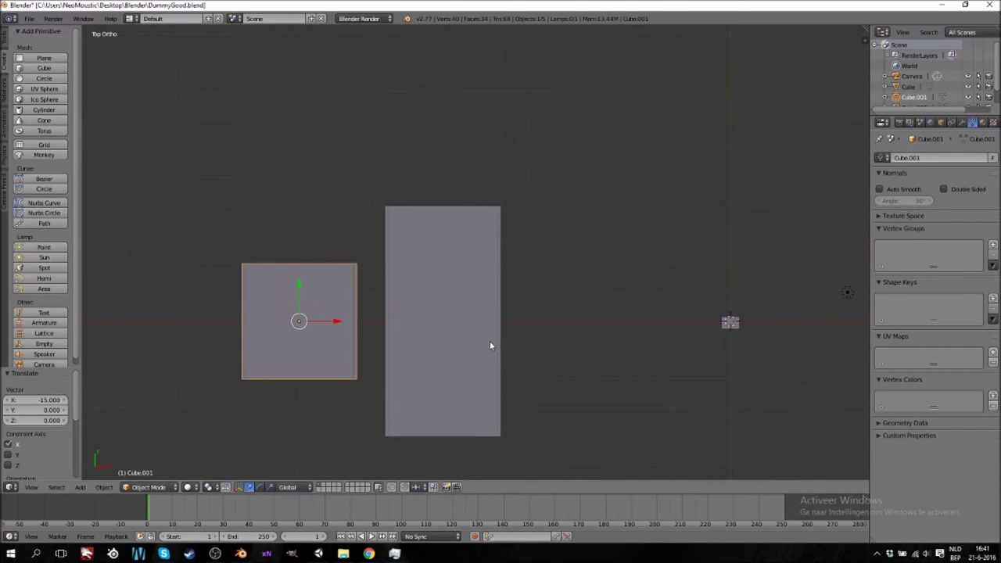
middle_click_drag(429, 355, 518, 255)
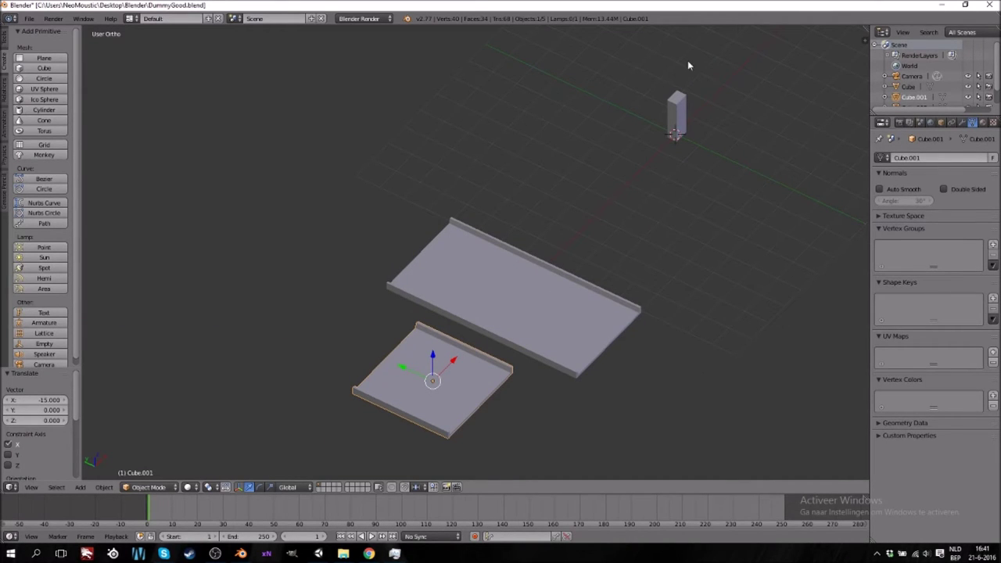
middle_click_drag(610, 248, 572, 299)
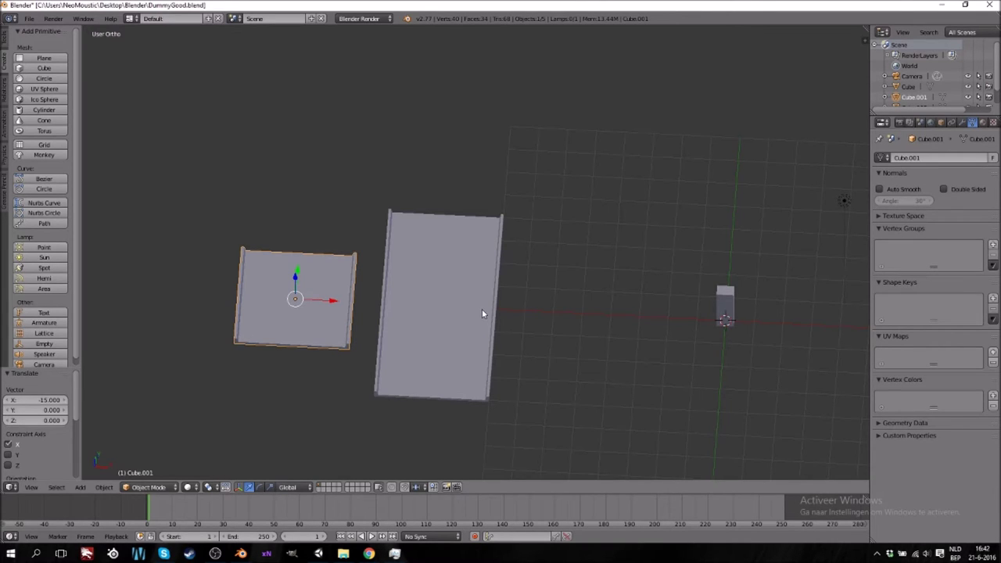
Duplicate the square floor piece and move the copy 15 units along X onto the human-sized box
key("KP_7")
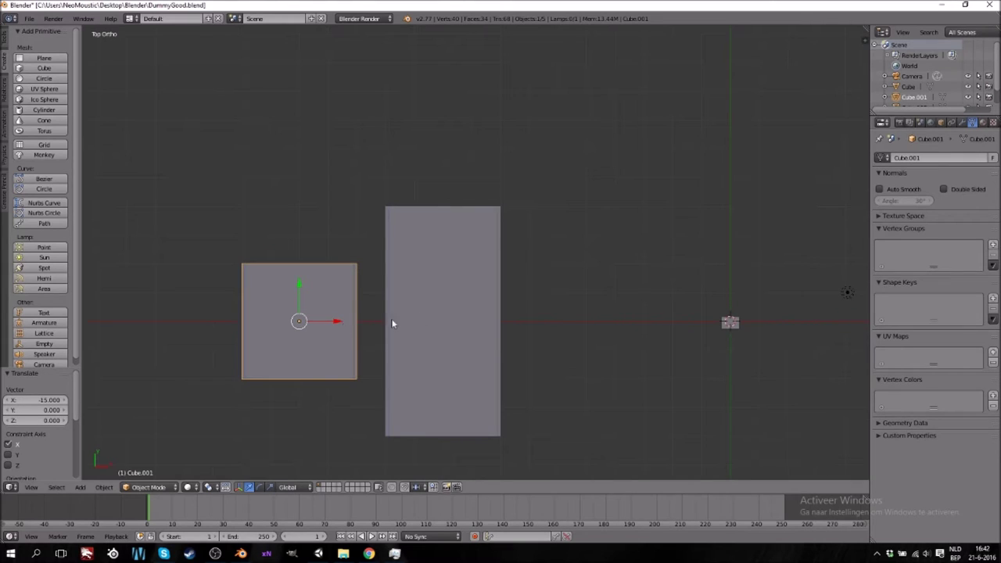
scroll(349, 302, "down", 5, "ctrl")
scroll(349, 291, "up", 8, "ctrl")
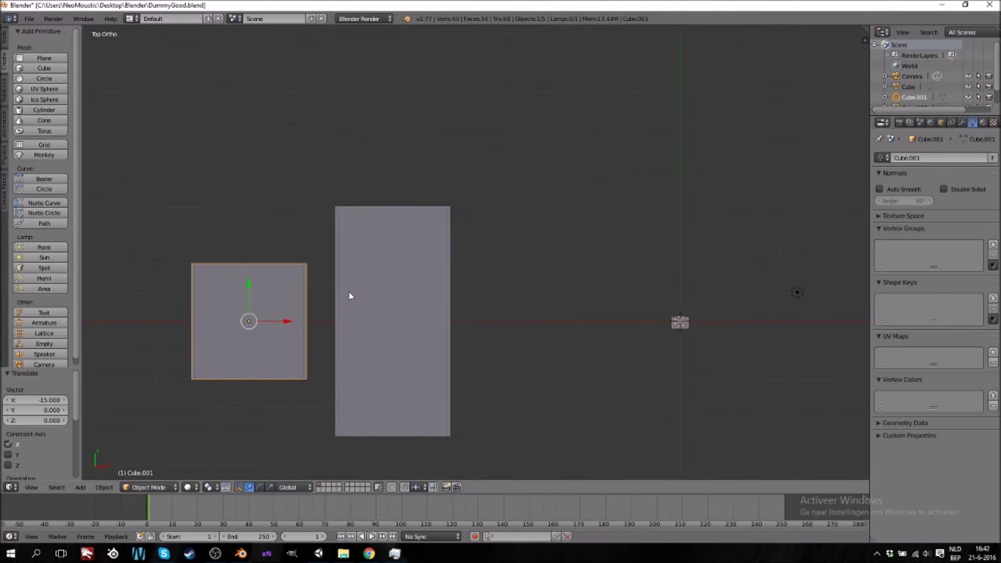
scroll(347, 292, "down", 9, "shift")
key("shift+d")
right_click(347, 239)
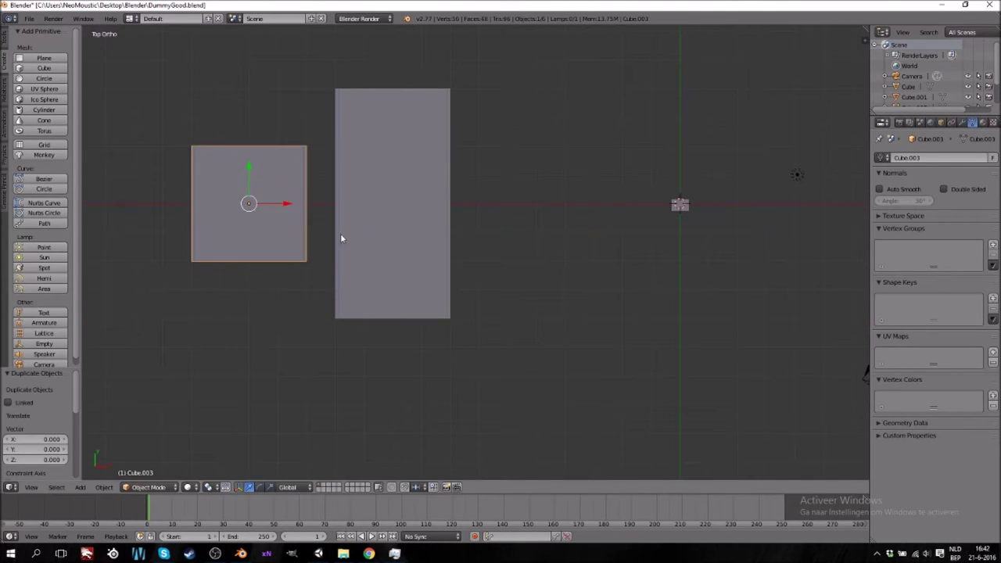
left_click_drag(286, 204, 729, 218)
left_click(728, 218)
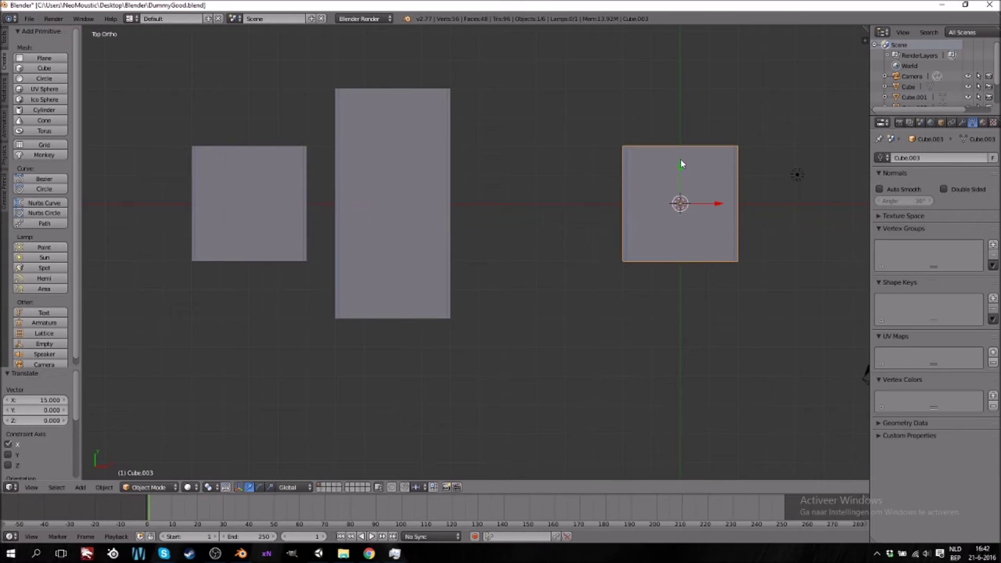
Try moving the square copy -5 units along Y as an object, then move it back to the origin
left_click(680, 165)
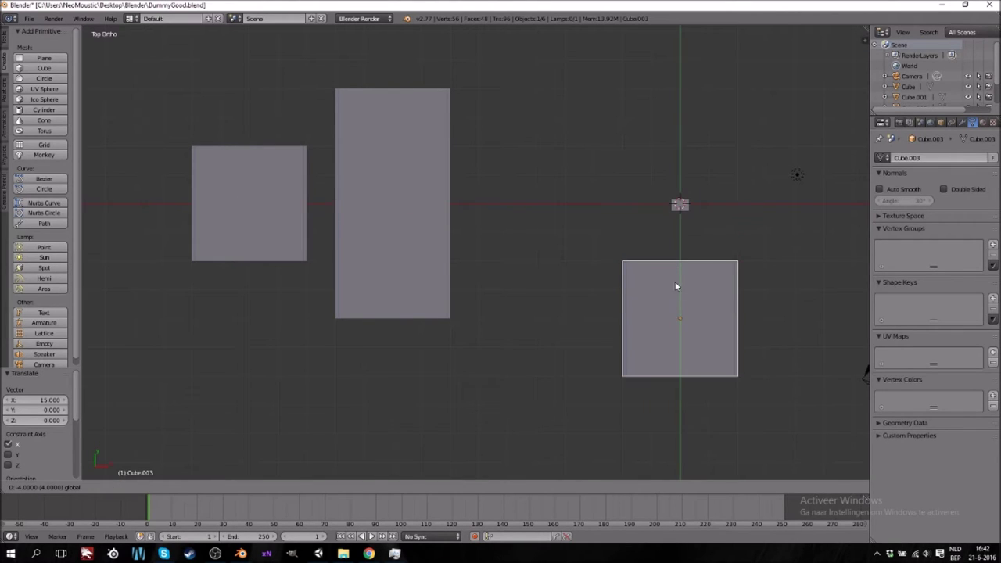
left_click(678, 296)
scroll(707, 335, "up", 9, "ctrl")
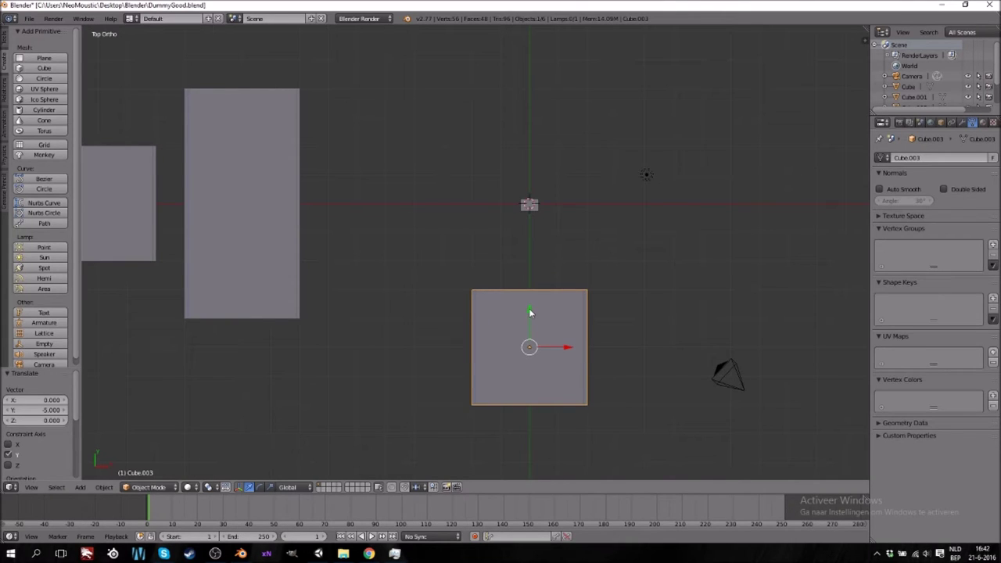
key("Tab")
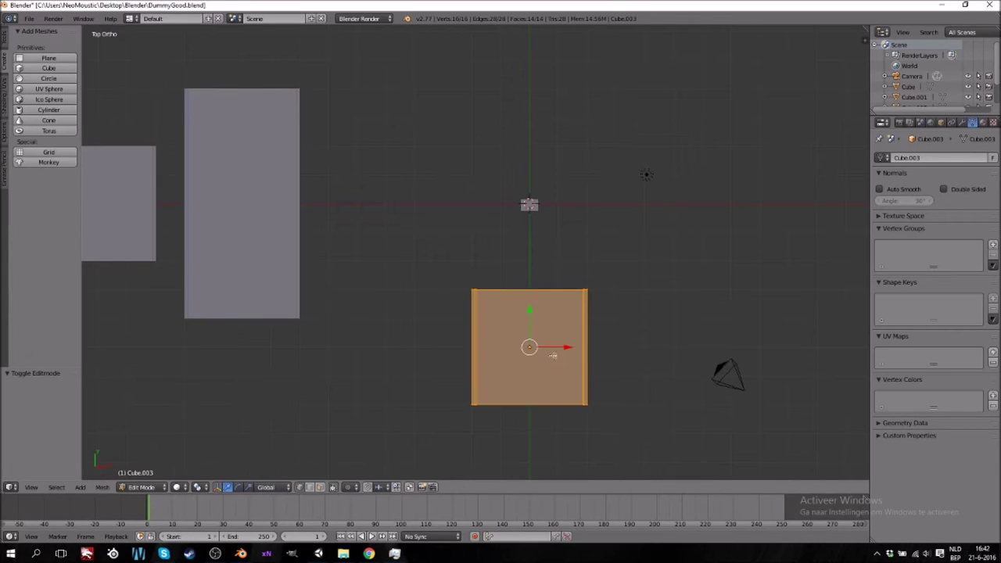
key("Tab")
left_click_drag(530, 311, 532, 231)
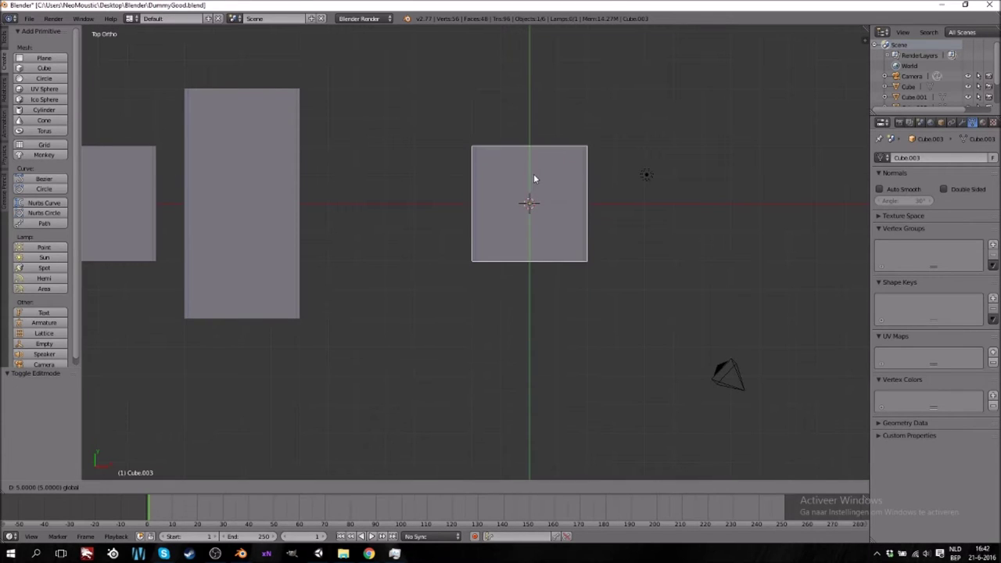
left_click(534, 174)
In edit mode, move the square copy's entire mesh -5 units along Y and set the pivot point to 3D Cursor
key("Tab")
key("g")
key("y")
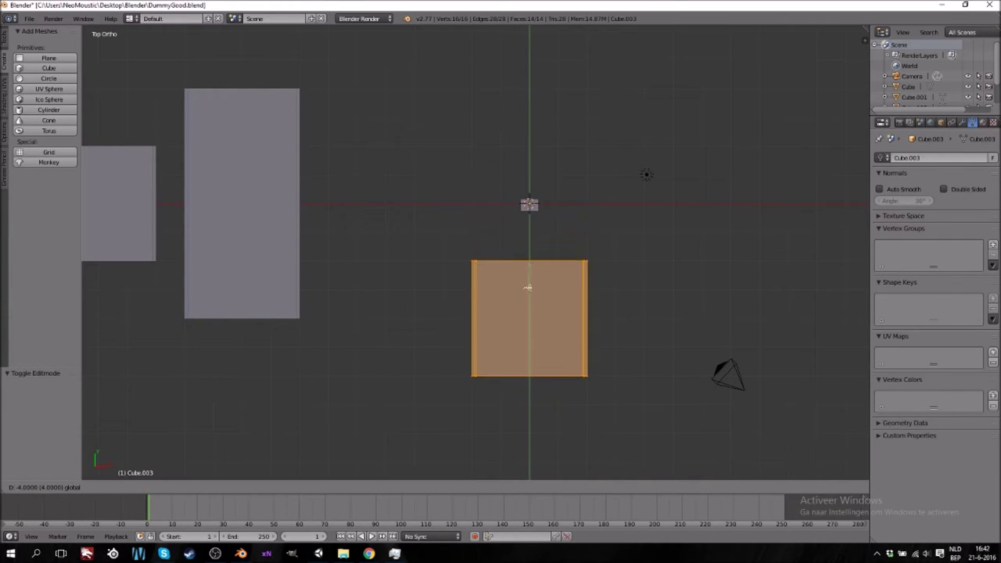
left_click(529, 303)
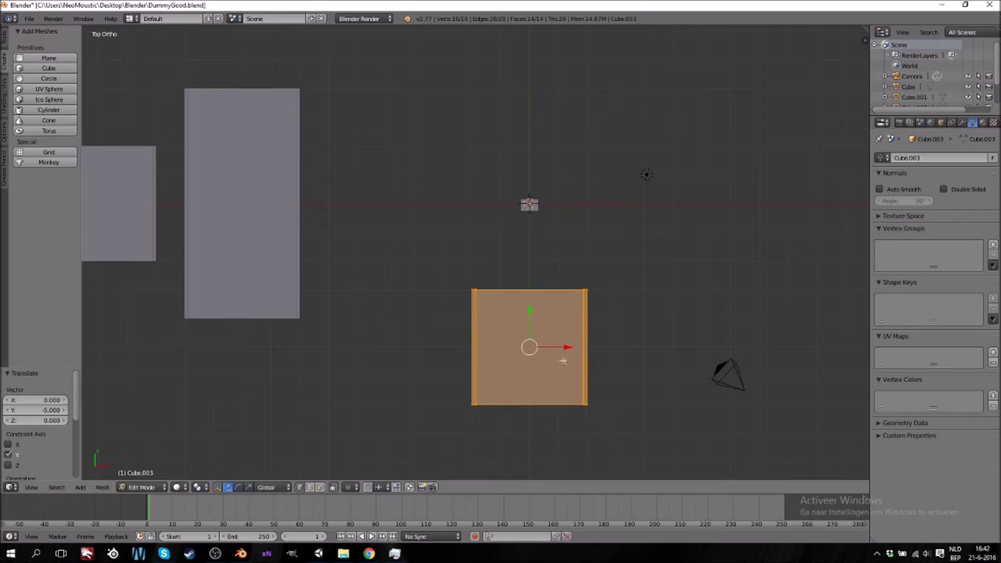
left_click(198, 486)
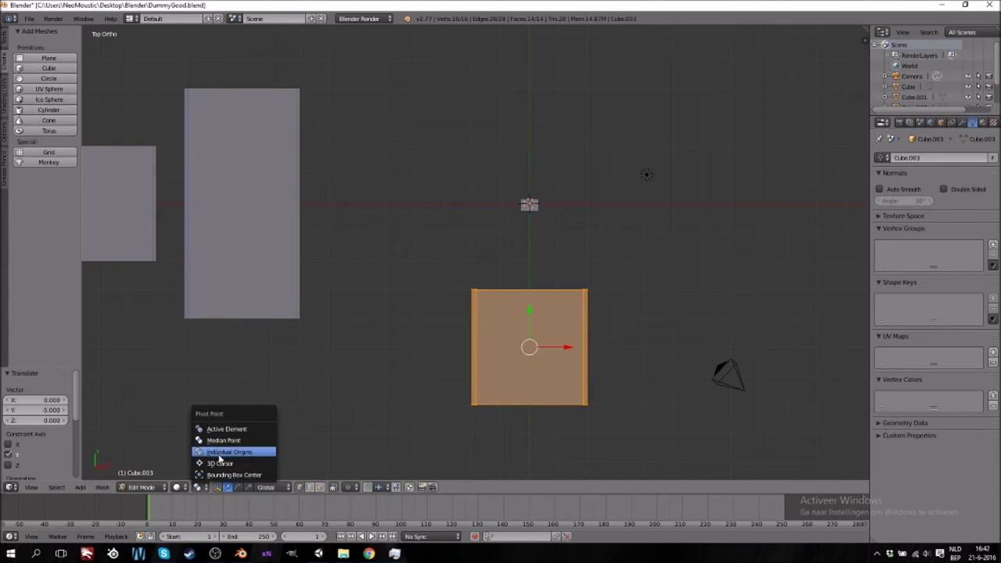
left_click(220, 465)
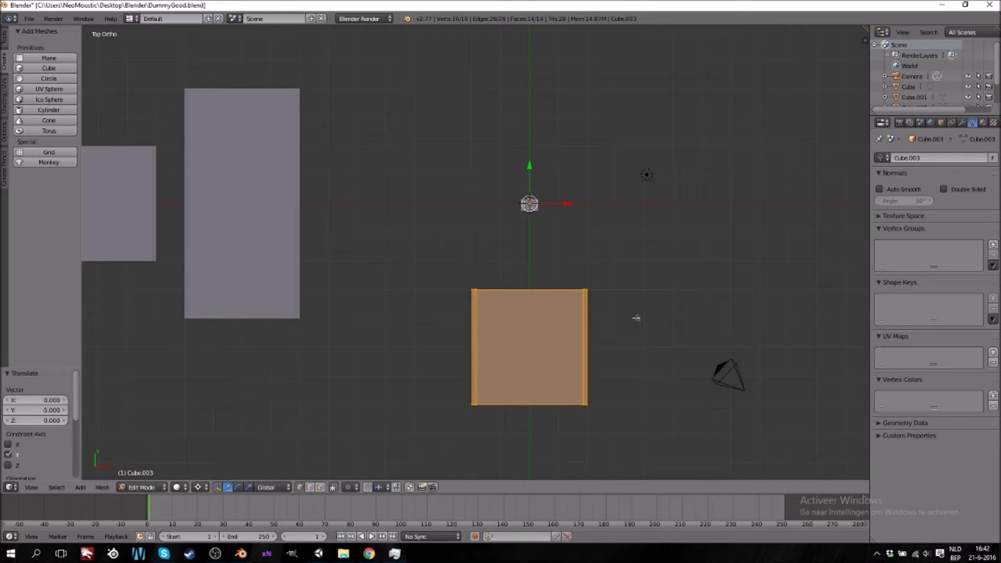
Duplicate the square floor mesh in place and rotate the copy 90° around the 3D cursor
key("shift+d")
right_click(661, 346)
type("r90")
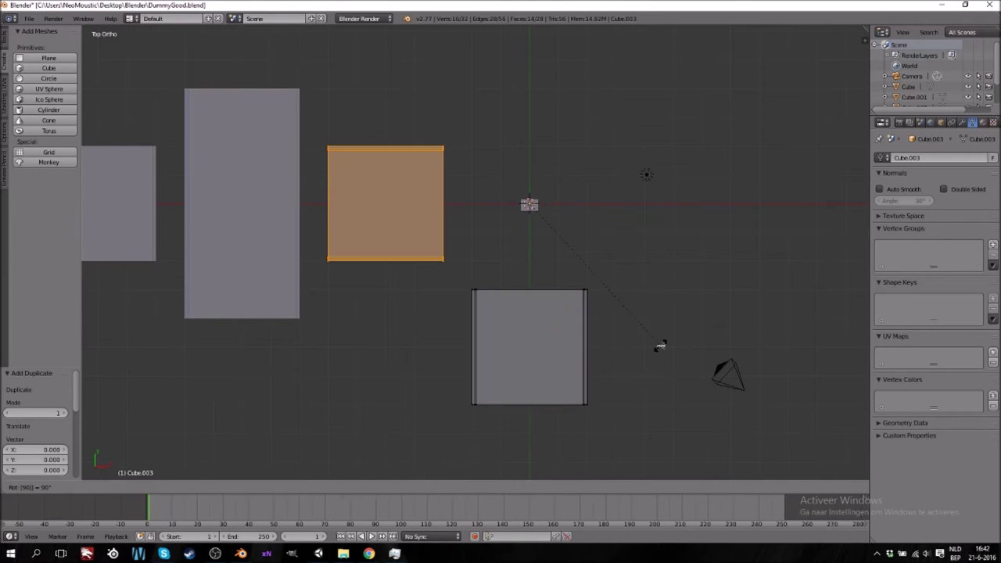
key("Return")
Select both floor meshes, duplicate them in place, and rotate the new pair 180° around the 3D cursor in top view
key("a")
key("a")
key("shift+d")
right_click(659, 356)
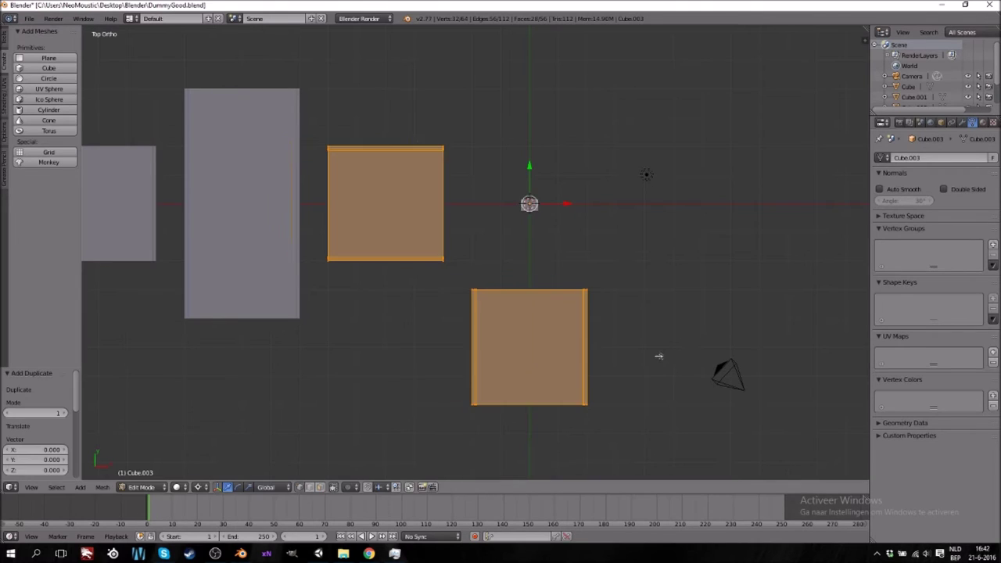
key("KP_1")
key("KP_0")
key("KP_7")
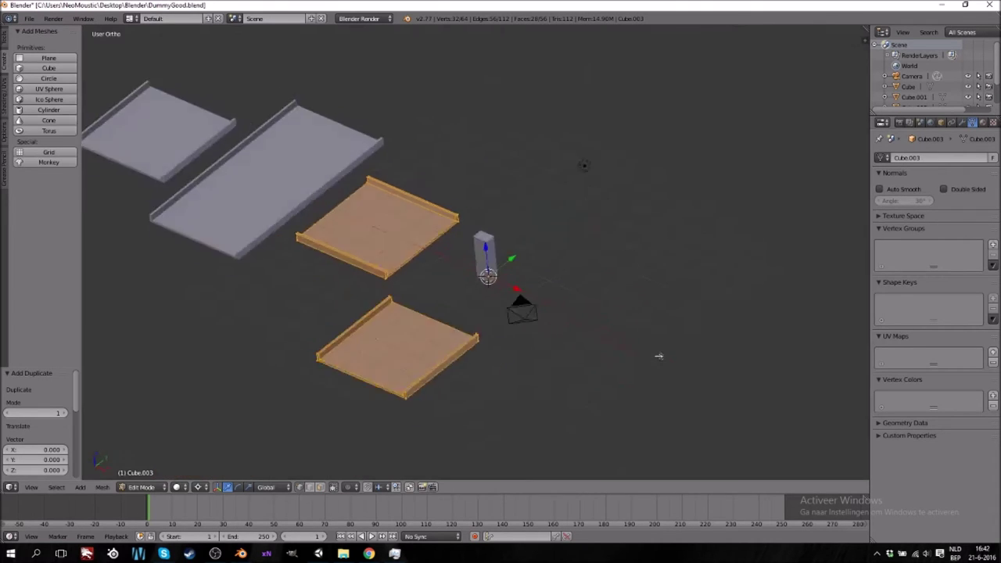
type("r180")
key("Return")
Examine the four floor pieces arranged around the human-sized box at an angle and from above
key("Tab")
middle_click_drag(666, 340, 592, 261)
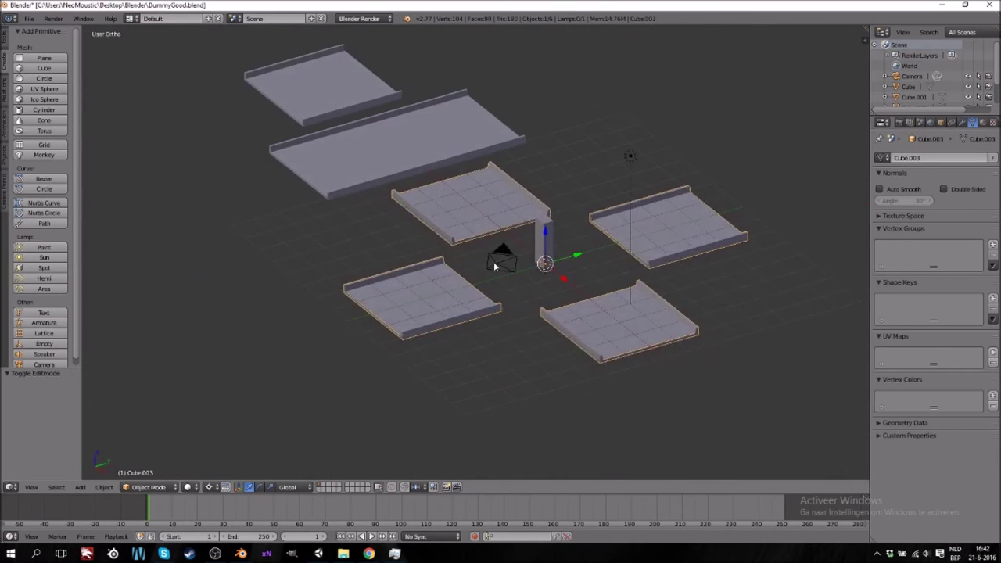
middle_click_drag(503, 270, 534, 283)
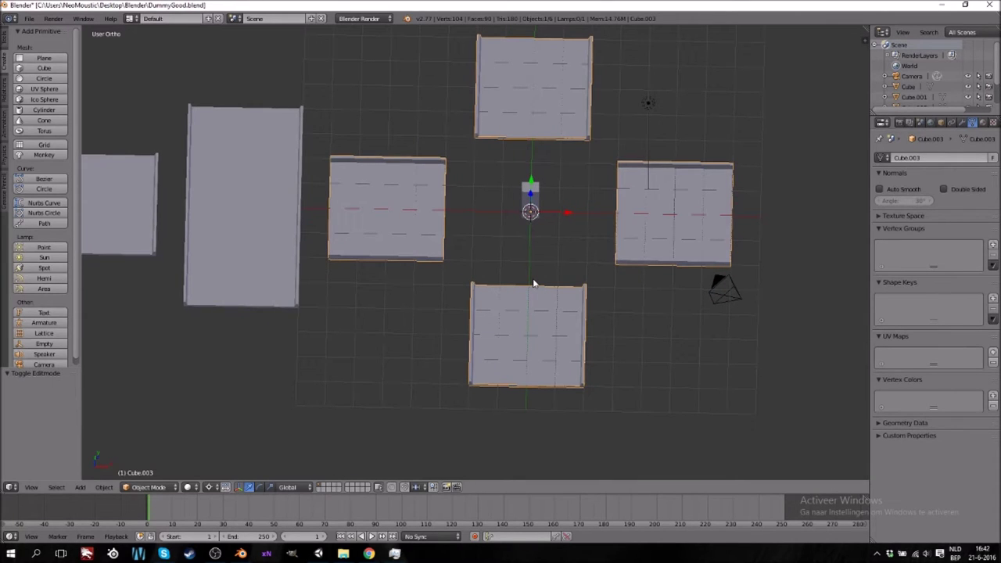
key("KP_7")
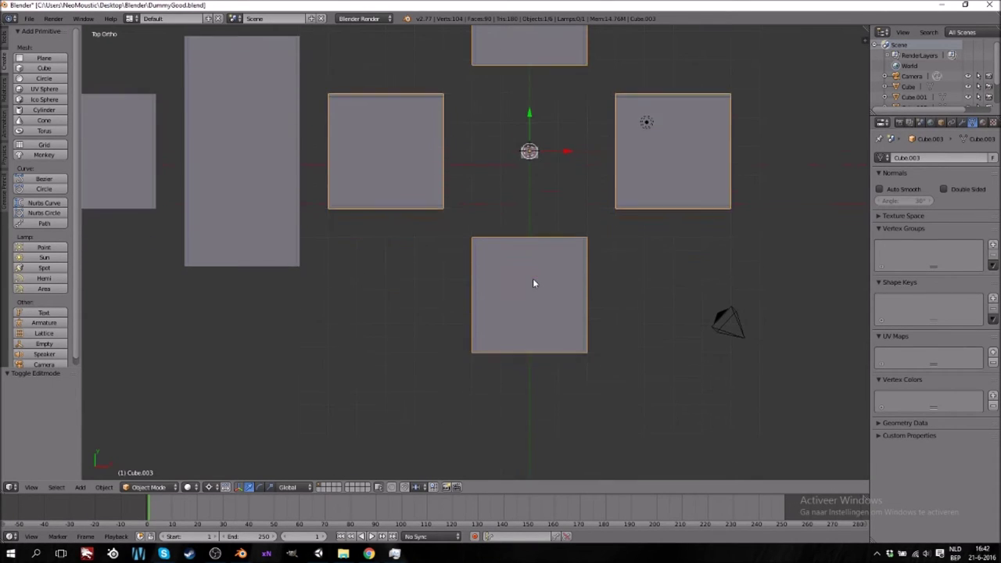
key("Tab")
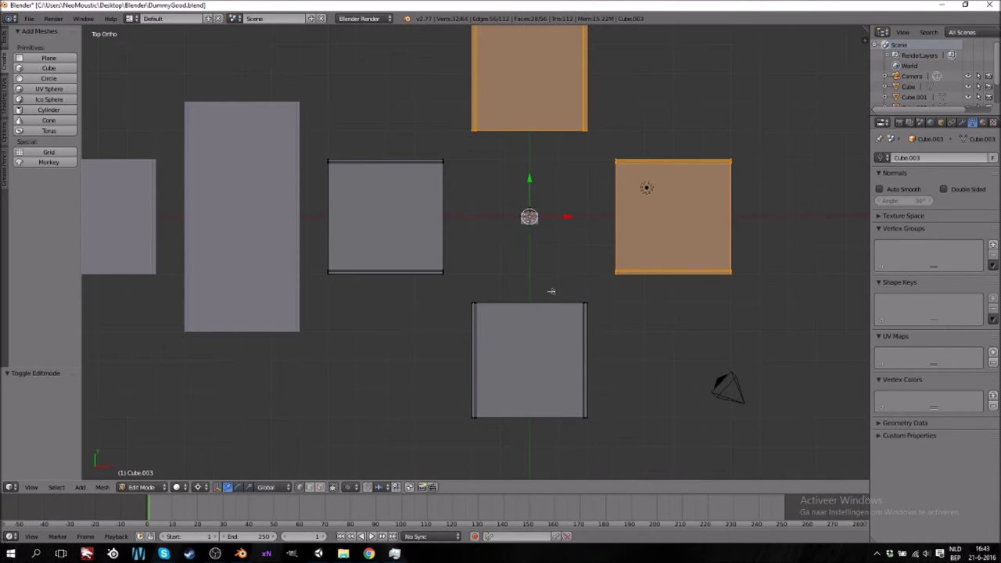
scroll(551, 291, "up", 5, "shift")
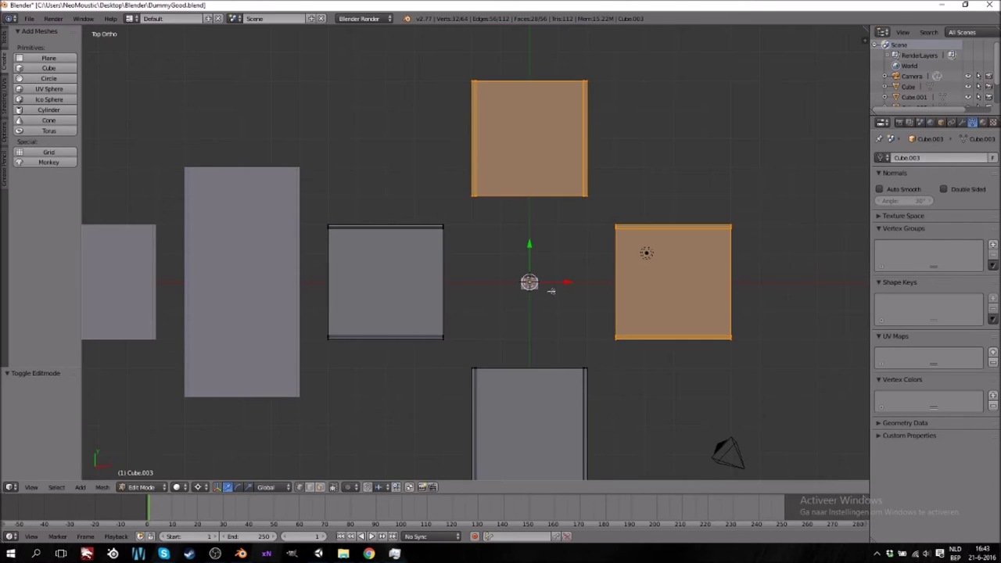
scroll(551, 291, "up", 1, "shift")
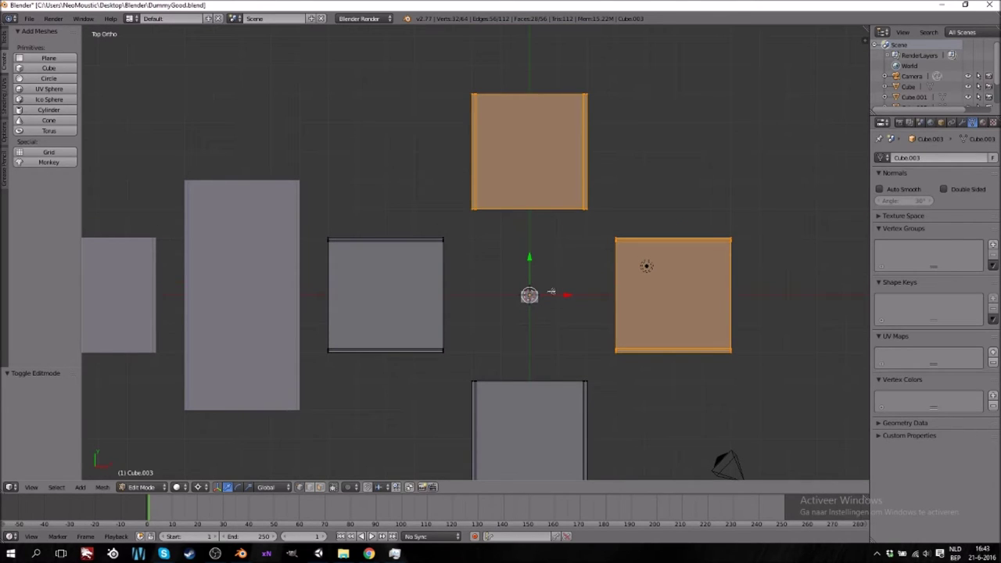
right_click(721, 231)
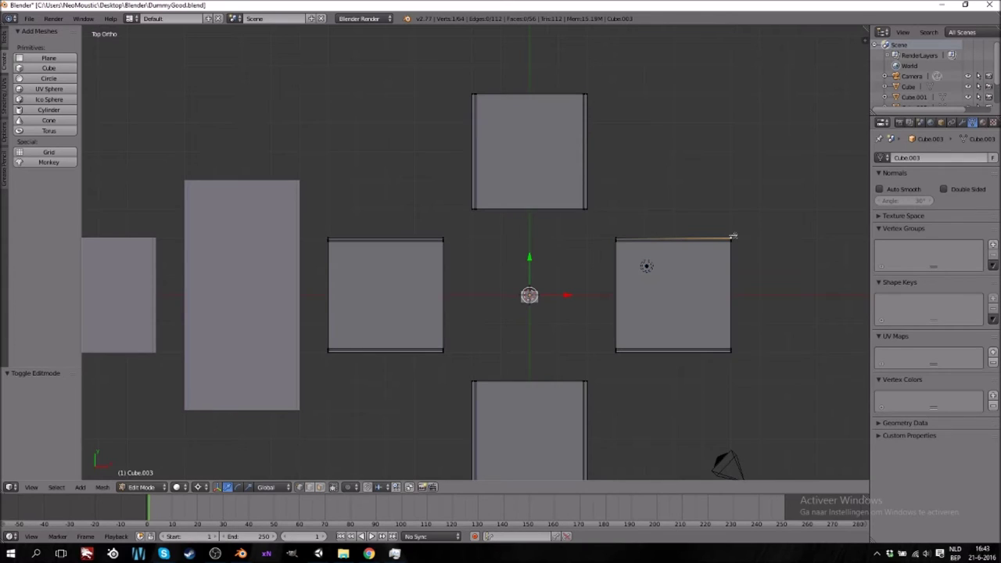
key("b")
left_click_drag(752, 210, 706, 401)
right_click(593, 367)
In wireframe display, delete the outer-end vertices of all four floor pieces, keeping only their ends facing the box
scroll(594, 367, "down", 6, "shift")
key("z")
key("b")
left_click_drag(722, 115, 744, 367)
key("b")
left_click_drag(610, 397, 344, 471)
key("b")
left_click_drag(353, 127, 285, 398)
key("b")
key("Escape")
scroll(488, 237, "up", 4, "shift")
key("b")
left_click_drag(611, 101, 427, 152)
key("x")
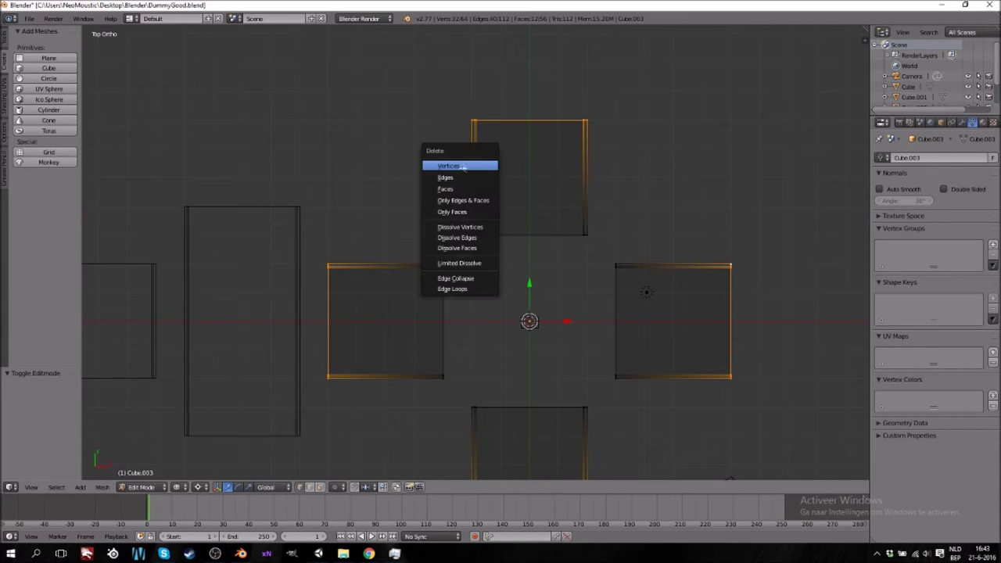
left_click(463, 167)
Bridge the rim ends at the corner between the -X and +Y sides with three faces
middle_click_drag(488, 311, 459, 267)
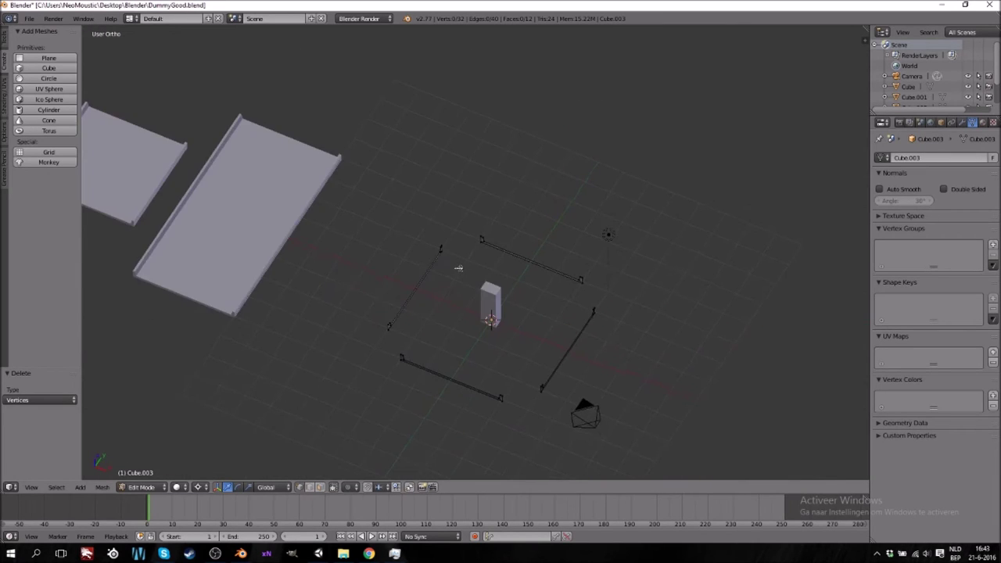
scroll(452, 294, "up", 8)
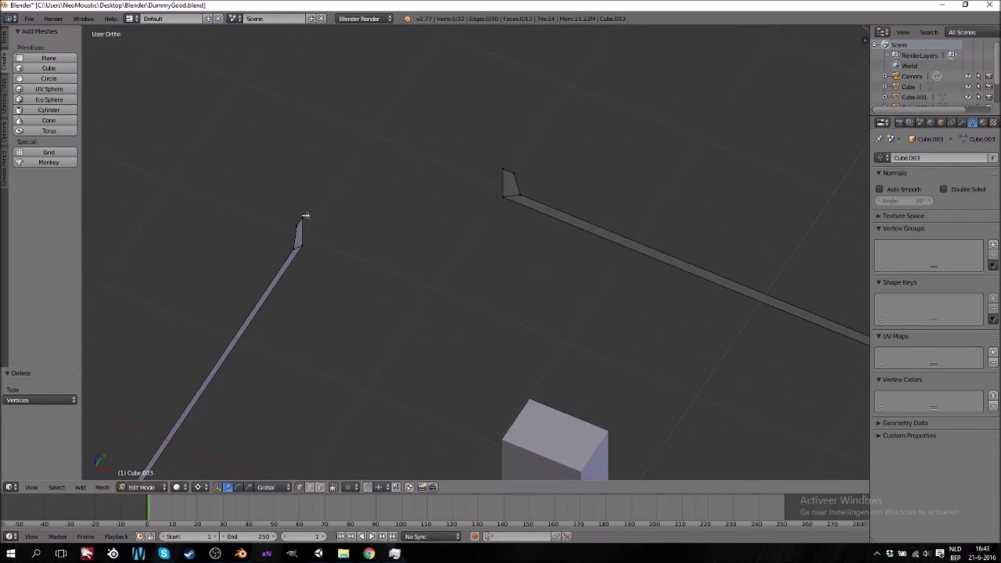
right_click(305, 229)
right_click(505, 184, "shift")
key("f")
right_click(515, 210)
right_click(511, 169)
right_click(299, 223, "shift")
key("f")
right_click(295, 237)
right_click(518, 183, "shift")
key("f")
Examine the new corner rim's faces from several angles in object mode
scroll(499, 249, "down", 6, "shift")
scroll(499, 248, "down", 5)
middle_click_drag(517, 291, 427, 287)
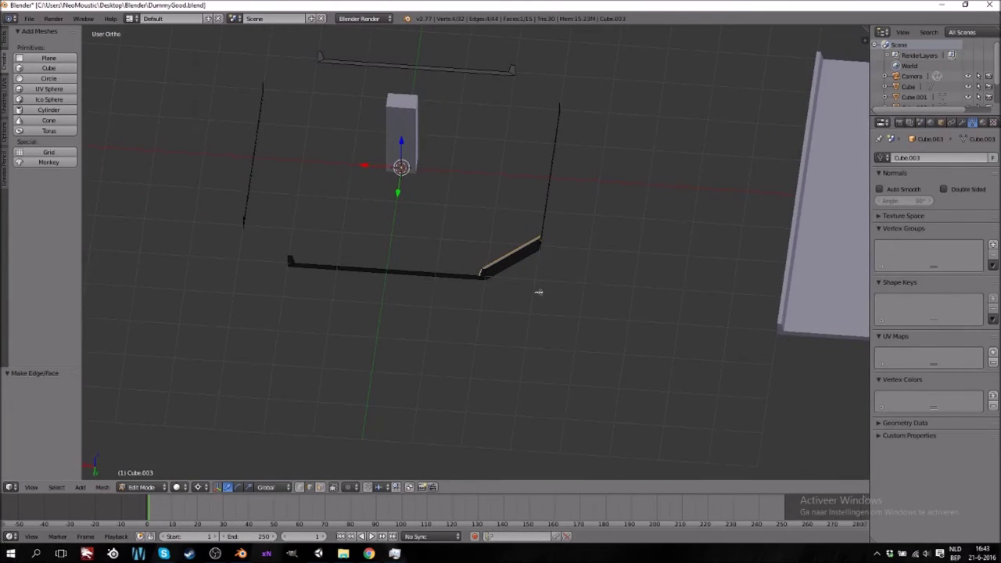
middle_click_drag(538, 292, 576, 290)
key("Tab")
middle_click_drag(456, 291, 539, 289)
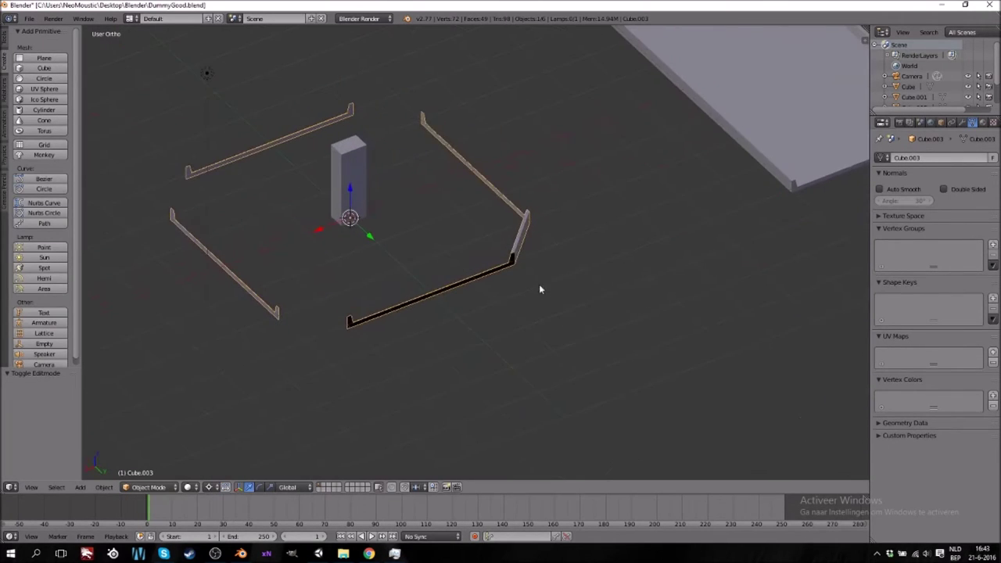
middle_click_drag(524, 227, 453, 259)
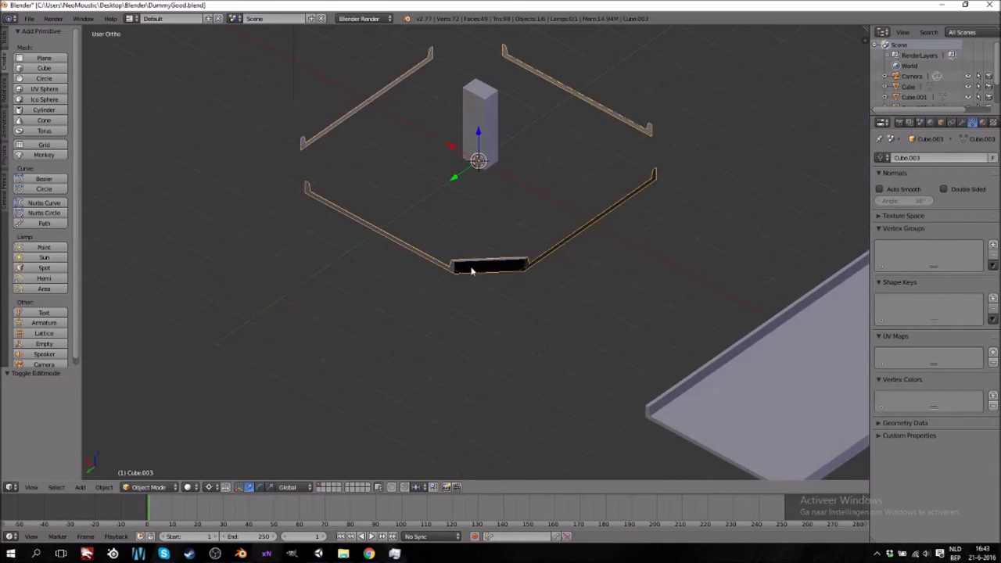
Bridge the rim ends at the corner between the +X and +Y sides with three faces in edit mode
key("Tab")
middle_click_drag(438, 262, 533, 294)
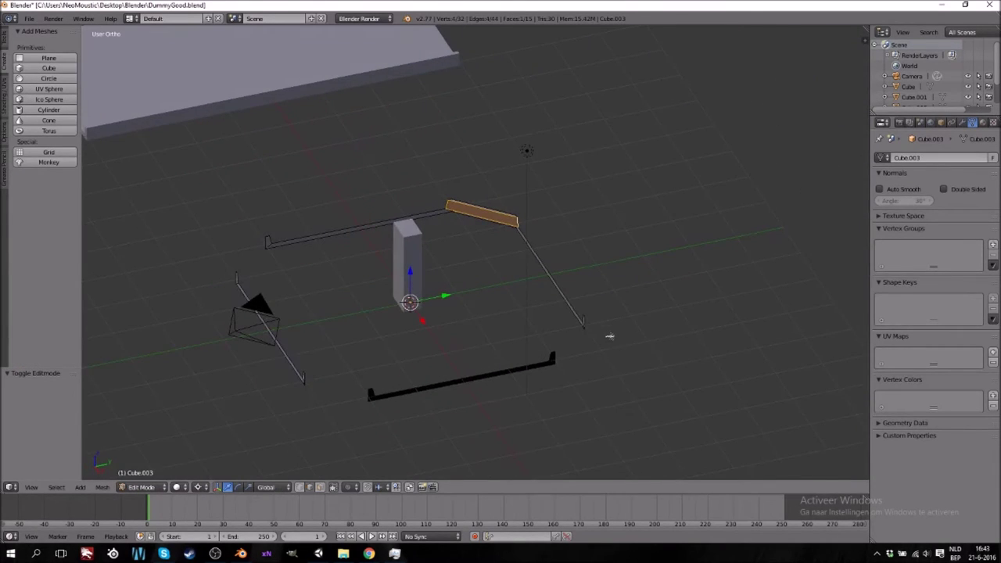
middle_click_drag(581, 344, 522, 272)
scroll(499, 249, "up", 4)
right_click(423, 197)
middle_click_drag(566, 178, 474, 208)
key("f")
right_click(342, 228, "shift")
key("f")
middle_click_drag(357, 240, 551, 280)
scroll(510, 230, "up", 12, "ctrl")
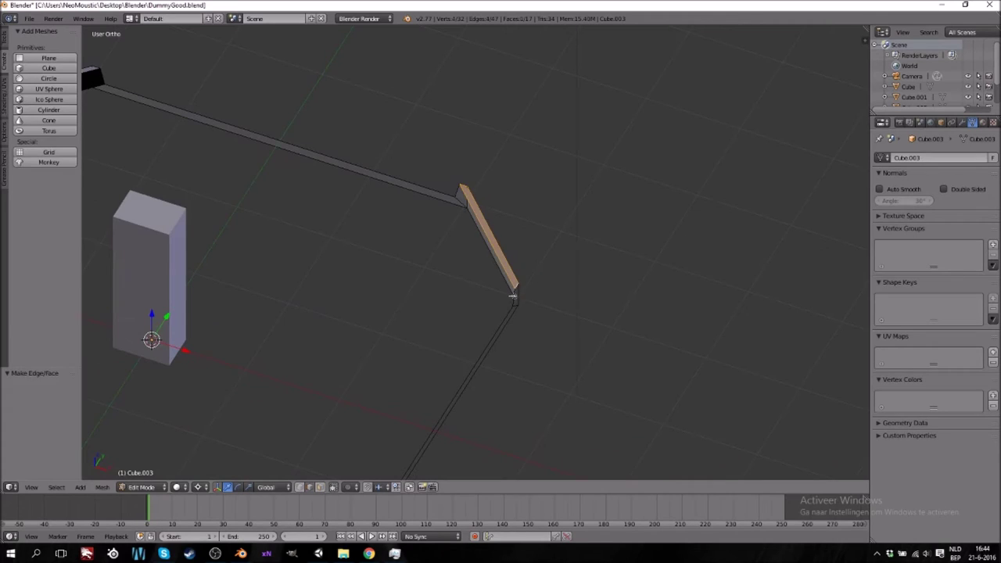
right_click(501, 246)
right_click(458, 190, "shift")
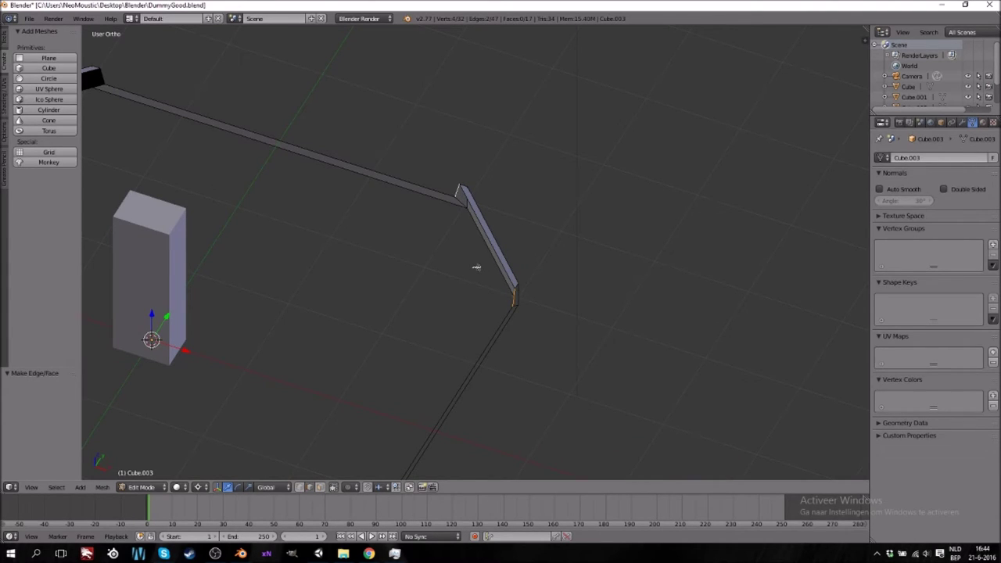
key("f")
Bridge the rim ends at the corner between the +X and -Y sides with three faces
scroll(477, 267, "down", 8, "shift")
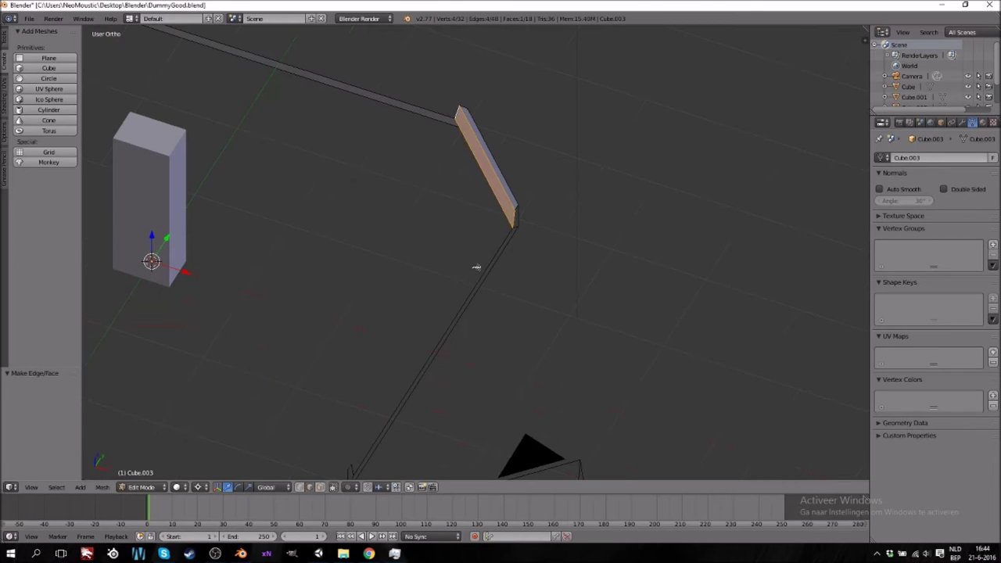
scroll(477, 267, "down", 5, "ctrl")
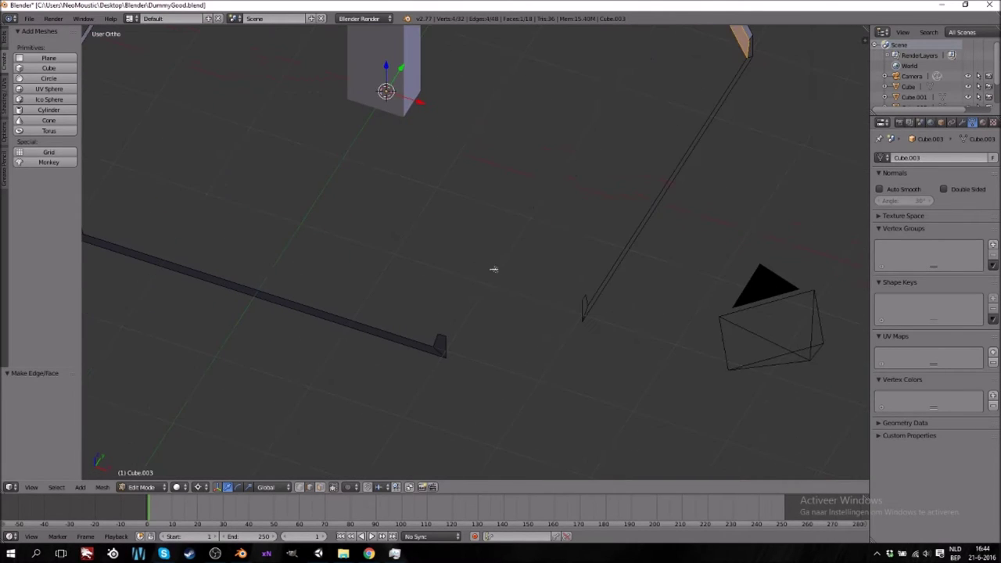
scroll(492, 271, "down", 1, "shift")
right_click(453, 291)
right_click(570, 264, "shift")
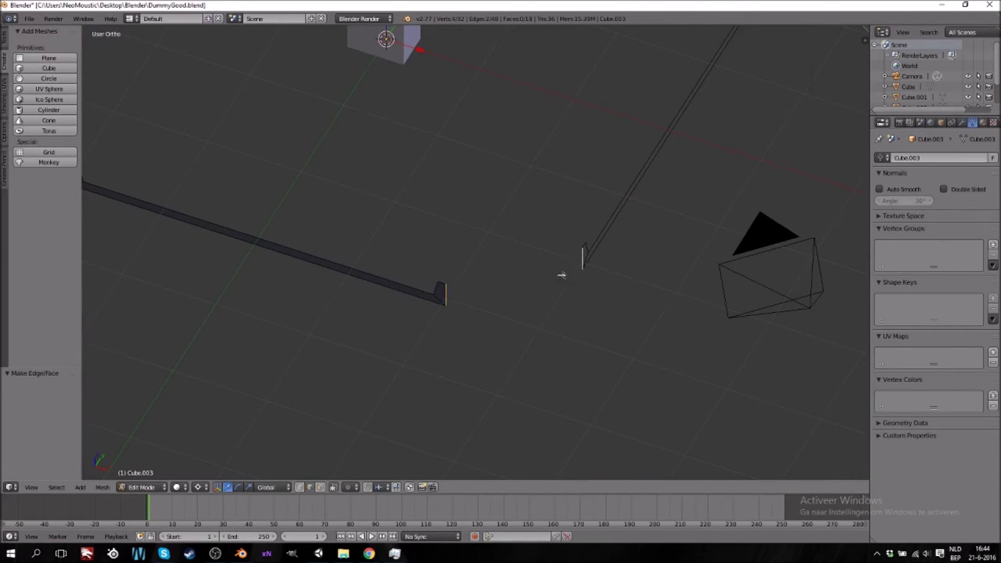
key("f")
middle_click_drag(505, 271, 615, 268)
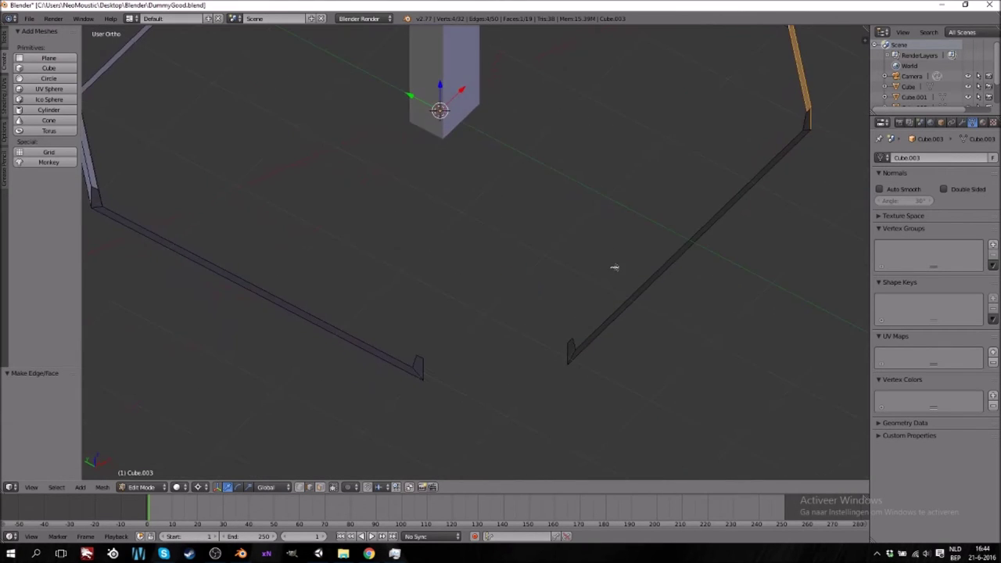
scroll(615, 268, "up", 6, "ctrl")
scroll(553, 270, "up", 4, "shift")
right_click(495, 213)
right_click(521, 324, "shift")
key("f")
right_click(527, 320)
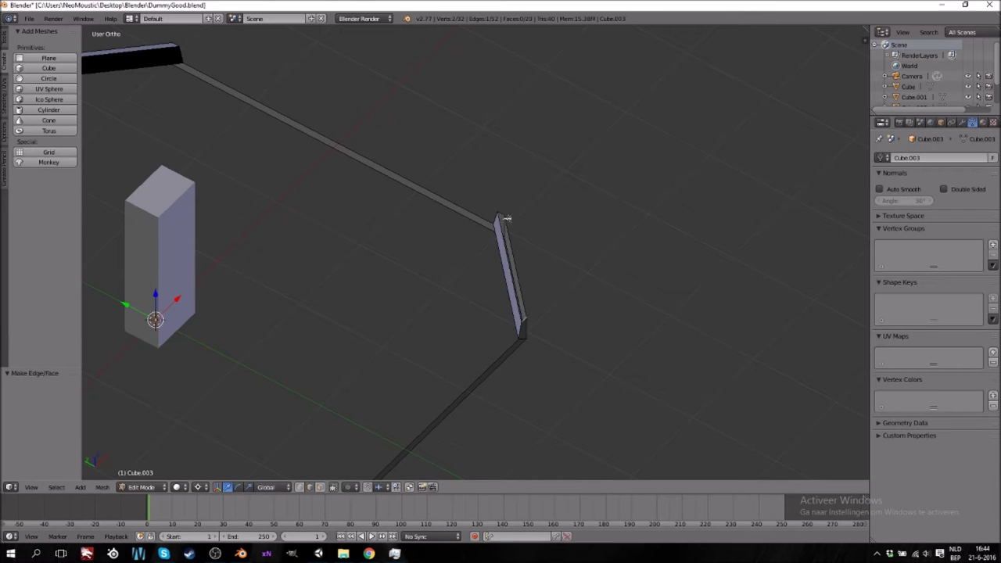
key("f")
Bridge the rim ends at the remaining corner between the -X and -Y sides with three faces
scroll(534, 318, "down", 5)
middle_click_drag(444, 356, 384, 281)
scroll(384, 281, "up", 3, "shift")
scroll(438, 358, "up", 6)
scroll(442, 321, "down", 10, "shift")
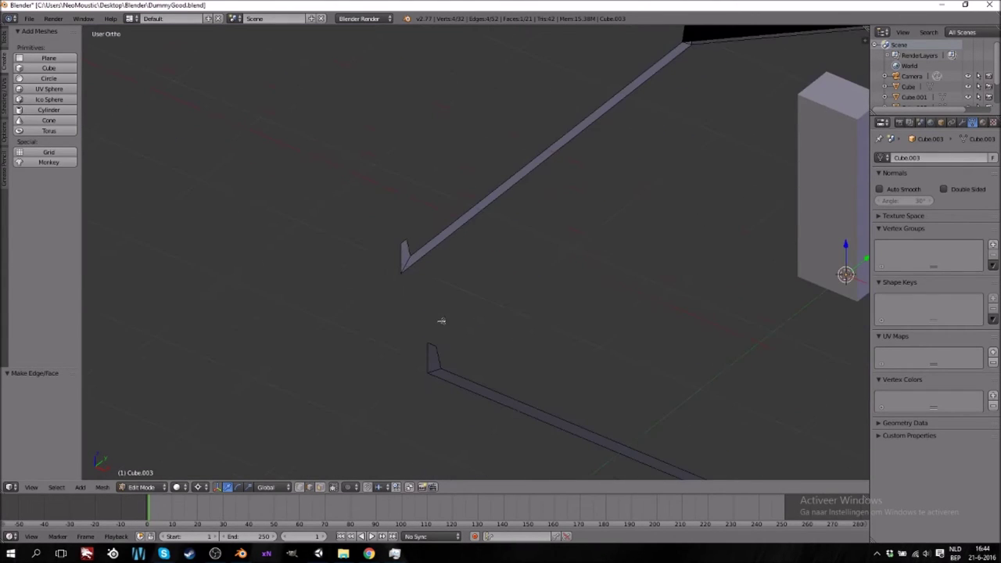
right_click(405, 244)
right_click(434, 346, "shift")
key("f")
right_click(428, 354)
right_click(397, 255, "shift")
key("f")
middle_click_drag(540, 310, 496, 305)
right_click(540, 255)
right_click(449, 349, "shift")
key("f")
Examine the closed octagonal outline with its four corner rims from above and at an angle
scroll(540, 383, "down", 5)
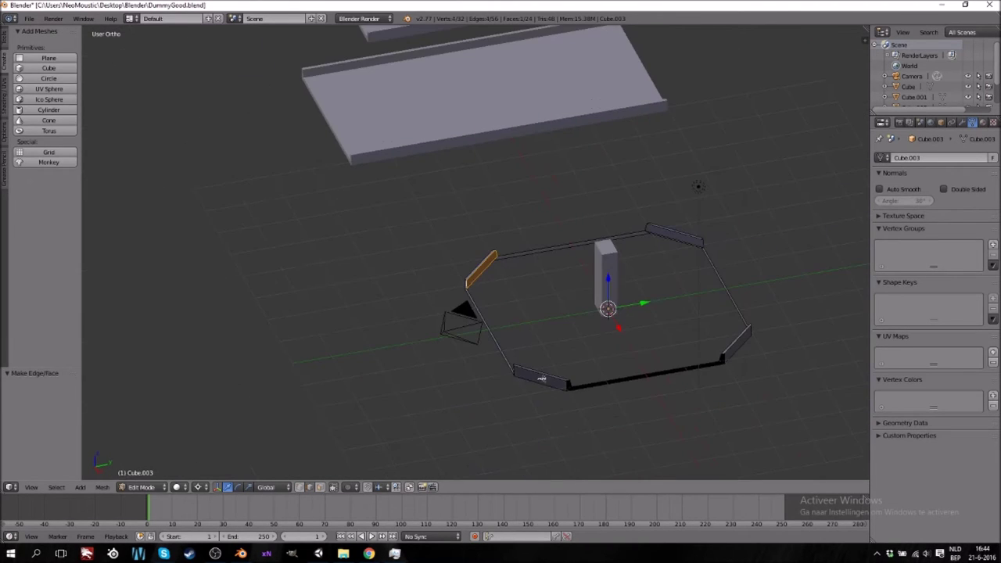
key("KP_7")
key("Tab")
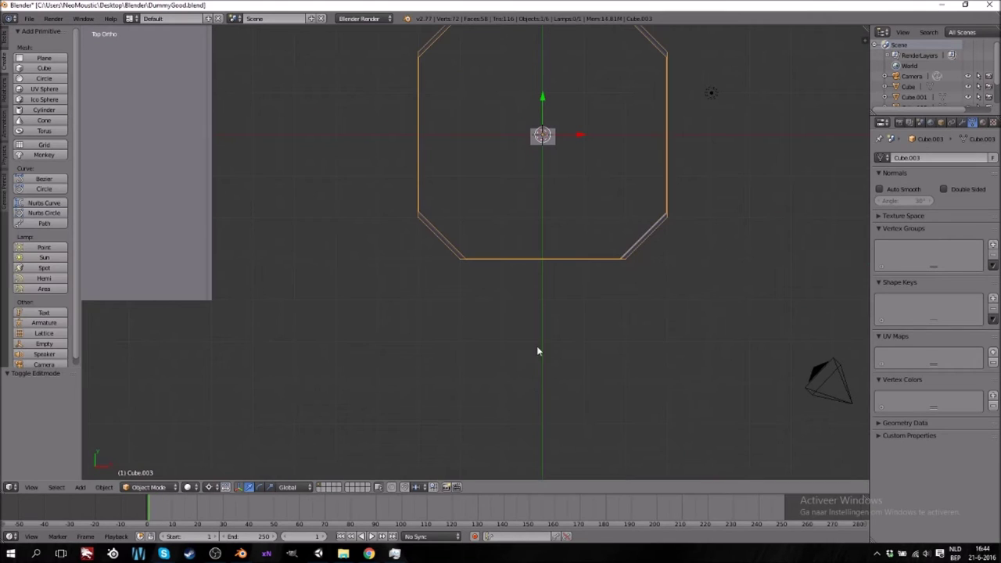
middle_click_drag(480, 275, 441, 257)
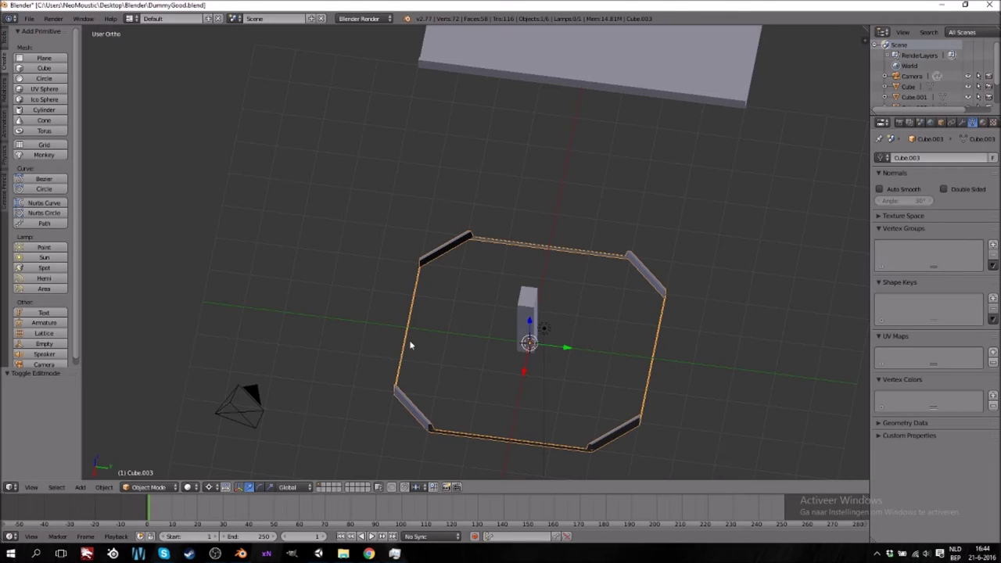
middle_click_drag(548, 438, 493, 370)
Fill the underside of the octagonal floor with three faces between the lower edges of the outline
key("Tab")
scroll(470, 363, "up", 4)
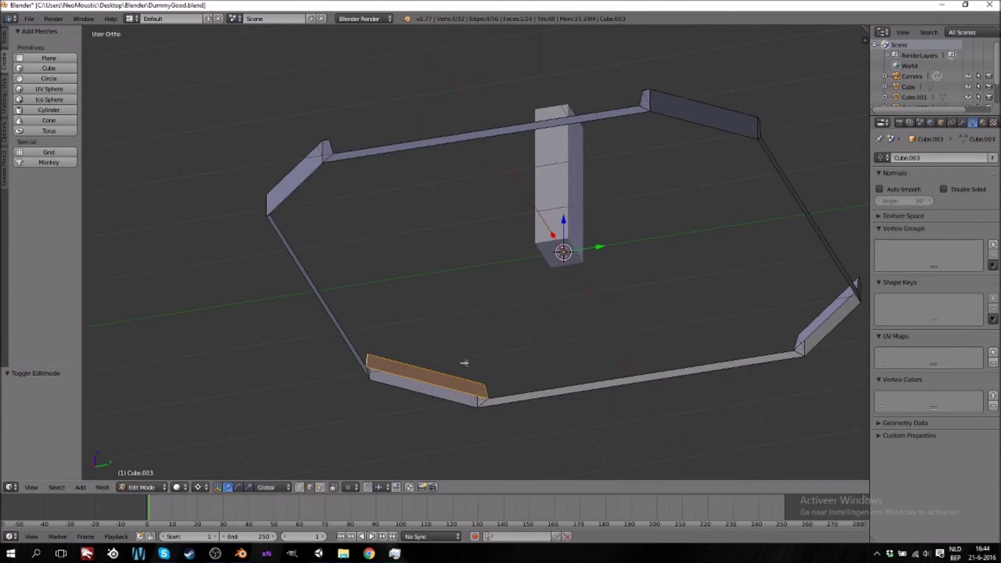
right_click(432, 392)
middle_click_drag(291, 192, 299, 212)
right_click(312, 251, "shift")
key("f")
right_click(510, 405)
right_click(511, 214, "shift")
key("f")
right_click(744, 198)
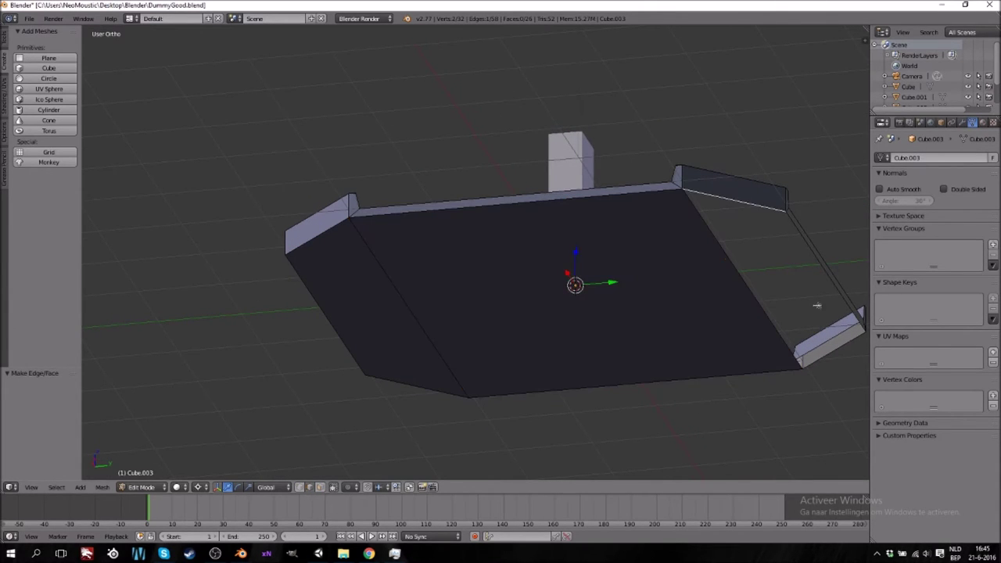
right_click(818, 360, "shift")
key("f")
Fill the upper surface of the octagonal floor with two side faces and one middle face
middle_click_drag(697, 268, 673, 306)
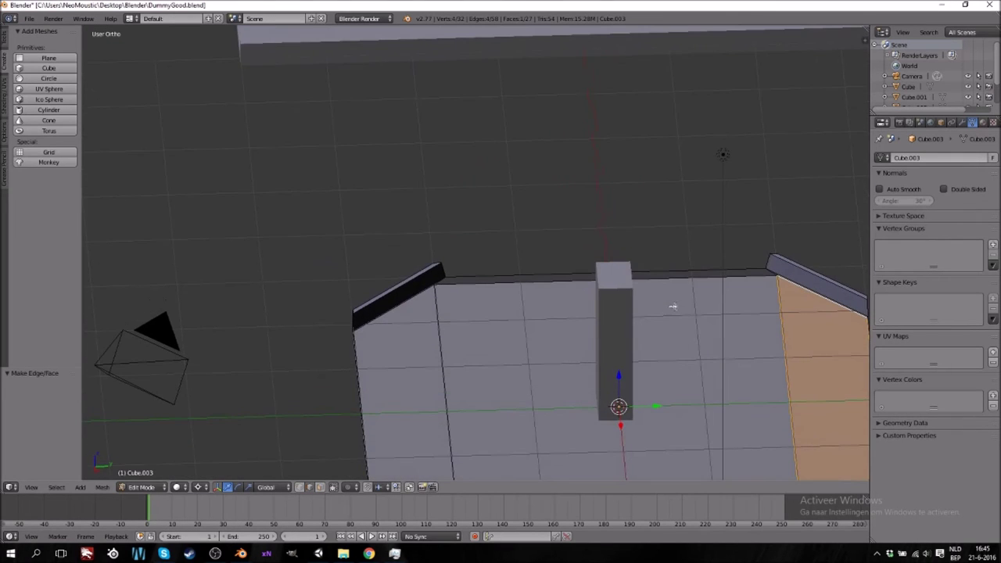
scroll(711, 315, "down", 9, "shift")
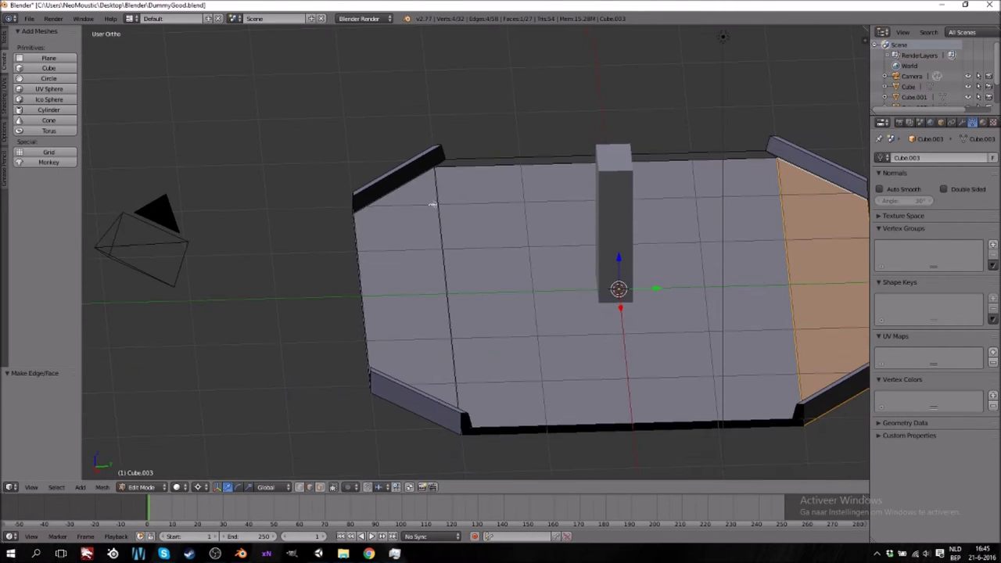
right_click(397, 184)
right_click(816, 171, "shift")
key("f")
middle_click_drag(798, 240, 638, 249)
right_click(290, 122)
mouse_move(313, 344)
middle_mouse_down()
mouse_move(344, 348)
mouse_move(366, 309)
mouse_move(375, 340)
mouse_move(303, 335)
middle_mouse_up()
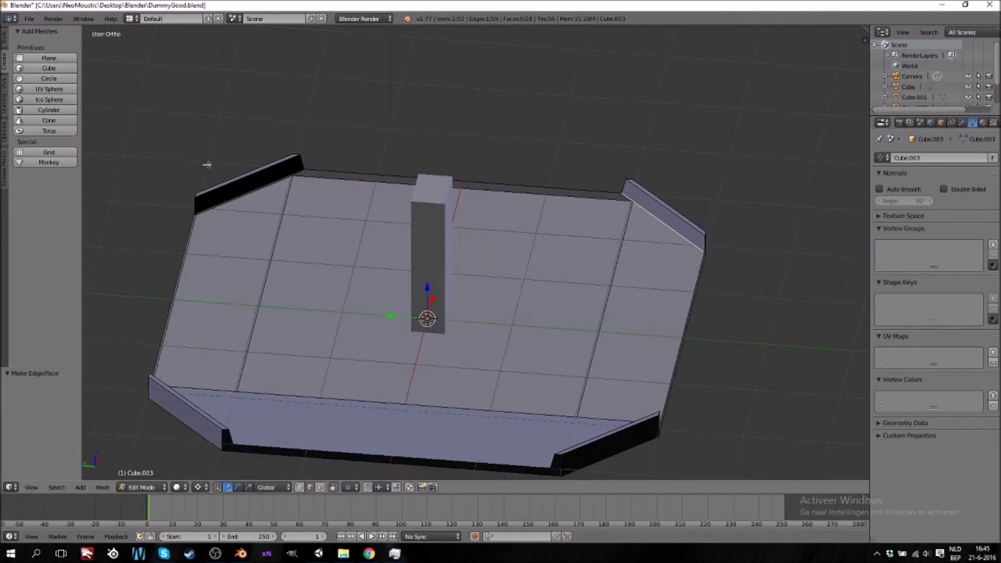
right_click(229, 195, "shift")
key("f")
right_click(276, 218)
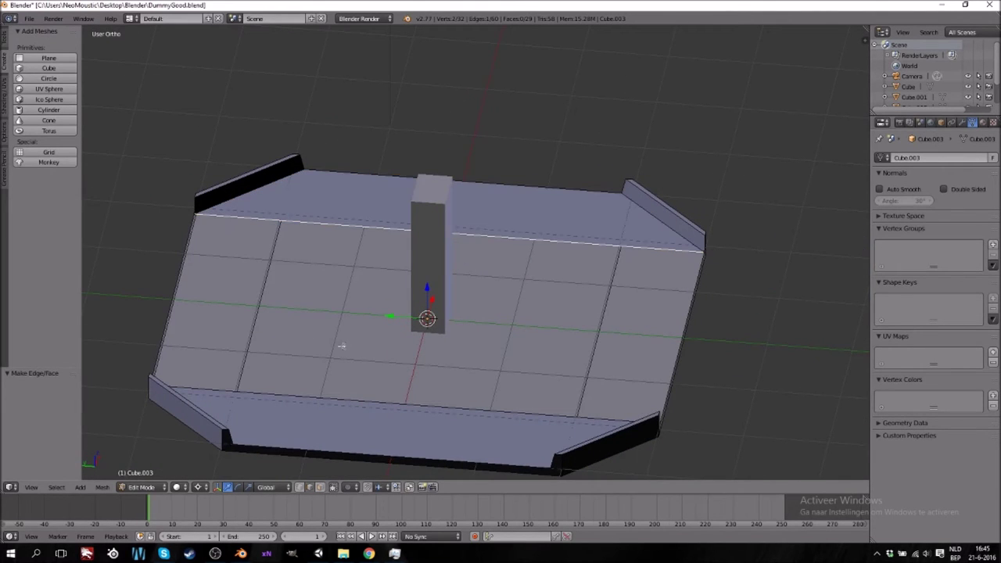
right_click(331, 400, "shift")
key("f")
scroll(468, 360, "down", 4)
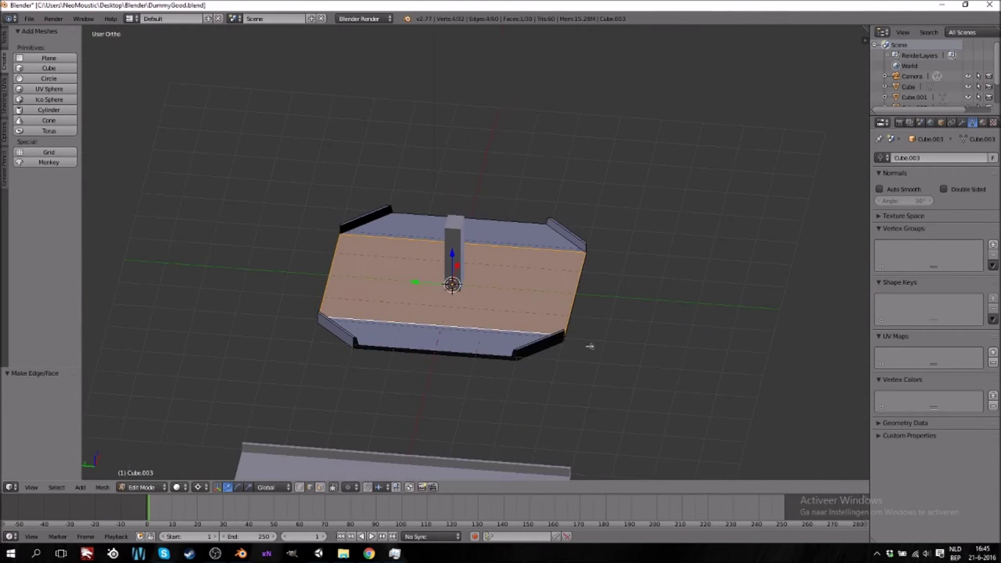
Try recalculating the normals of the whole octagonal floor, and undo the last mesh edit
middle_click_drag(591, 346, 517, 323)
scroll(500, 333, "up", 4)
right_click(459, 328)
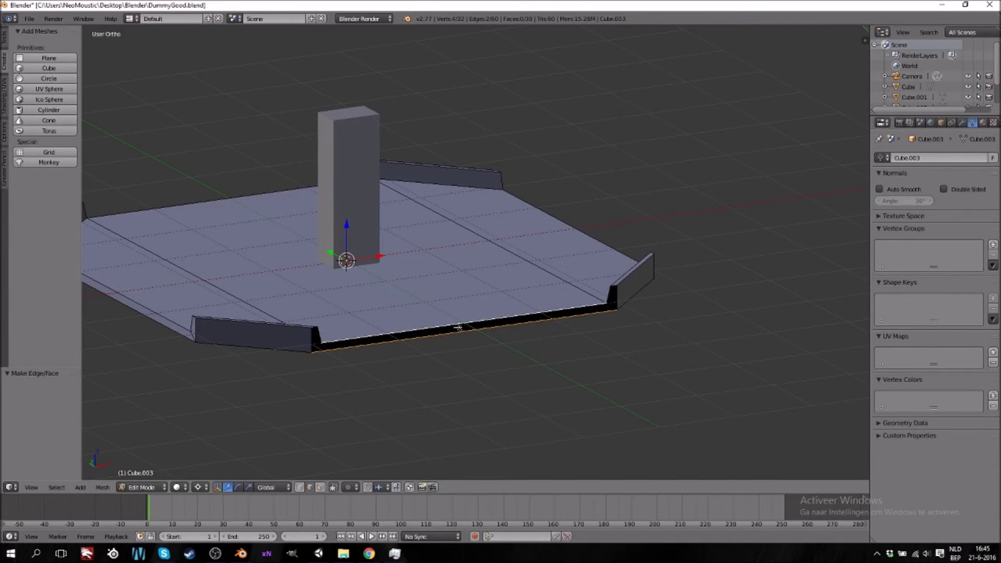
mouse_move(443, 339)
middle_mouse_down()
mouse_move(409, 318)
mouse_move(461, 345)
middle_mouse_up()
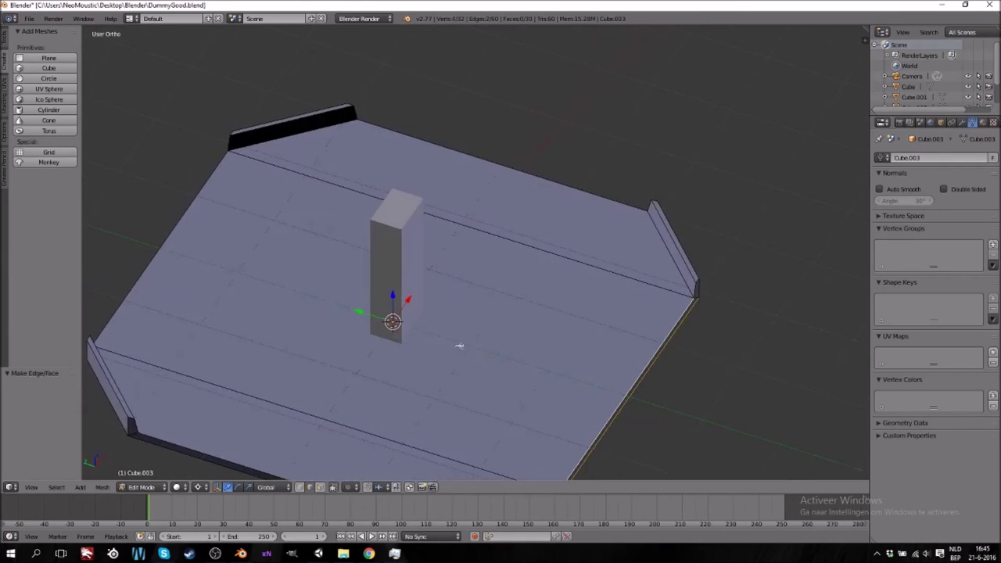
scroll(460, 346, "down", 3)
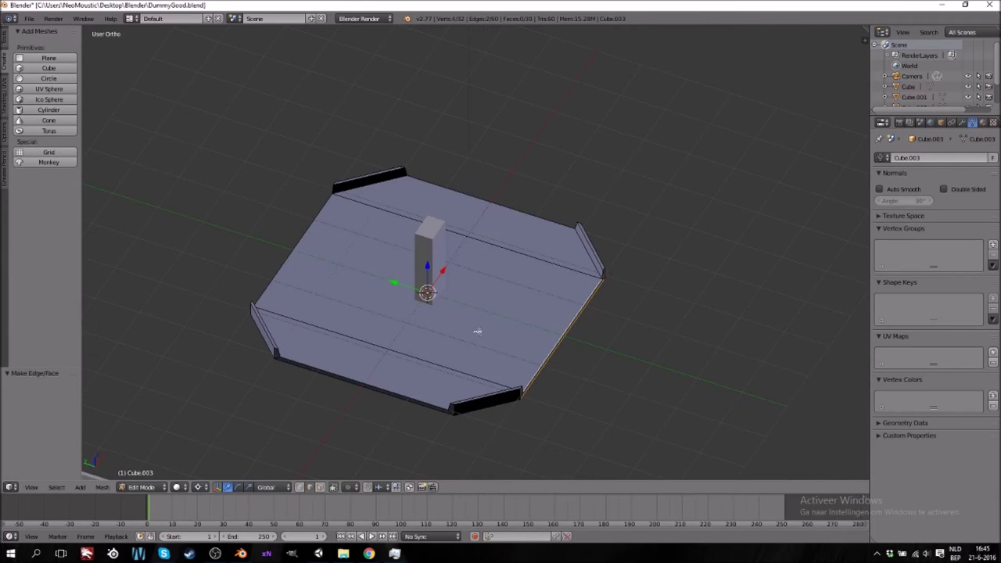
key("a")
key("a")
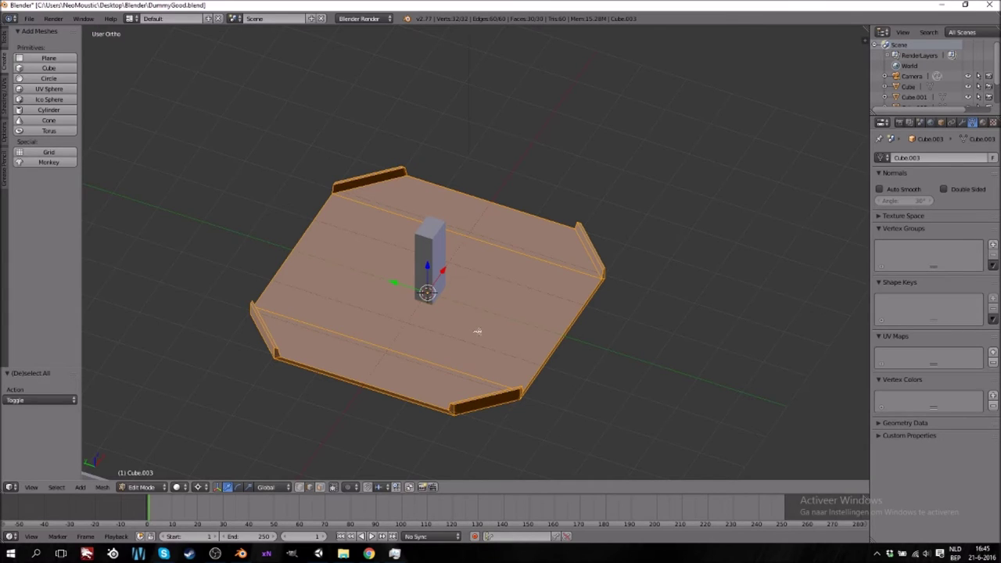
key("ctrl+n")
key("Tab")
scroll(469, 309, "down", 4)
scroll(464, 313, "up", 2)
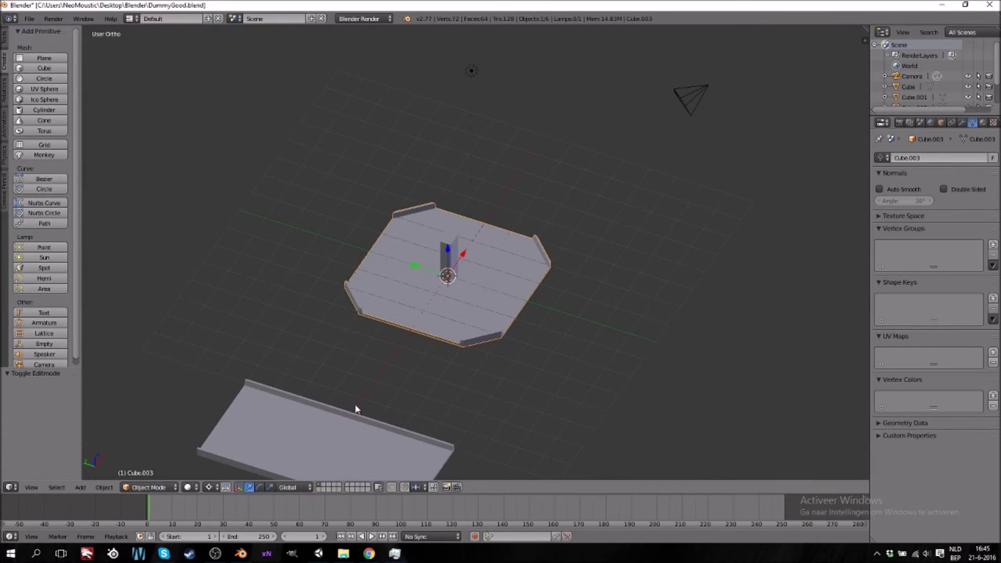
key("ctrl+z")
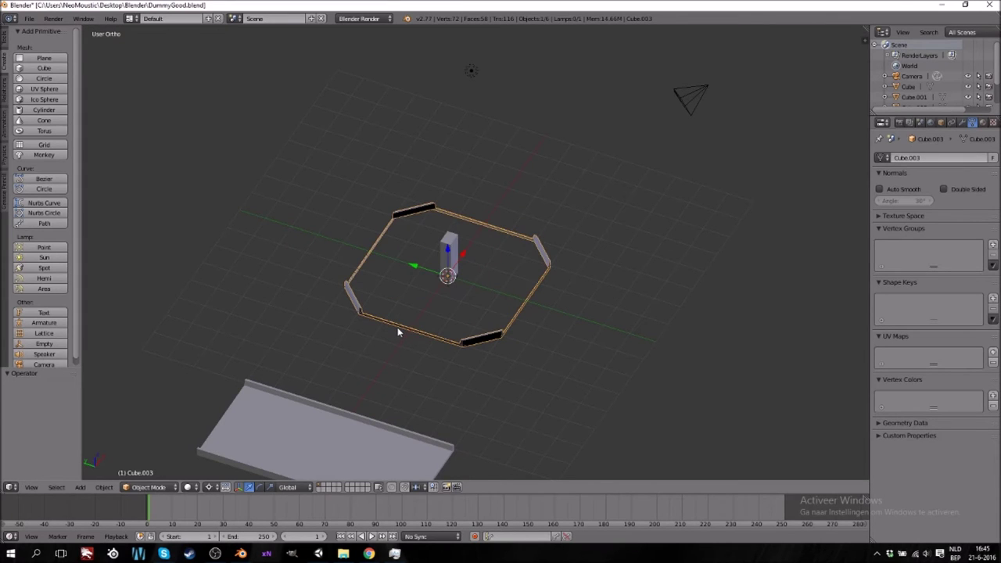
Refill the upper surface of the octagonal floor with two side faces and one middle face between them
key("Tab")
scroll(398, 327, "up", 4)
right_click(342, 156)
middle_click_drag(189, 376, 242, 117)
right_click(235, 103, "shift")
key("f")
middle_click_drag(234, 331, 708, 132)
right_click(708, 132)
right_click(376, 178, "shift")
key("f")
right_click(537, 179)
right_click(581, 331, "shift")
key("f")
middle_click_drag(487, 281, 568, 159)
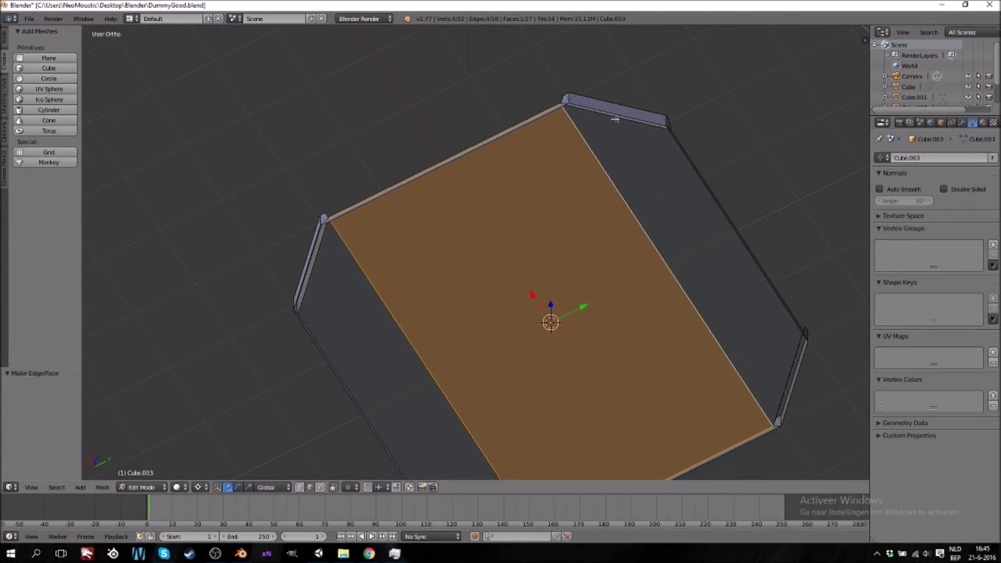
Close the underside of the octagonal floor with two side faces along the rims and one middle face, and leave mesh editing
right_click(313, 288)
right_click(312, 264, "shift")
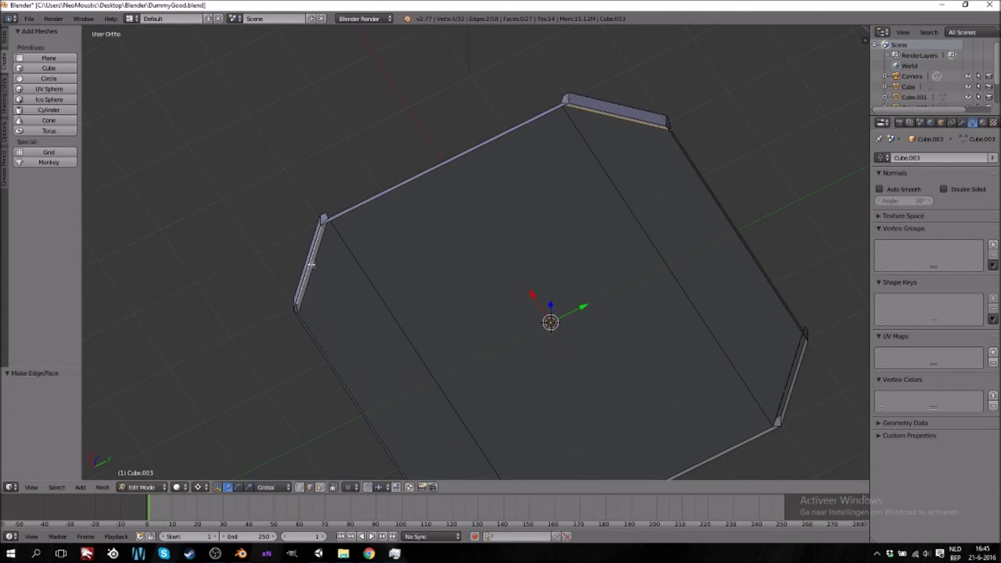
middle_click_drag(310, 267, 266, 284)
right_click(336, 344)
right_click(480, 93, "shift")
key("f")
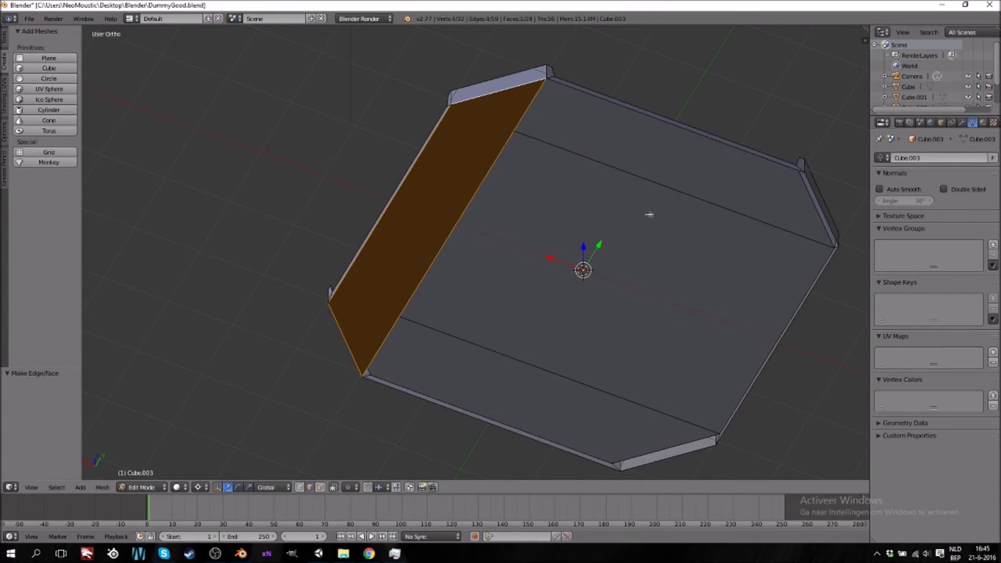
right_click(823, 205)
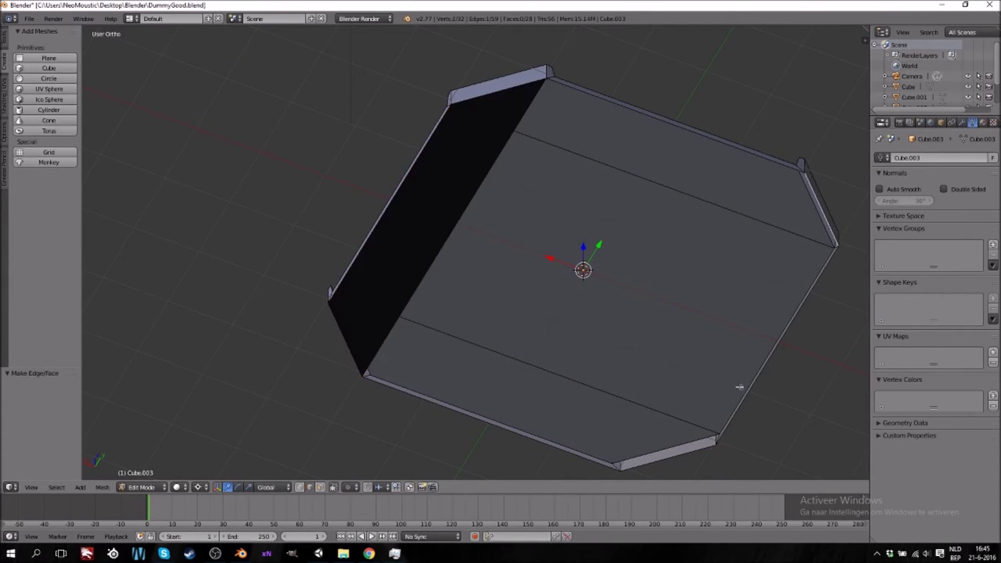
right_click(661, 462, "shift")
key("f")
right_click(676, 381)
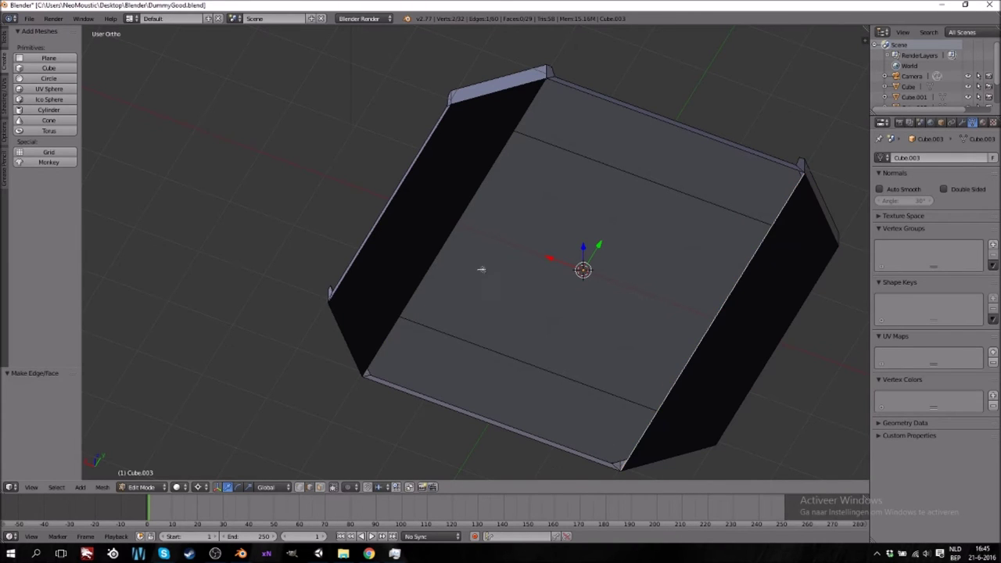
key("f")
scroll(501, 263, "down", 4)
key("Tab")
middle_click_drag(498, 261, 550, 350)
middle_click_drag(603, 256, 492, 269)
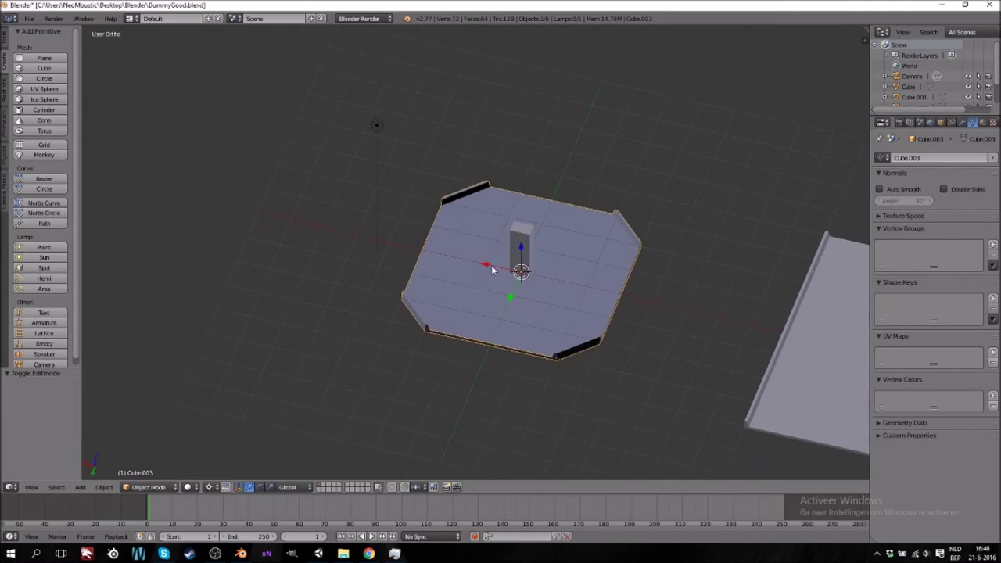
key("KP_7")
scroll(493, 274, "down", 4)
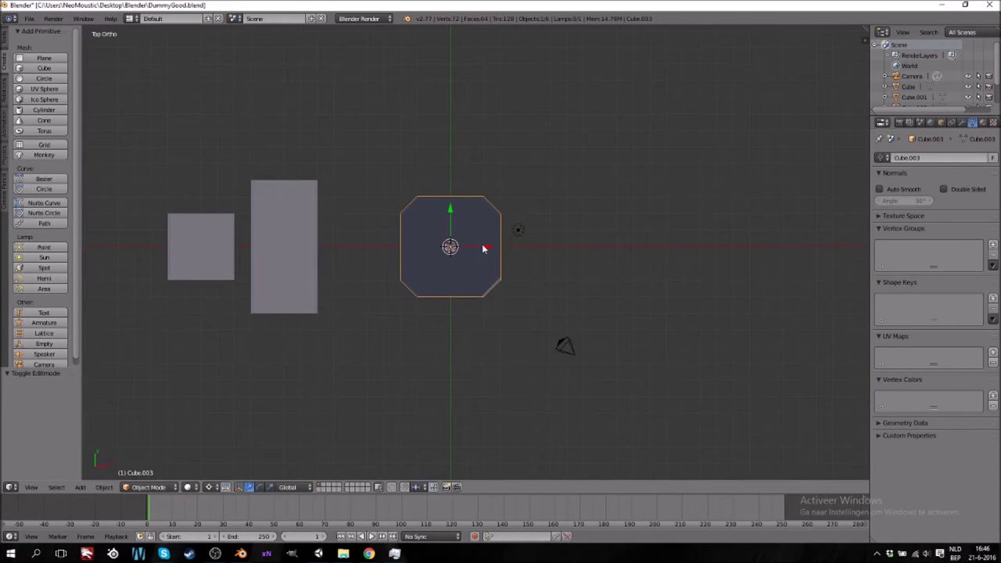
key("g")
key("x")
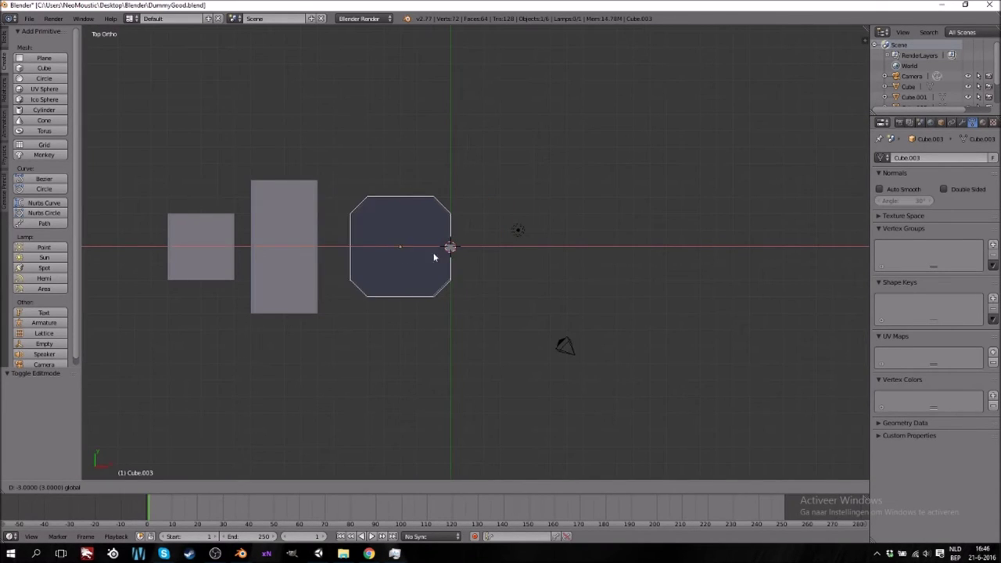
left_click(485, 253)
Recalculate the normals of the entire octagonal floor mesh so that they face outward, with the Inside option off
key("Tab")
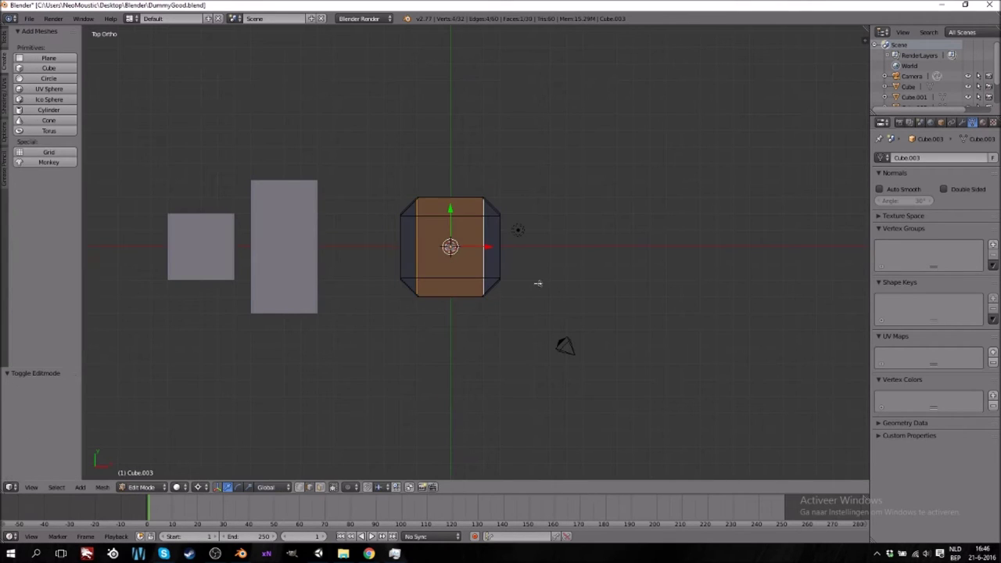
key("a")
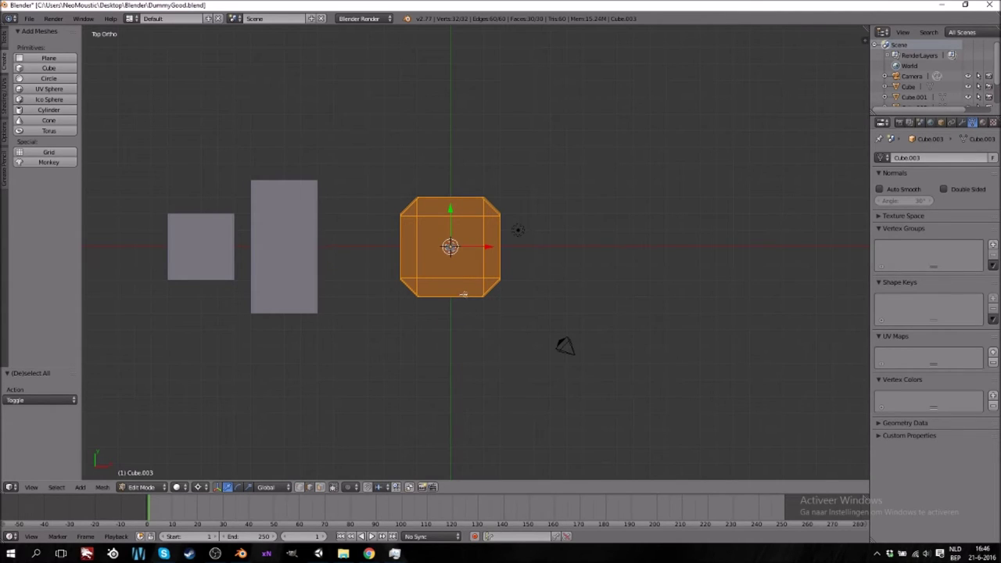
key("ctrl+n")
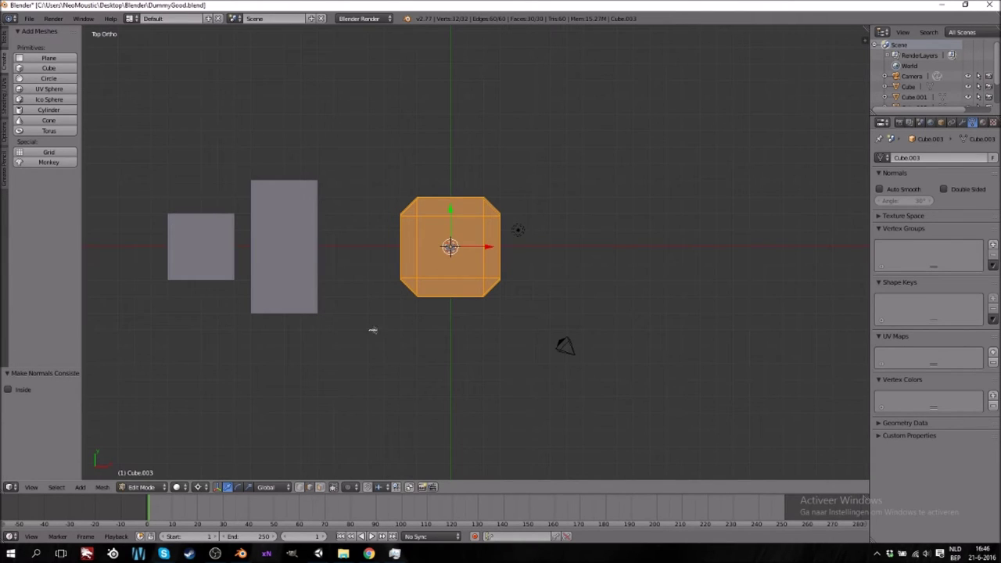
left_click(7, 391)
left_click(7, 391)
left_click(7, 392)
left_click(7, 391)
key("Tab")
middle_click_drag(450, 350, 413, 328)
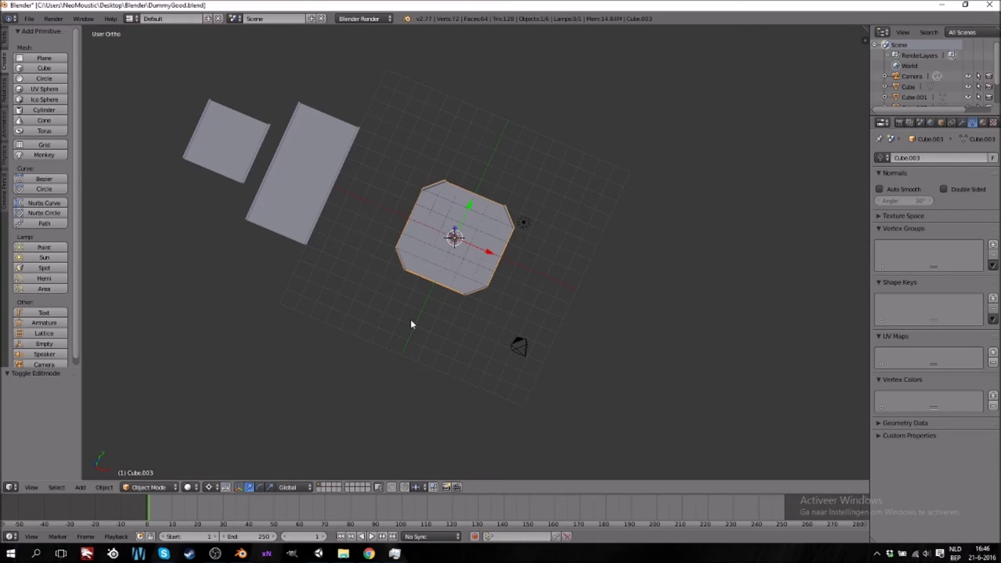
Set the pivot point to Median Point and rotate the long straight floor piece by 90 degrees in top view
key("KP_7")
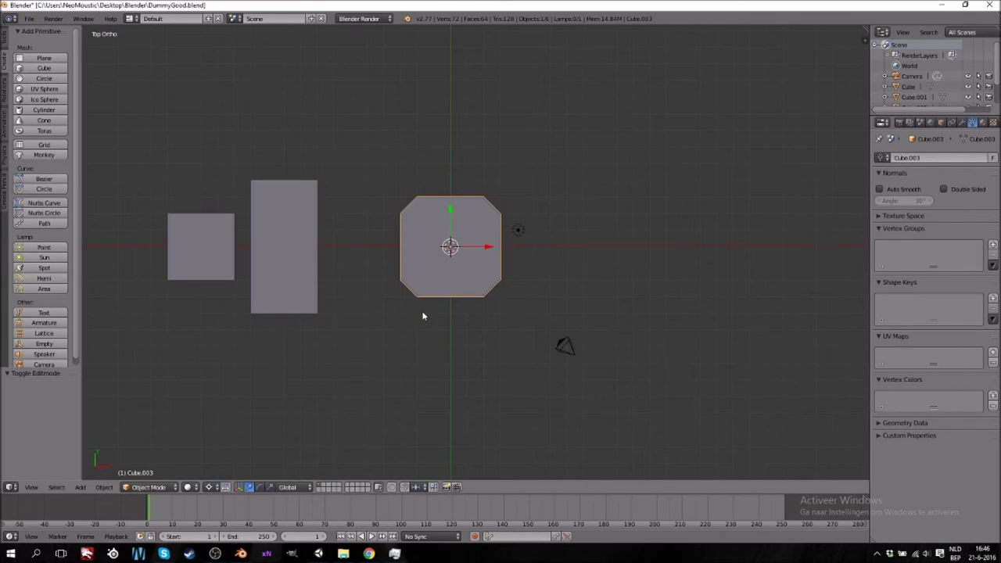
key("KP_Decimal")
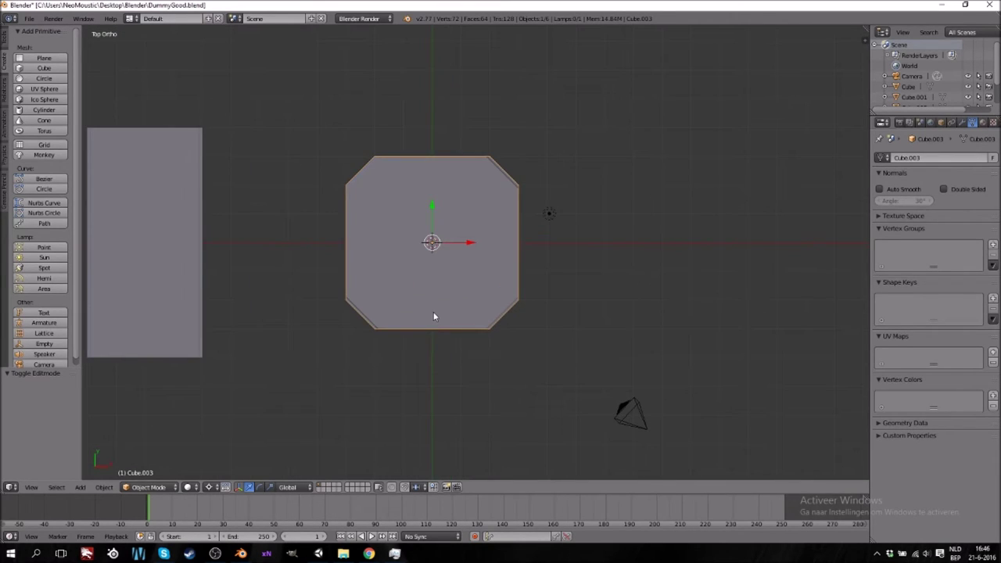
key("Tab")
key("Tab")
scroll(365, 254, "down", 6, "ctrl")
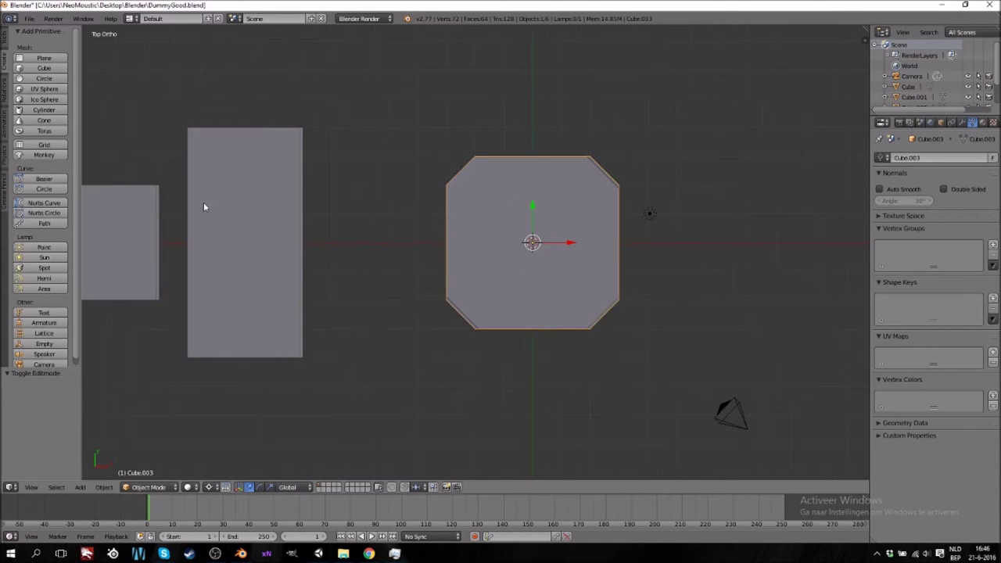
right_click(297, 239)
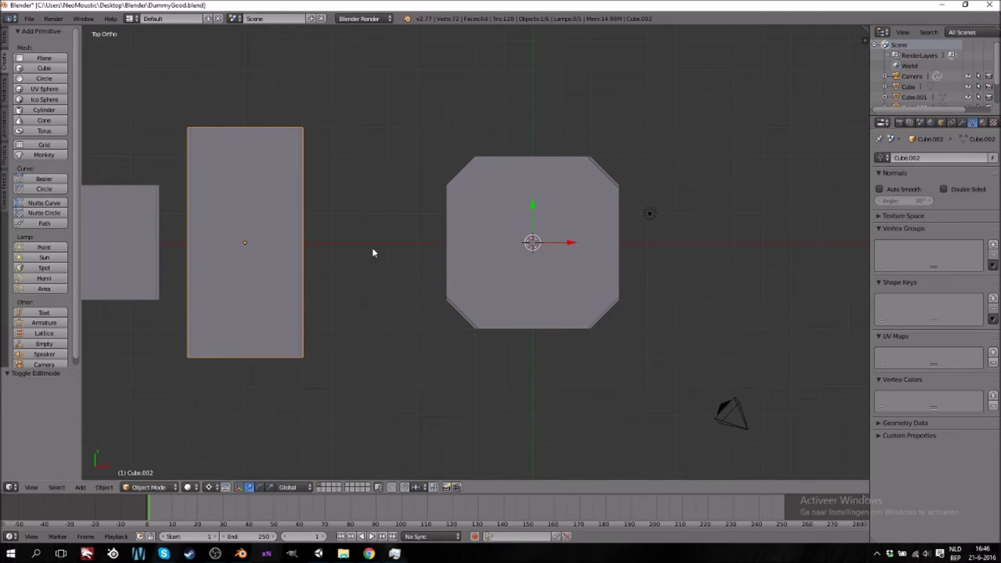
type("r90")
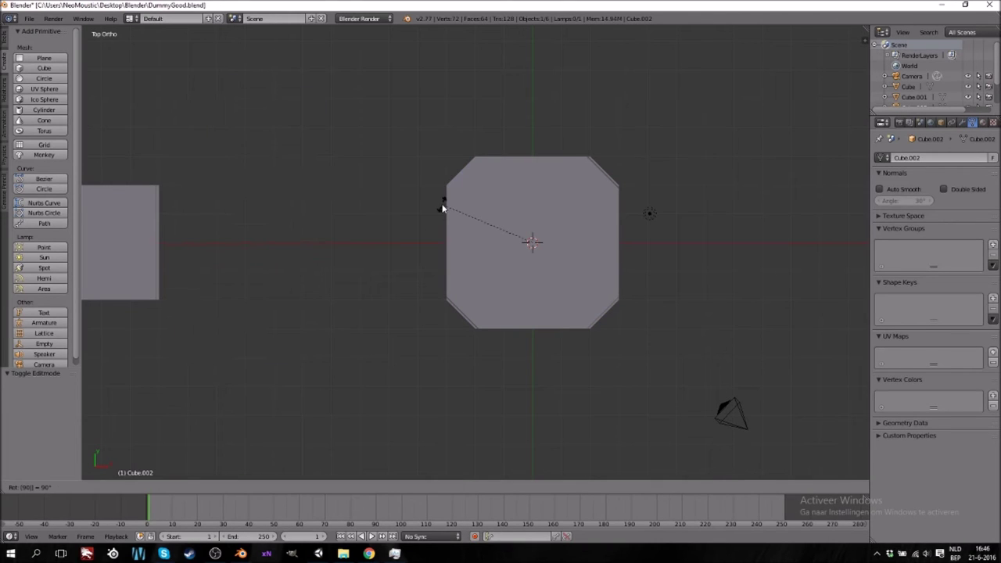
key("Escape")
left_click(191, 487)
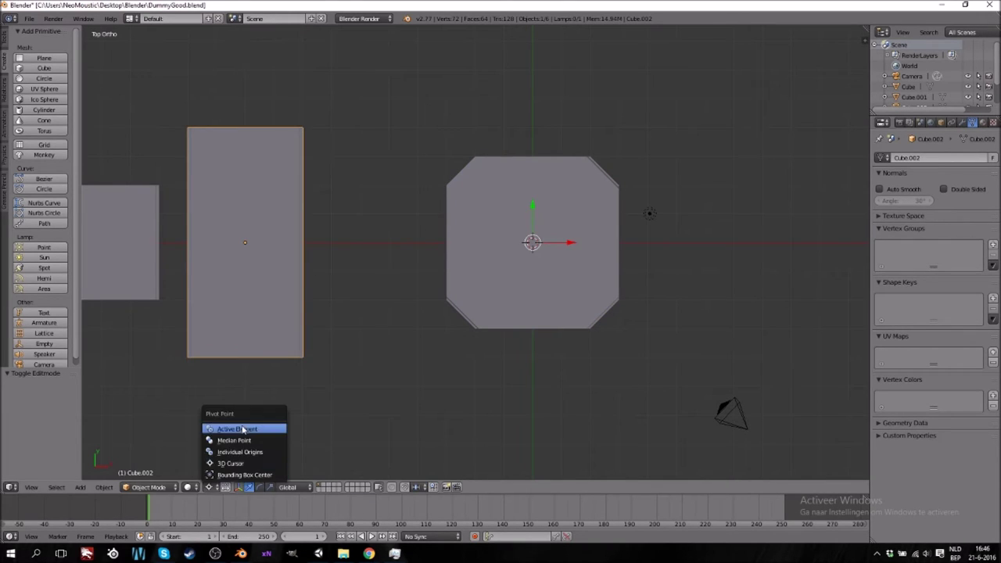
left_click(245, 444)
type("r90")
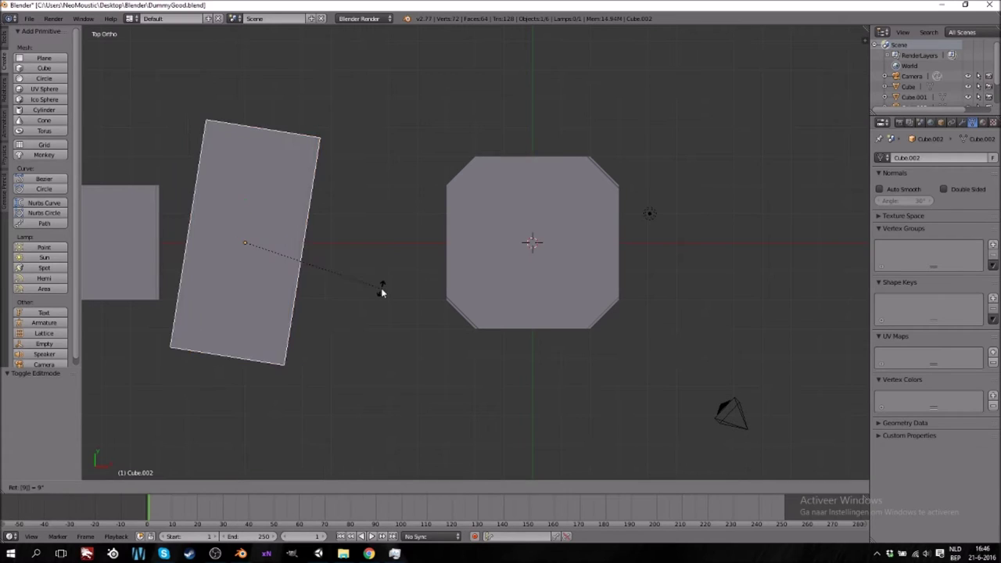
key("Return")
Move the long floor piece 3 units along X against the octagonal floor and check how their rims meet
type("gx3")
key("Return")
middle_click_drag(655, 274, 524, 235)
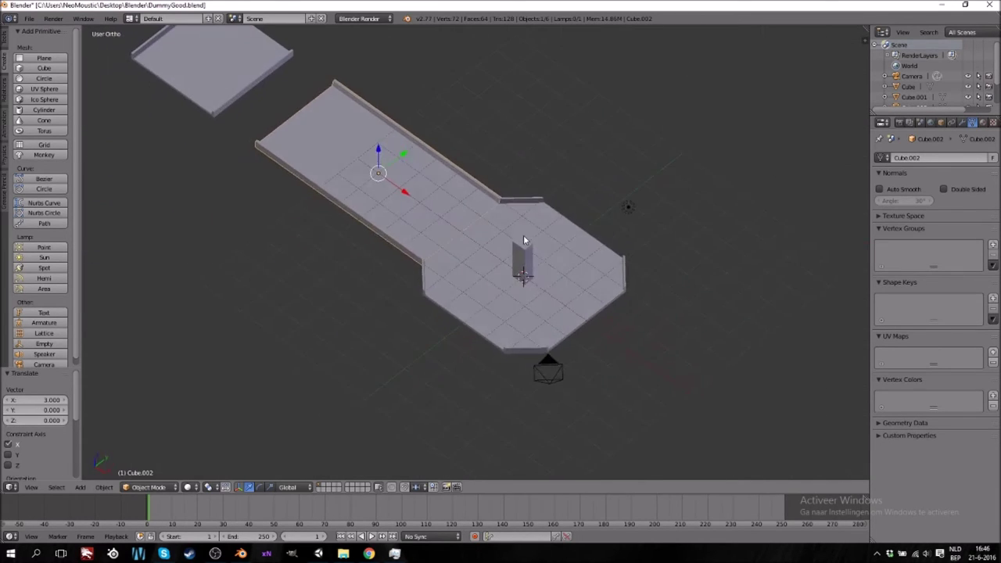
scroll(523, 249, "up", 5)
key("Tab")
key("Tab")
middle_click_drag(611, 277, 520, 328)
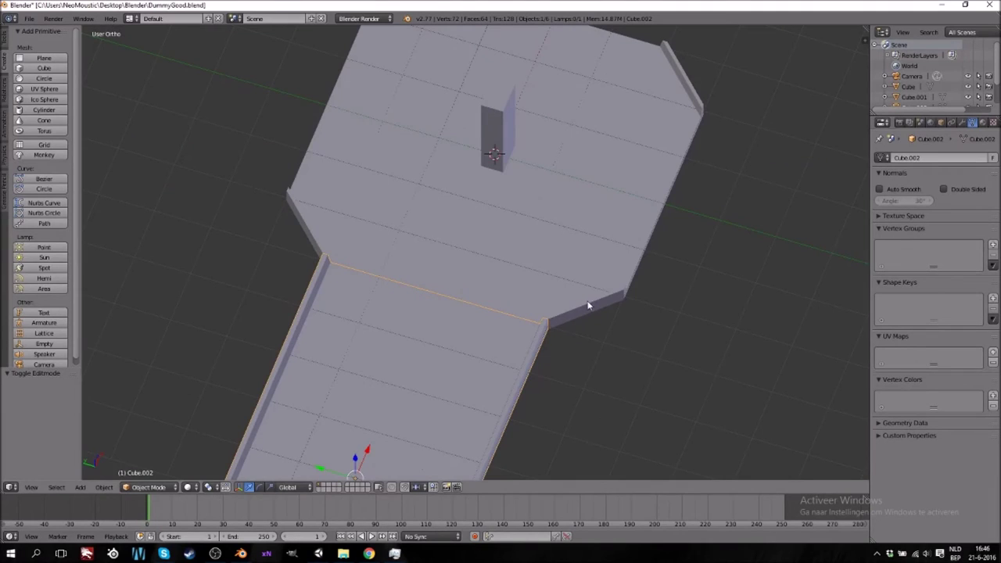
Move the long floor piece -1 unit along X, away from the octagonal floor
key("Tab")
scroll(542, 291, "down", 5)
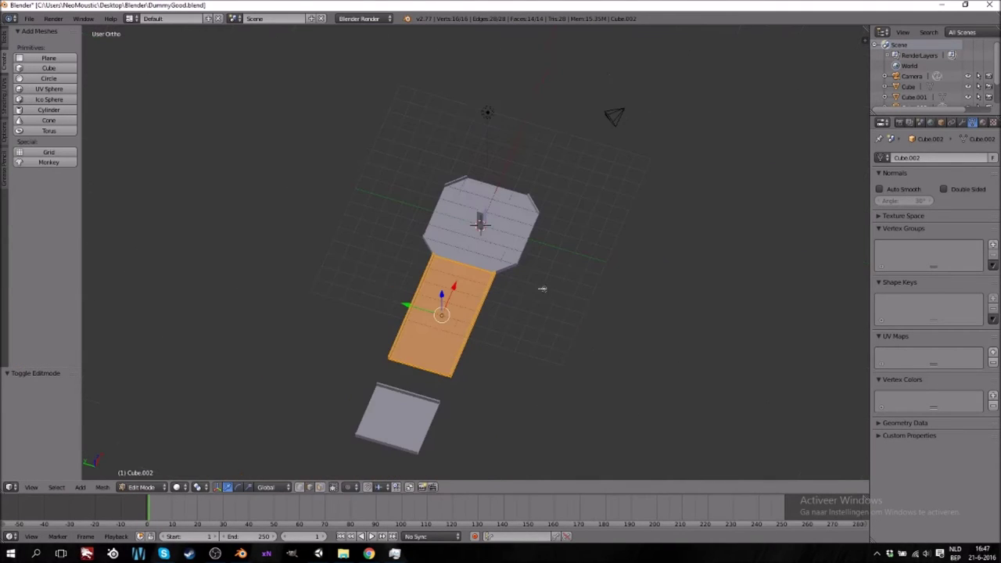
key("Tab")
type("gx-1")
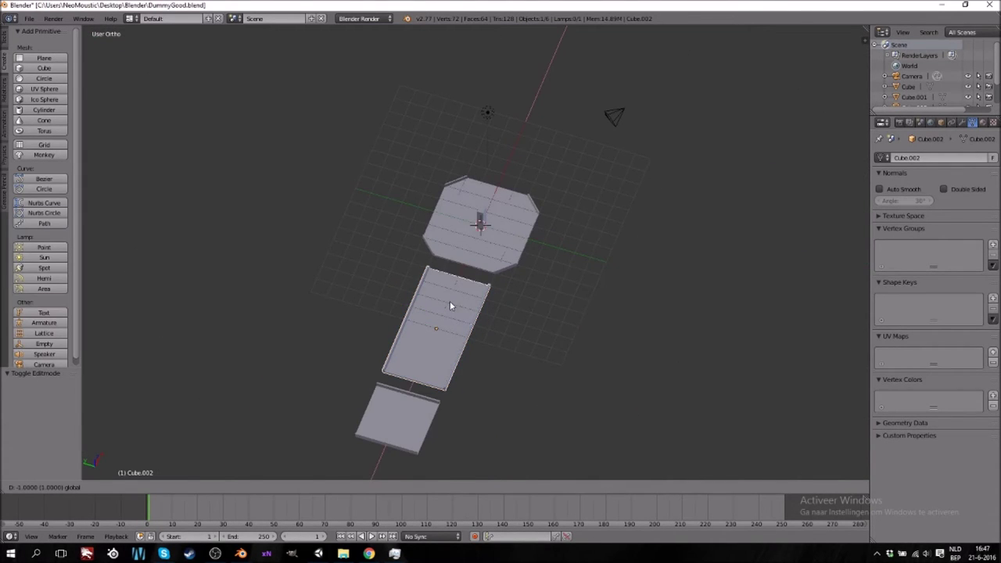
key("Return")
Extrude the three end faces on the octagonal floor's -X side outward by 1 unit toward the long floor piece
scroll(482, 334, "up", 3)
scroll(482, 339, "up", 2)
key("Tab")
key("Tab")
right_click(535, 312)
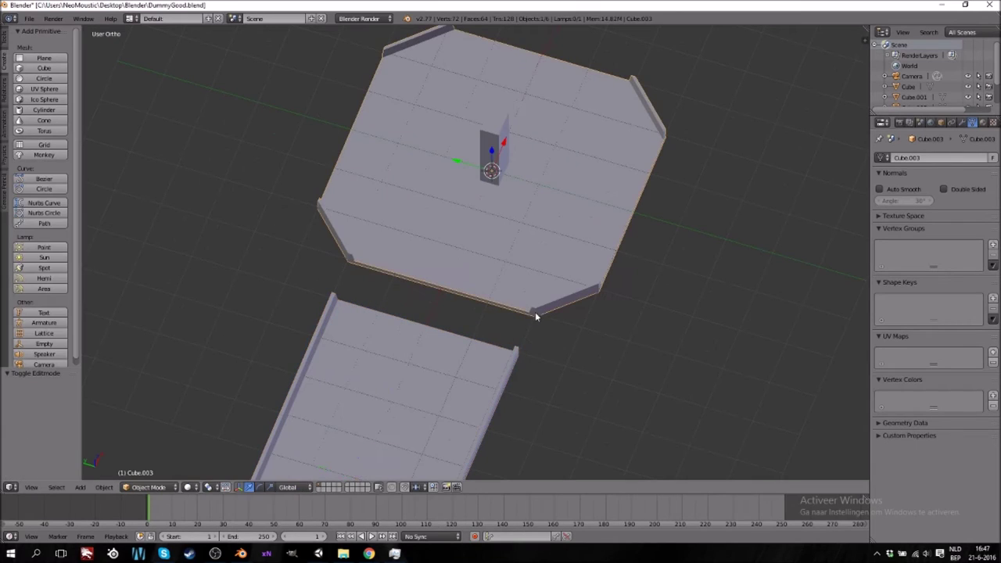
key("Tab")
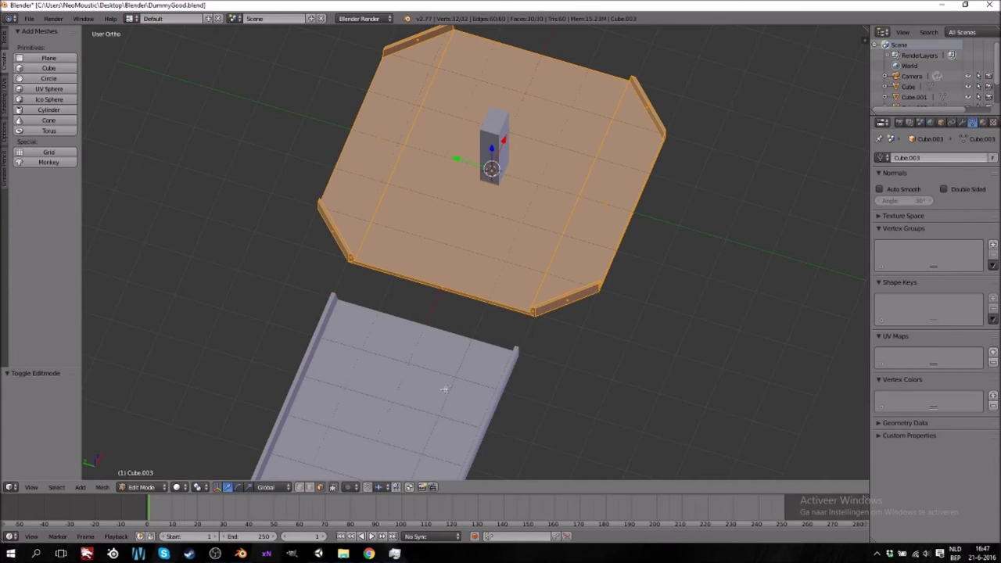
right_click(535, 312)
right_click(354, 267, "shift")
key("KP_7")
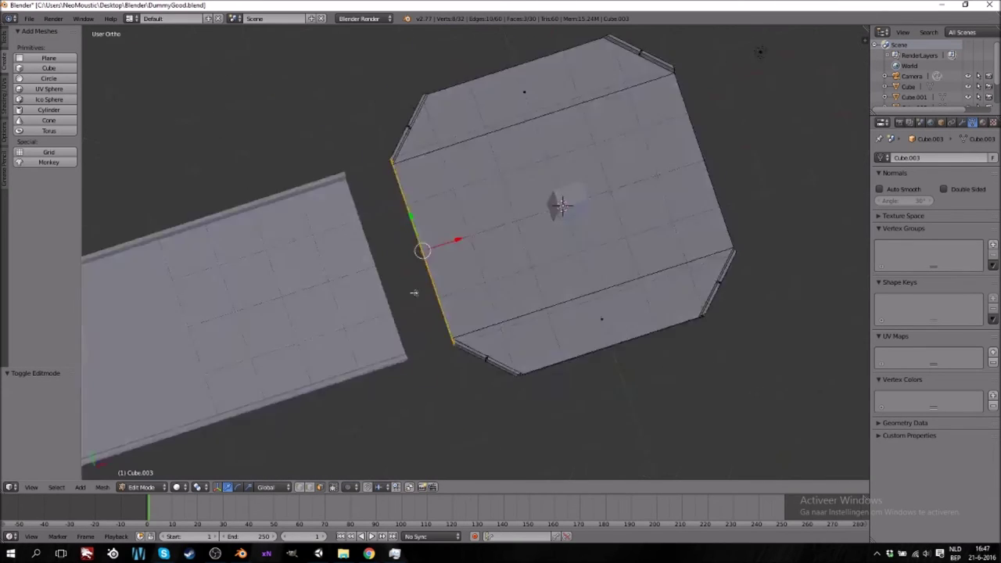
key("e")
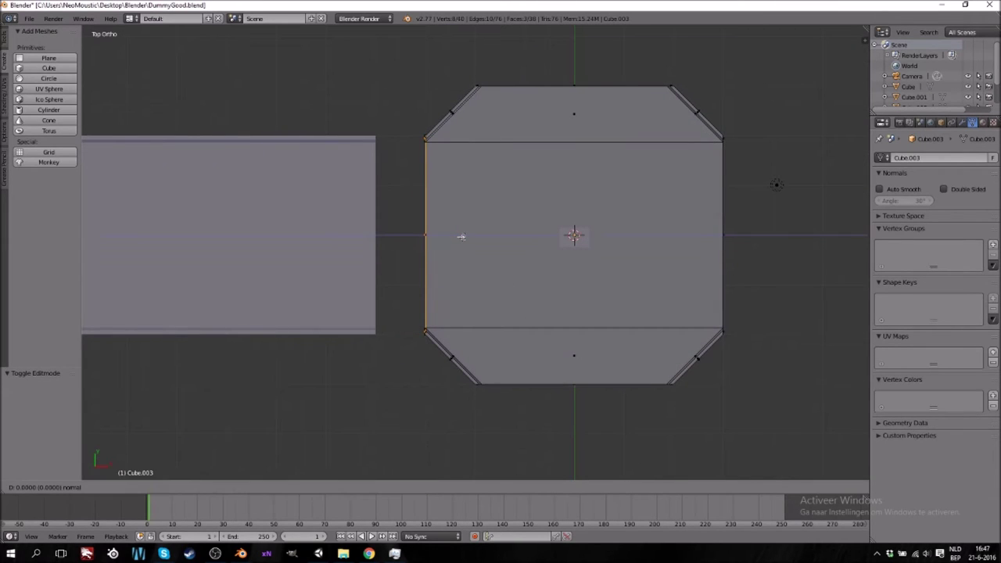
left_click(402, 233)
Extrude the end faces on the octagonal floor's +X side outward by 1 unit
scroll(527, 266, "up", 12, "ctrl")
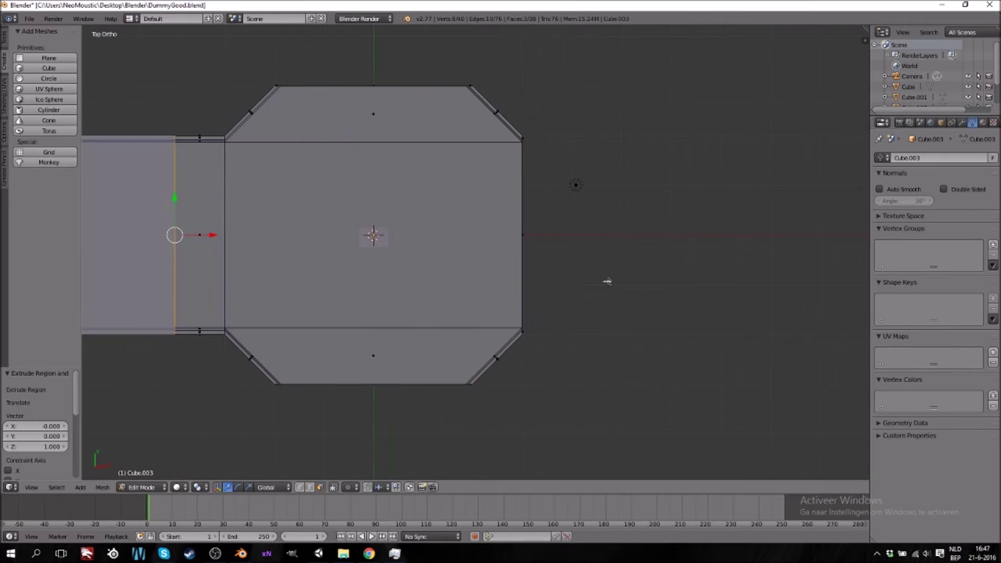
middle_click_drag(632, 279, 584, 341)
right_click(571, 297)
right_click(386, 263, "shift")
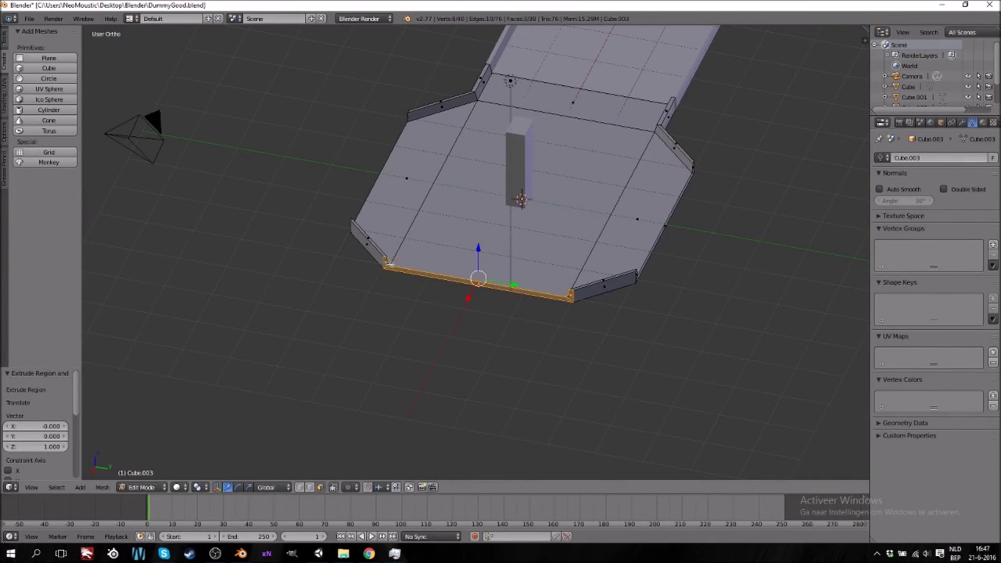
key("KP_7")
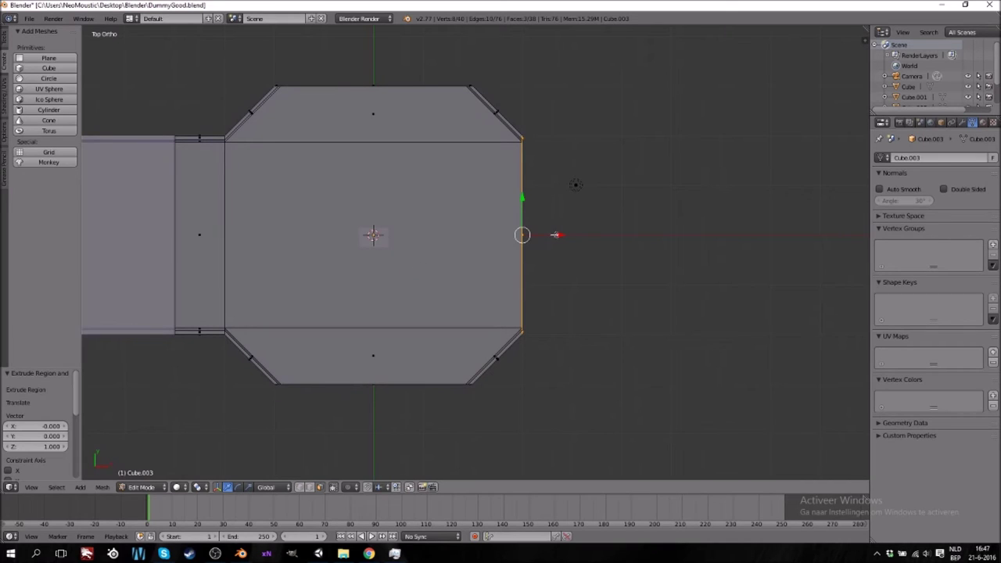
key("e")
key("x")
left_click(605, 236)
Extrude the end faces on the octagonal floor's -Y side outward by 1 unit
middle_click_drag(531, 410, 473, 316)
right_click(474, 311, "shift")
right_click(475, 312)
right_click(389, 318, "shift")
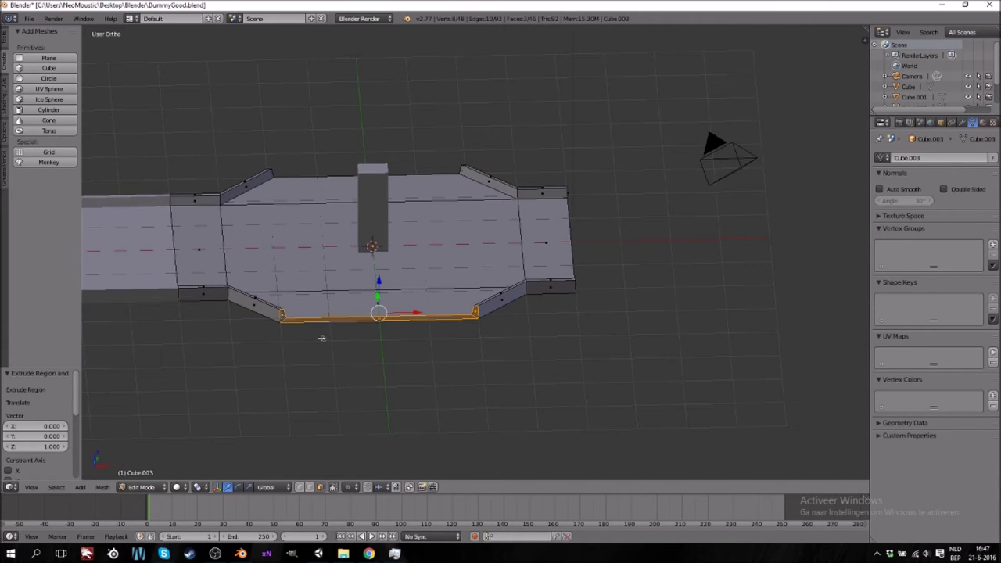
key("KP_7")
key("e")
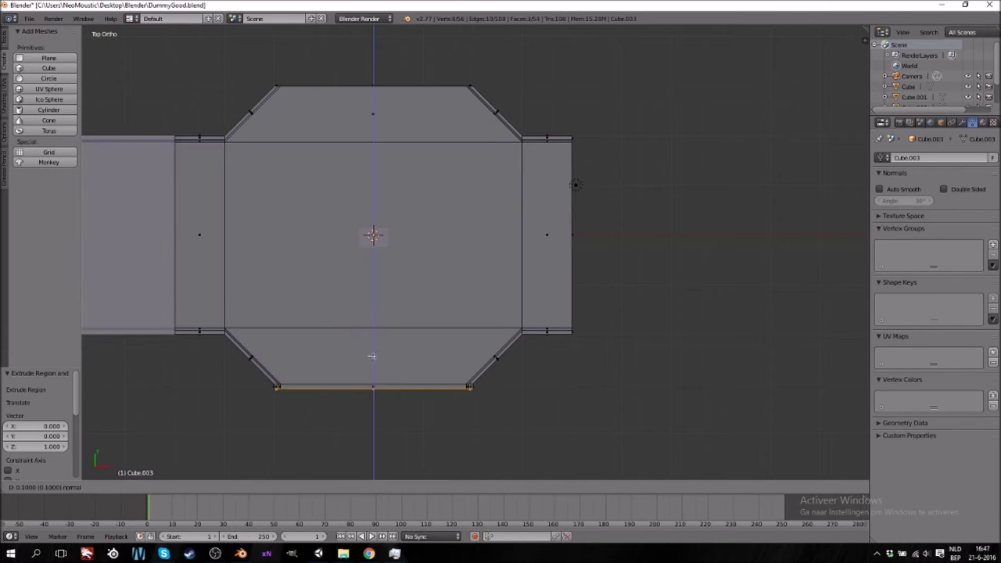
left_click(376, 387)
Extrude the end faces on the octagonal floor's +Y side outward by 1 unit and return to Object Mode
middle_click_drag(370, 196, 454, 150)
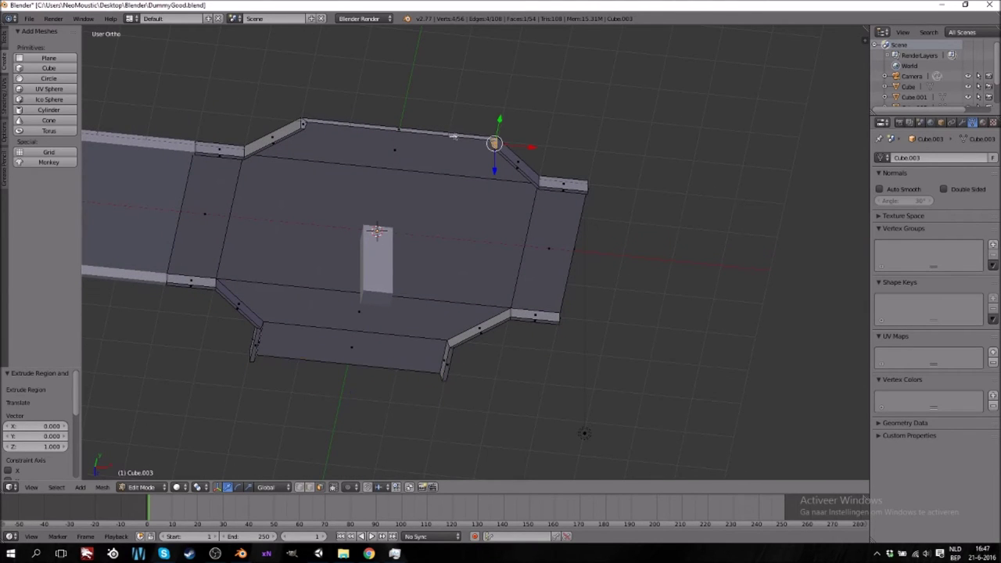
right_click(453, 137, "shift")
right_click(306, 123, "shift")
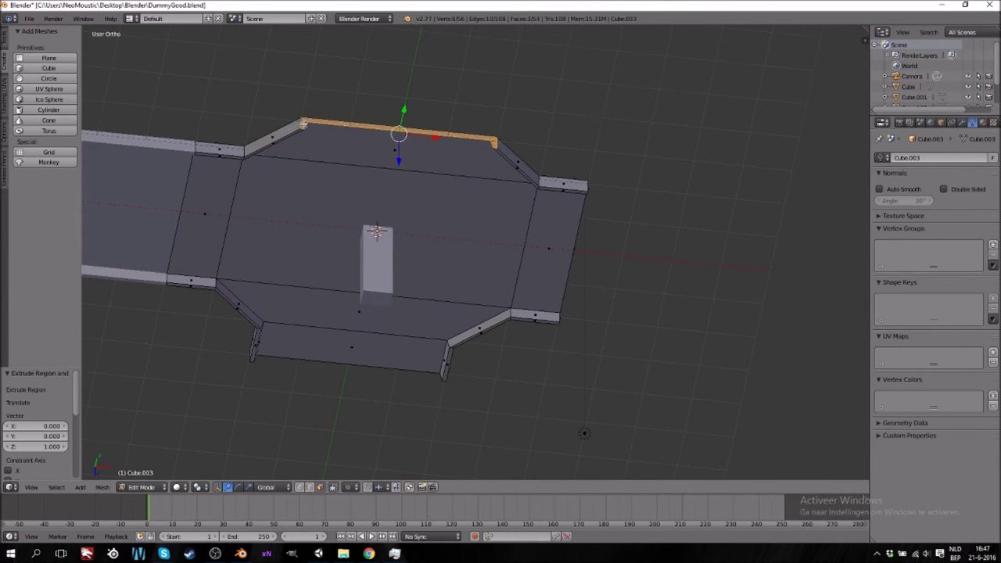
key("KP_7")
key("e")
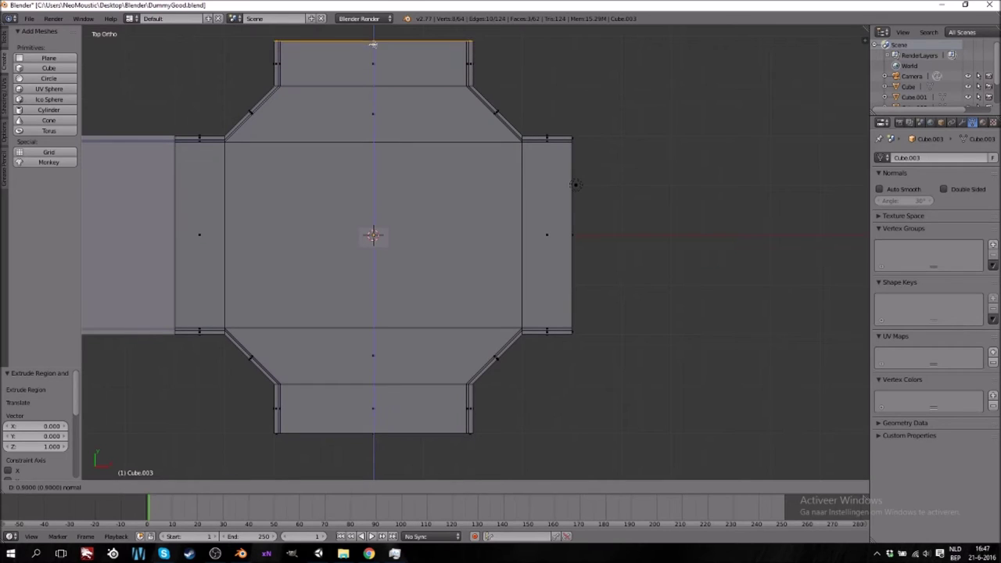
left_click(373, 39)
scroll(446, 249, "down", 3)
key("Tab")
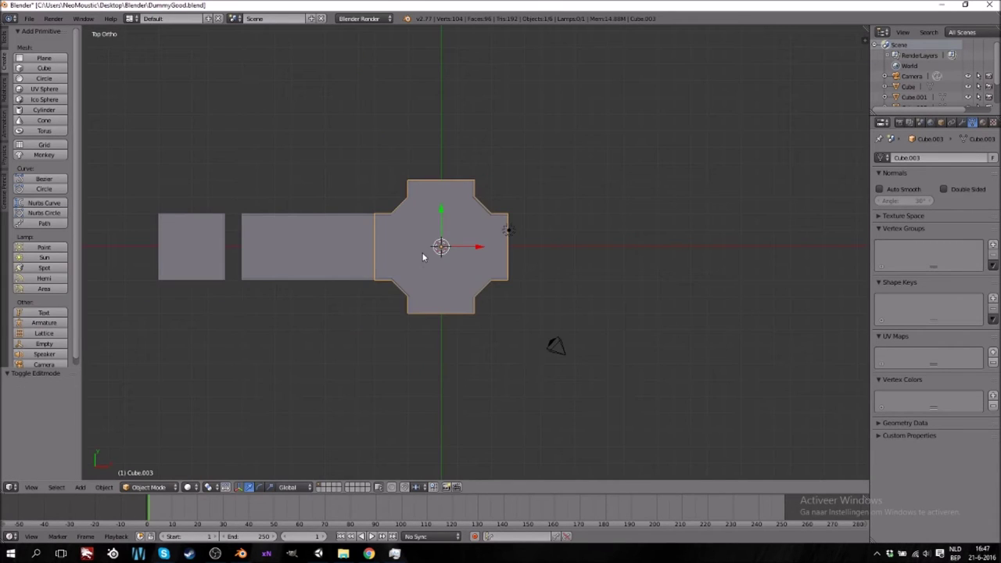
scroll(430, 257, "down", 5, "ctrl")
scroll(452, 255, "up", 4, "ctrl")
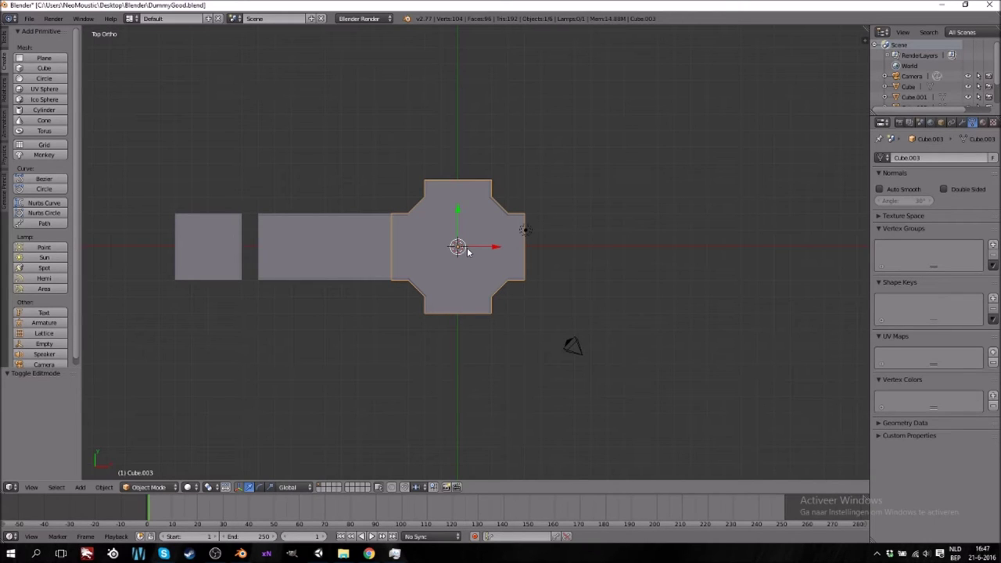
scroll(468, 272, "up", 4)
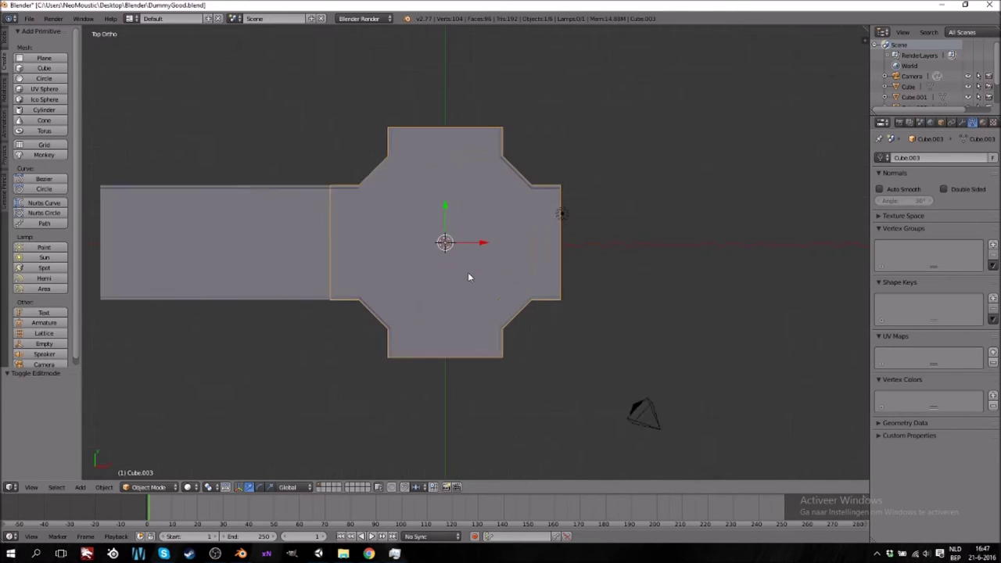
key("Tab")
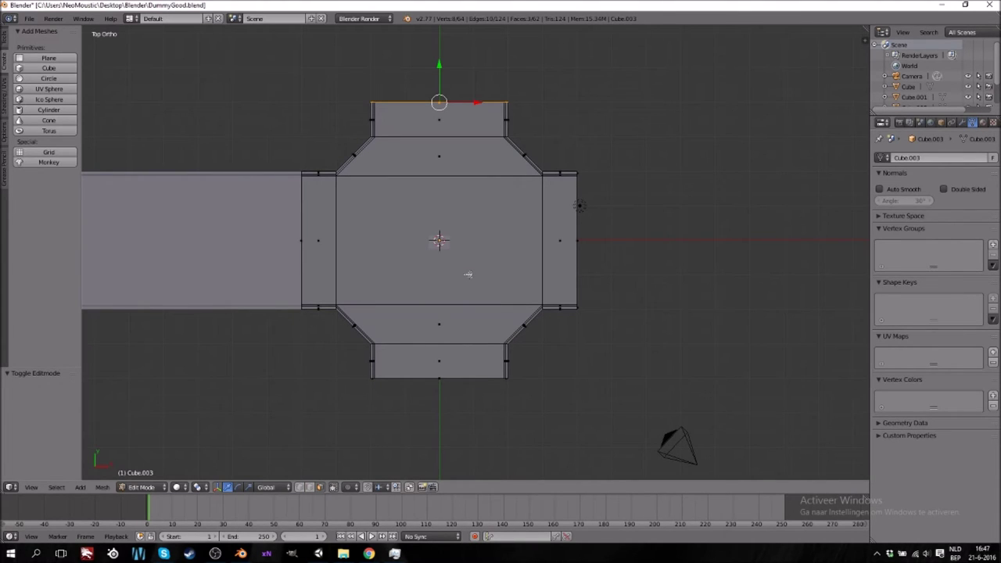
key("Tab")
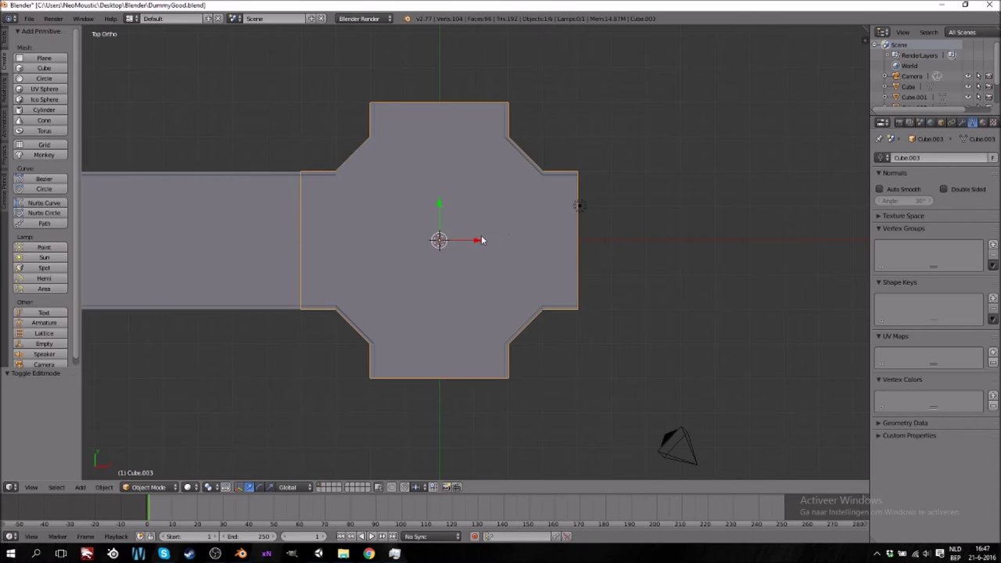
scroll(486, 258, "down", 4)
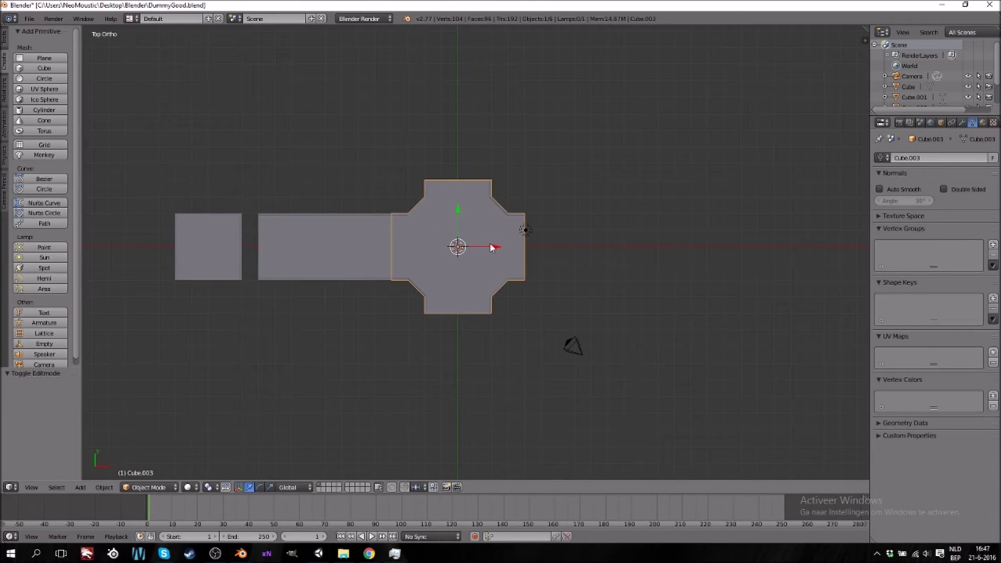
Duplicate the four-way junction and place the copy 10 units away along X
key("shift+d")
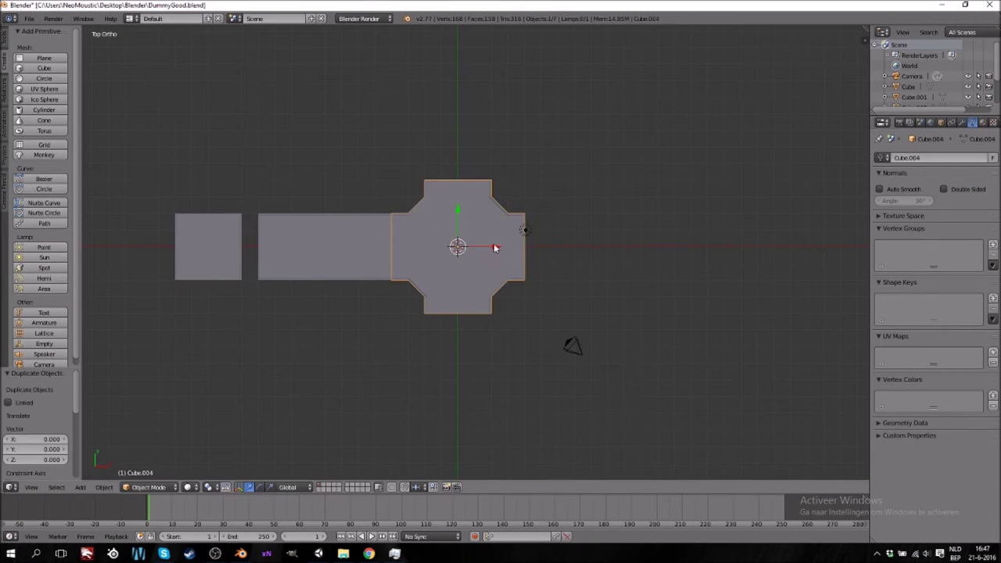
key("x")
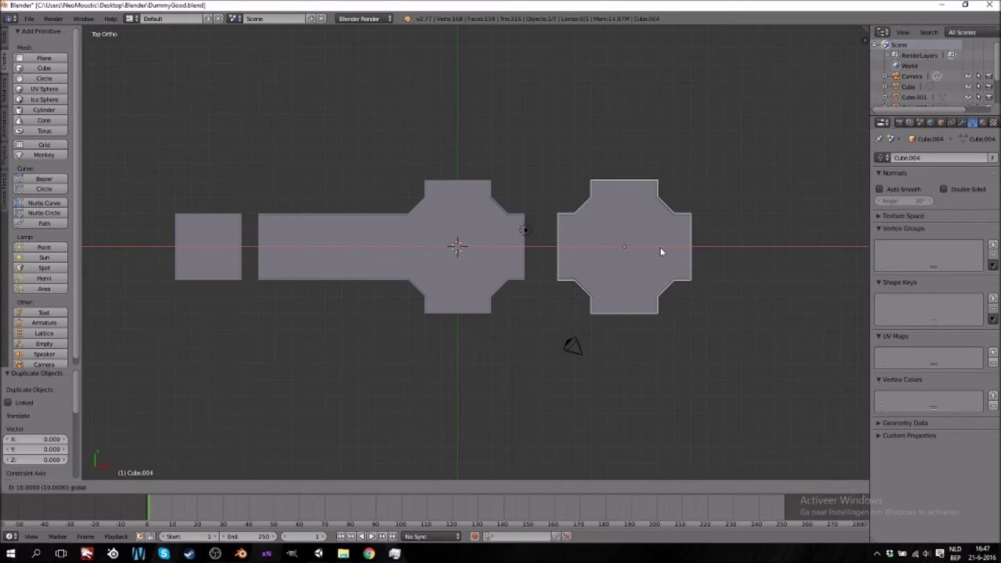
left_click(658, 249)
Move the long straight floor piece -1 unit along X, clear of the original four-way junction
right_click(230, 247)
right_click(282, 247)
left_click_drag(365, 249, 348, 248)
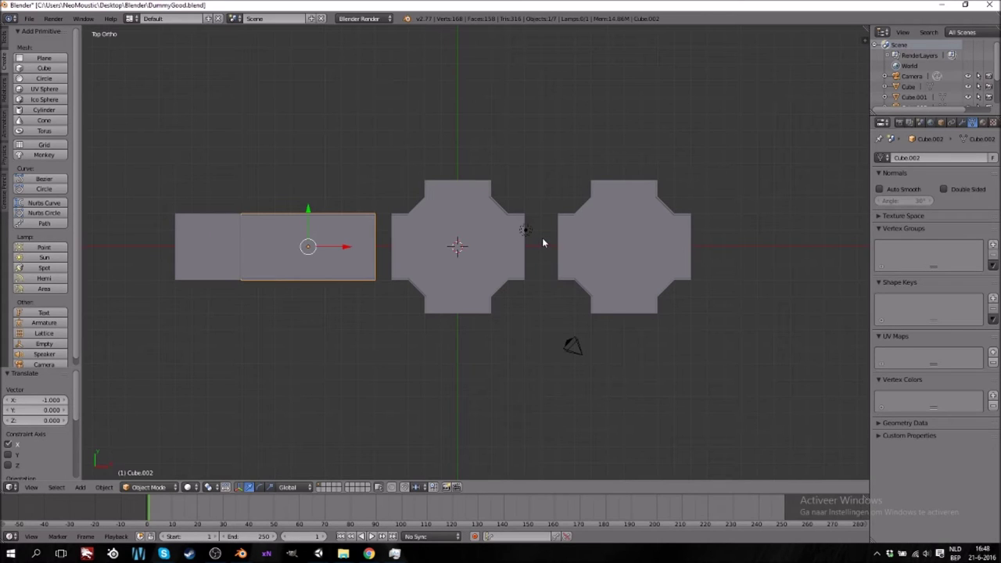
Delete the faces of the copied junction's +Y arm, including its sloped section, adjoining diagonal rims and the octagonal underside
right_click(627, 231)
key("Tab")
scroll(620, 258, "up", 3)
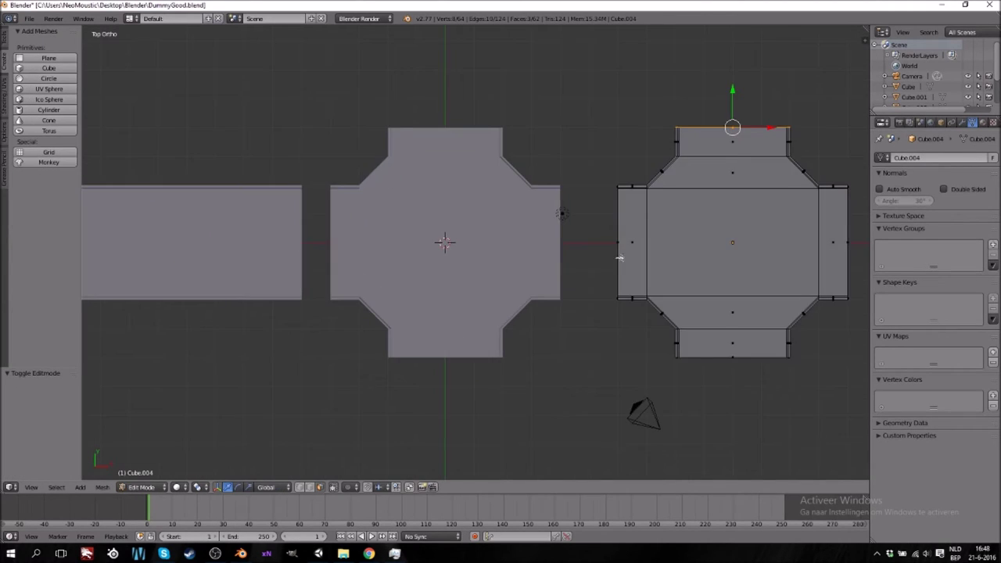
scroll(620, 258, "up", 14, "ctrl")
scroll(543, 289, "up", 8, "shift")
scroll(537, 320, "up", 2)
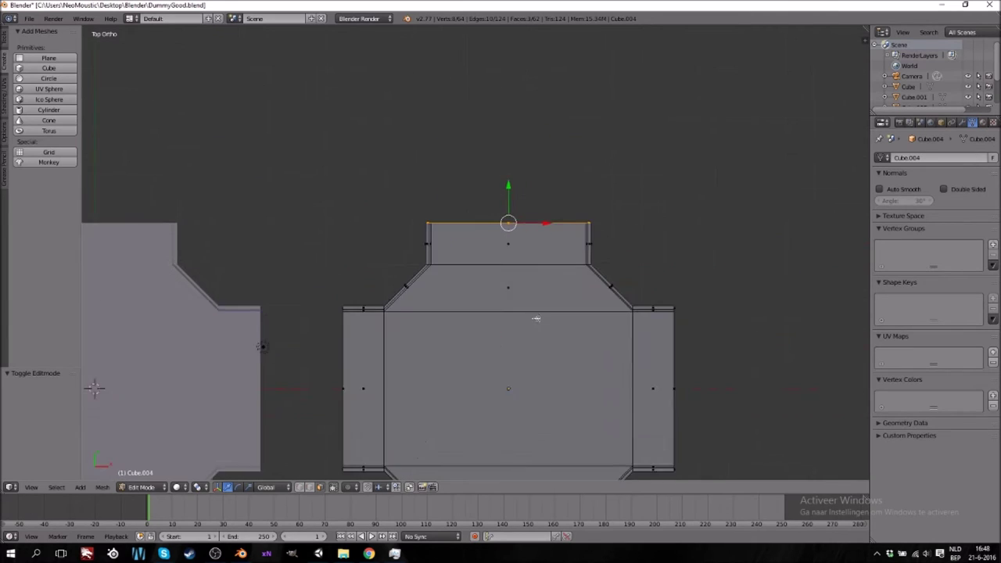
scroll(536, 319, "up", 1)
right_click(508, 288)
right_click(395, 295)
right_click(392, 293, "shift")
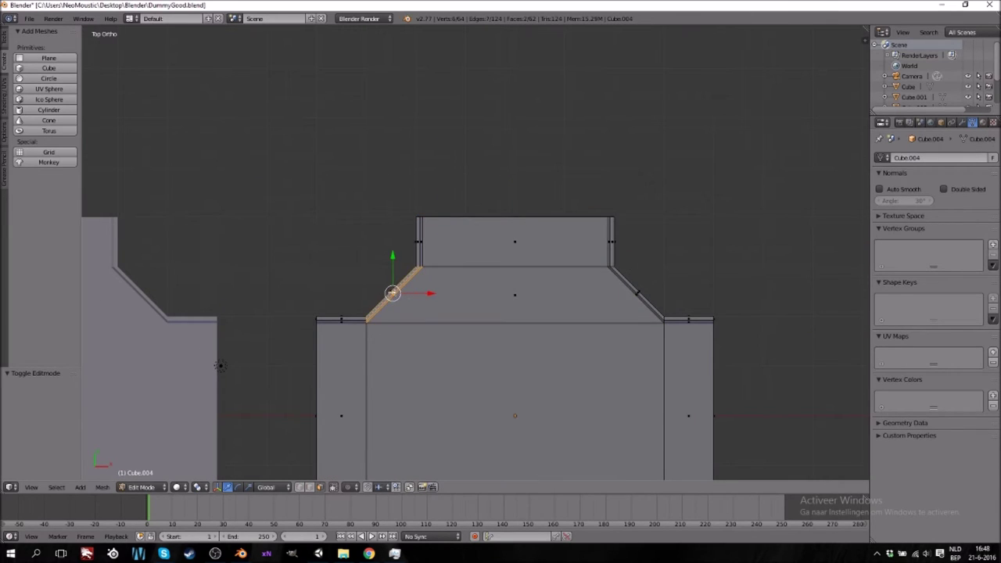
right_click(460, 300, "shift")
right_click(469, 254, "shift")
right_click(421, 242, "shift")
right_click(422, 244, "shift")
right_click(609, 241, "shift")
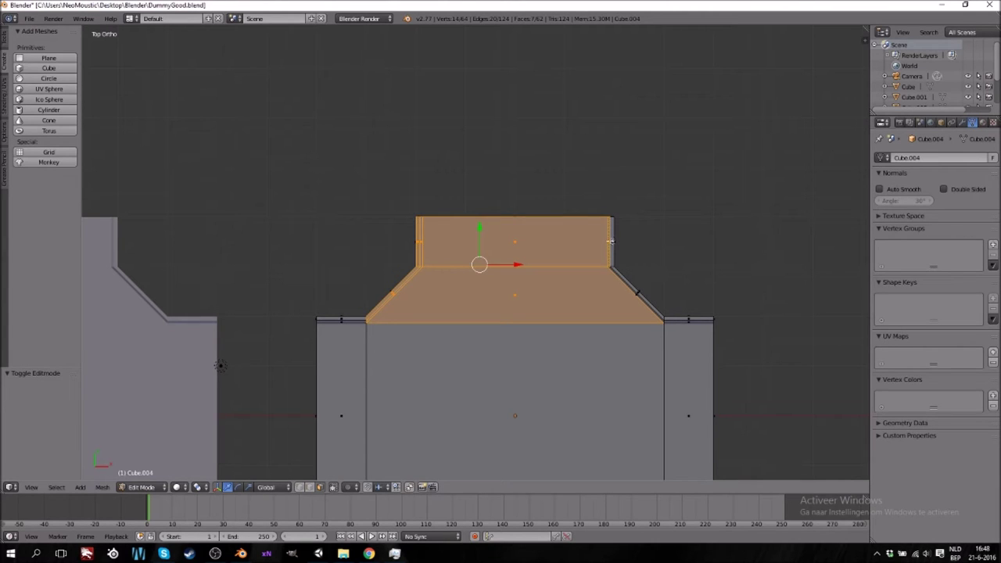
right_click(615, 245, "shift")
right_click(632, 287, "shift")
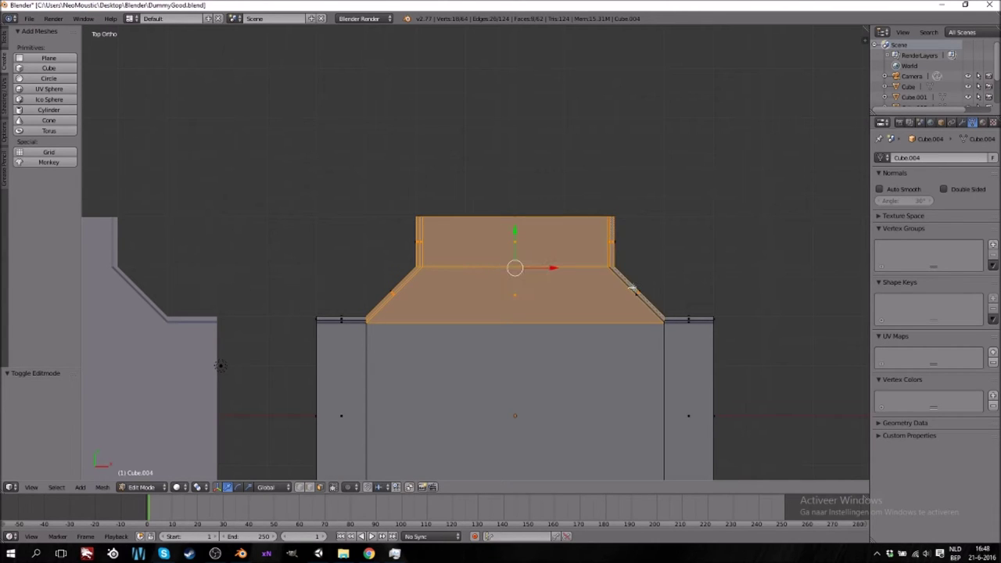
right_click(631, 290, "shift")
middle_click_drag(692, 290, 535, 176)
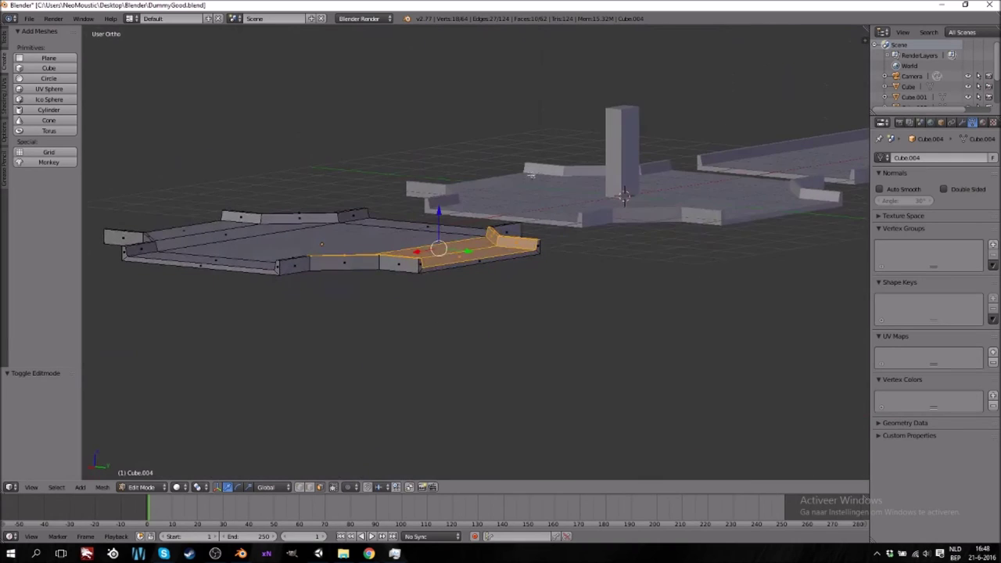
right_click(348, 263, "shift")
right_click(401, 265, "shift")
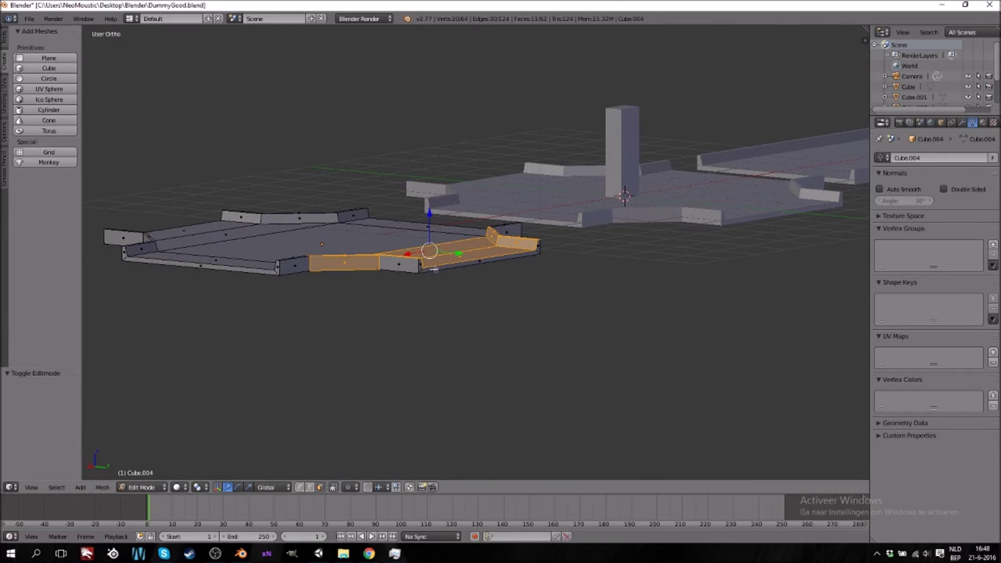
right_click(415, 266, "shift")
middle_click_drag(586, 276, 561, 280)
right_click(518, 251, "shift")
right_click(566, 264, "shift")
mouse_move(385, 239)
middle_mouse_down()
mouse_move(407, 227)
mouse_move(400, 243)
middle_mouse_up()
right_click(401, 245, "shift")
right_click(396, 315, "shift")
right_click(325, 308, "shift")
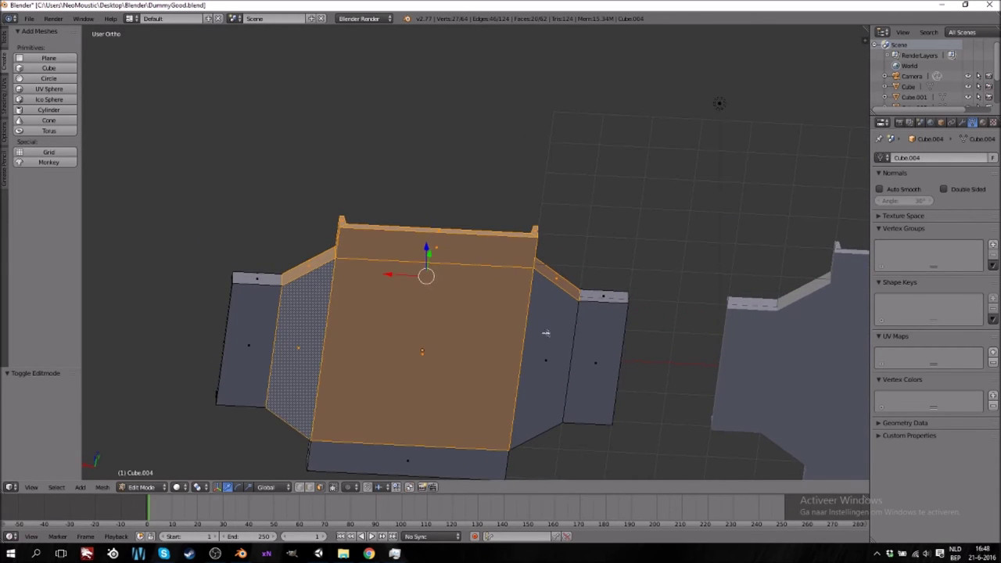
right_click(558, 336, "shift")
key("x")
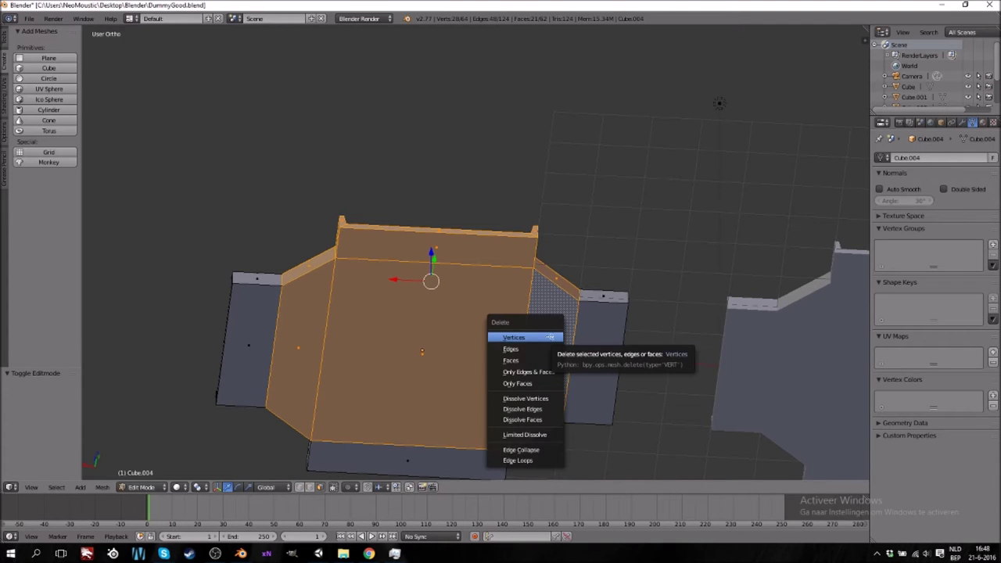
left_click(532, 360)
Bridge the gap between the remaining rim ends on the copy's open +Y side with two long faces
middle_click_drag(390, 313, 493, 314)
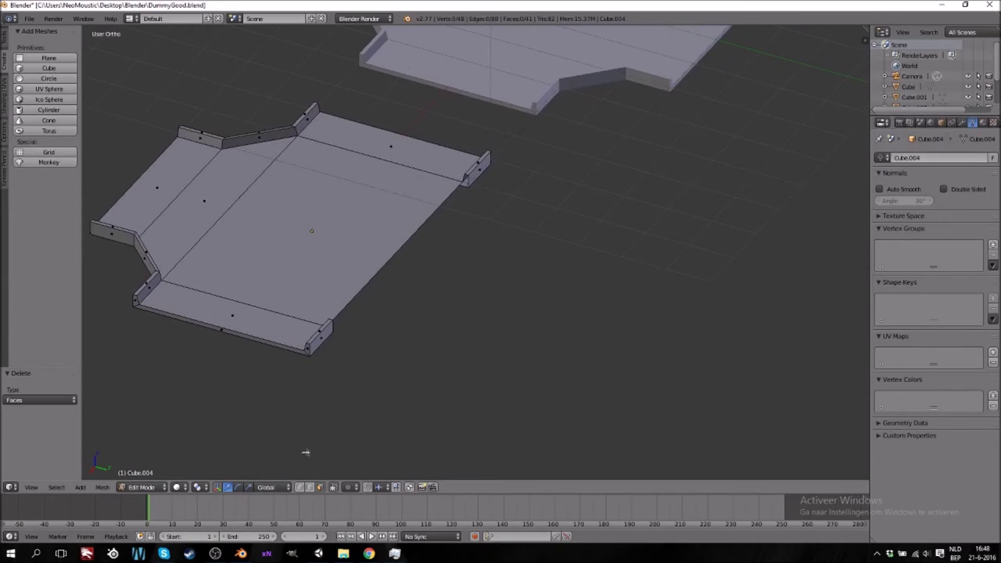
right_click(471, 181)
right_click(332, 327, "shift")
right_click(333, 327, "shift")
right_click(334, 327, "shift")
key("f")
middle_click_drag(413, 247, 504, 252)
right_click(344, 228)
left_click(350, 228)
right_click(557, 359, "shift")
key("f")
Fill the last open face of the straight rim along the copy's +Y side
right_click(569, 363)
left_click(570, 364)
middle_click_drag(552, 352, 524, 376)
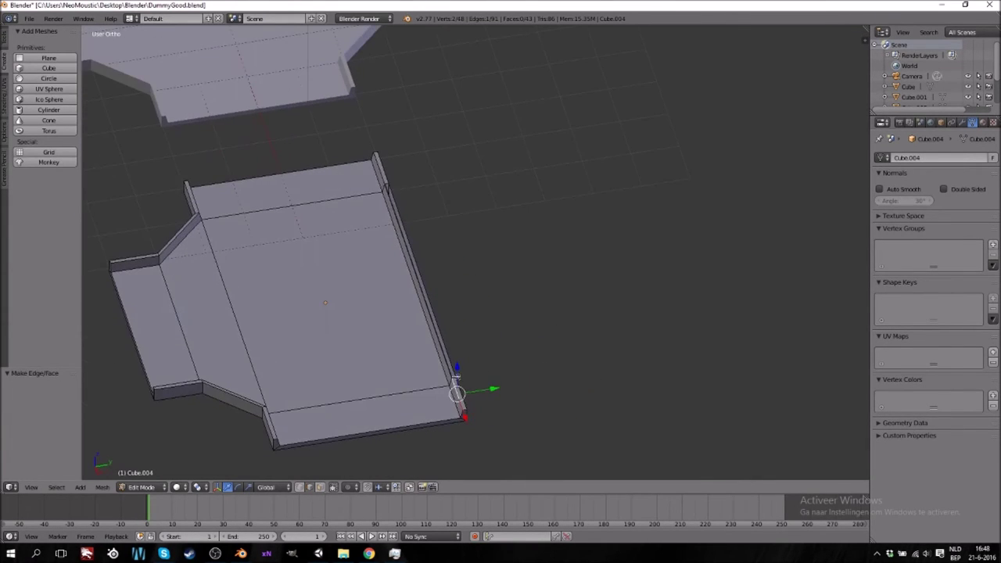
left_click(453, 377)
left_click(416, 271)
right_click(388, 184, "shift")
right_click(384, 177, "shift")
key("f")
middle_click_drag(424, 276, 411, 349)
key("Tab")
key("Tab")
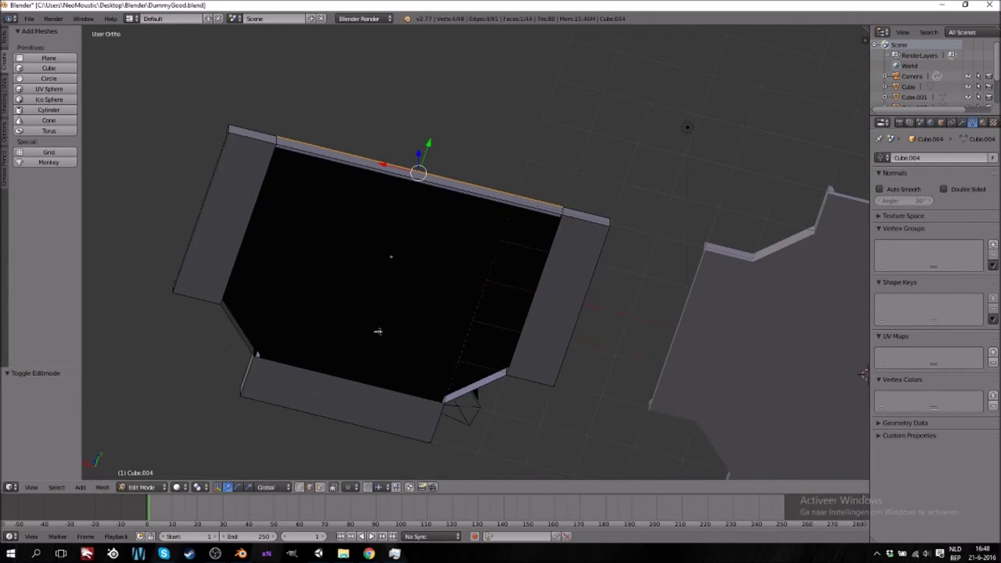
Try to fill the open underside between the inner edges of the two X-side arms
right_click(266, 232)
right_click(539, 285, "shift")
key("f")
key("ctrl+z")
Fill the open underside with a rectangular face between the X-side arms and a trapezoidal face toward the -Y arm
right_click(532, 316)
right_click(242, 226, "shift")
key("f")
right_click(305, 371)
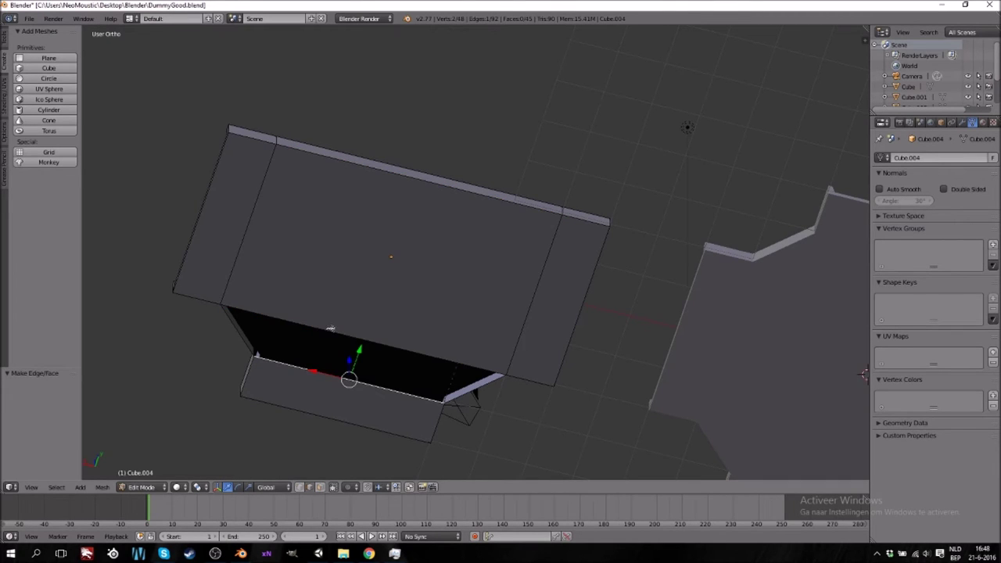
right_click(331, 329, "shift")
key("f")
Examine the three-way junction beside the other floor pieces and inspect its rim corners up close in top view
middle_click_drag(334, 241, 472, 255)
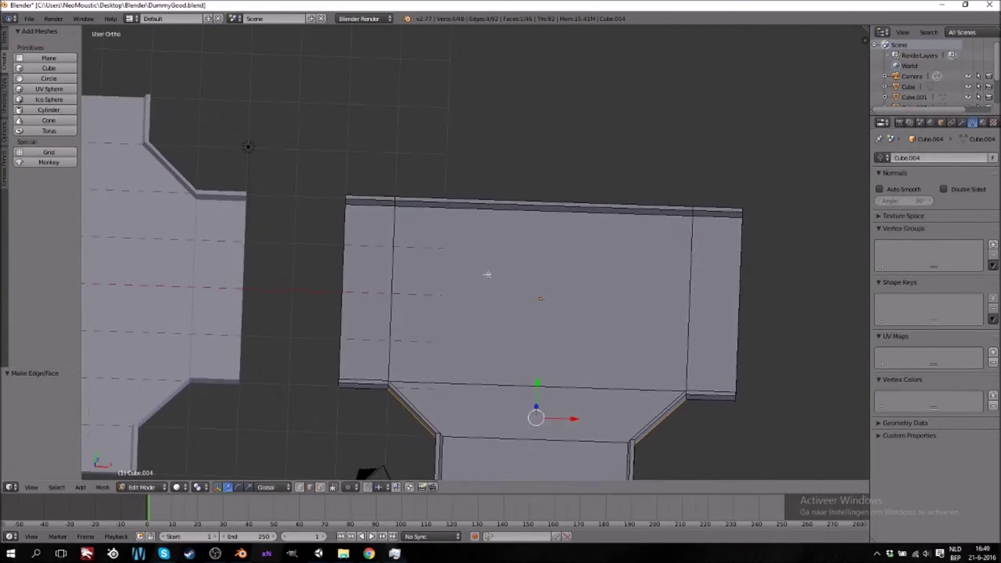
middle_click_drag(550, 324, 477, 277)
scroll(477, 277, "down", 5)
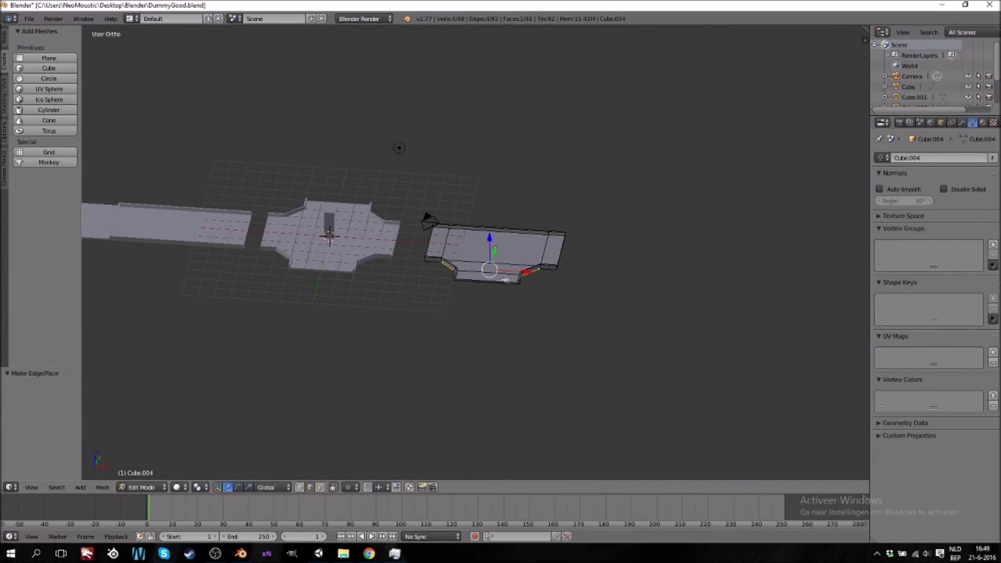
key("KP_7")
scroll(501, 283, "down", 7, "ctrl")
scroll(599, 341, "up", 11, "ctrl")
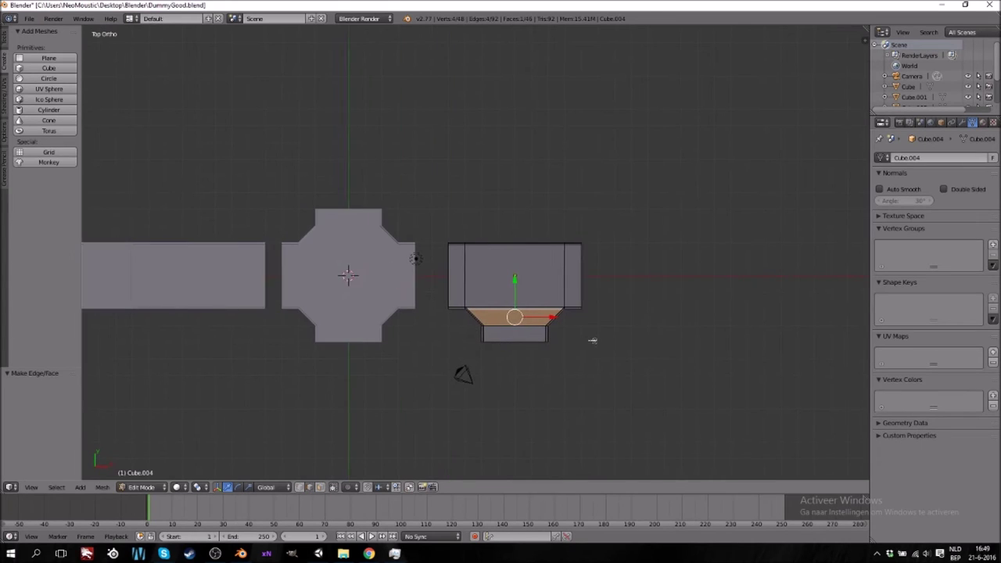
scroll(422, 291, "down", 8, "shift")
scroll(472, 254, "up", 11)
scroll(389, 267, "up", 16, "shift")
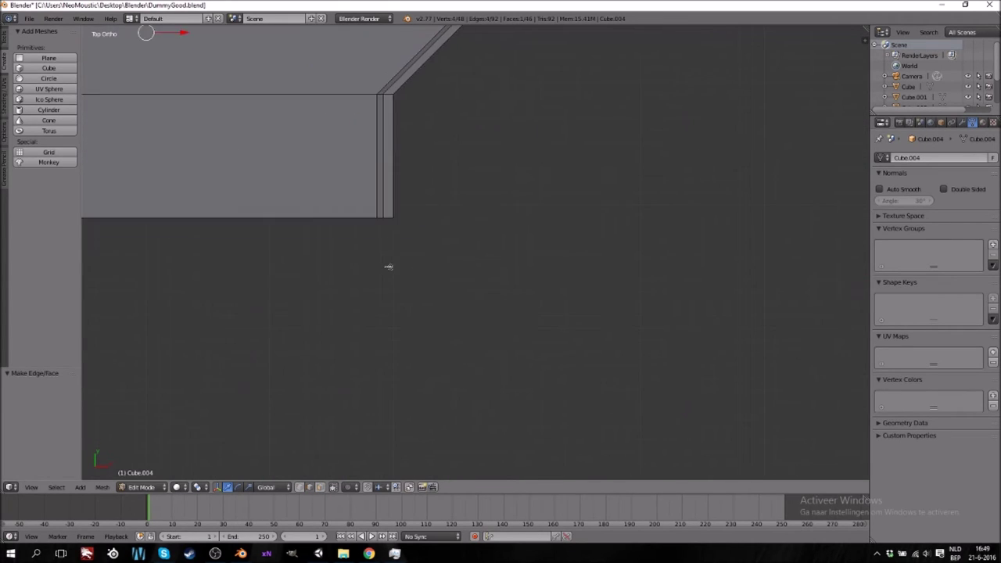
scroll(388, 267, "up", 3, "shift")
scroll(397, 285, "down", 6, "ctrl")
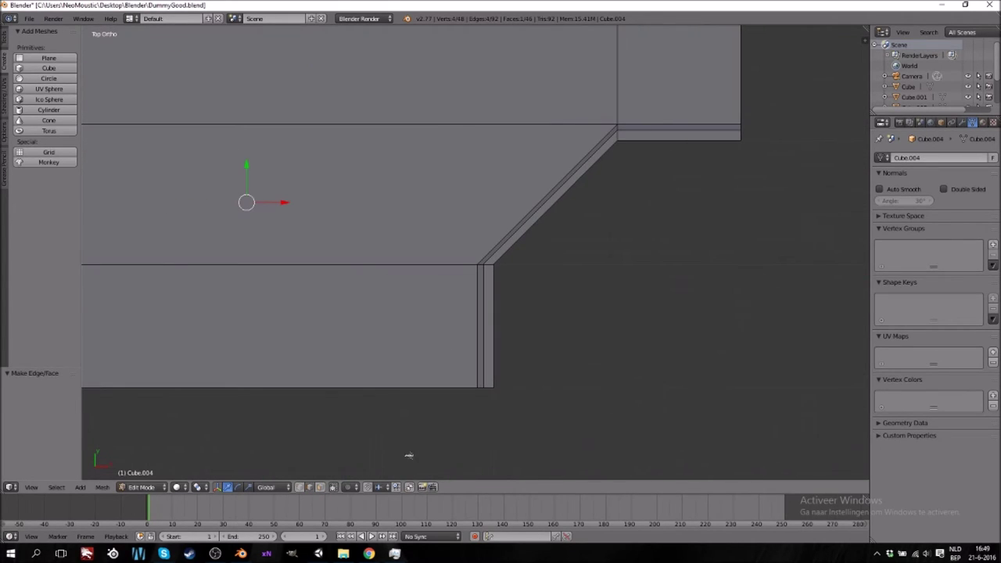
Move the inner floor edge where the -Y arm begins, plus the two middle rim corners beside it, 0.1 along +Y
right_click(301, 259)
scroll(391, 252, "up", 4, "ctrl")
left_click_drag(450, 228, 451, 219)
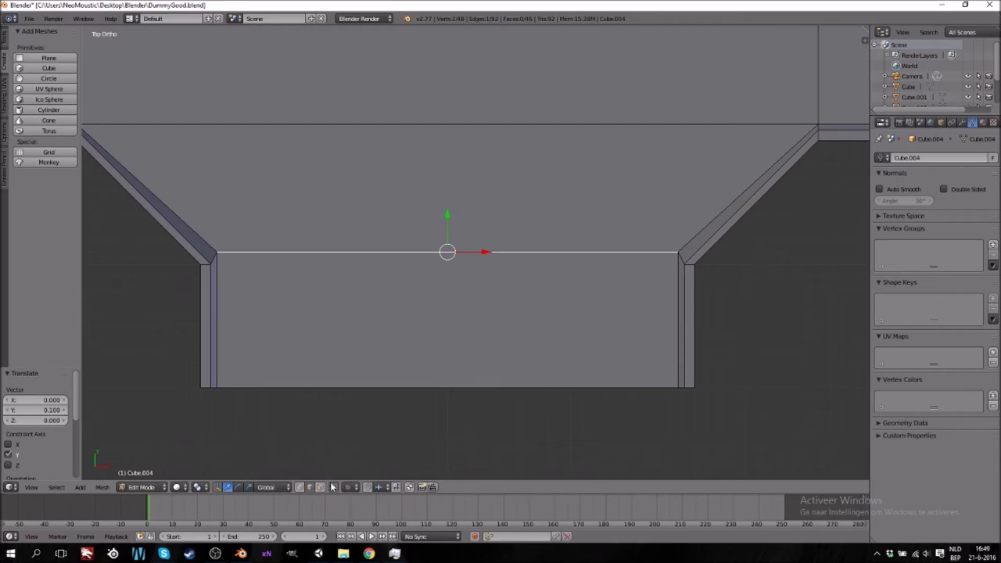
right_click(212, 262)
right_click(666, 266, "shift")
left_click_drag(455, 231, 449, 222)
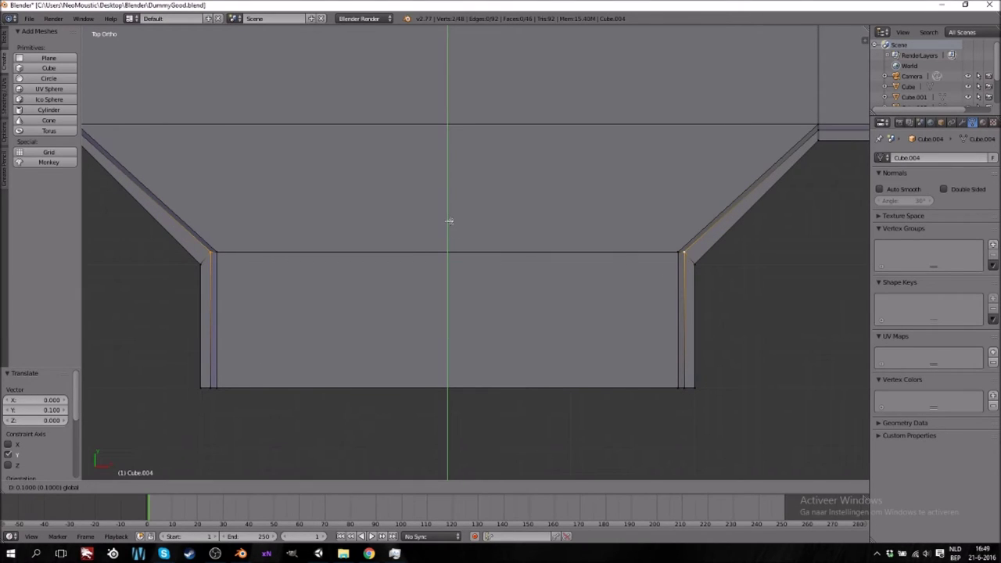
left_click(450, 222)
Raise the two inner floor corners of the -Y arm about 0.04 further along +Y
right_click(218, 242)
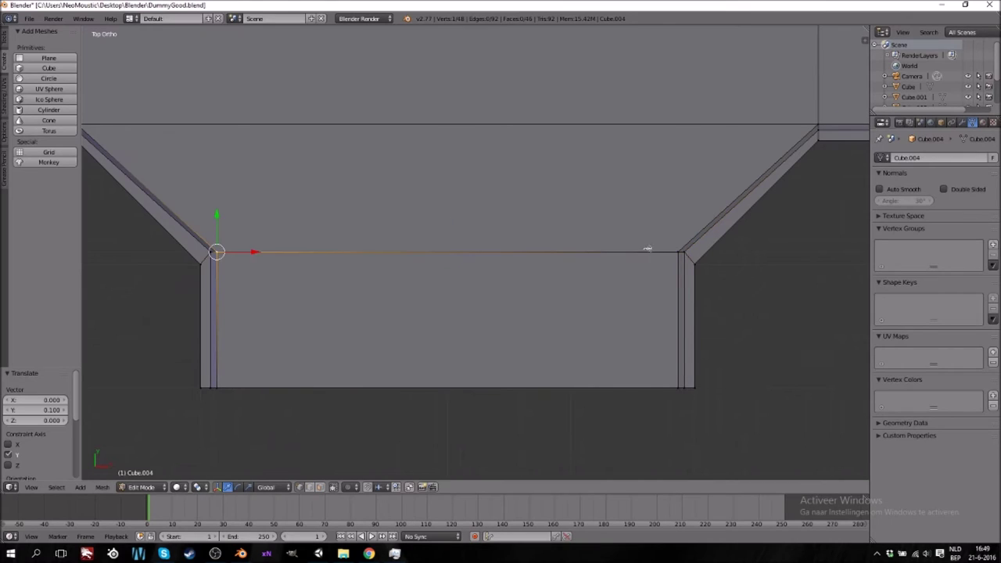
right_click(672, 249, "shift")
key("g")
key("y")
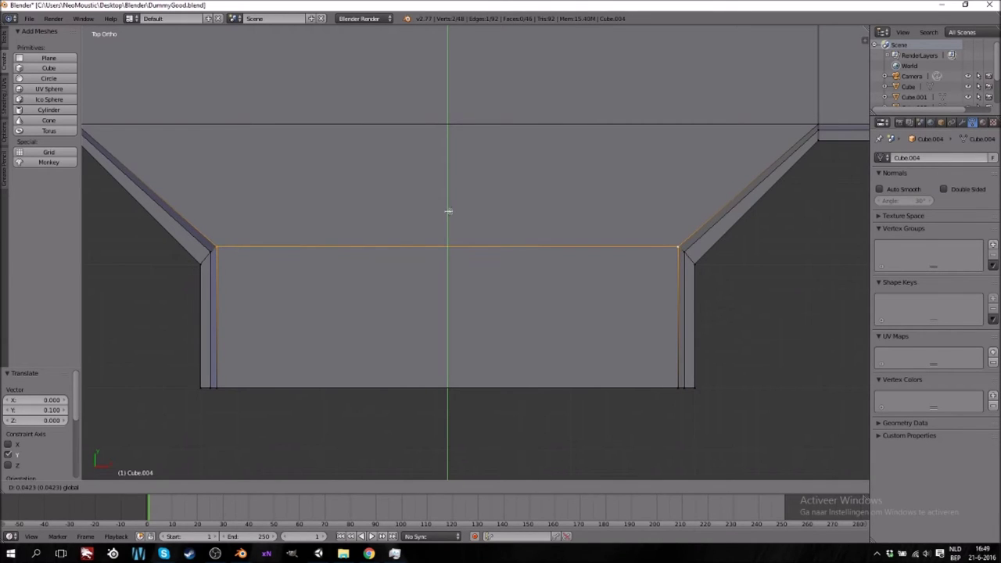
left_click(448, 211)
scroll(650, 251, "up", 3, "shift")
scroll(653, 244, "down", 4, "ctrl")
right_click(666, 224)
left_click_drag(703, 222, 692, 225)
right_click(666, 215)
key("g")
key("x")
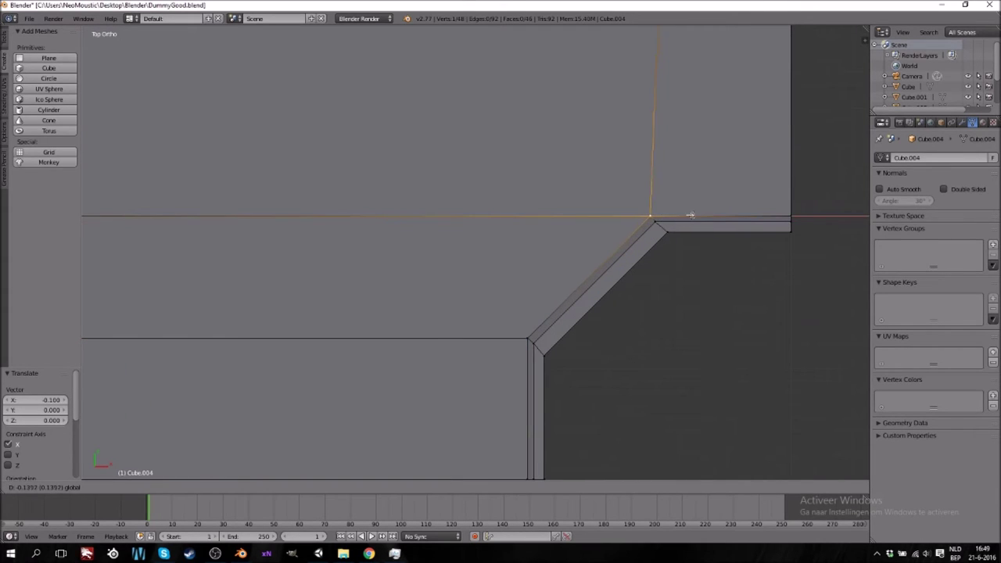
left_click(690, 217)
key("ctrl+z")
key("ctrl+z")
key("ctrl+z")
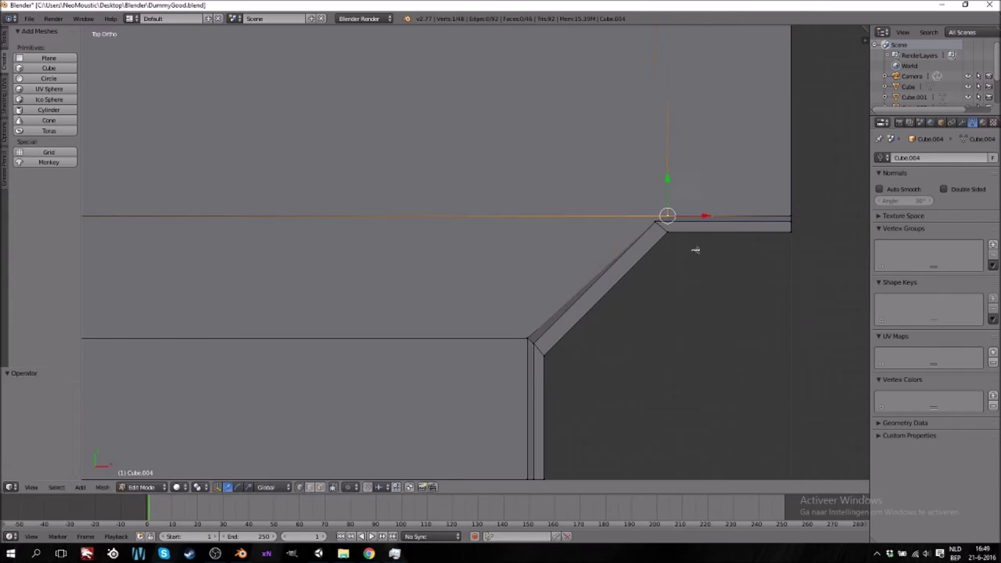
Move the middle rim corners on both sides of the +X arm together by -0.1 along X
scroll(687, 252, "up", 5, "shift")
scroll(684, 227, "up", 7, "shift")
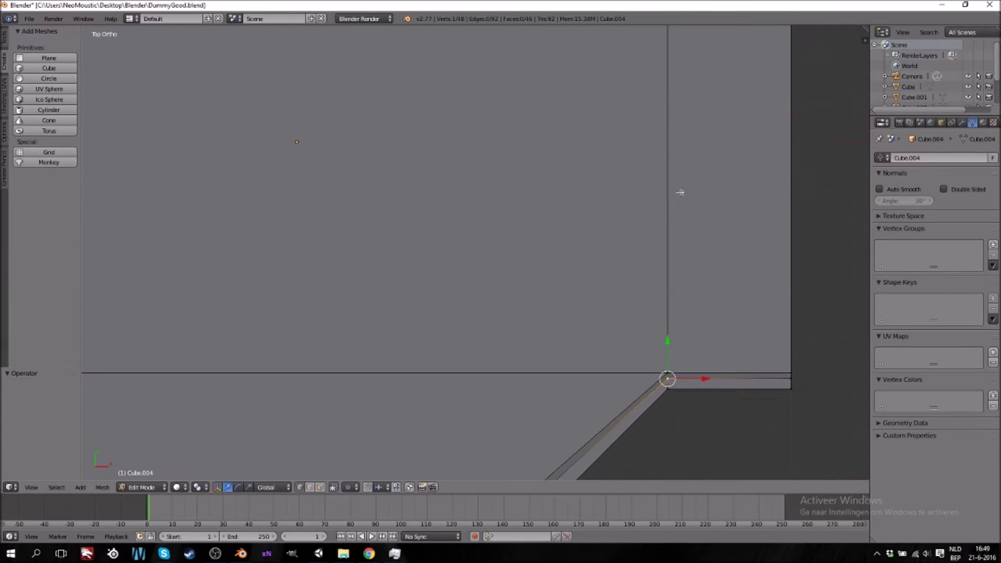
scroll(673, 180, "down", 2)
scroll(644, 206, "up", 5, "shift")
right_click(612, 76, "shift")
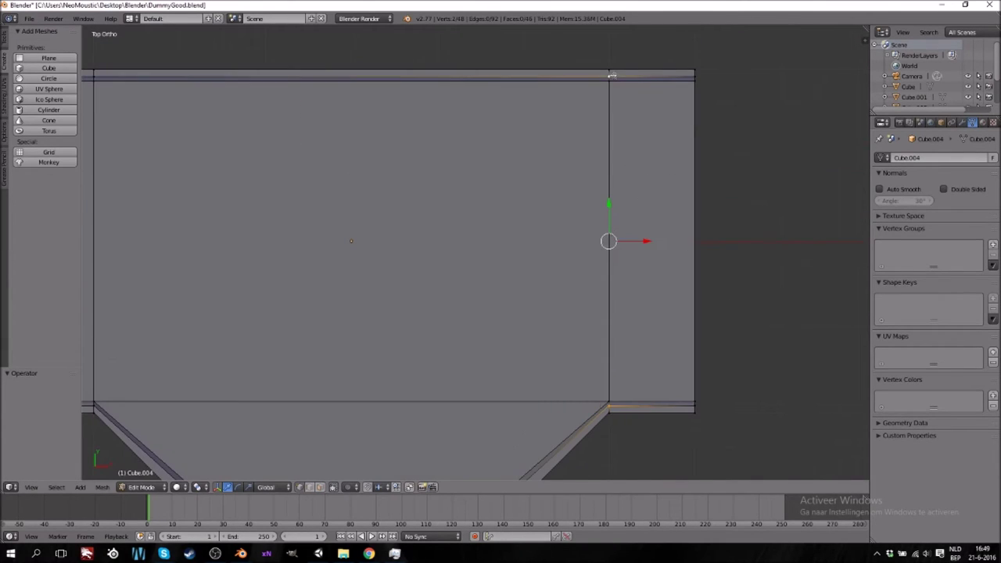
left_click_drag(647, 242, 635, 241)
Move the inner floor edge spanning the base of the +X arm by -0.165 along X
right_click(609, 81)
right_click(609, 397, "shift")
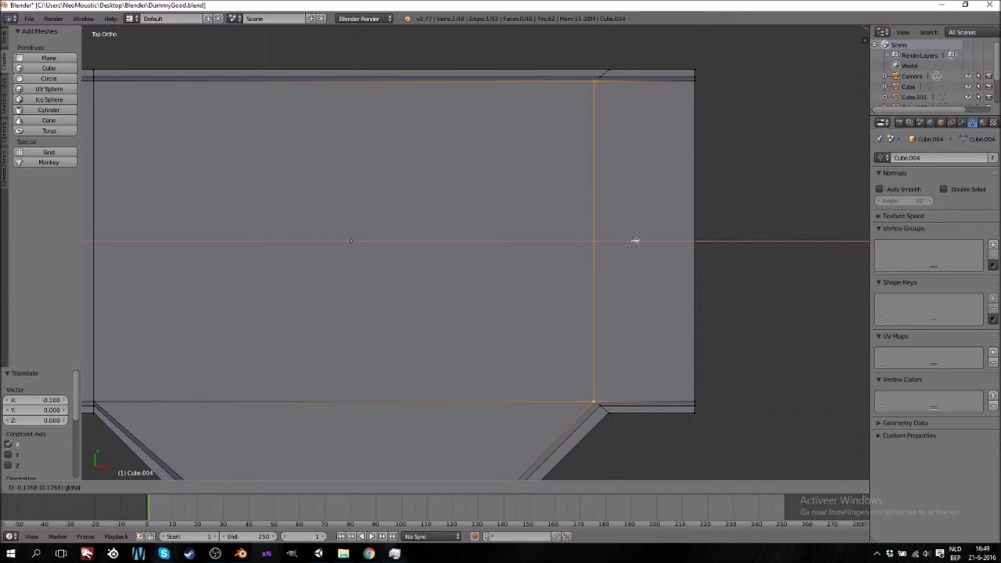
left_click_drag(636, 241, 637, 241)
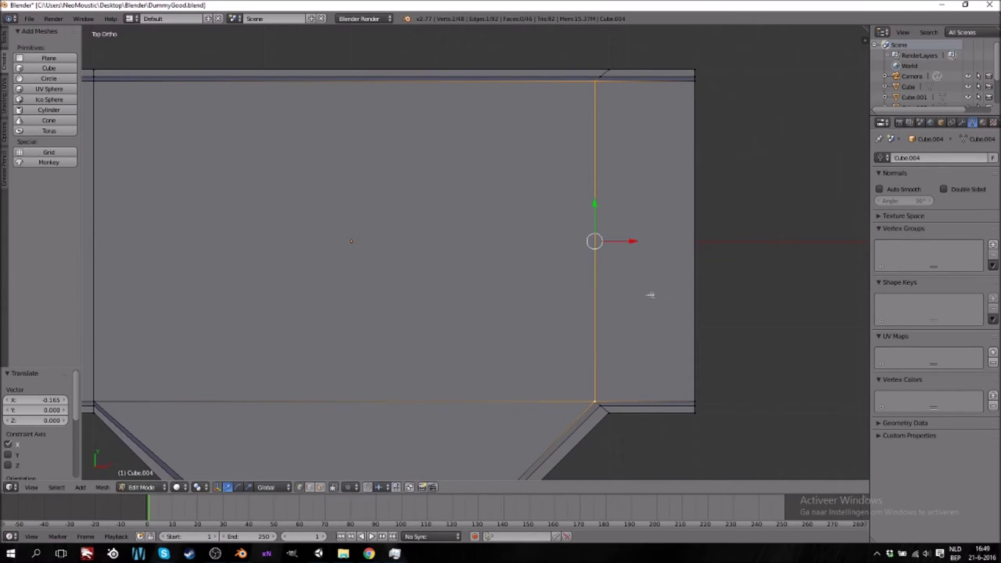
key("Tab")
scroll(636, 350, "down", 6, "ctrl")
scroll(632, 335, "down", 8, "shift")
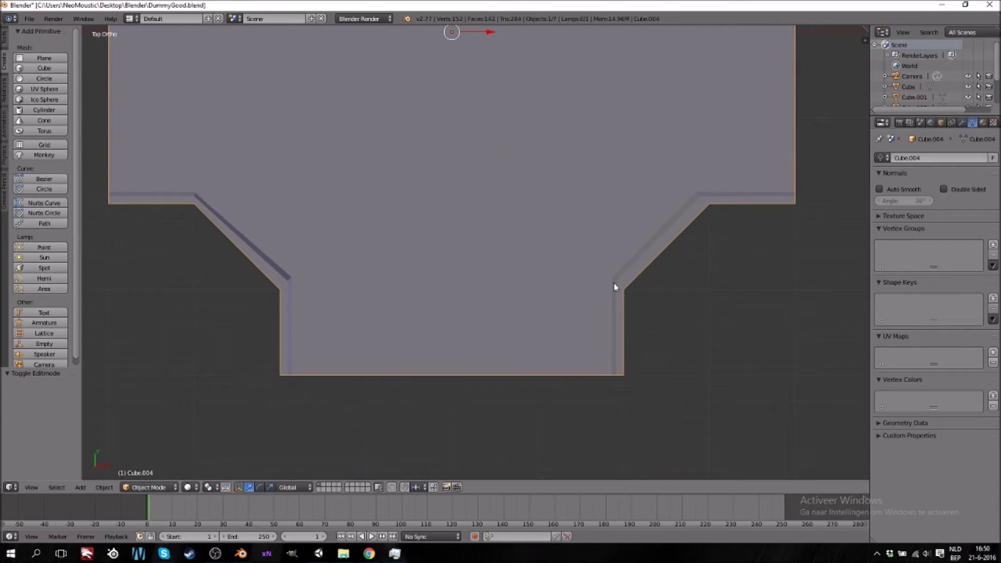
key("Tab")
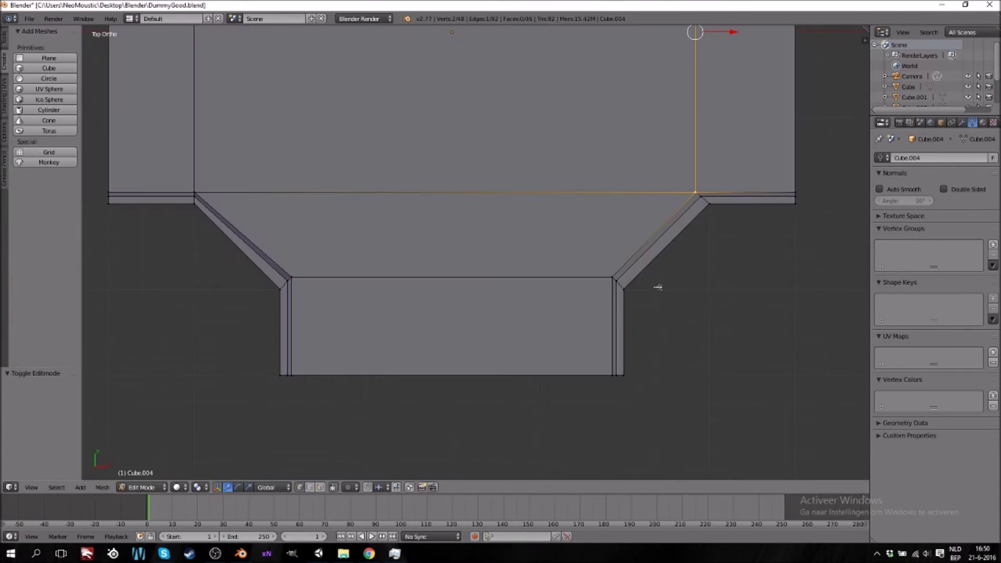
scroll(654, 285, "down", 5, "ctrl")
scroll(540, 258, "up", 3)
scroll(529, 275, "up", 2)
right_click(529, 256)
scroll(545, 235, "up", 8, "ctrl")
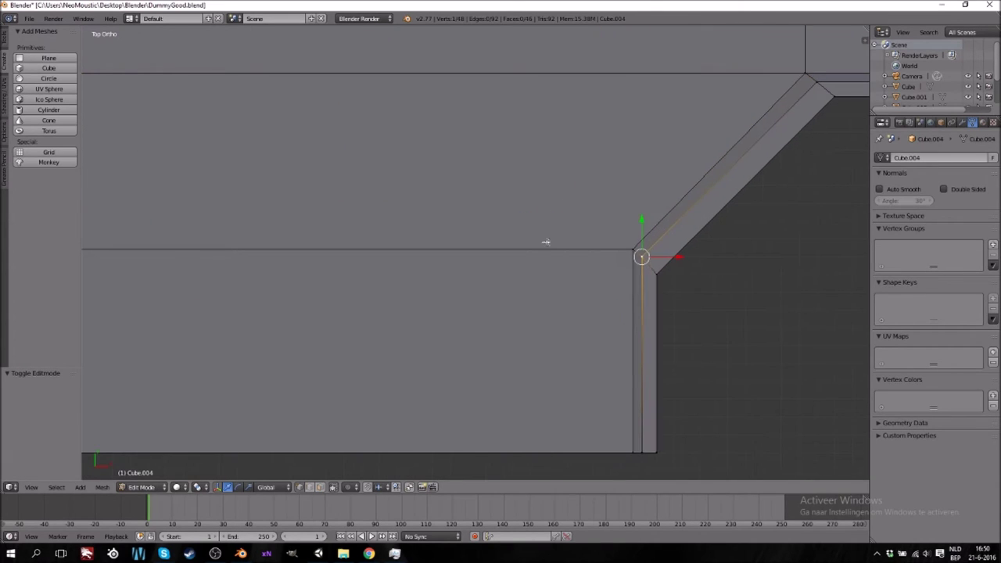
right_click(192, 255, "ctrl")
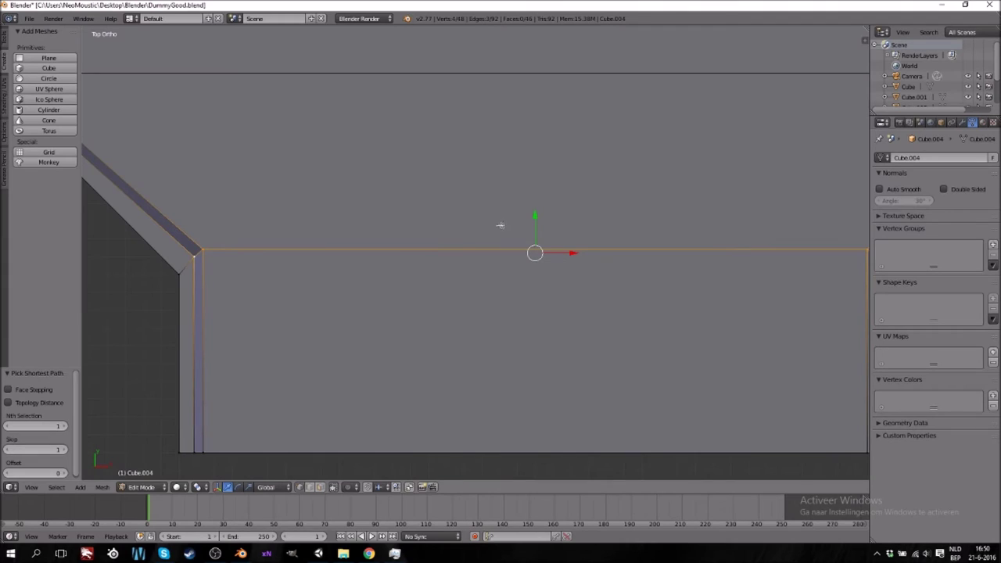
left_click_drag(535, 217, 536, 224)
right_click(536, 225)
Shift the -Y arm's middle rim corners slightly along -Y and its inner floor edge by -0.056 along Y
right_click(206, 259)
scroll(707, 260, "down", 3, "ctrl")
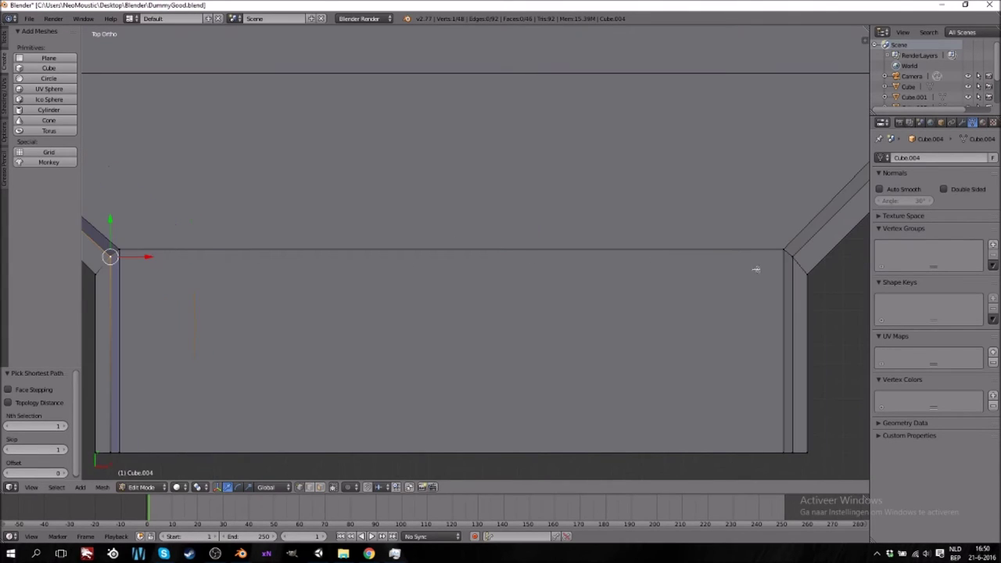
right_click(792, 255, "ctrl")
right_click(785, 256)
right_click(111, 257, "ctrl")
left_click_drag(452, 223, 453, 231)
right_click(120, 249)
right_click(778, 241, "ctrl")
left_click_drag(452, 218, 451, 226)
Move the two middle rim corners of the +X arm 0.049 along +X
scroll(452, 183, "down", 16, "ctrl")
scroll(473, 230, "up", 4, "shift")
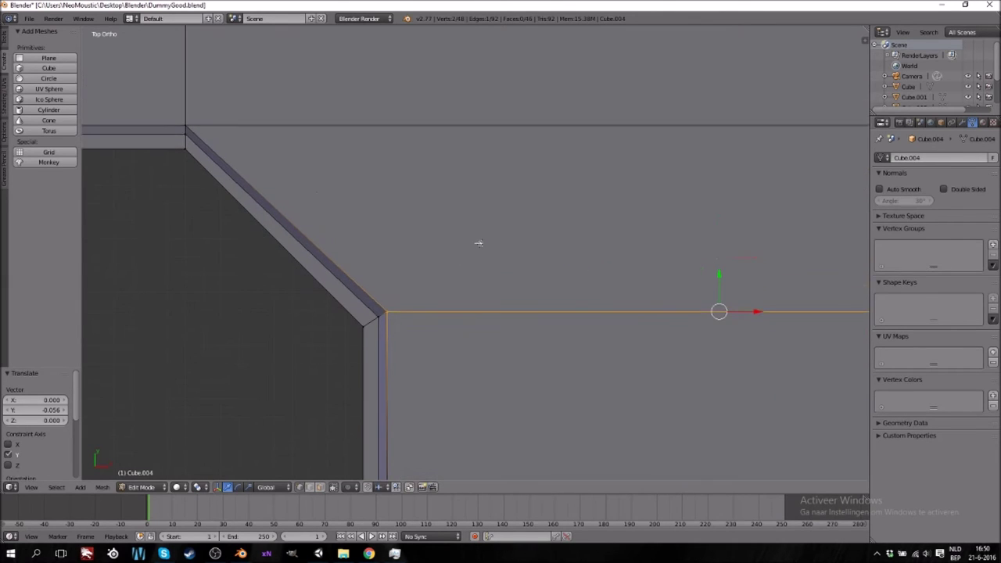
scroll(478, 242, "up", 4, "shift")
scroll(485, 262, "right", 6, "ctrl")
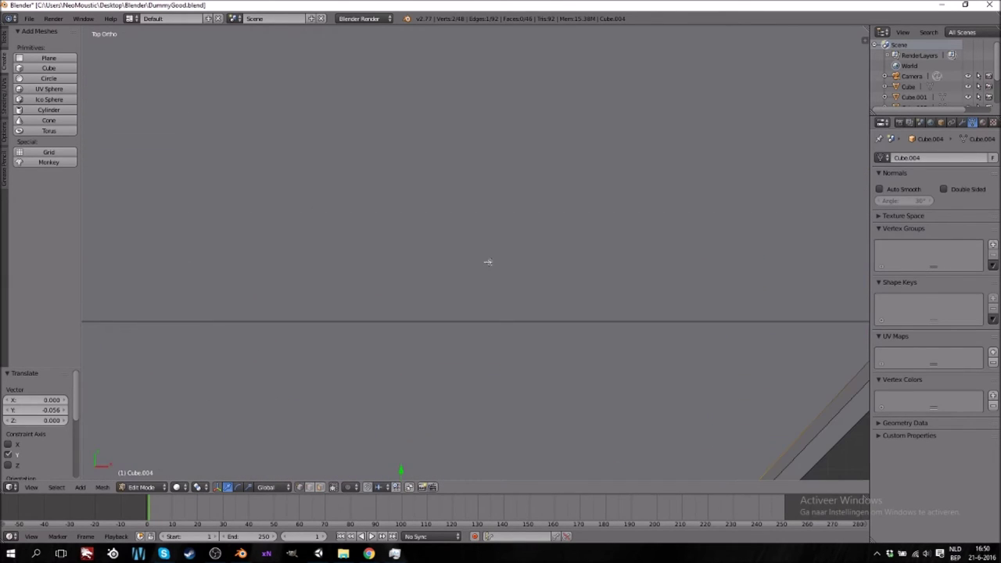
scroll(488, 262, "right", 8, "ctrl")
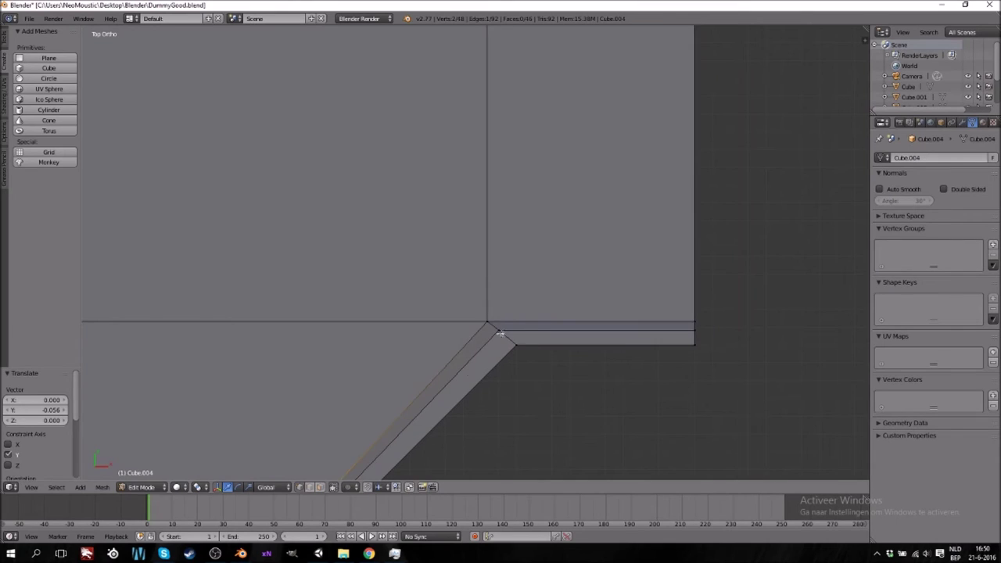
scroll(501, 335, "up", 10, "shift")
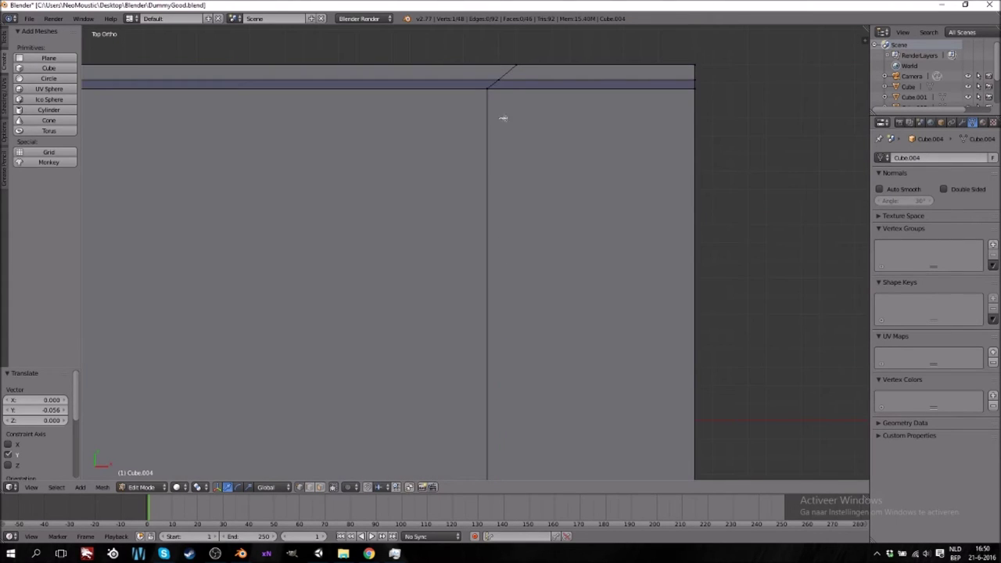
right_click(504, 83, "shift")
scroll(531, 356, "down", 14, "shift")
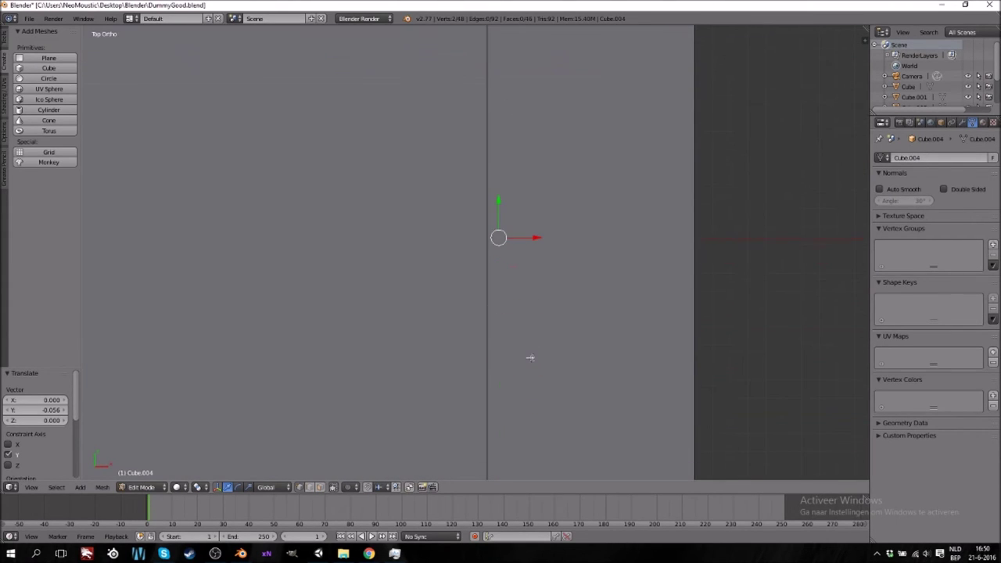
scroll(531, 358, "down", 4)
scroll(531, 358, "down", 7, "shift")
scroll(519, 345, "up", 1, "shift")
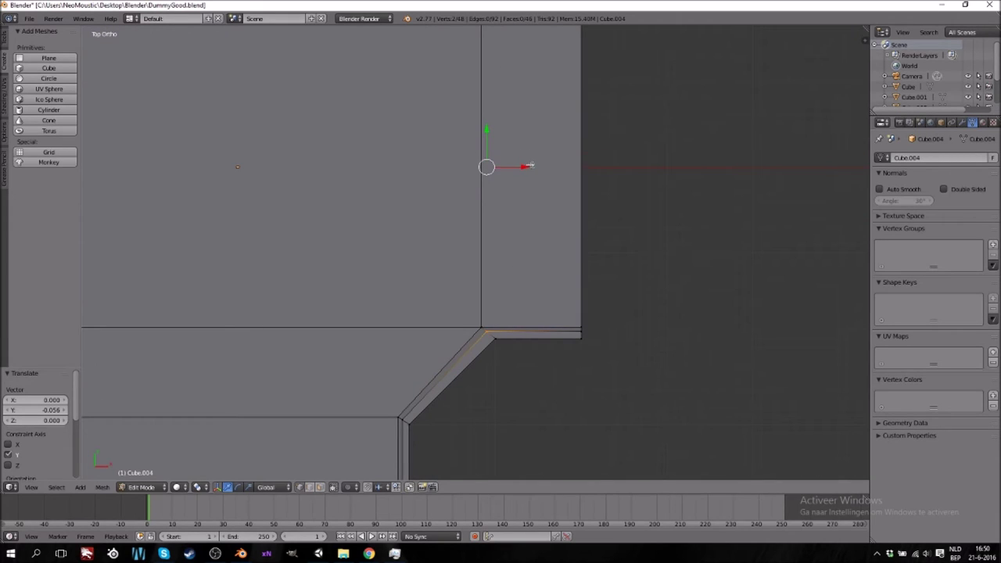
left_click_drag(530, 165, 527, 167)
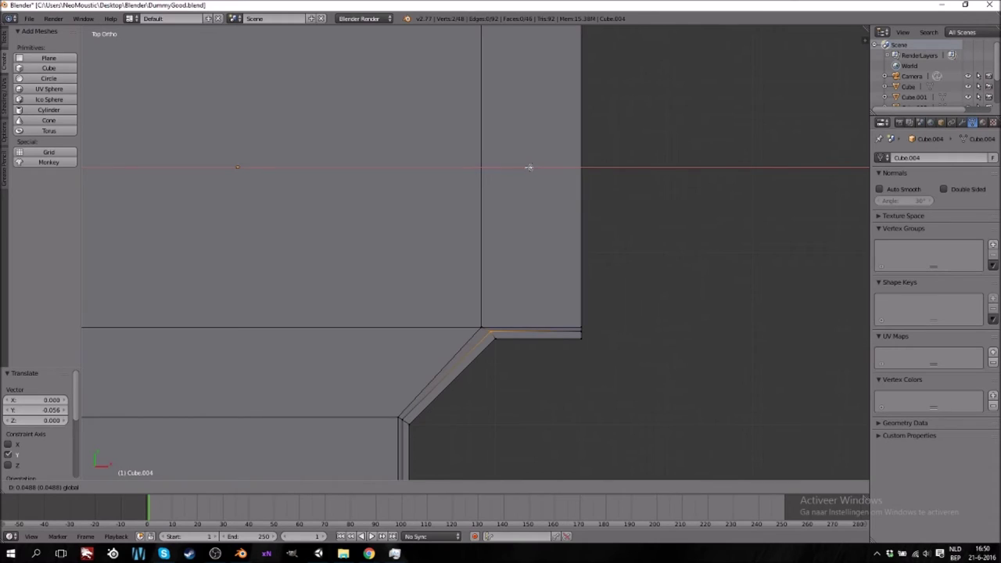
left_click_drag(529, 166, 529, 167)
Move the inner floor edge of the +X arm 0.079 along +X
right_click(479, 325)
scroll(480, 321, "up", 2, "shift")
right_click(483, 75, "shift")
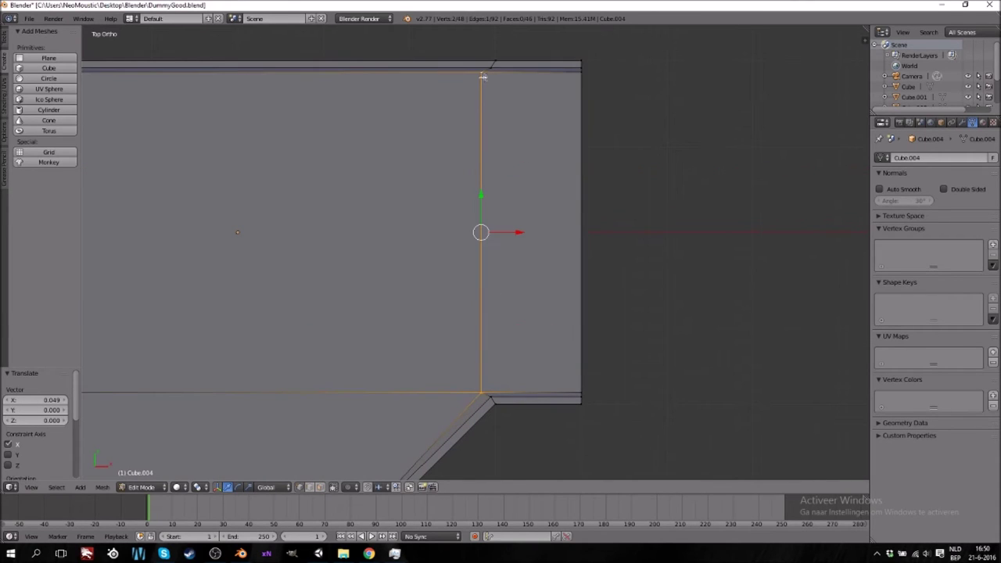
left_click_drag(520, 232, 525, 232)
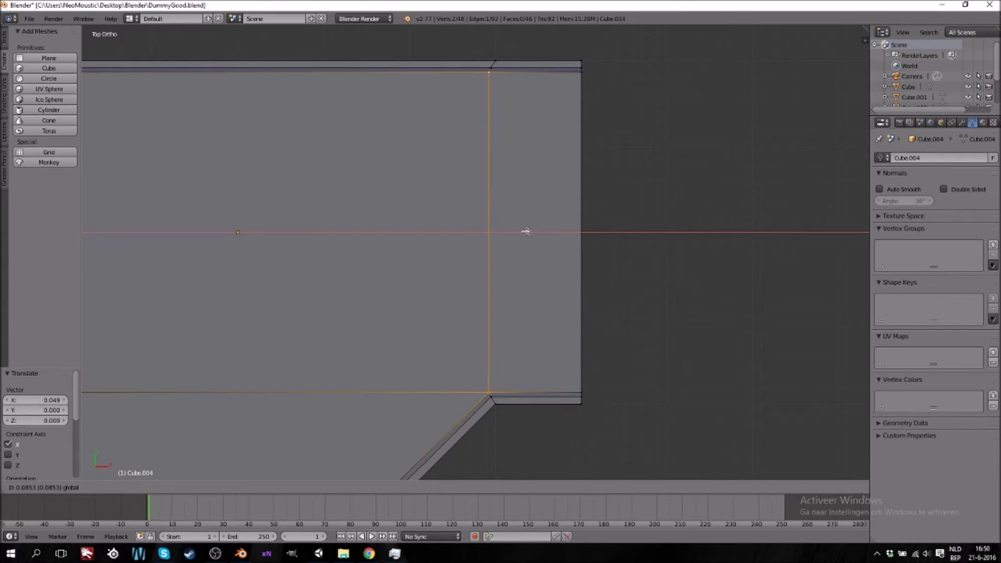
left_click_drag(525, 232, 526, 233)
Move the two middle rim corners of the -X arm slightly along +X toward the piece's centre
scroll(524, 252, "up", 6, "ctrl")
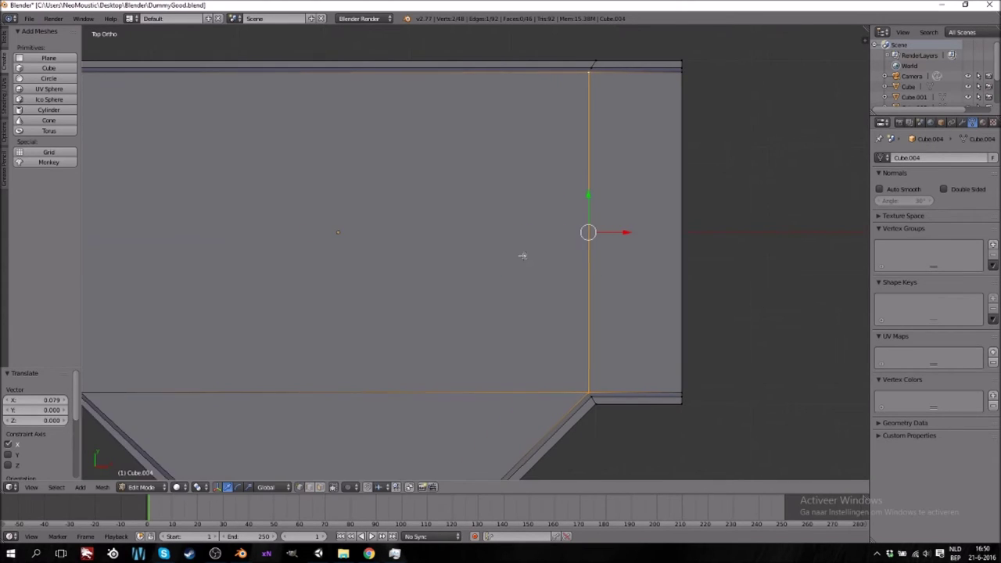
scroll(523, 256, "up", 5, "ctrl")
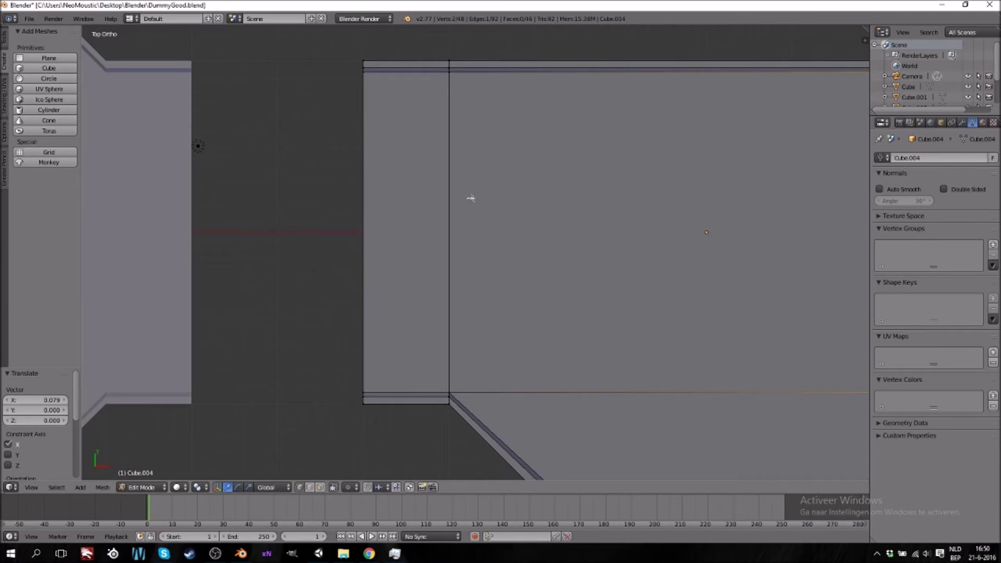
right_click(450, 67)
right_click(451, 400, "shift")
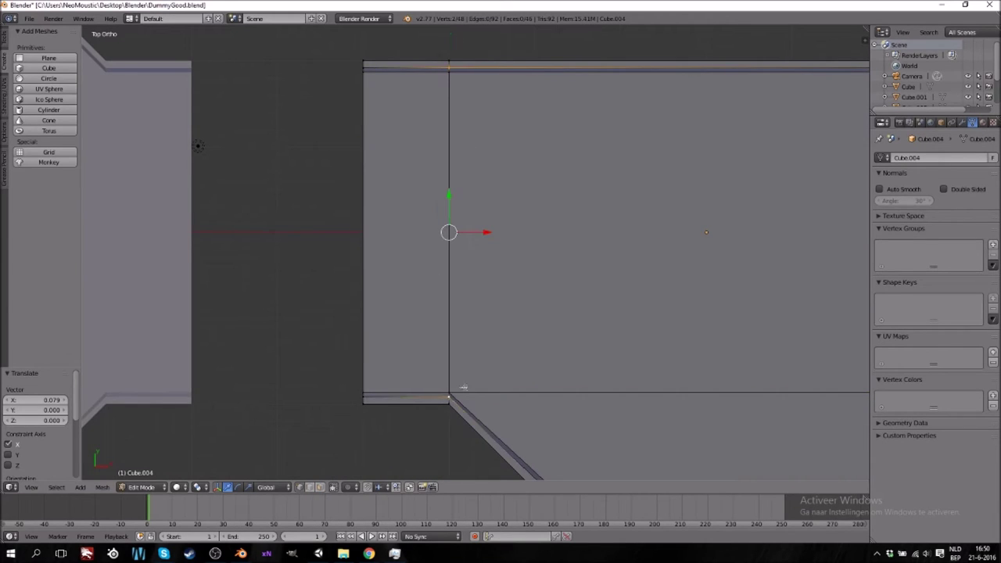
left_click_drag(487, 232, 493, 255)
Shift the inner floor edge of the -X arm along +X and review the piece in Object Mode
right_click(449, 389)
right_click(450, 79, "shift")
left_click_drag(487, 233, 500, 232)
key("Tab")
scroll(540, 293, "down", 6)
scroll(569, 367, "down", 3, "shift")
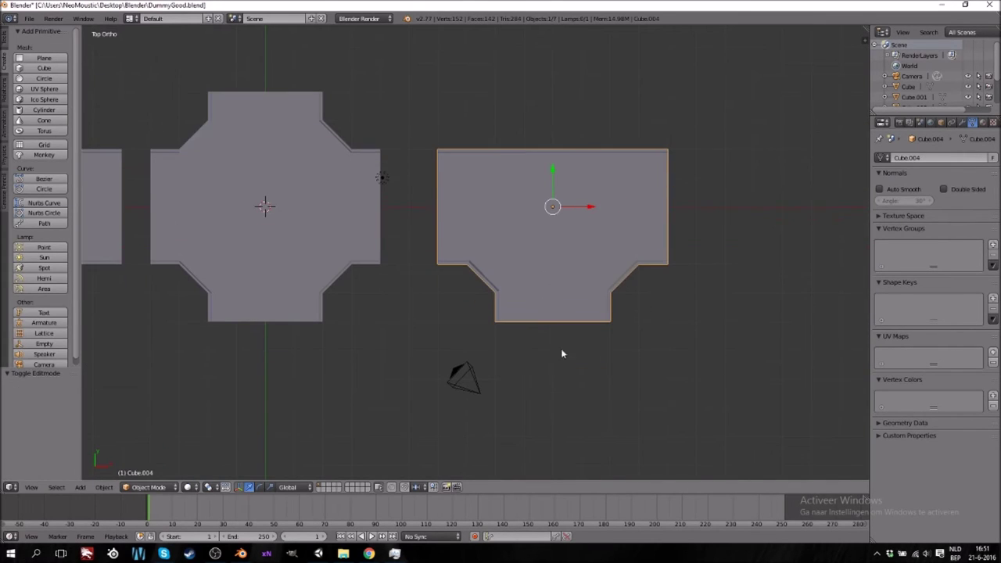
scroll(564, 359, "up", 3)
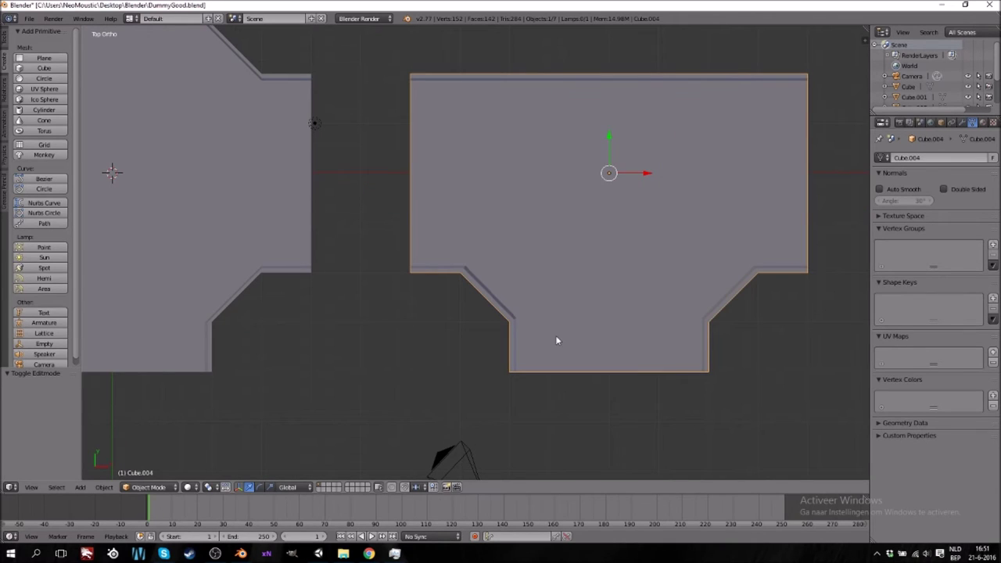
Fine-tune the two middle rim corners of the -X arm by -0.012 along X
key("Tab")
scroll(516, 327, "up", 3)
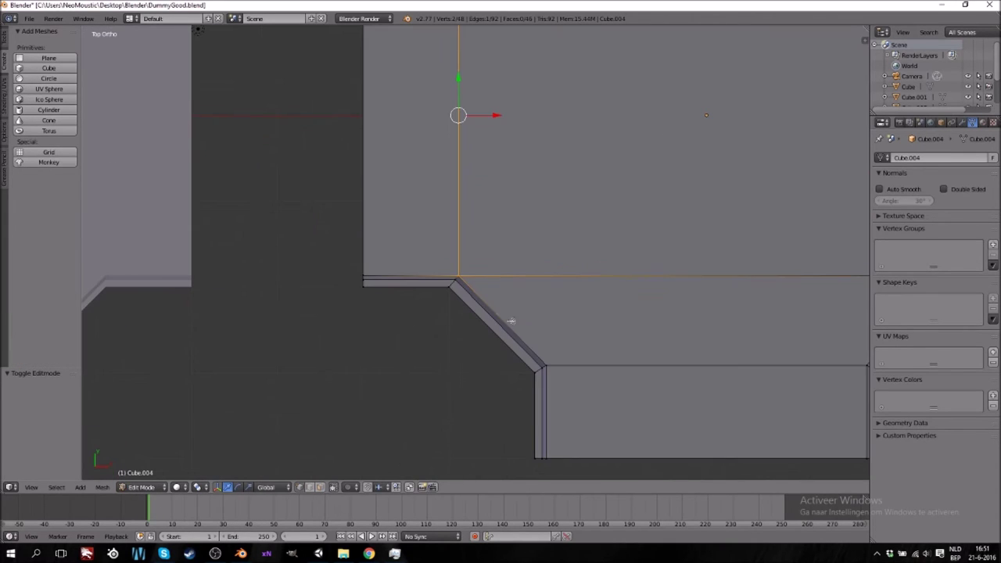
right_click(456, 279)
scroll(467, 160, "up", 2, "shift")
scroll(467, 160, "up", 1, "shift")
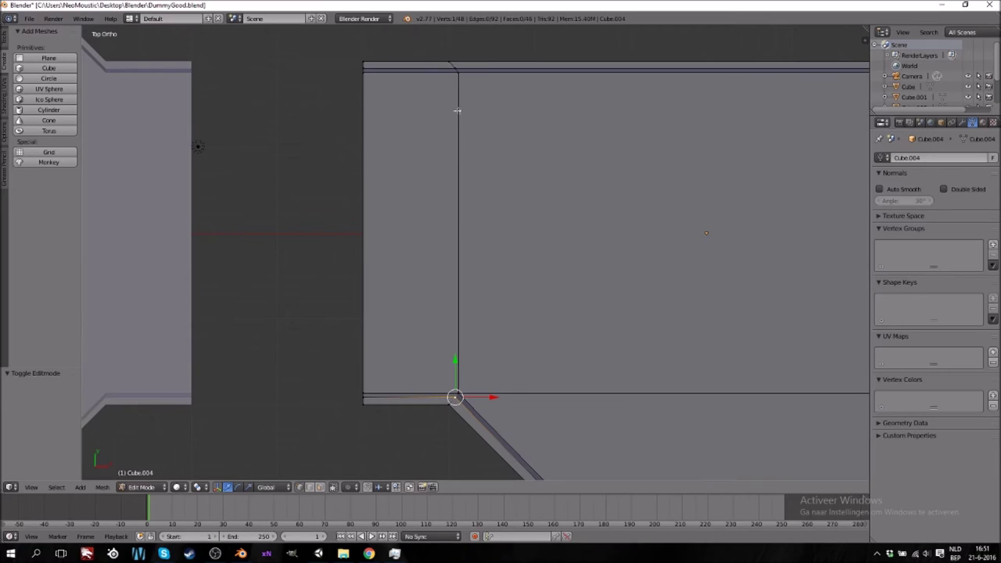
right_click(452, 66, "shift")
left_click_drag(492, 232, 489, 233)
Select the inner floor corner where the -X arm meets the angled rim
right_click(463, 387)
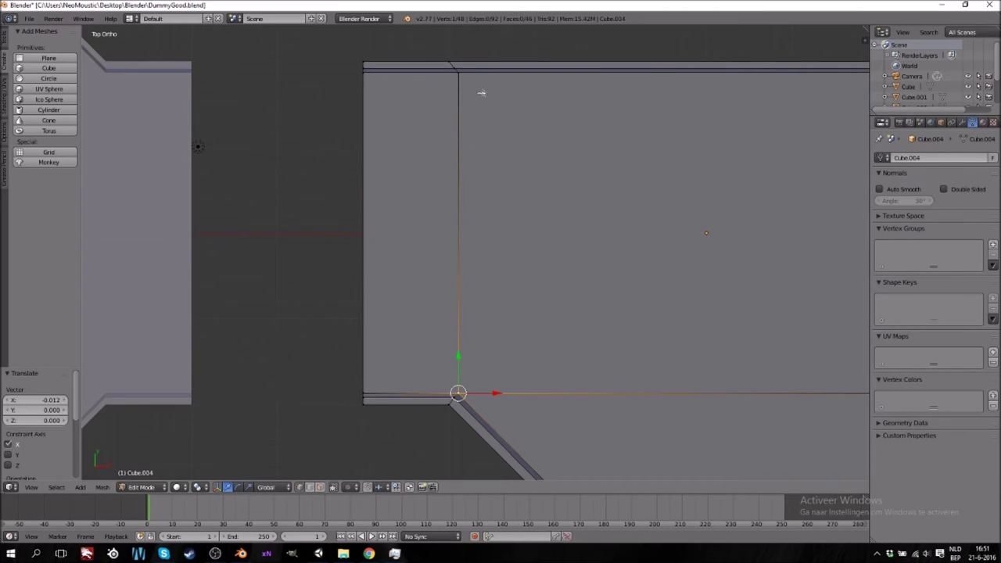
Shift the pair of vertices on the T-shaped tile's inner vertical edge line slightly along X
right_click(459, 73, "shift")
left_click_drag(500, 233, 497, 232)
key("Tab")
scroll(530, 266, "down", 7, "shift")
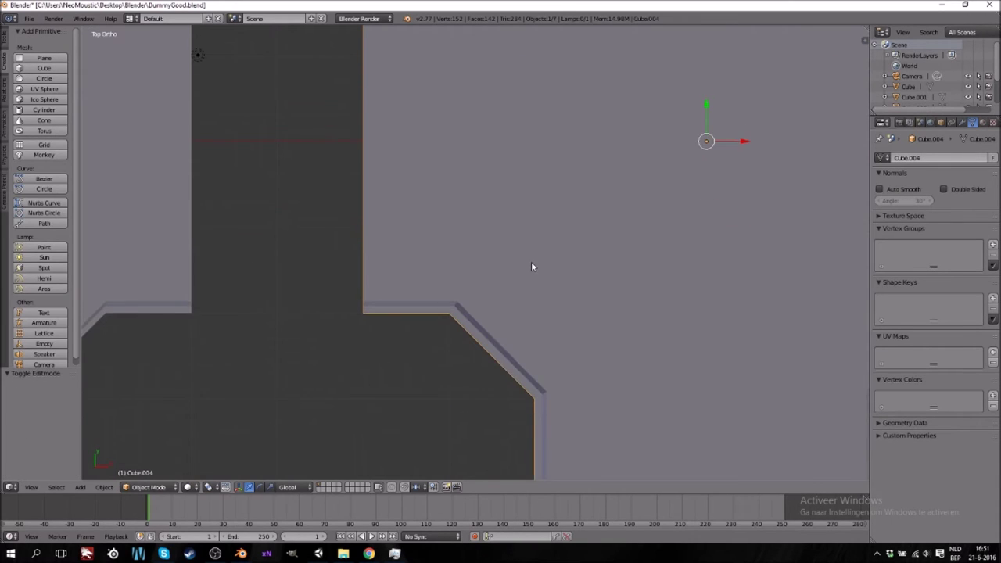
Move the two inner vertices at the lower chamfer ends of the cross-shaped tile about 0.067 along Y
scroll(531, 267, "down", 2, "shift")
scroll(531, 266, "up", 8, "ctrl")
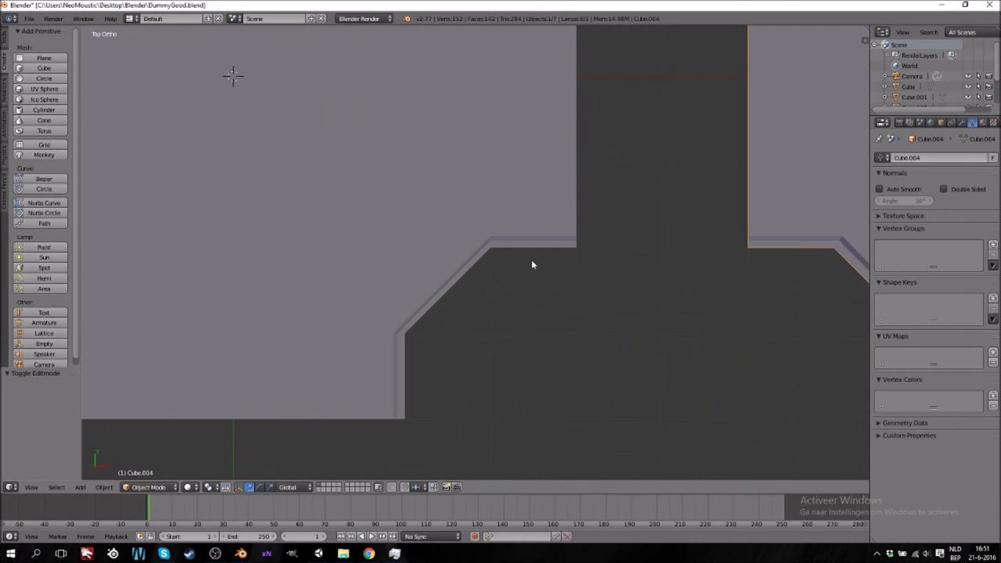
scroll(532, 260, "up", 4, "ctrl")
key("Tab")
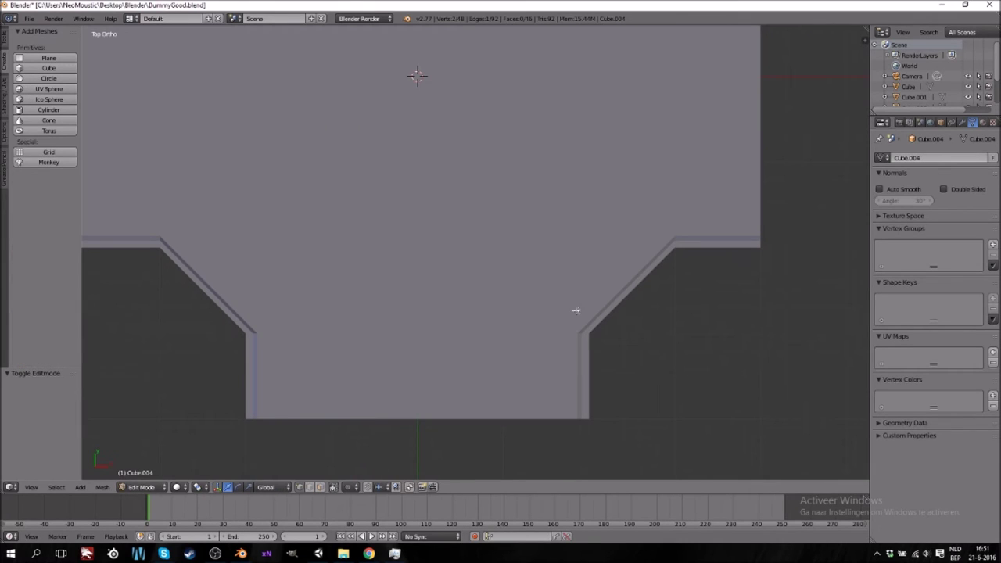
key("Tab")
right_click(576, 311)
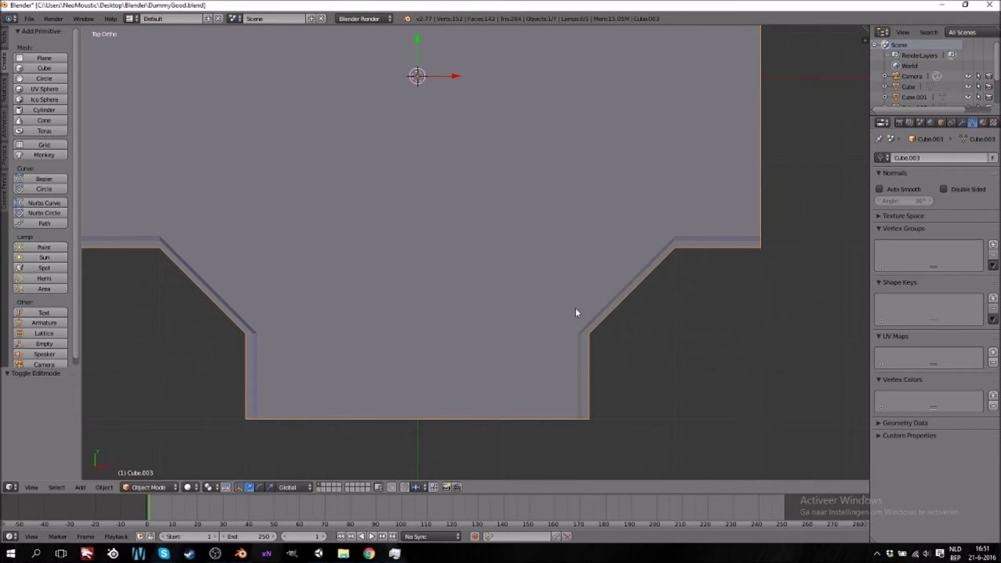
key("Tab")
right_click(583, 335)
right_click(252, 335, "shift")
key("g")
key("y")
left_click(252, 329)
Adjust the inner border vertices at the upper ends of the cross-shaped tile's lower chamfers along X and Y
scroll(259, 313, "down", 7, "ctrl")
right_click(278, 240)
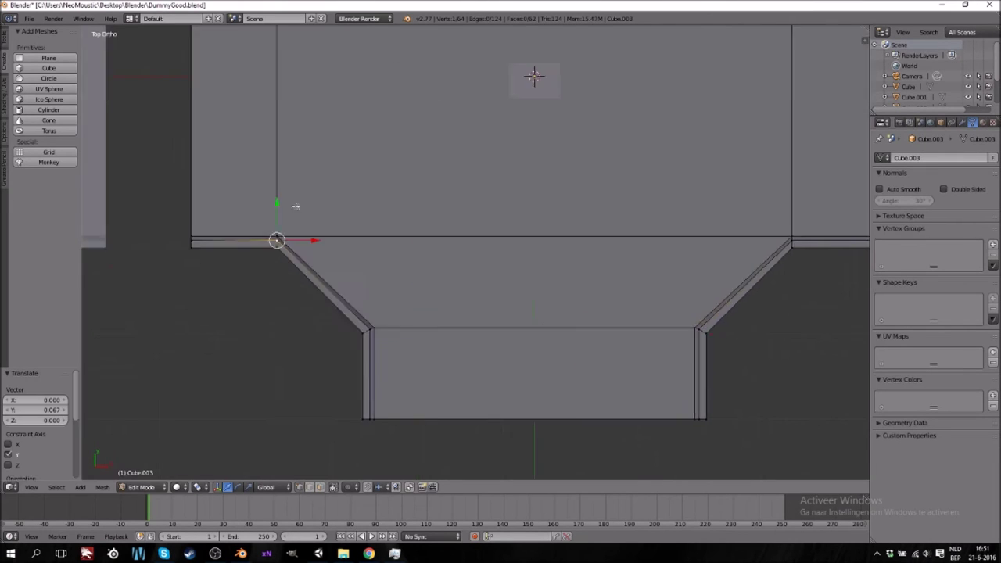
key("g")
key("x")
left_click(526, 271)
key("g")
key("y")
left_click(420, 170)
key("Tab")
scroll(469, 289, "down", 8)
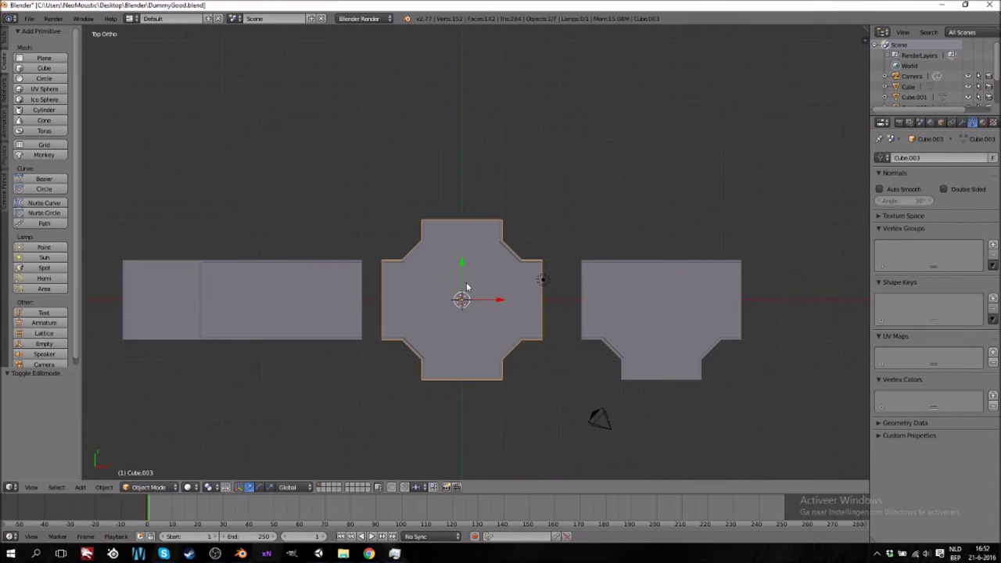
Move the small square tile -1 along X and rotate the long rectangular tile 90 degrees
right_click(172, 299)
left_click_drag(204, 299, 190, 300, "ctrl")
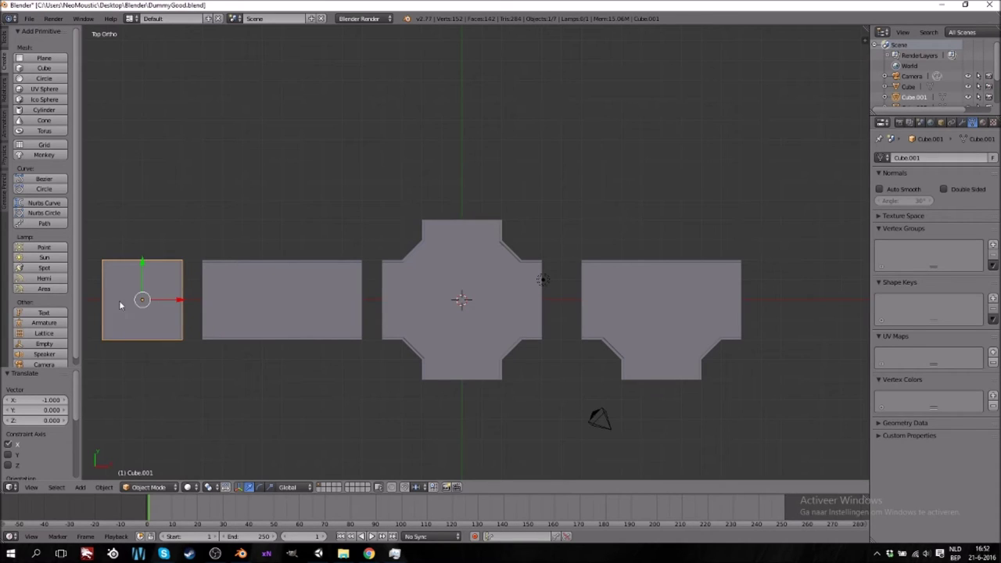
right_click(255, 295)
type("r90")
key("Return")
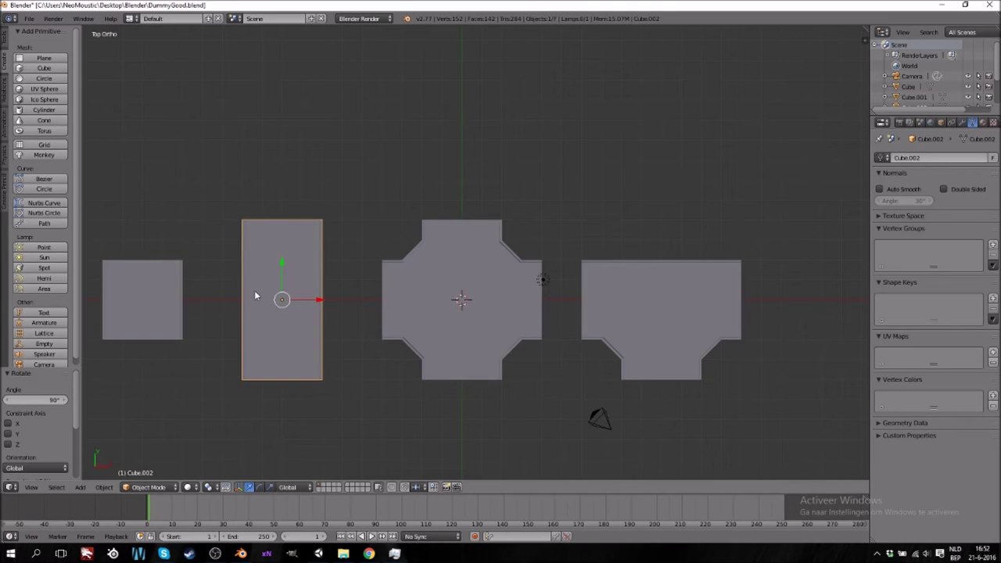
Move the rectangular tile 2 units and the square tile 4 units along X
type("gx2")
key("Return")
right_click(167, 304)
type("gx")
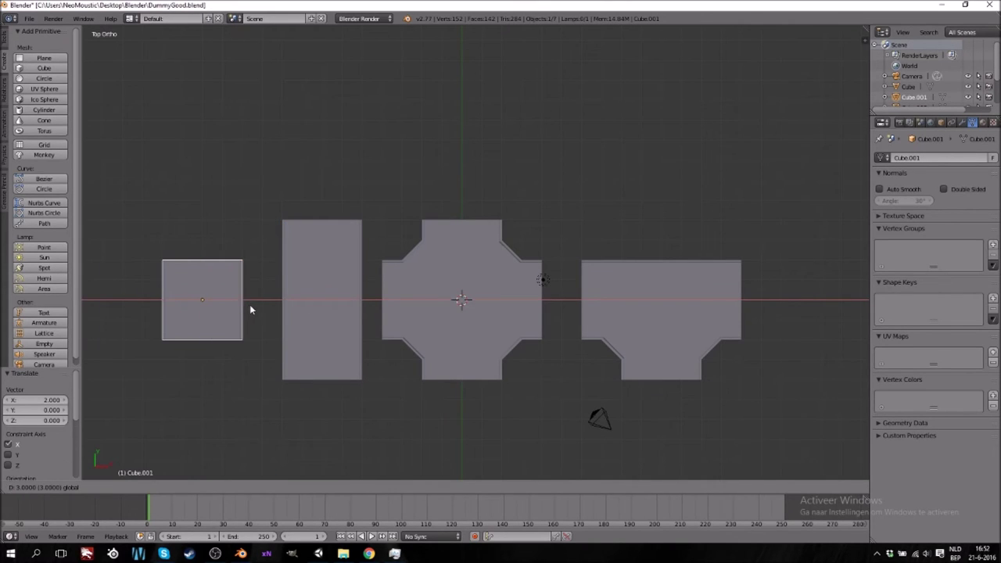
type("4")
key("Return")
Edit the square tile's mesh and select the bottom edge and first rim corner edges at one open end
middle_click_drag(256, 309, 498, 353)
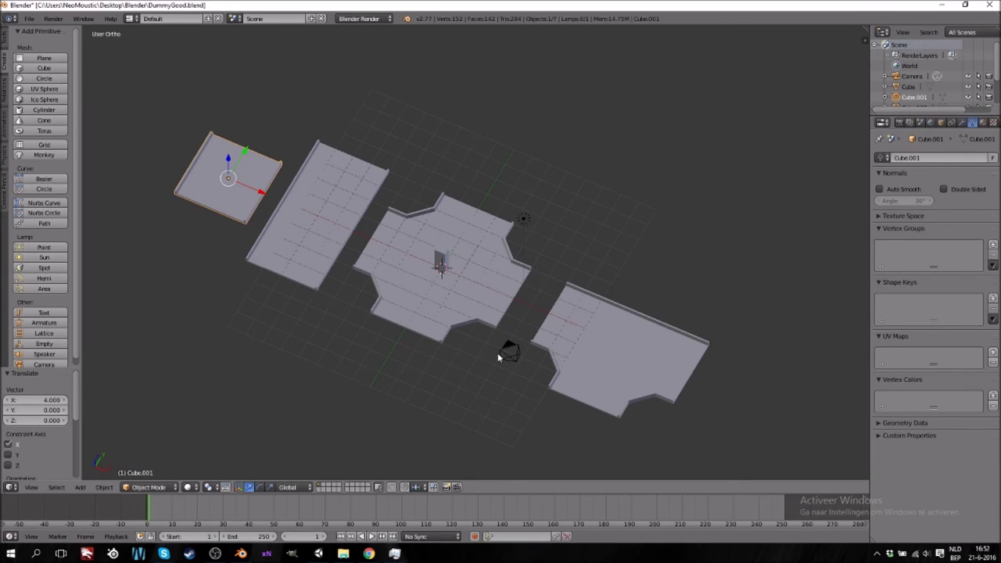
middle_click_drag(432, 342, 440, 342)
middle_click_drag(350, 320, 325, 315)
key("Tab")
scroll(326, 315, "down", 8, "shift")
scroll(351, 252, "down", 8, "ctrl")
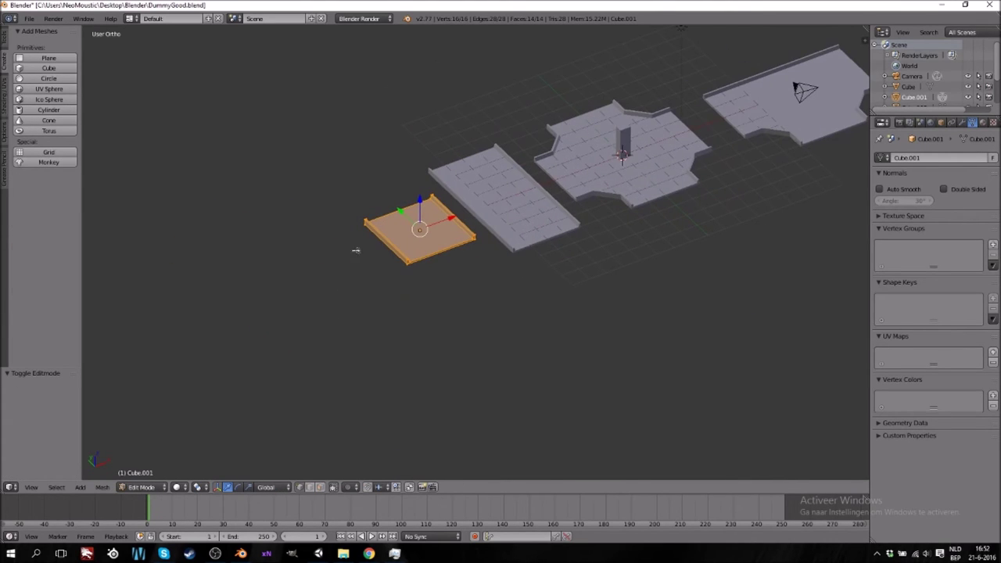
scroll(441, 259, "up", 8)
scroll(374, 207, "down", 12, "ctrl")
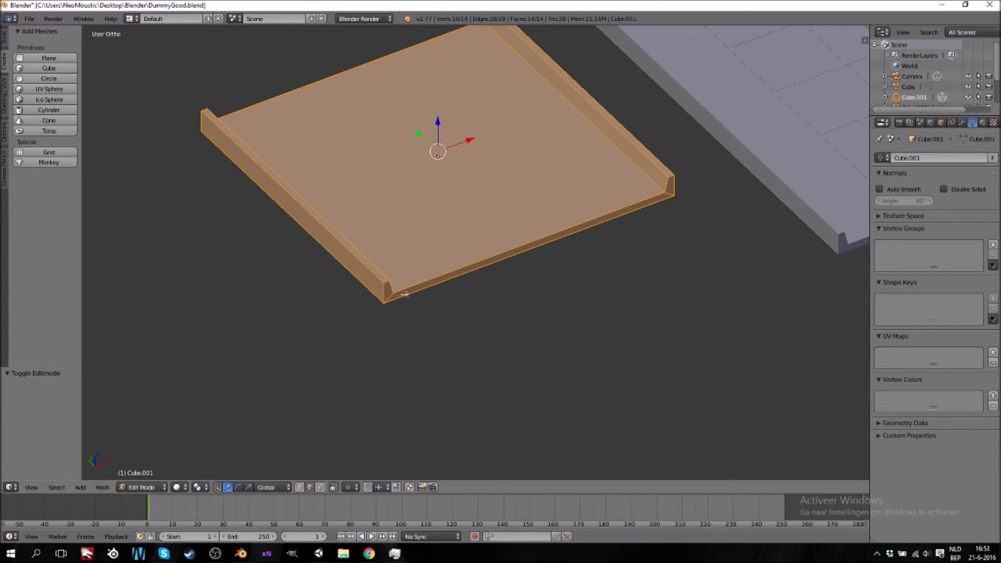
right_click(391, 297)
right_click(419, 290, "shift")
right_click(393, 289, "shift")
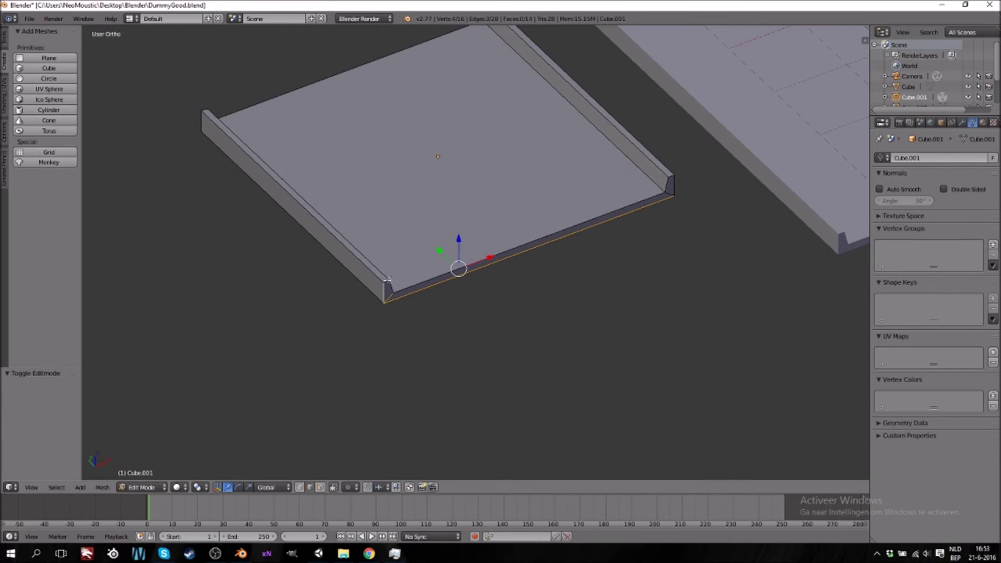
right_click(387, 280, "shift")
Extend the selection to the square tile's far corner edges and the bottom edge of the opposite open end
middle_click_drag(268, 221, 315, 223)
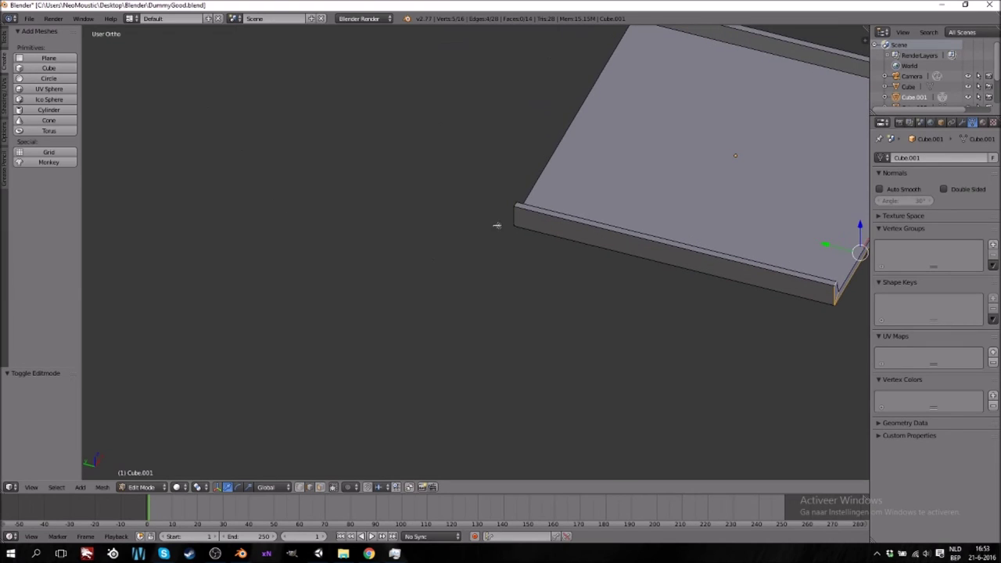
right_click(514, 216, "shift")
middle_click_drag(514, 216, 554, 238)
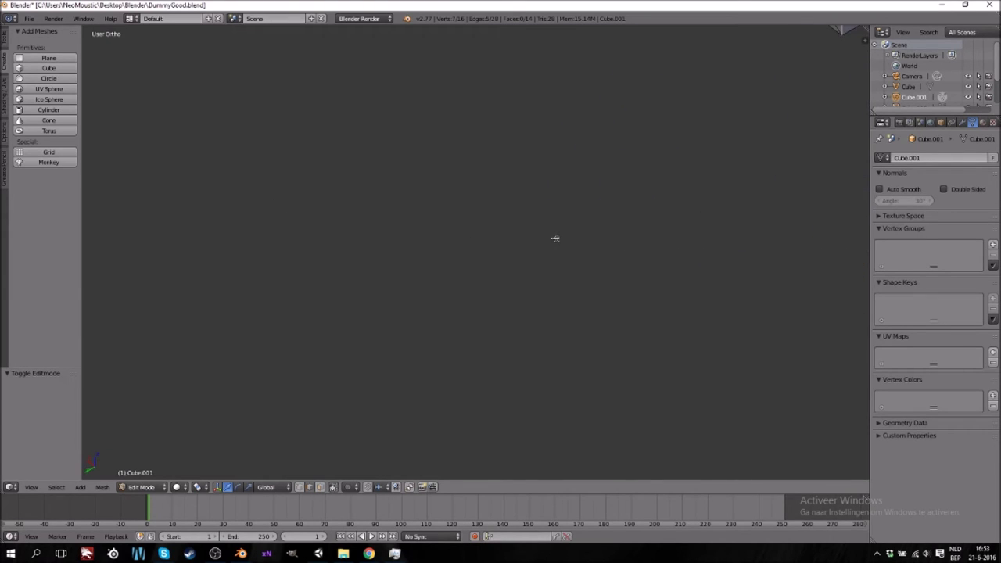
key("Home")
right_click(454, 399, "shift")
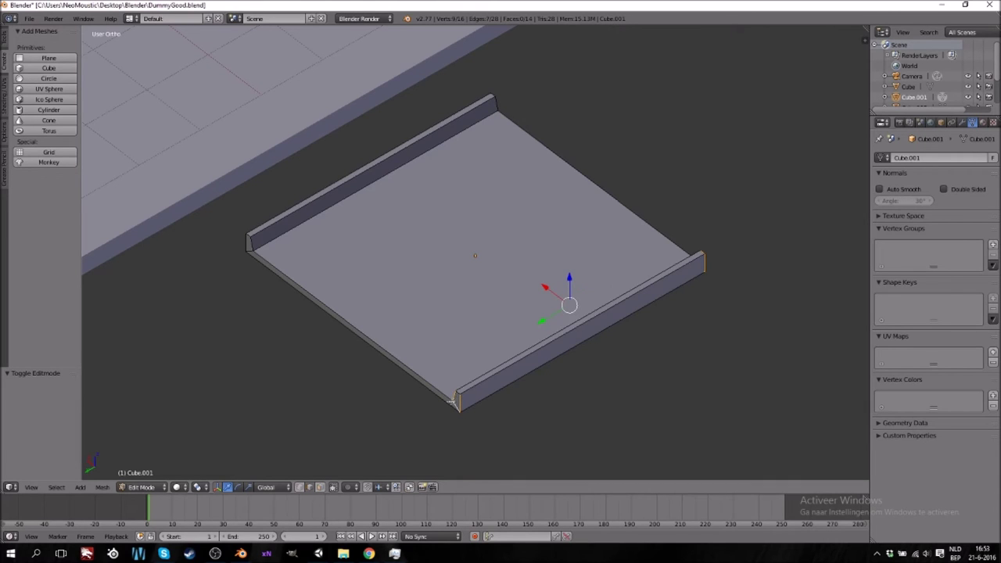
right_click(369, 345, "shift")
middle_click_drag(322, 297, 454, 310)
right_click(500, 395, "shift")
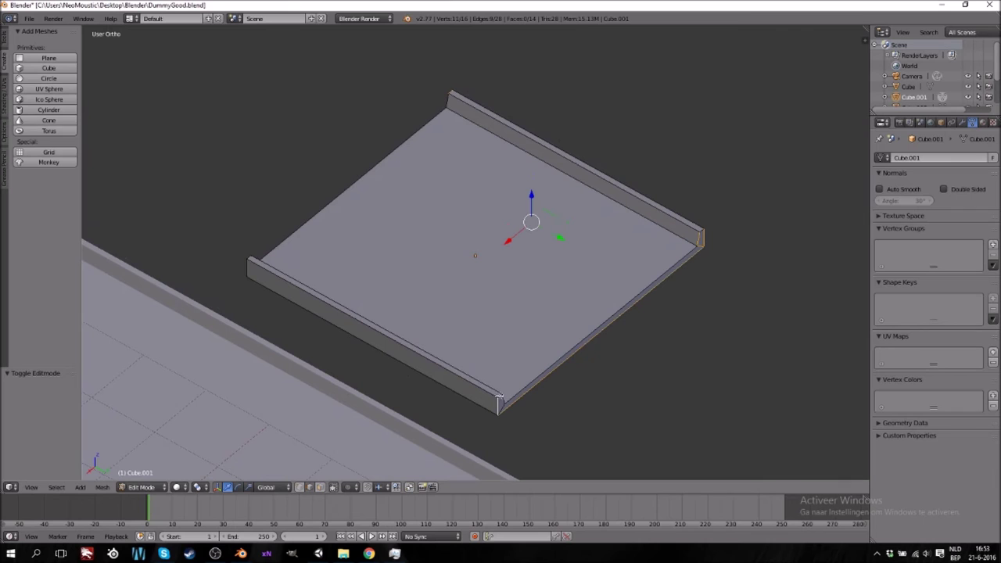
right_click(503, 397, "shift")
Add the remaining rim corner and short top edges of the square tile to the edge selection
middle_click_drag(438, 386, 405, 353)
right_click(333, 346, "shift")
right_click(334, 346, "shift")
right_click(646, 337, "shift")
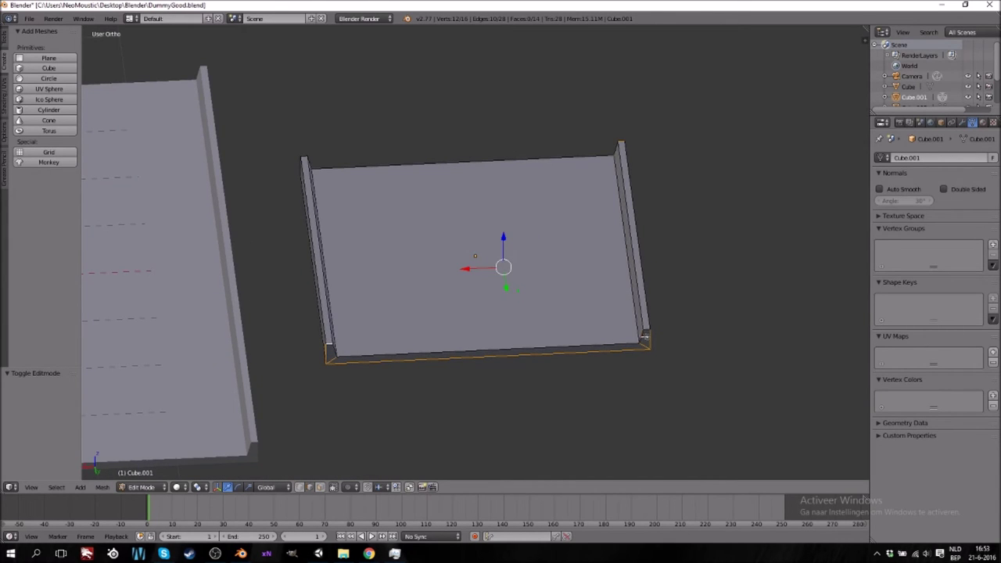
right_click(646, 337, "shift")
middle_click_drag(429, 338, 620, 325)
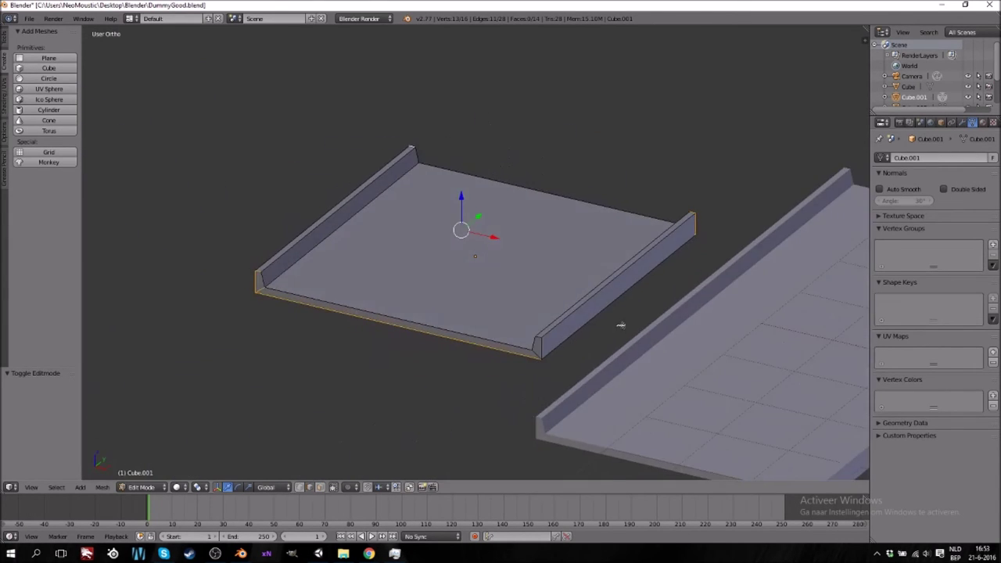
right_click(534, 349, "shift")
right_click(544, 345, "shift")
right_click(540, 338, "shift")
middle_click_drag(515, 325, 592, 326)
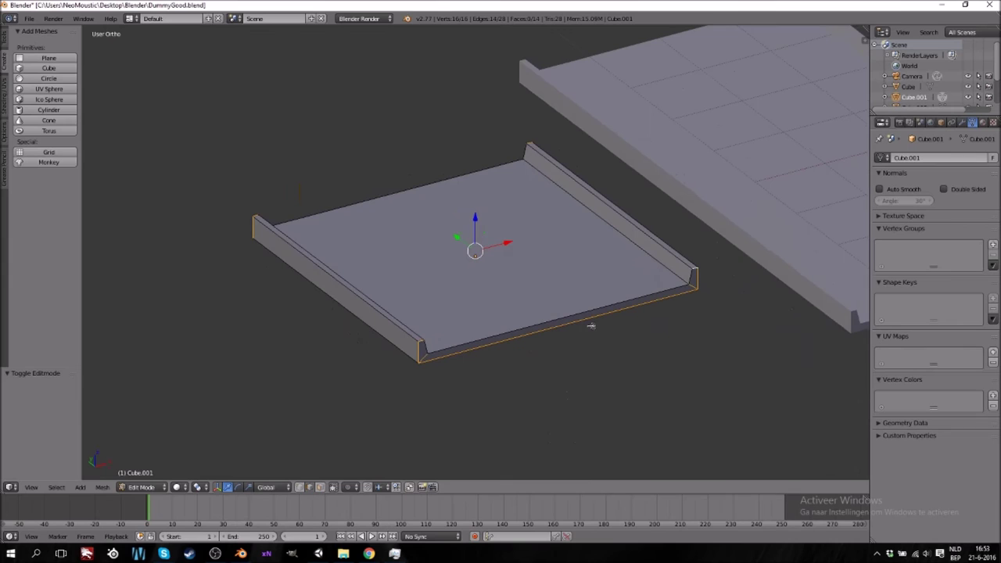
Mark the selected edges of the square tile as seams and leave mesh editing
key("space")
type("Merg")
key("BackSpace")
key("BackSpace")
key("BackSpace")
key("BackSpace")
type("mark")
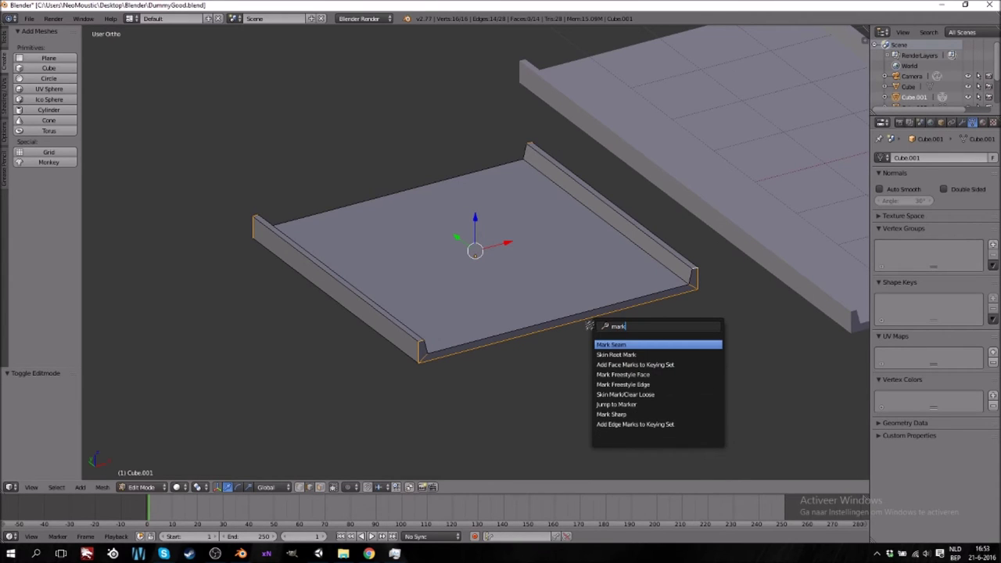
key("Return")
key("Tab")
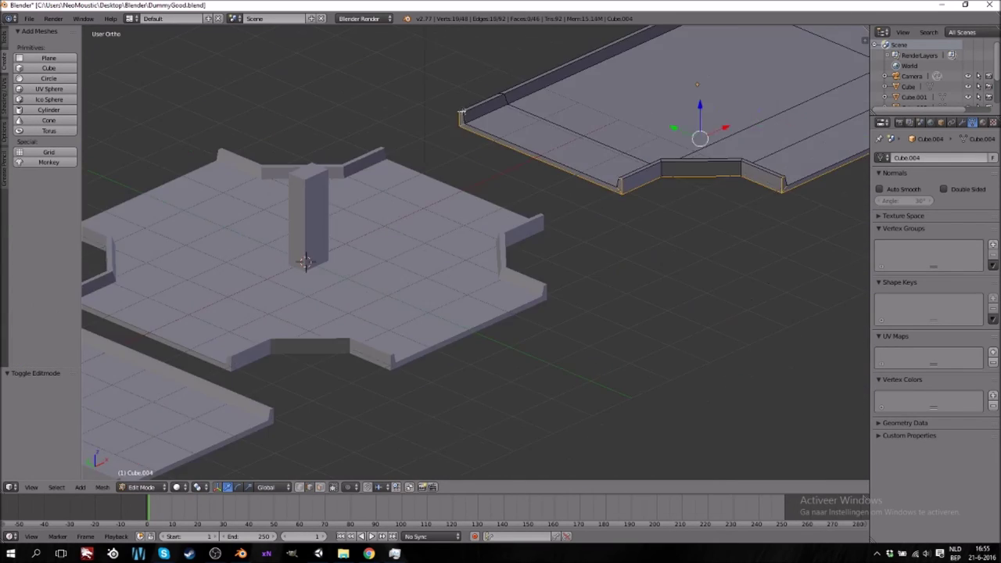
Leave mesh editing on the T-shaped tile and move it -1 along X in top view
key("Tab")
scroll(462, 112, "down", 6)
middle_click_drag(313, 270, 588, 271)
middle_click_drag(415, 255, 568, 254)
middle_click_drag(472, 245, 448, 286)
key("KP_7")
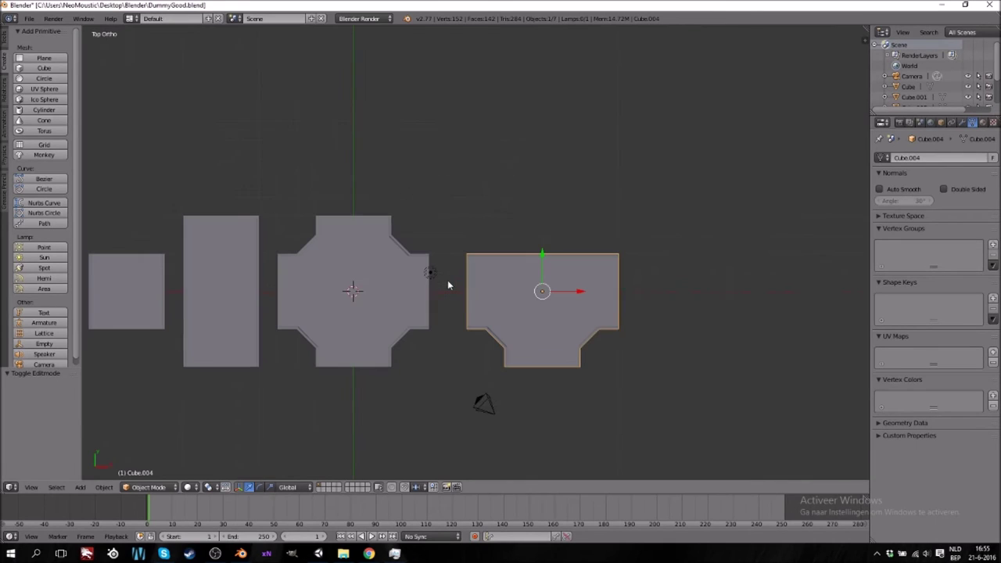
key("g")
key("x")
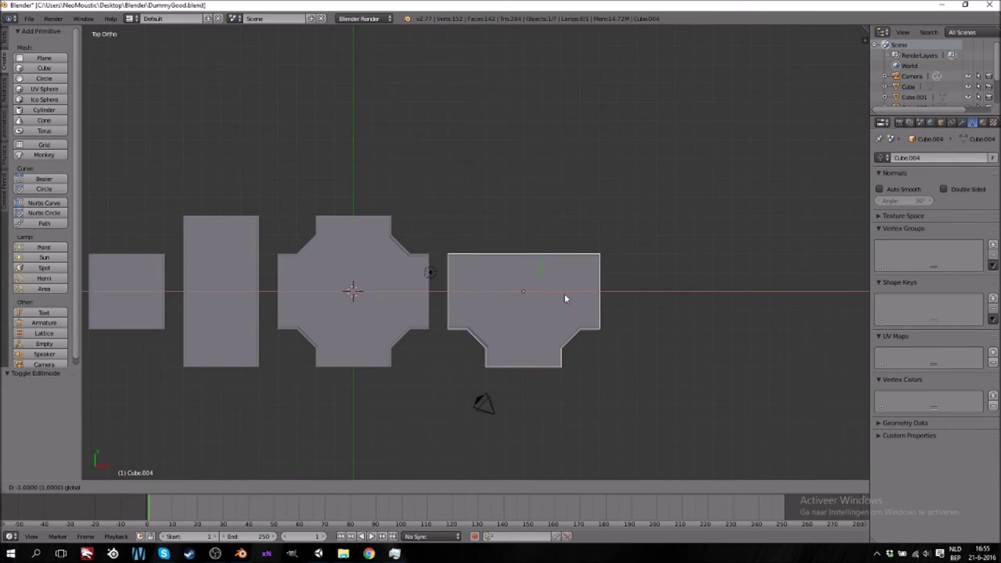
left_click(565, 295)
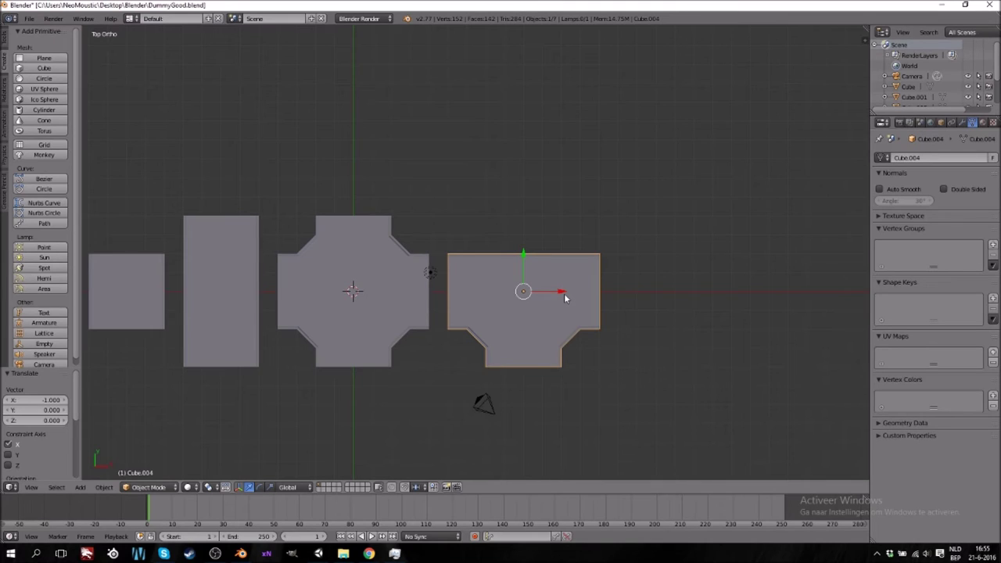
Select all four floor tiles together and move them -20 along X, away from the origin
scroll(519, 316, "down", 2)
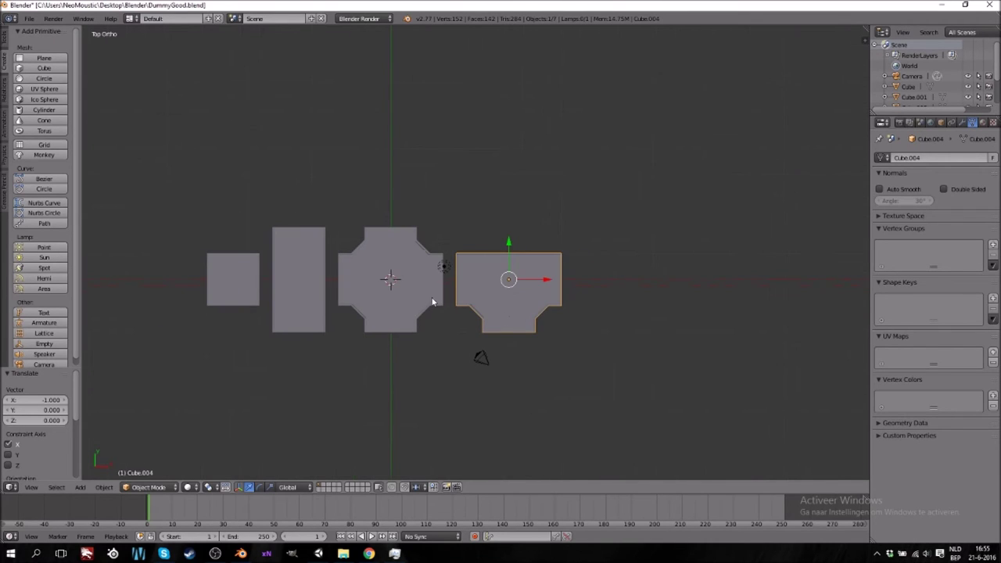
right_click(433, 300)
right_click(412, 307, "shift")
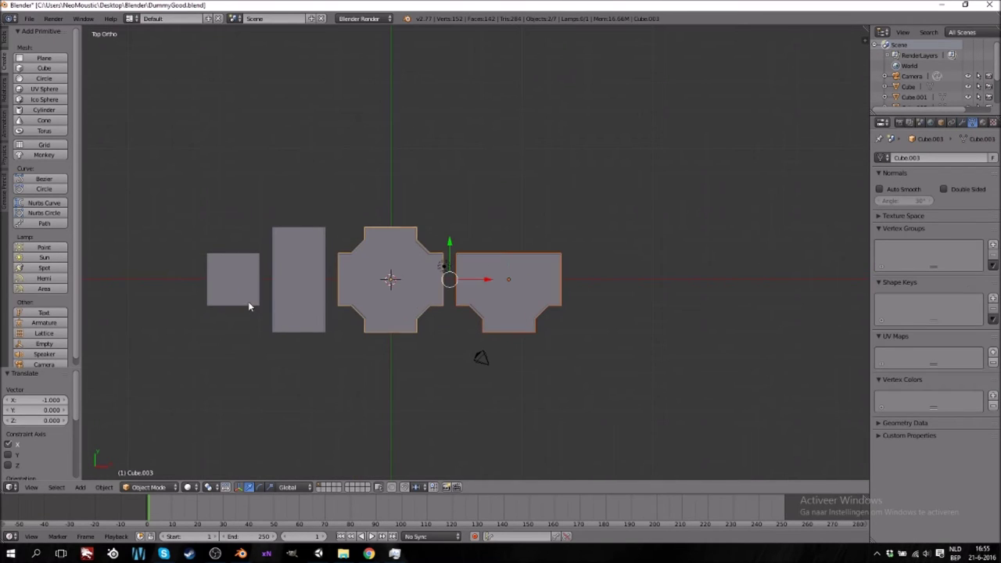
right_click(248, 301, "shift")
right_click(284, 294, "shift")
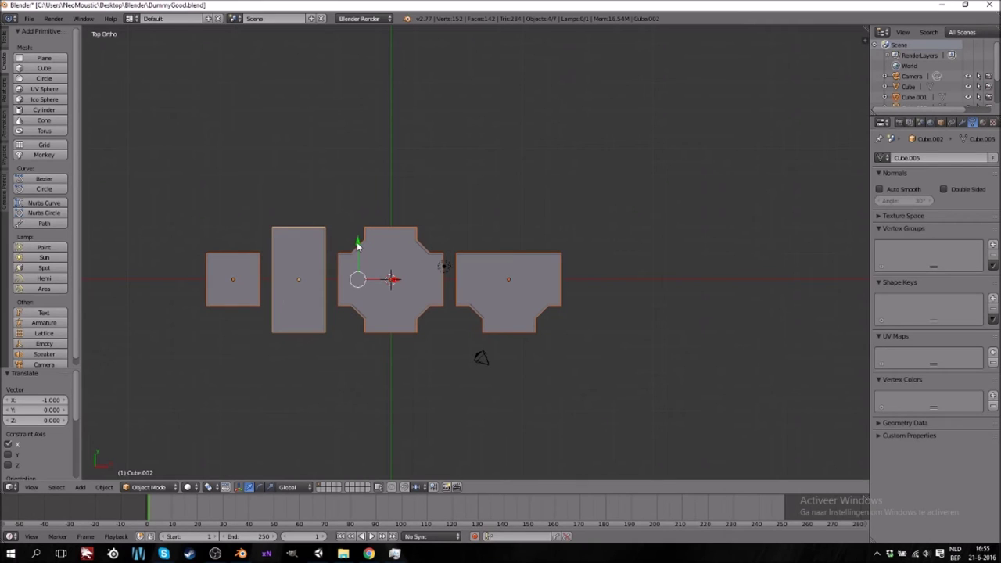
key("g")
key("x")
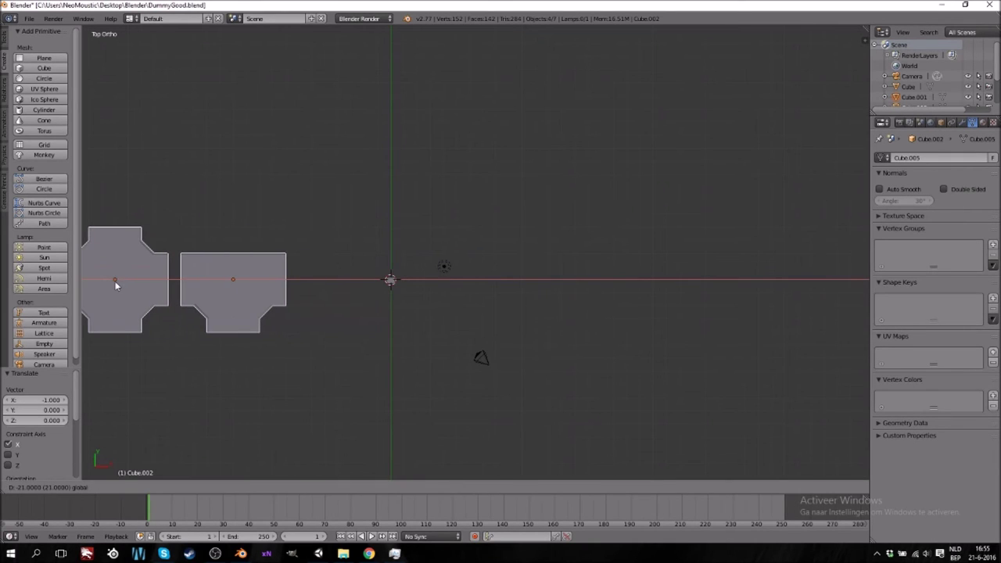
left_click(132, 283)
Add a cube at the origin, around the small reference block
scroll(349, 346, "up", 2)
scroll(349, 342, "down", 10)
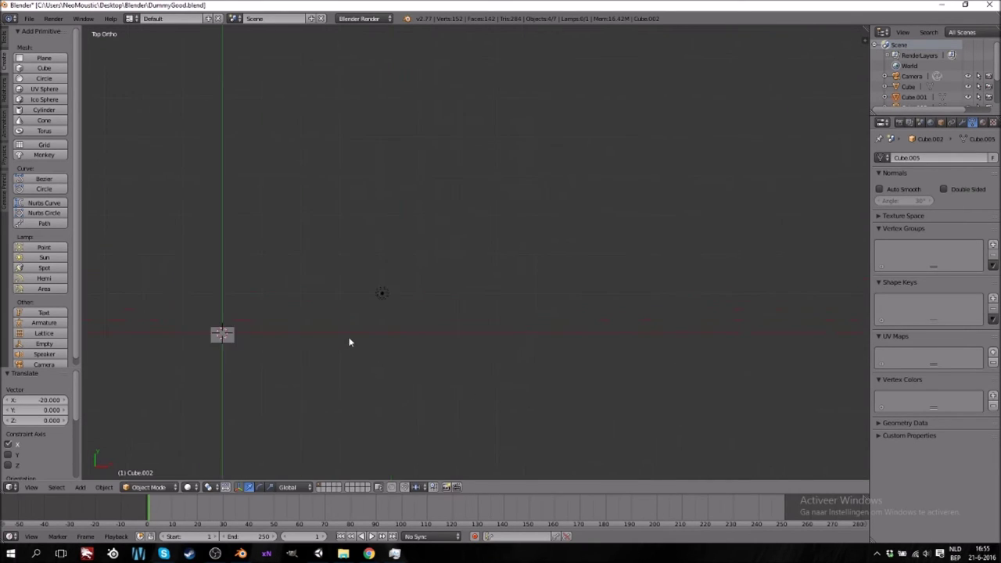
scroll(391, 319, "down", 10, "ctrl")
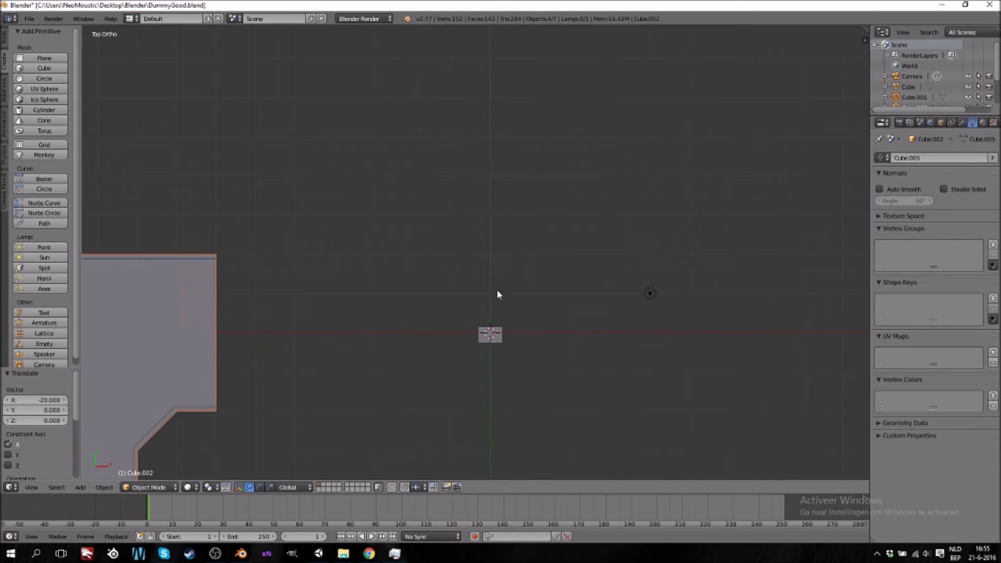
scroll(498, 294, "down", 5, "shift")
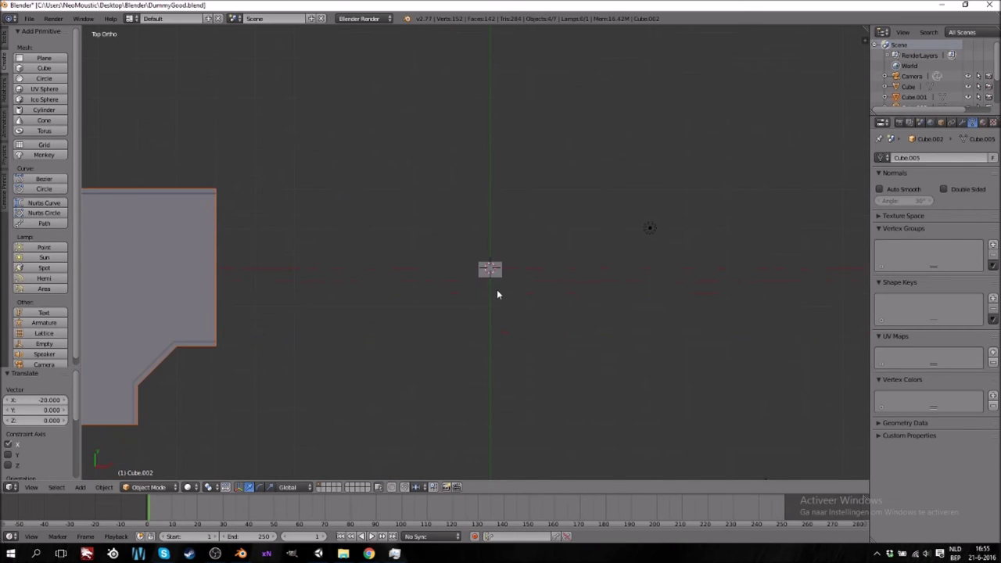
left_click(39, 69)
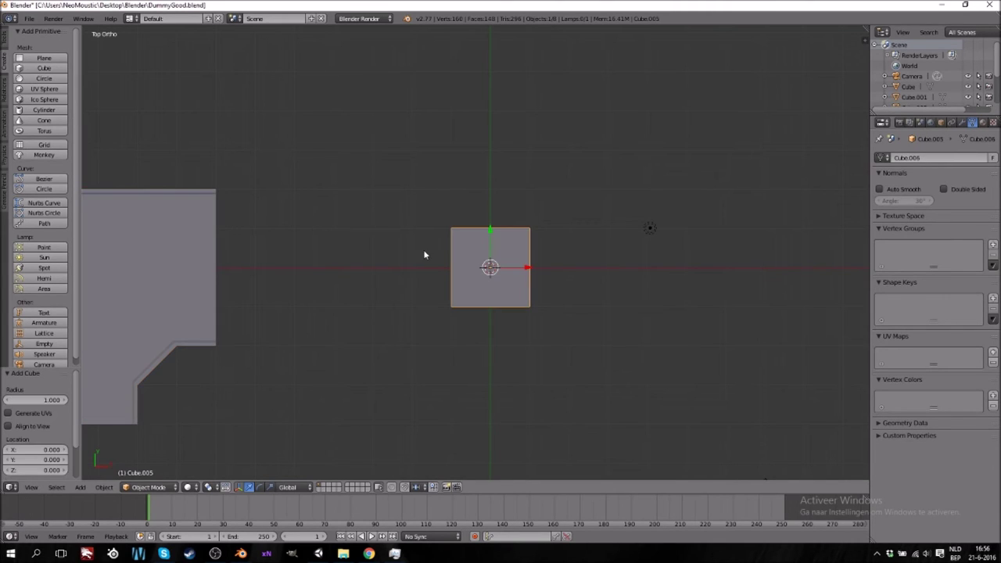
Enter mesh editing on the new cube and scale it to 0.3 along Y
key("Tab")
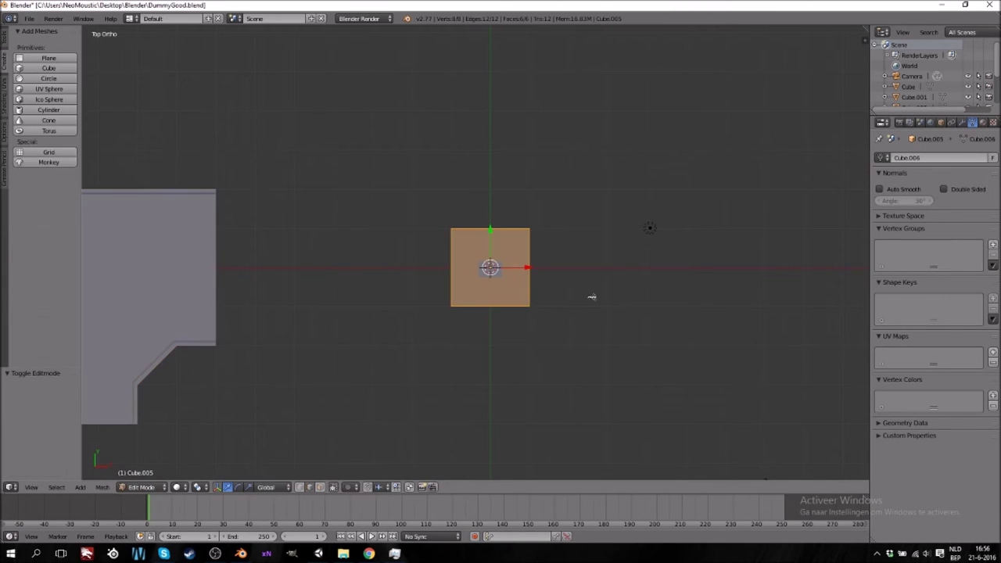
key("s")
key("y")
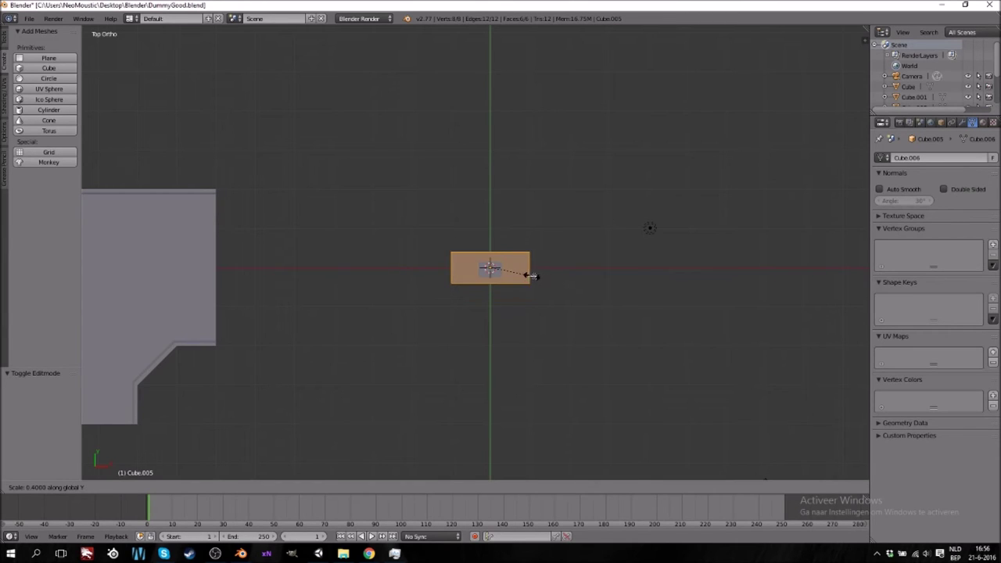
left_click(529, 276)
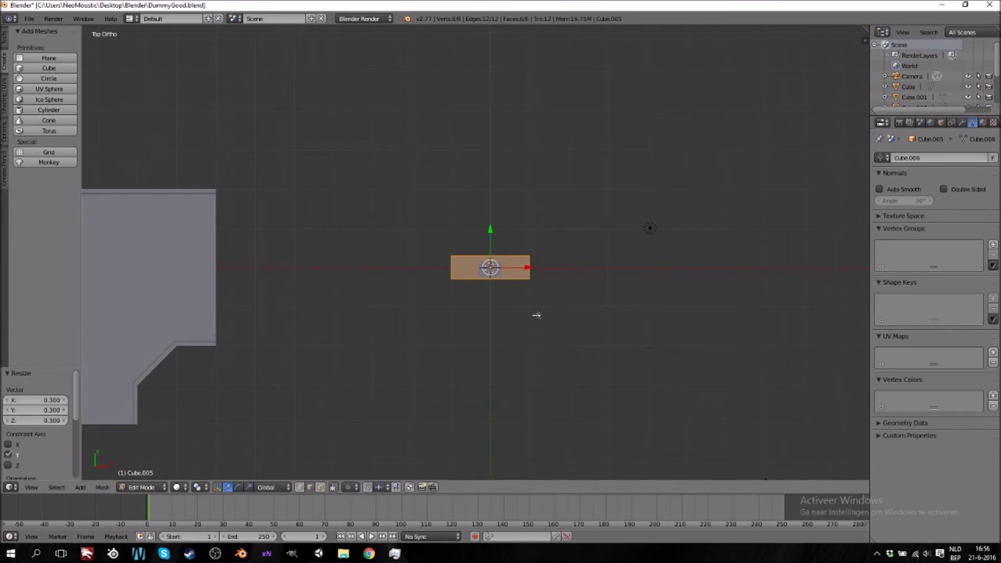
Move the cube's mesh up 1 along Z in front view so its base sits at the origin
key("KP_1")
scroll(496, 260, "up", 12, "shift")
scroll(520, 294, "up", 3)
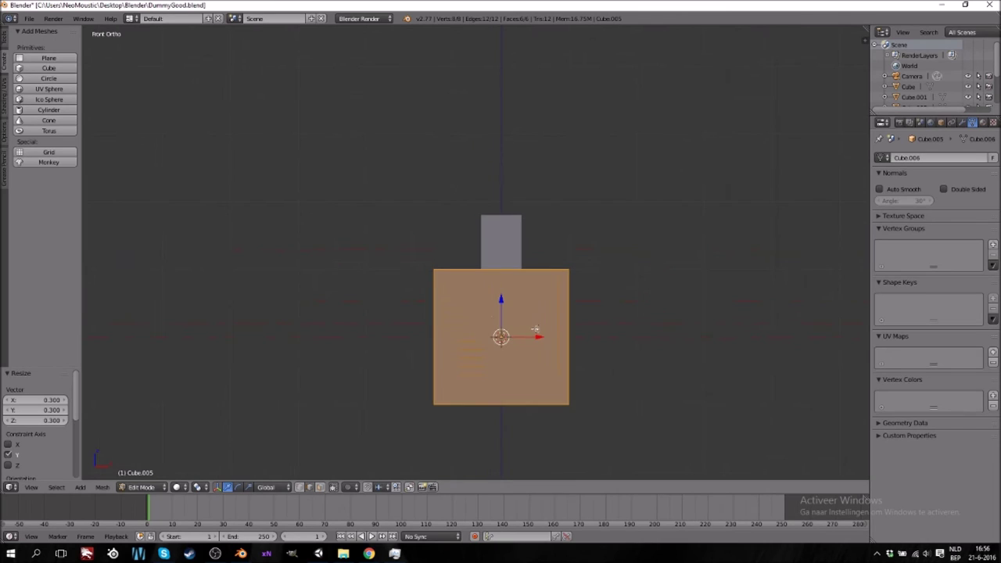
scroll(535, 329, "up", 2)
scroll(535, 329, "down", 2, "shift")
key("g")
key("z")
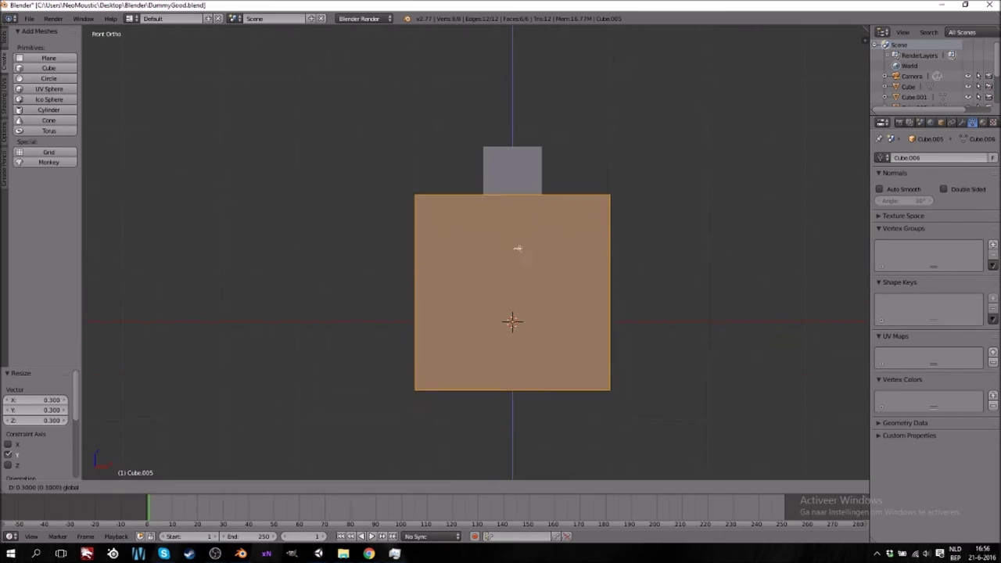
left_click(522, 184)
scroll(541, 284, "up", 2, "shift")
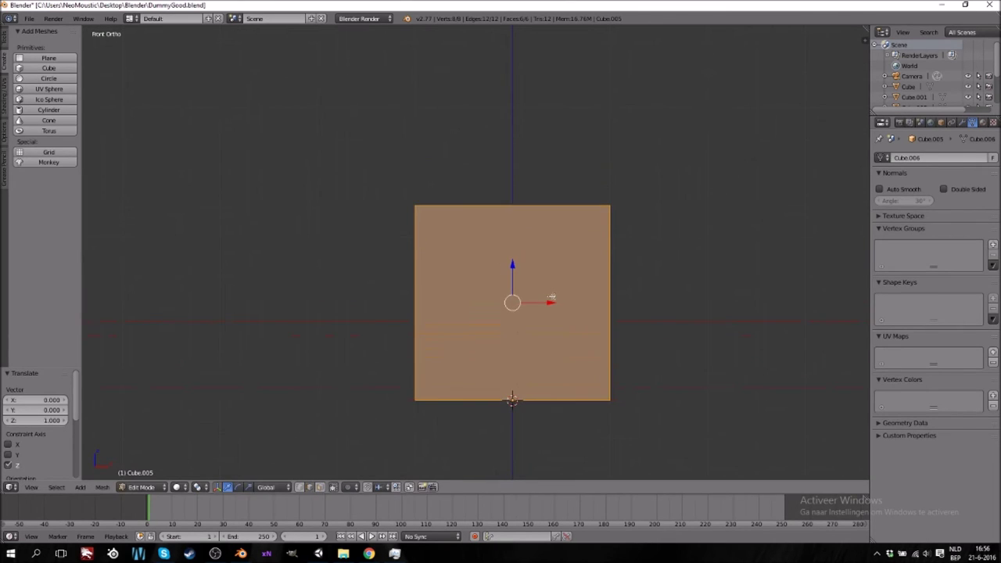
Switch to wireframe display and scale the block to 0.6 along X
key("z")
key("s")
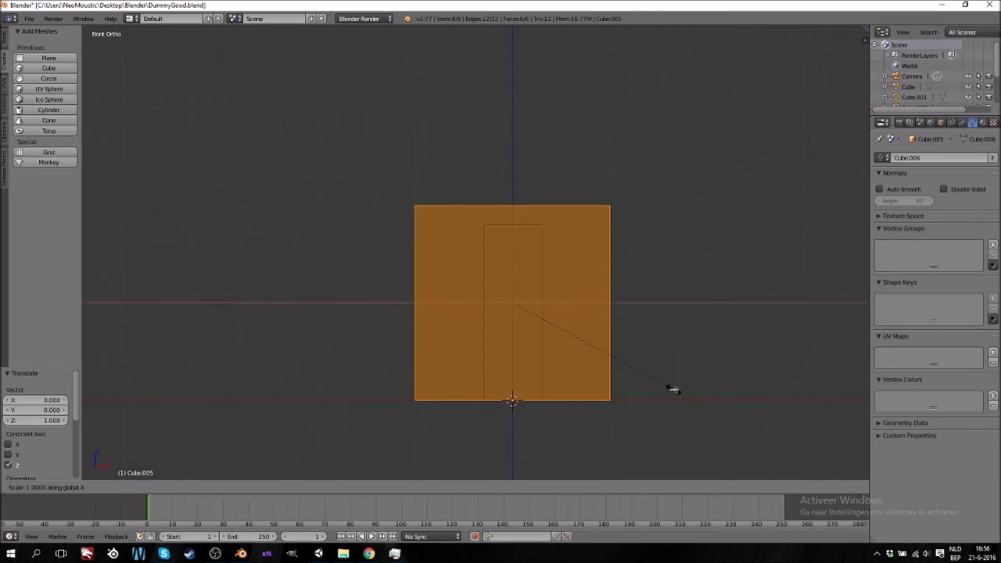
key("x")
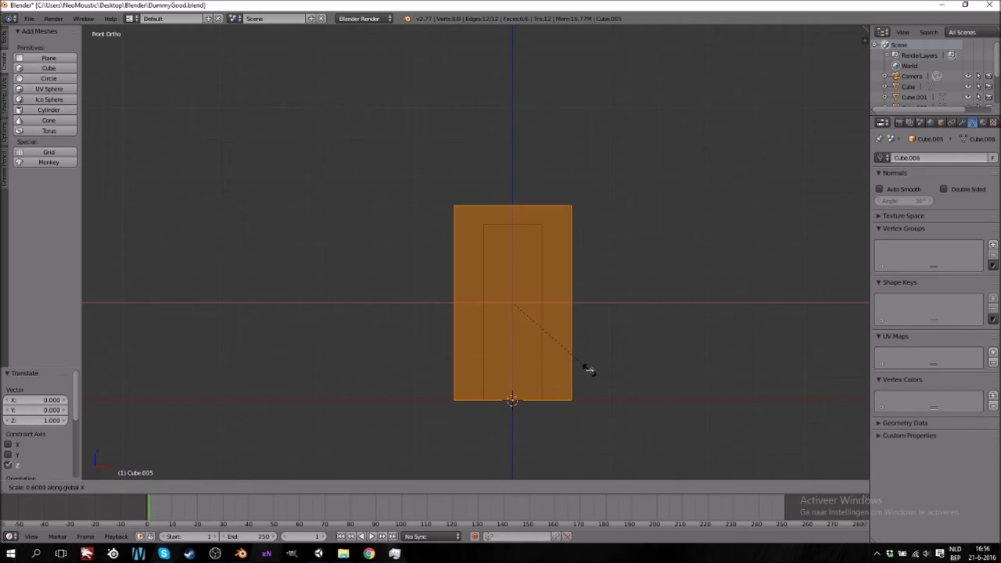
left_click(588, 370)
Cut three evenly spaced vertical edge loops across the block's width
key("Tab")
middle_click_drag(532, 217, 532, 261)
key("Tab")
key("ctrl+r")
scroll(503, 219, "up", 2)
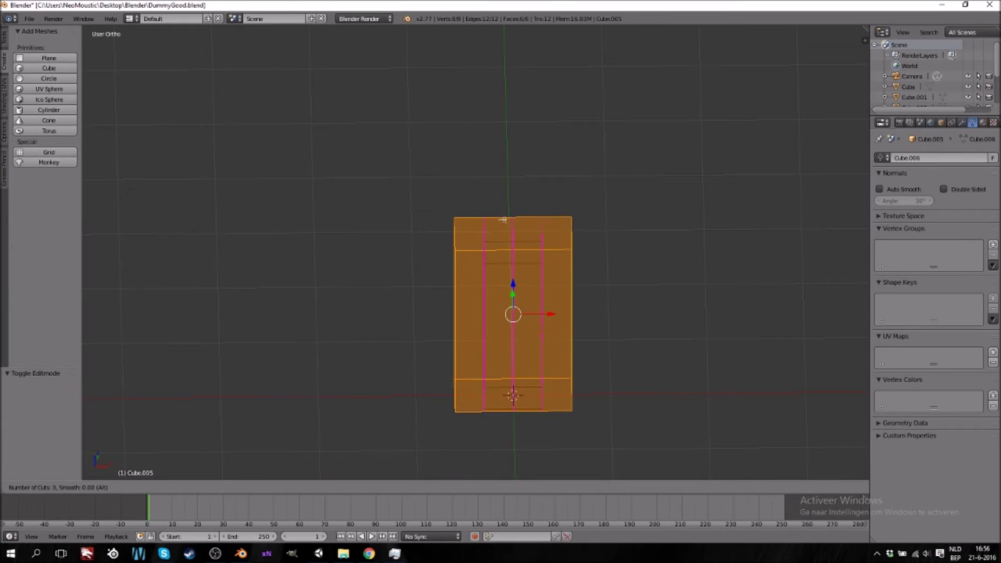
left_click(503, 220)
left_click(503, 220)
Return to solid display and raise the top edges of the three vertical loops 0.2 along Z
key("Tab")
key("Tab")
middle_click_drag(503, 249, 502, 247)
key("z")
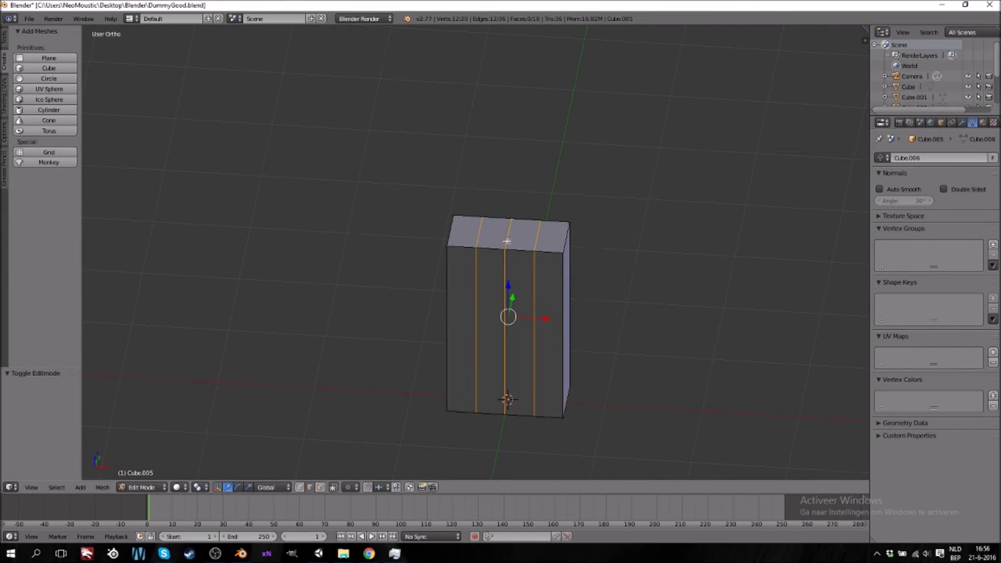
right_click(491, 232)
key("KP_1")
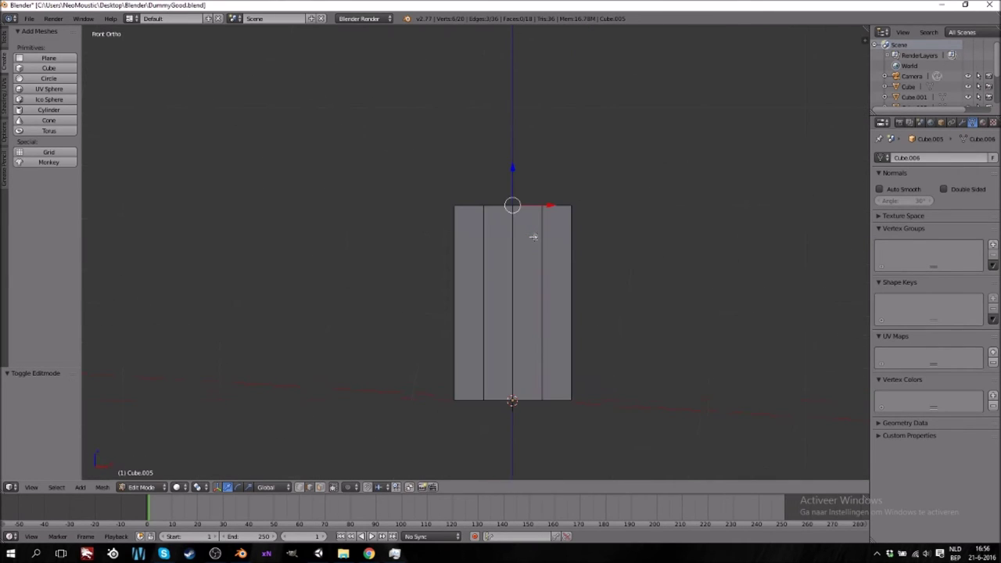
key("g")
key("z")
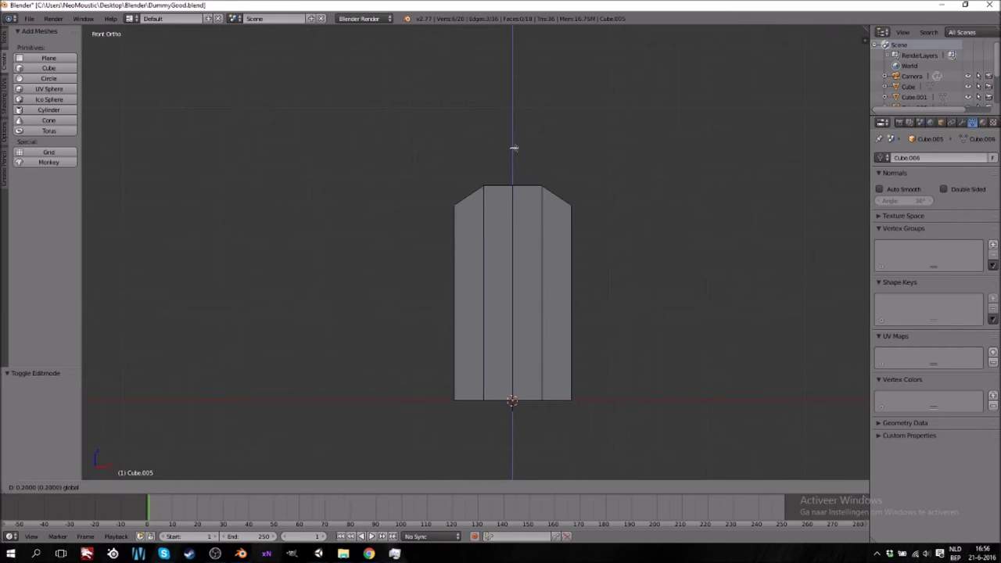
left_click(514, 149)
Raise the block's middle top edge along Z to form a peak, and leave mesh editing
middle_click_drag(515, 152, 526, 180)
right_click(513, 206)
key("KP_1")
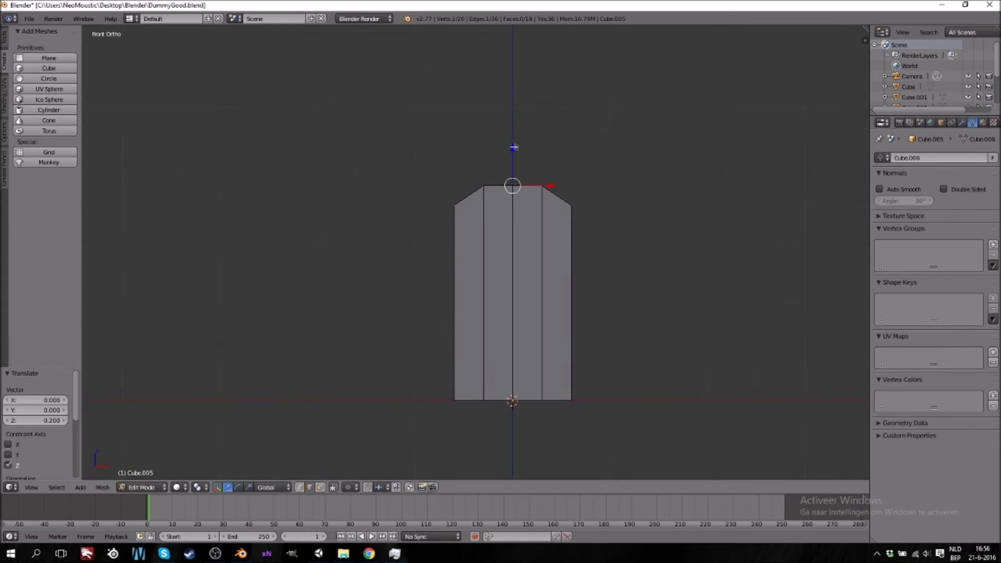
key("g")
key("z")
left_click(513, 139)
key("Tab")
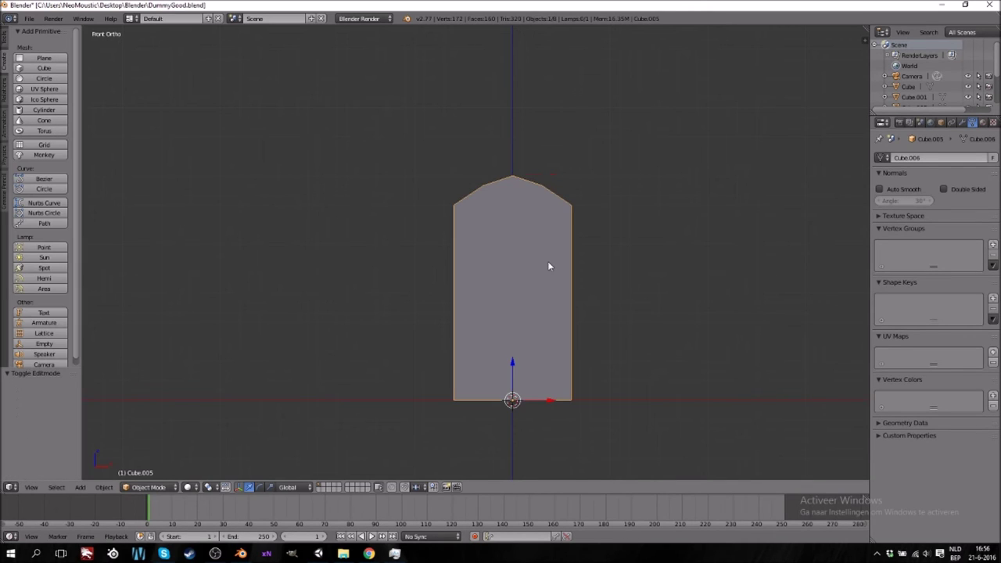
Select the block's two outer top edges in mesh editing and raise them 0.1 along Z
key("Tab")
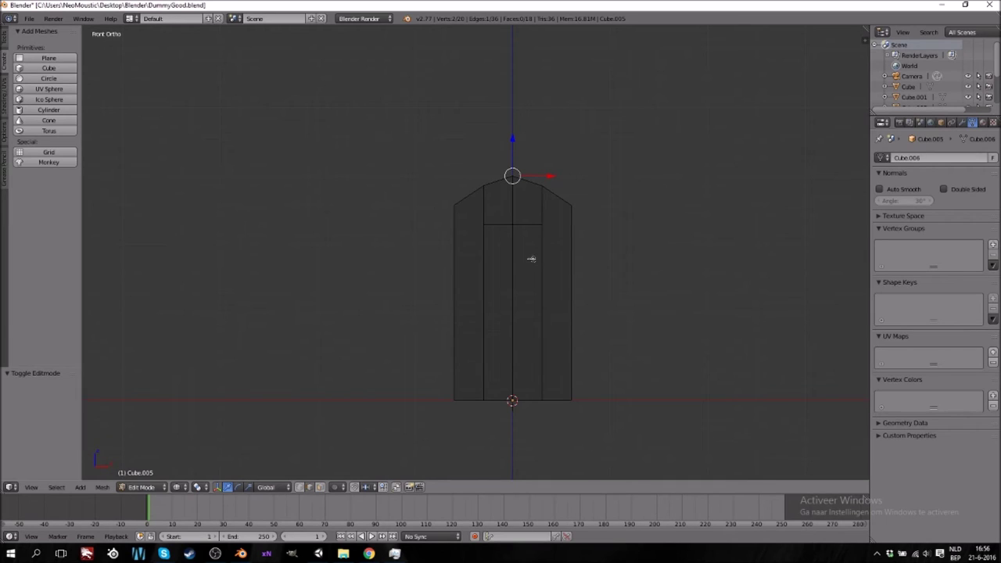
key("z")
middle_click_drag(520, 213, 521, 251)
right_click(457, 229)
right_click(574, 224, "shift")
key("KP_1")
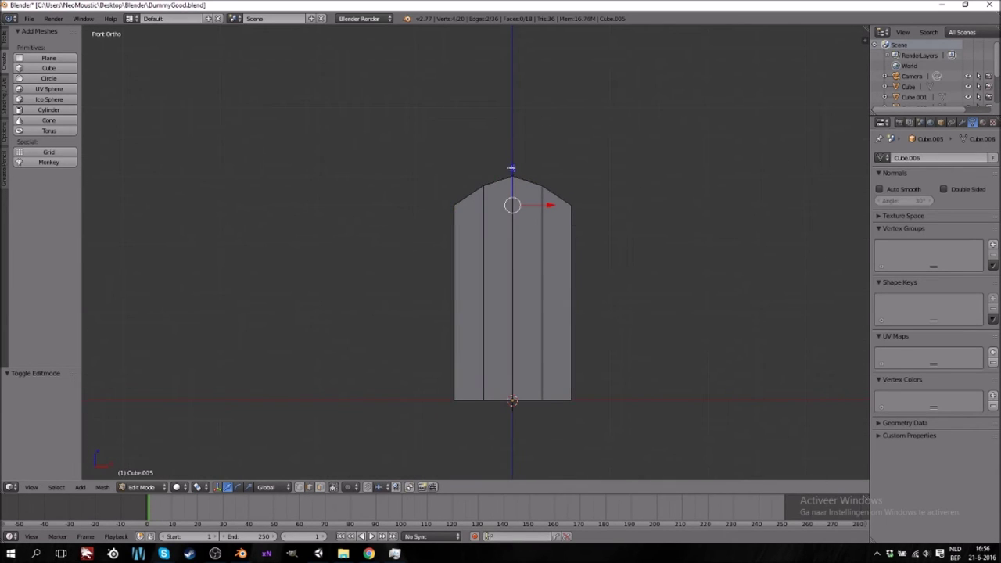
key("g")
key("z")
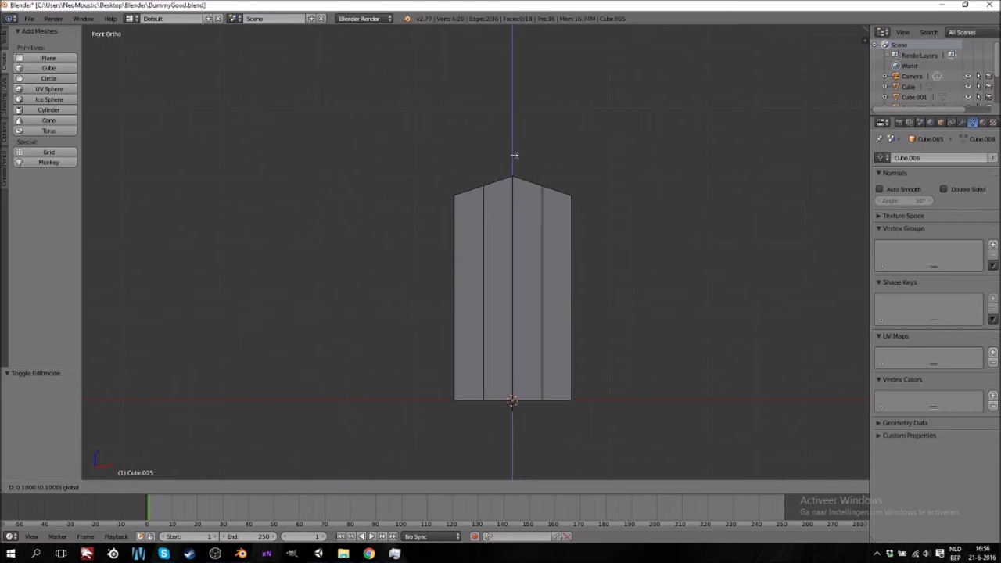
left_click(514, 158)
Undo the latest shaping edits to the block's peaked top
key("ctrl+z")
key("ctrl+z")
key("ctrl+z")
key("ctrl+z")
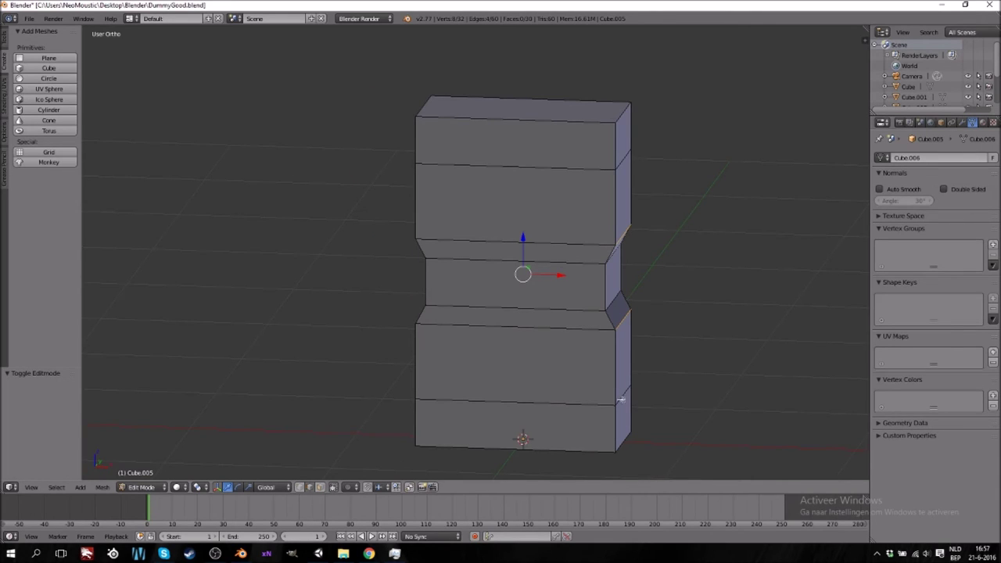
Select all front and back faces of the waisted block in face mode and delete them
left_click(320, 489)
right_click(483, 428)
right_click(497, 377, "shift")
right_click(507, 318, "shift")
right_click(514, 286, "shift")
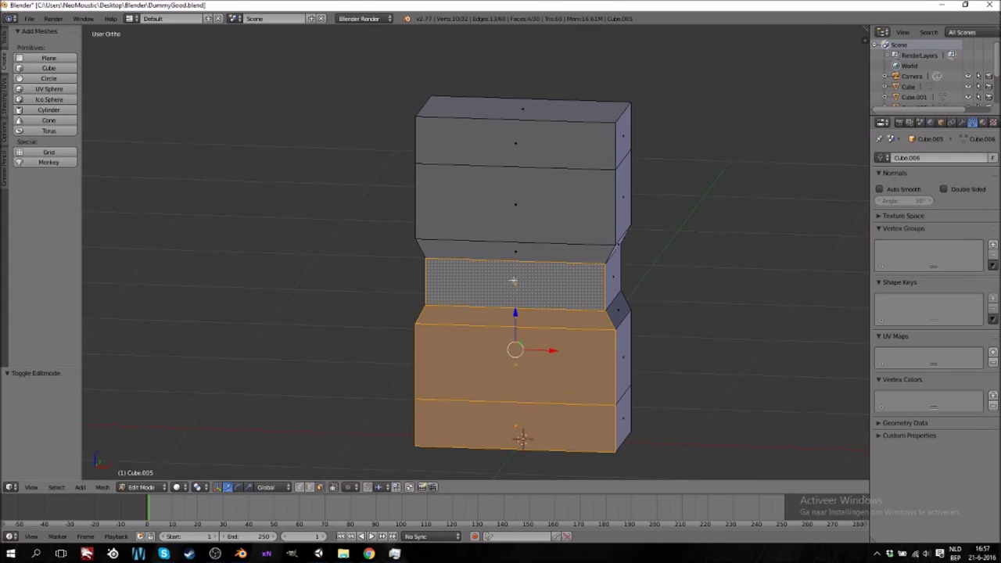
right_click(517, 220, "shift")
right_click(515, 249, "shift")
middle_click_drag(515, 249, 480, 177)
right_click(480, 177, "shift")
middle_click_drag(675, 212, 459, 297)
right_click(435, 129, "shift")
right_click(446, 190, "shift")
right_click(445, 251, "shift")
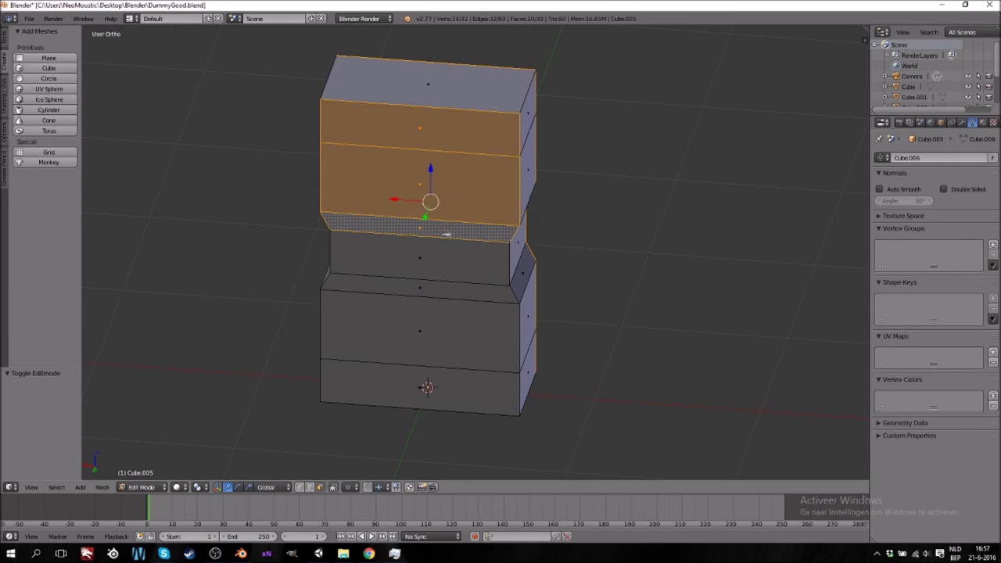
right_click(443, 295, "shift")
right_click(443, 335, "shift")
right_click(439, 389, "shift")
middle_click_drag(440, 388, 532, 351)
key("x")
left_click(504, 356)
Delete the bottom face of the block to leave only its sides and top
middle_click_drag(385, 350, 523, 376)
right_click(404, 432)
key("x")
left_click(422, 432)
middle_click_drag(479, 420, 513, 418)
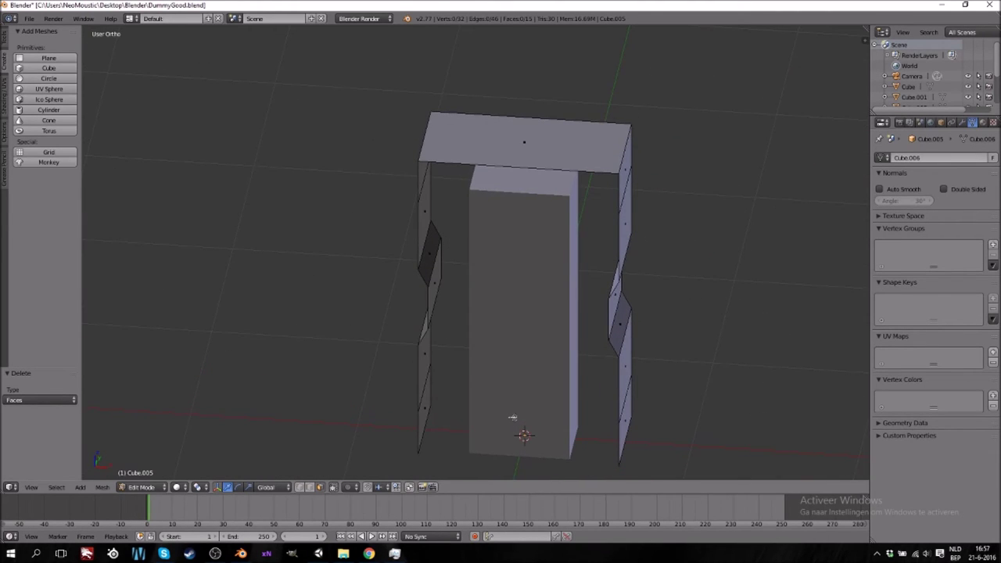
right_click(624, 178)
middle_click_drag(623, 178, 575, 287)
right_click(573, 288, "shift")
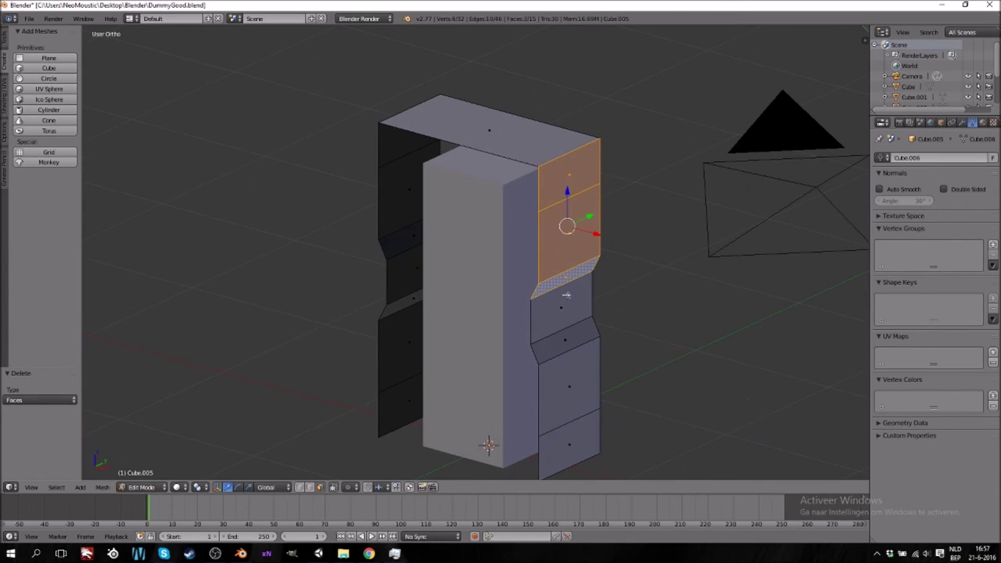
right_click(565, 309, "shift")
right_click(565, 338, "shift")
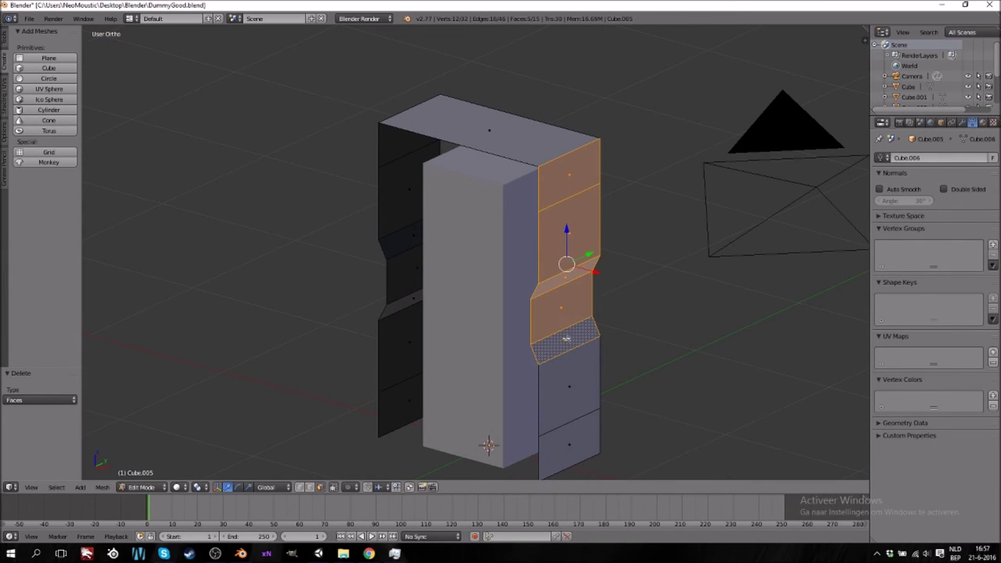
Merge the two extra upper vertices of the +X side into its top corners, using At Last
left_click(310, 487)
right_click(537, 166)
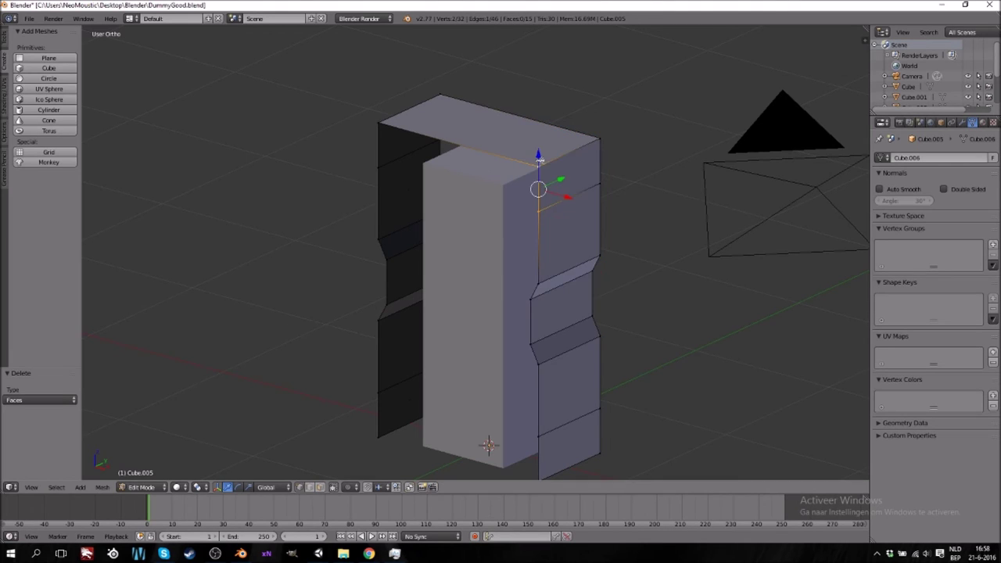
key("space")
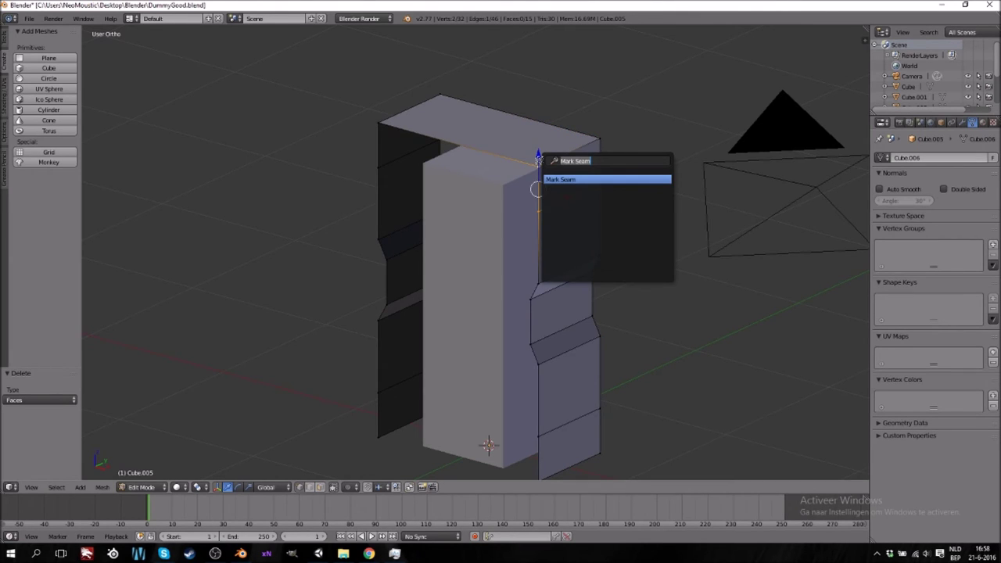
type("merge")
key("Return")
left_click(538, 161)
right_click(600, 137, "shift")
key("alt+m")
left_click(614, 156)
Merge the two extra upper vertices of the -X side into its top corners, using At Last
middle_click_drag(428, 198, 615, 216)
right_click(563, 189)
right_click(562, 144, "shift")
key("space")
key("Return")
left_click(562, 143)
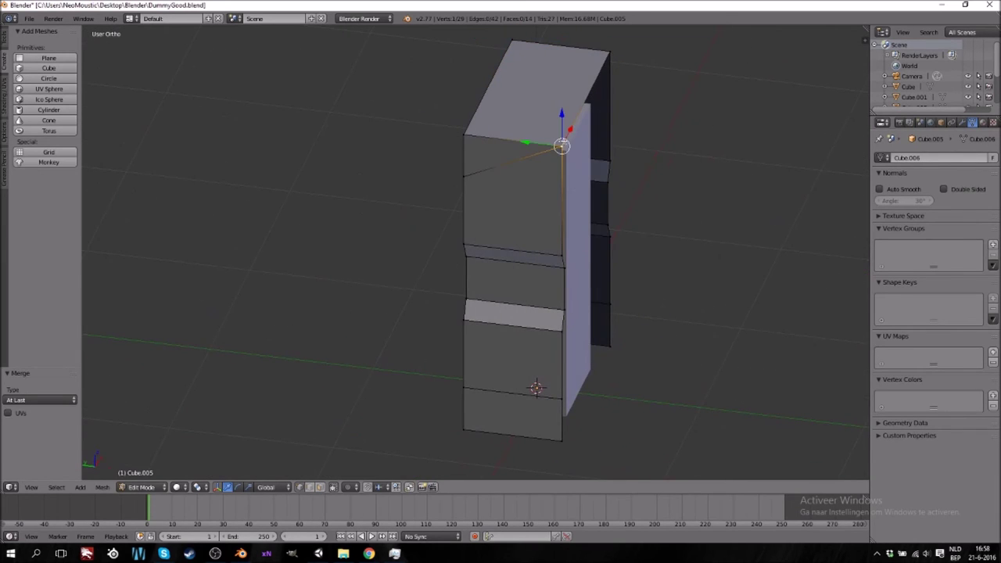
right_click(465, 135, "shift")
key("alt+m")
left_click(480, 148)
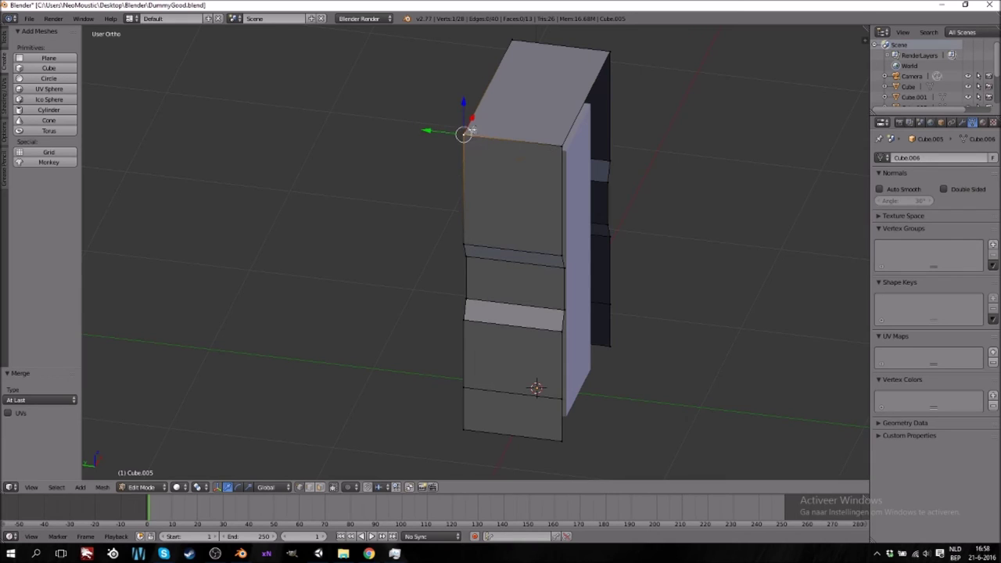
Merge the two extra lower vertices of the -X side into its bottom corners, using At Last
right_click(465, 387)
right_click(464, 429, "shift")
key("alt+m")
left_click(465, 435)
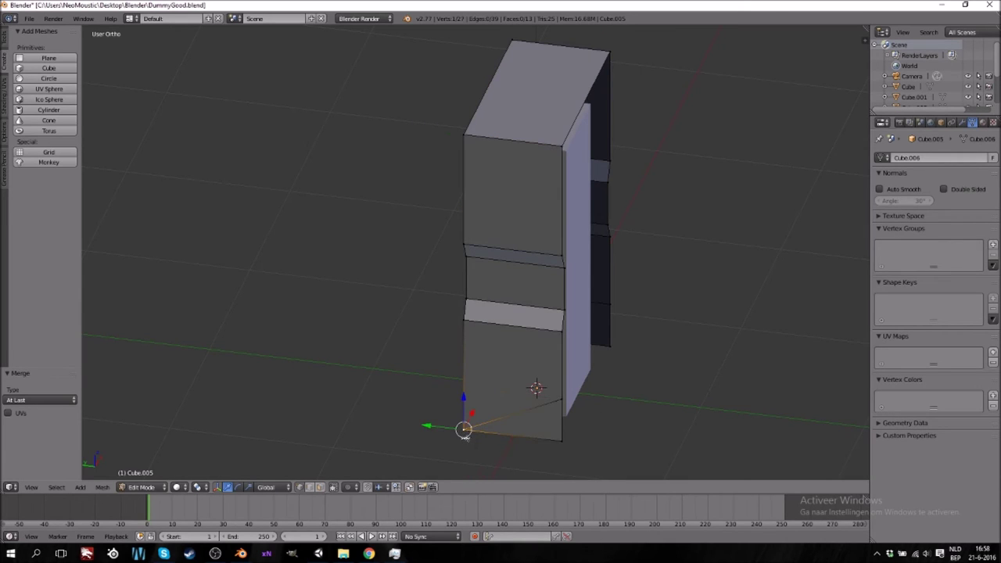
right_click(561, 398)
right_click(562, 441, "shift")
key("space")
key("Return")
left_click(562, 440)
Merge the two extra lower vertices of the +X side into its bottom corners, using At Last
middle_click_drag(654, 325, 524, 327)
right_click(588, 434)
right_click(592, 467, "shift")
key("space")
key("Return")
right_click(620, 396)
right_click(621, 436, "shift")
key("alt+m")
left_click(633, 435)
Extrude all ten faces of the two side walls outward by scaling them to 1.2 along X
middle_click_drag(466, 393, 515, 366)
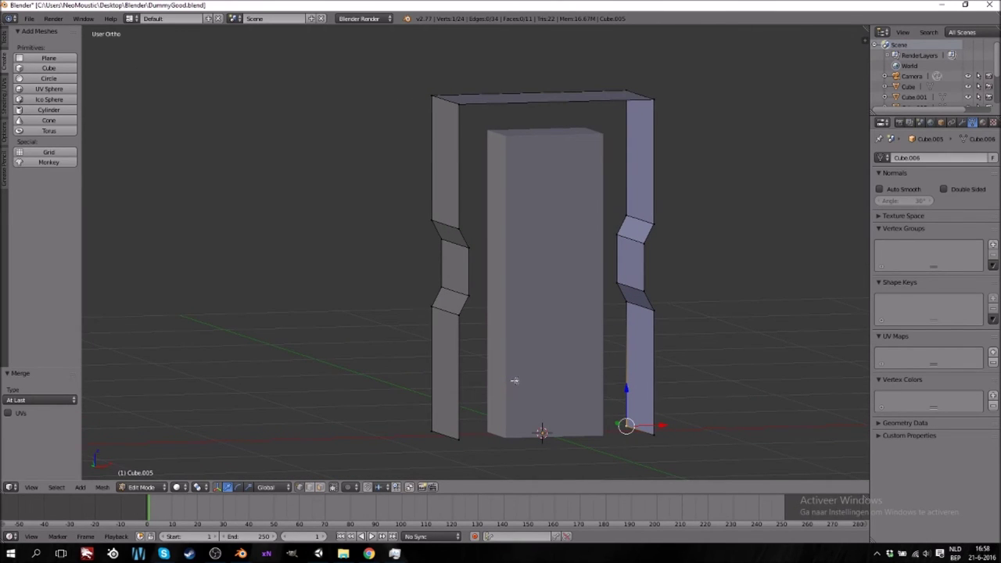
mouse_move(556, 362)
middle_mouse_down()
mouse_move(564, 347)
mouse_move(554, 347)
middle_mouse_up()
middle_click_drag(472, 408, 318, 469)
left_click(320, 488)
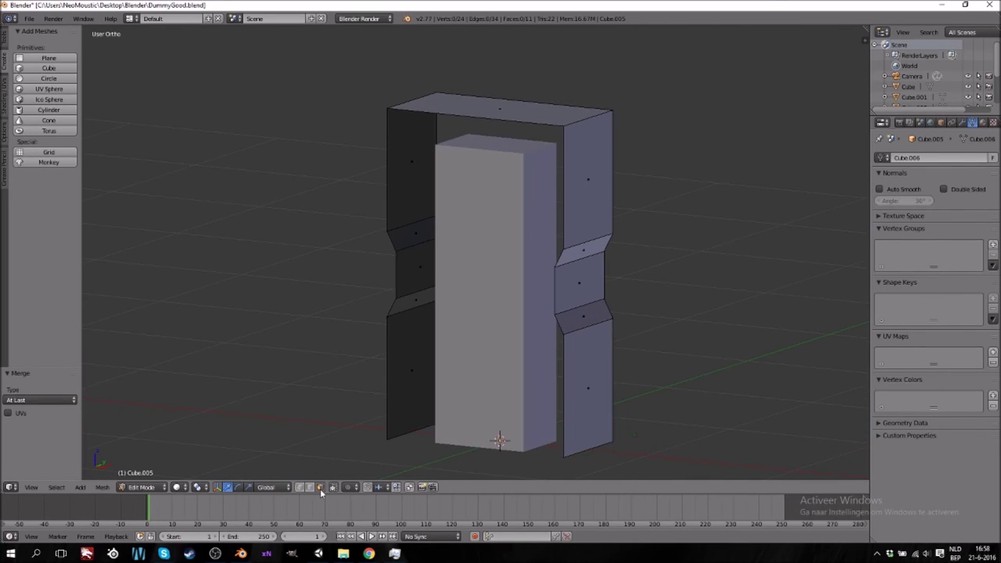
right_click(574, 387)
right_click(579, 323, "shift")
right_click(578, 294, "shift")
right_click(579, 256, "shift")
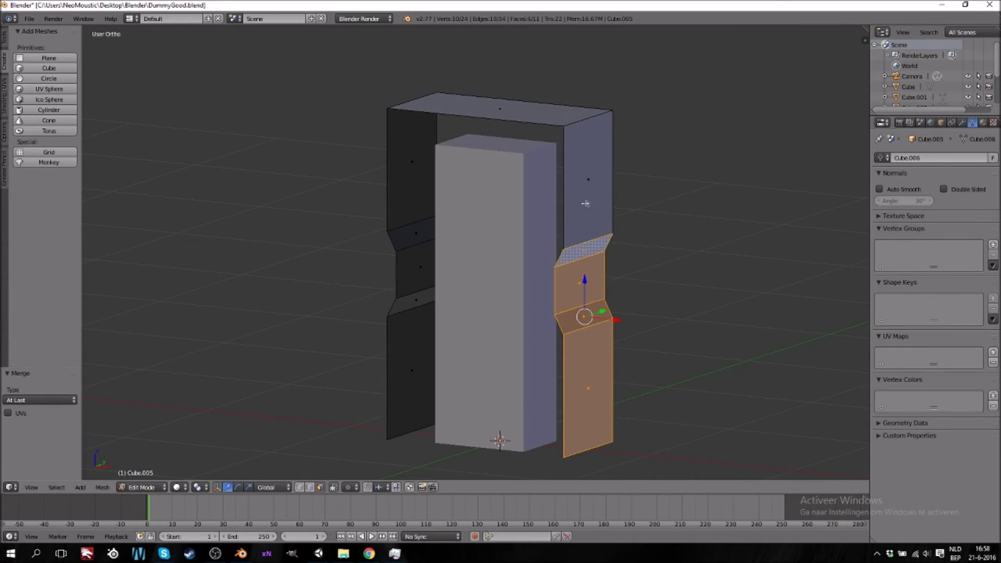
right_click(586, 205, "shift")
middle_click_drag(502, 246, 505, 296)
right_click(467, 402, "shift")
right_click(476, 320, "shift")
right_click(481, 271, "shift")
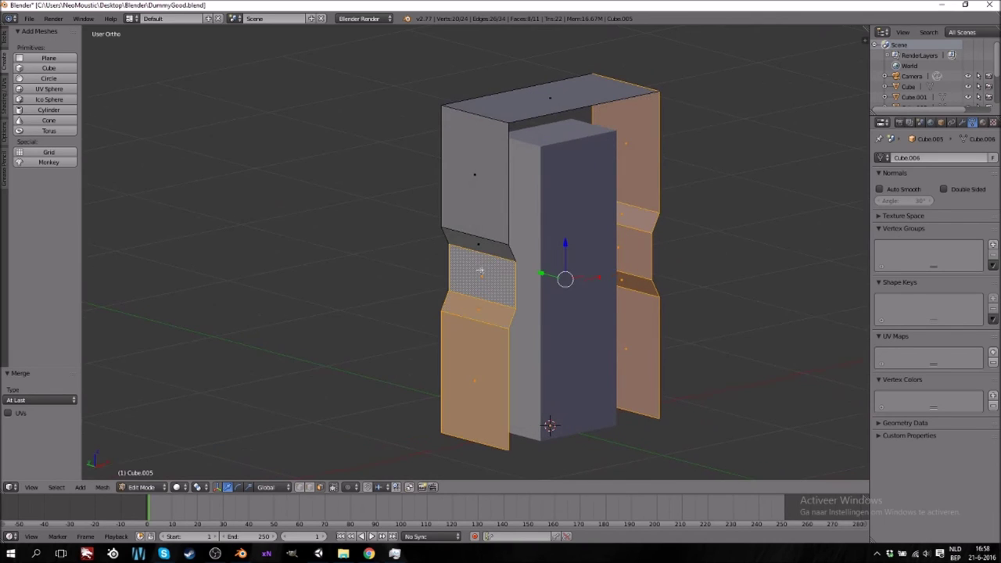
right_click(481, 232, "shift")
right_click(485, 242, "shift")
key("KP_1")
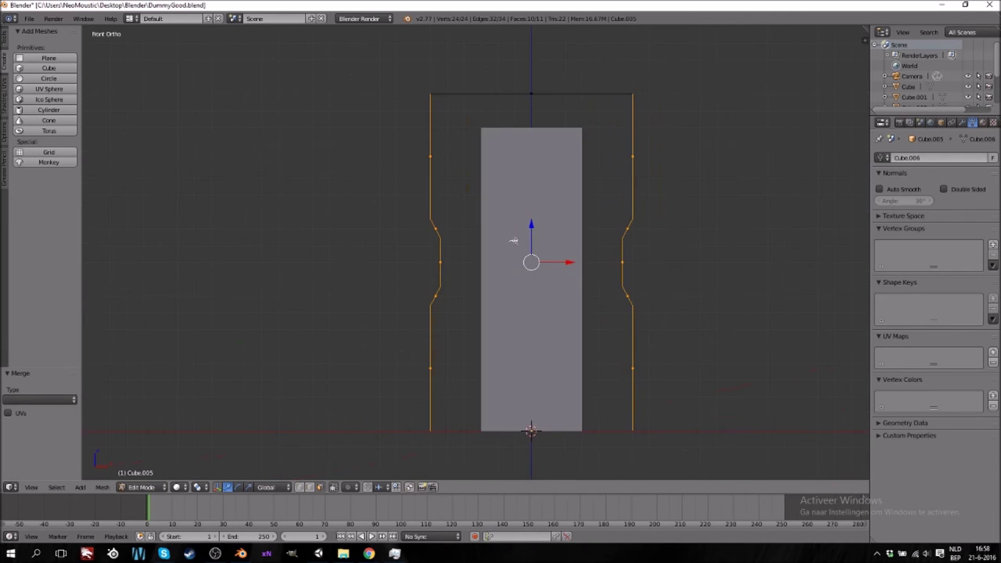
key("e")
right_click(536, 274)
key("s")
key("x")
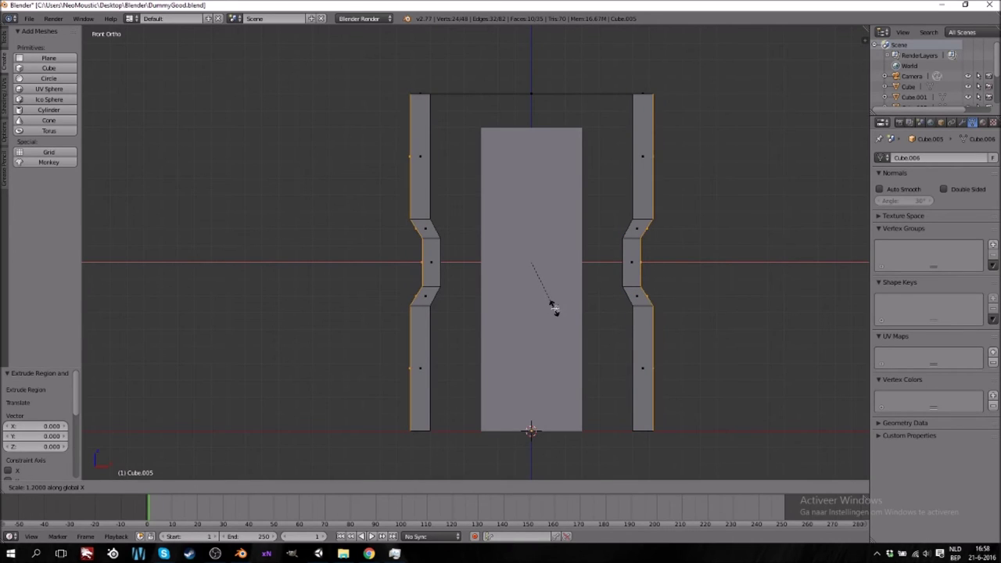
left_click(552, 308)
Extrude the three top faces of the frame upward by 0.1, then raise them another 0.009 along Z
middle_click_drag(555, 306, 531, 214)
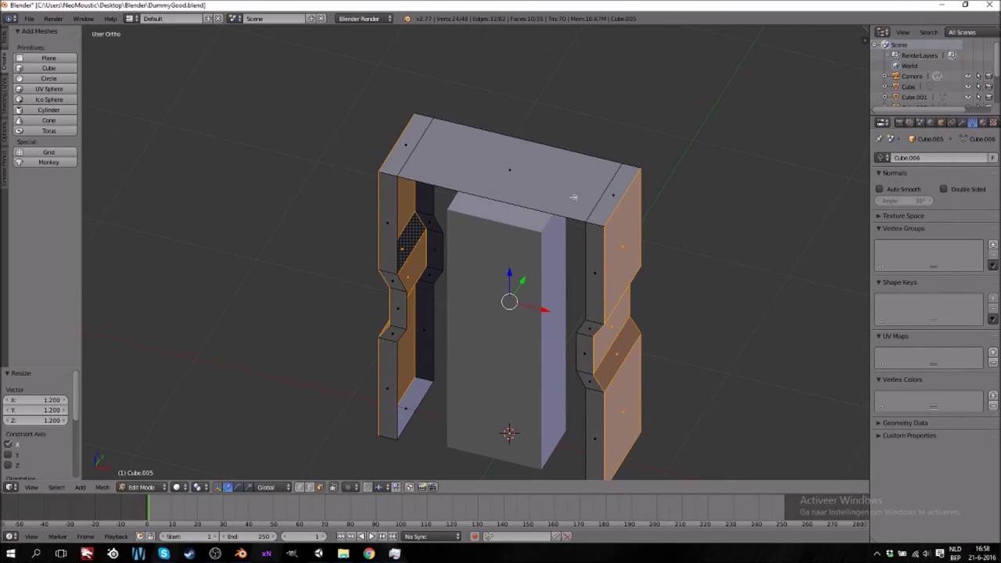
right_click(410, 148)
right_click(500, 180, "shift")
right_click(608, 205, "shift")
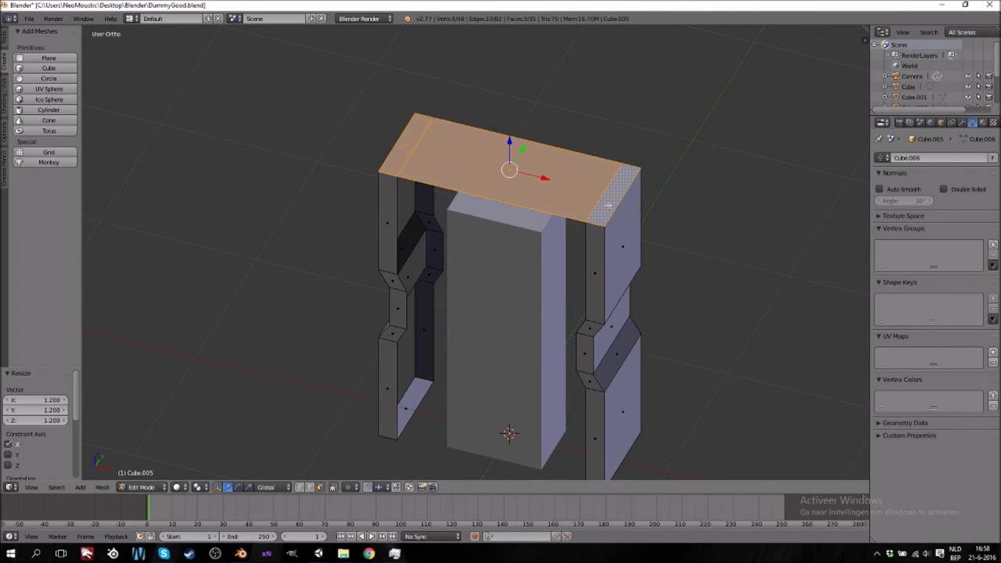
key("KP_1")
key("e")
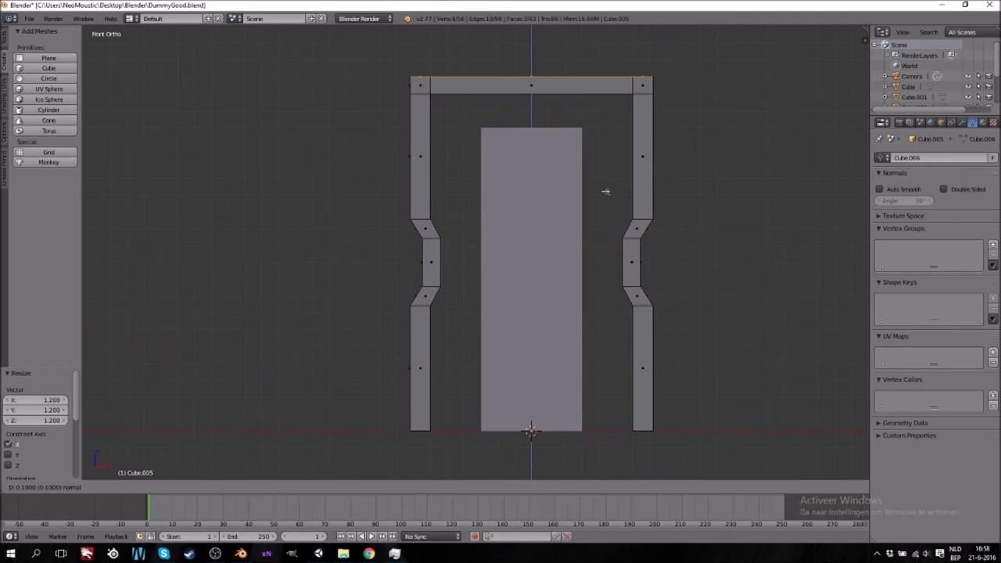
left_click(605, 192)
left_click_drag(532, 45, 532, 43)
Merge the loose vertices at the frame's front -X top corner into the outer corner vertex, using At Last
middle_click_drag(532, 43, 491, 222)
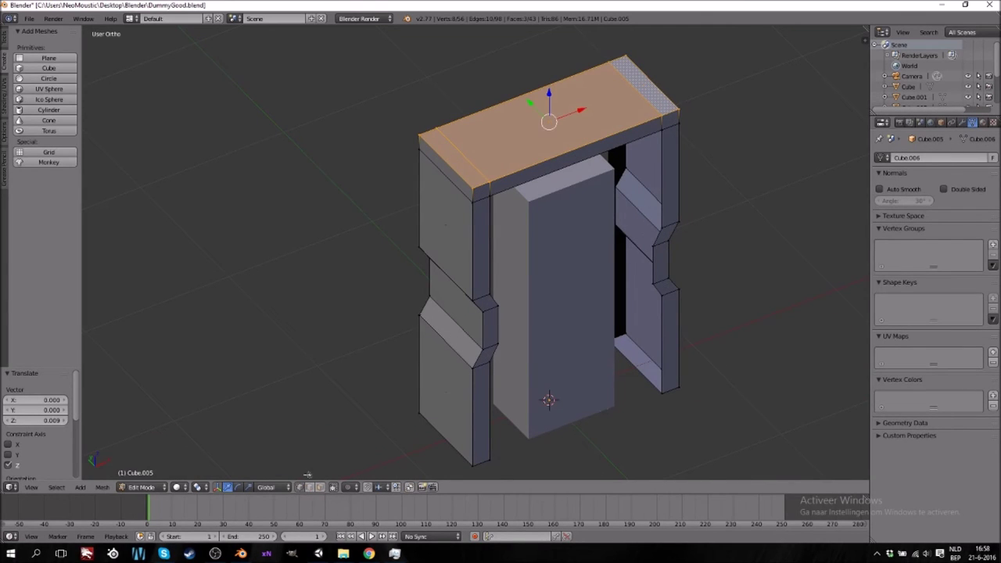
right_click(471, 202)
right_click(492, 188, "shift")
key("alt+m")
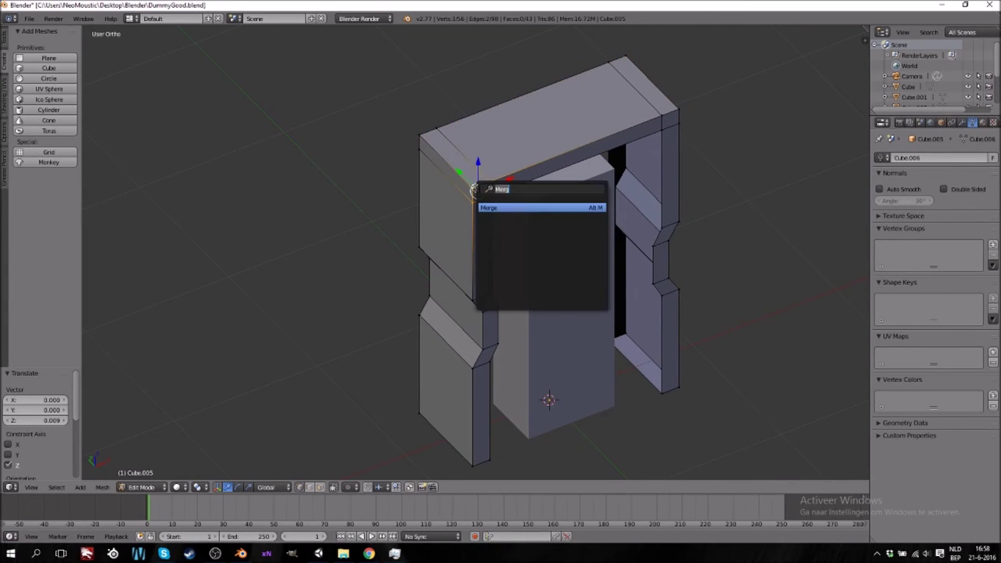
left_click(493, 208)
Merge the loose vertices at each of the two rear top corners into the outer corner vertex, using At Last
middle_click_drag(478, 190, 538, 167)
right_click(510, 156)
right_click(499, 129, "shift")
right_click(508, 142, "shift")
key("space")
key("Return")
middle_click_drag(507, 148, 514, 157)
right_click(391, 173)
right_click(380, 193, "shift")
right_click(378, 180, "shift")
key("space")
key("Return")
key("Return")
Merge the loose vertices at the front +X top corner into the outer corner vertex, using At Last
middle_click_drag(364, 173, 495, 250)
right_click(493, 235, "shift")
right_click(483, 224, "shift")
right_click(495, 235, "shift")
right_click(495, 235, "shift")
key("alt+m")
left_click(493, 233)
Isolate the frame and fill the open inner faces of the -X leg's lower section and lower slope between opposite edges
middle_click_drag(461, 273, 373, 336)
key("KP_Divide")
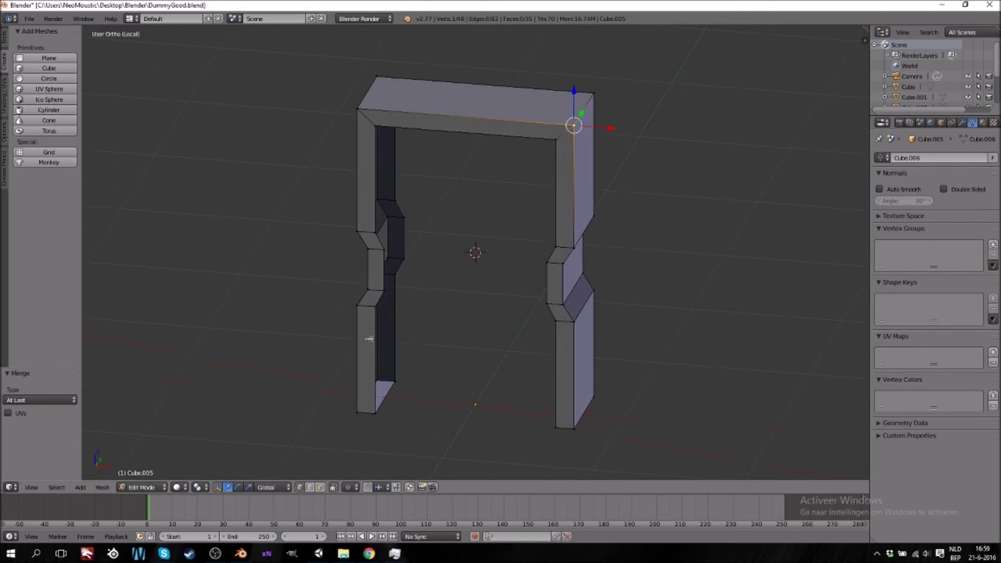
left_click(310, 490)
middle_click_drag(399, 395, 379, 392)
right_click(371, 364)
right_click(421, 306, "shift")
key("f")
right_click(412, 269)
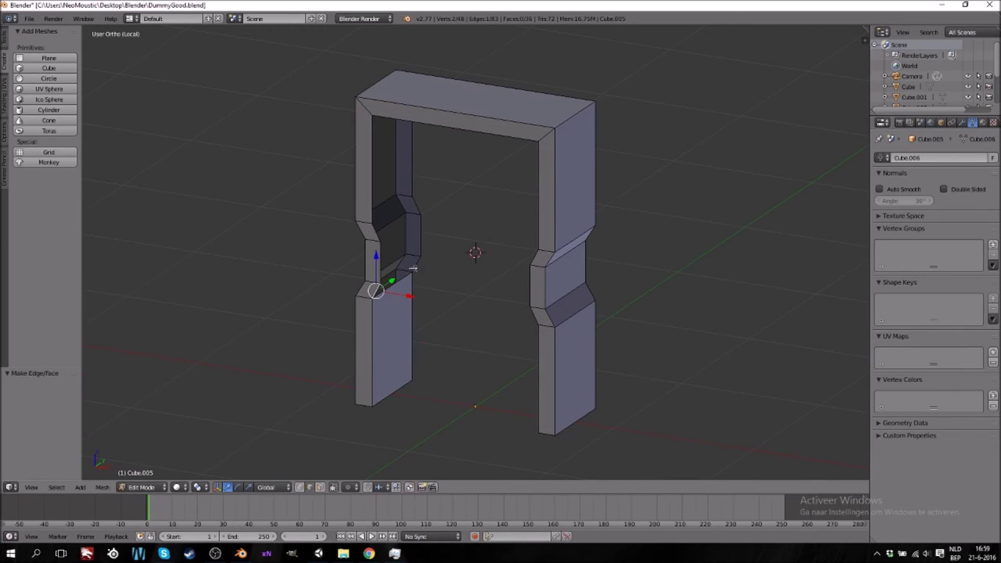
right_click(418, 267, "shift")
key("f")
Fill the open inner faces of the -X leg's waist, upper slope and upper section
right_click(421, 240)
right_click(383, 254, "shift")
key("f")
right_click(376, 233)
right_click(423, 205, "shift")
key("f")
right_click(413, 177)
right_click(368, 183, "shift")
key("f")
Fill the open underside of the frame's top beam with a face between its front and back edges
middle_click_drag(425, 242, 517, 249)
right_click(458, 111)
right_click(461, 164, "shift")
key("f")
Fill the open inner faces of the +X leg's upper section and upper slope
right_click(522, 174)
right_click(579, 172, "shift")
key("f")
right_click(575, 228)
right_click(519, 234, "shift")
key("f")
Fill the open inner faces of the +X leg's waist, lower slope and lower section
right_click(514, 265)
right_click(573, 263, "shift")
key("f")
right_click(573, 292)
right_click(520, 305, "shift")
key("f")
right_click(517, 329)
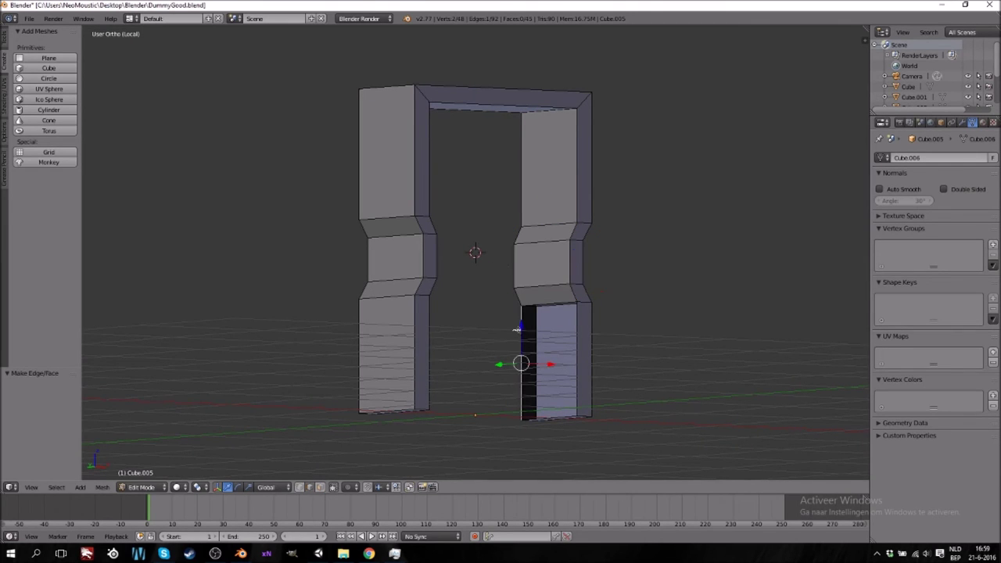
right_click(580, 343, "shift")
key("f")
Leave edit mode and end the frame's isolation to compare it with the reference block from the front
middle_click_drag(619, 336, 570, 327)
key("KP_1")
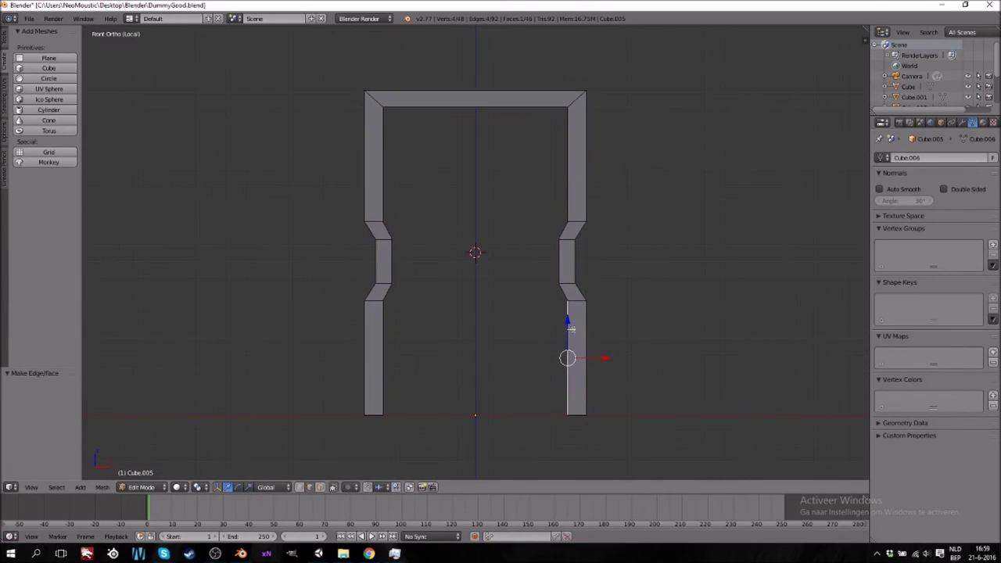
scroll(552, 309, "down", 2)
scroll(551, 334, "up", 2)
key("Tab")
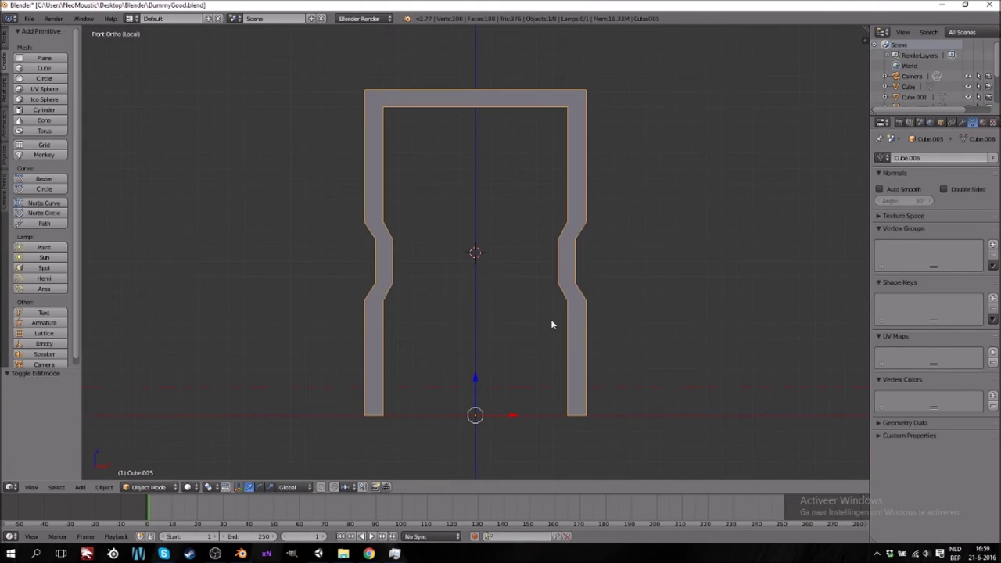
key("KP_Divide")
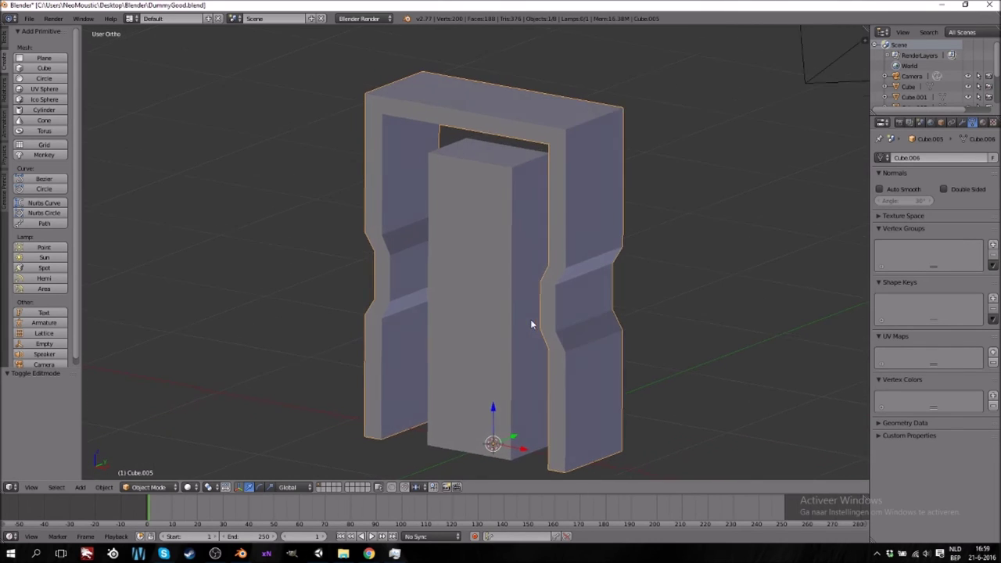
key("KP_1")
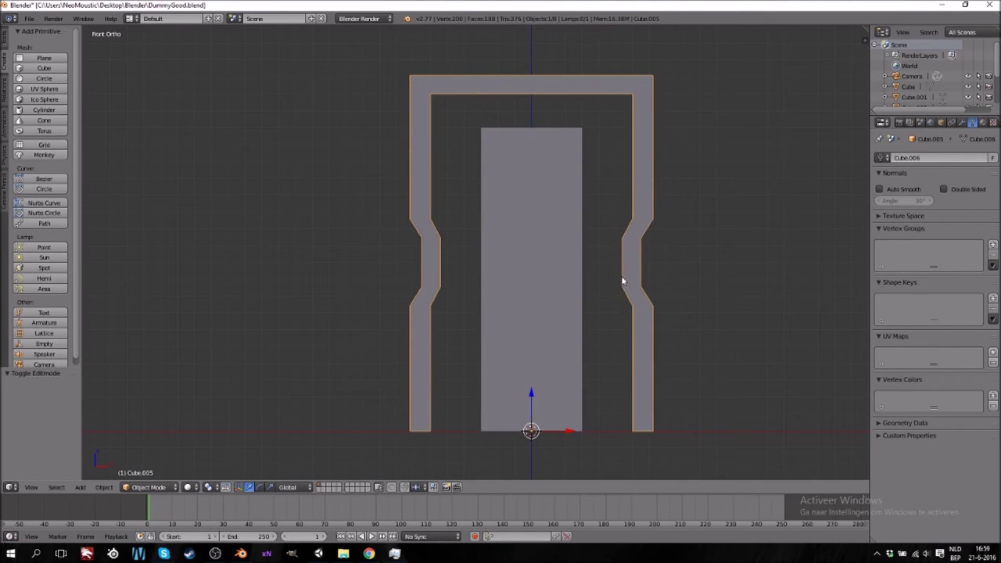
Move all waist vertices of both legs straight up along Z, selecting through the mesh, and return to solid object view
key("Tab")
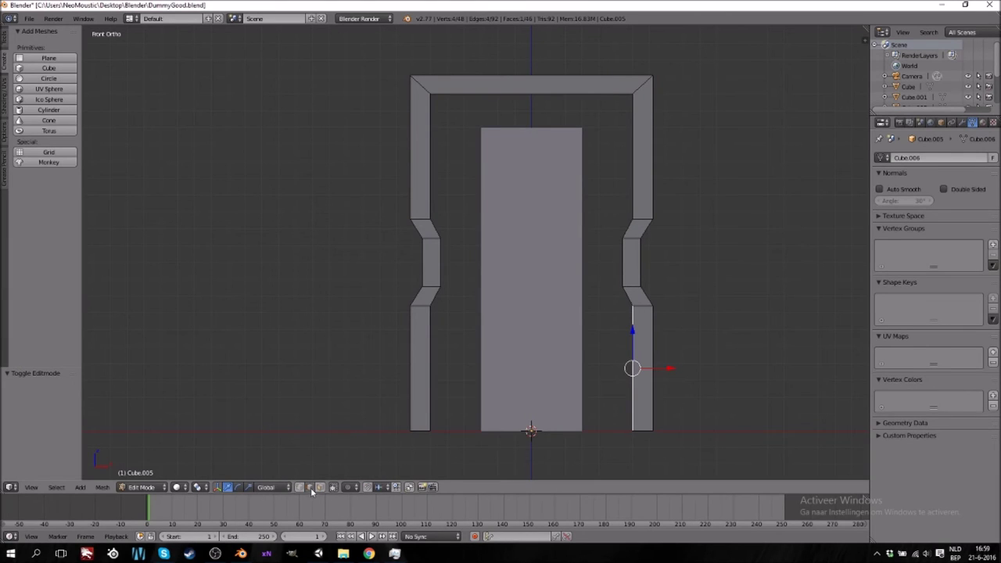
right_click(663, 220)
key("b")
key("z")
left_click_drag(702, 203, 376, 361)
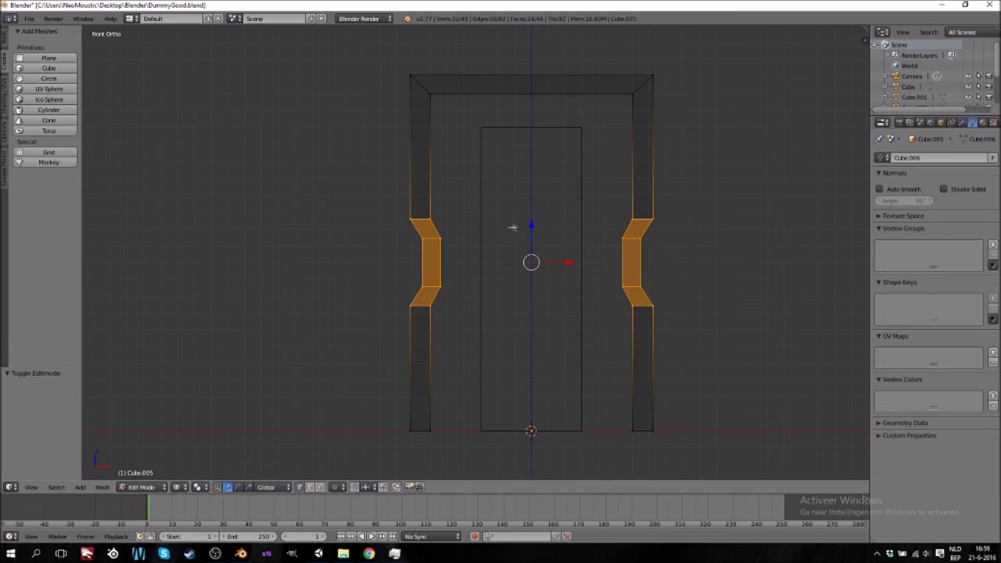
left_click_drag(531, 226, 536, 189)
key("z")
key("Tab")
middle_click_drag(592, 320, 572, 312)
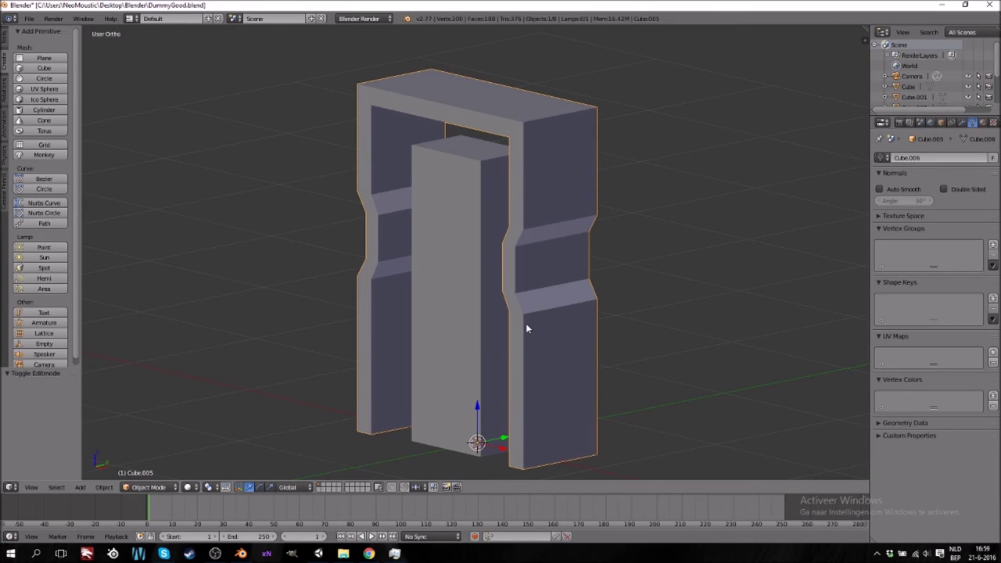
Add one centred loop cut running along the whole frame, splitting its depth in half
key("Tab")
mouse_move(488, 331)
middle_mouse_down()
mouse_move(436, 326)
mouse_move(496, 320)
middle_mouse_up()
middle_click_drag(511, 268, 458, 261)
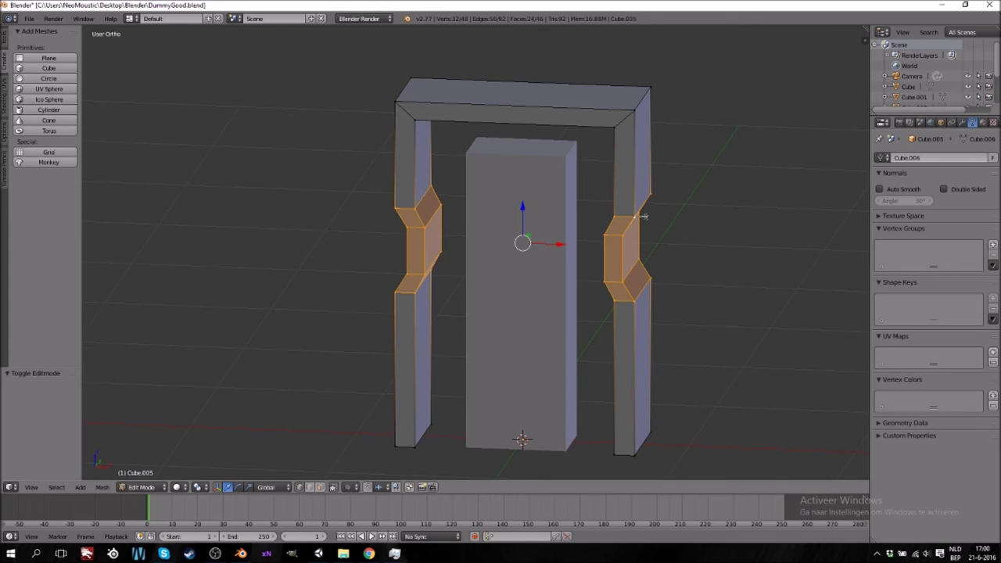
middle_click_drag(701, 278, 591, 284)
middle_click_drag(510, 279, 492, 283)
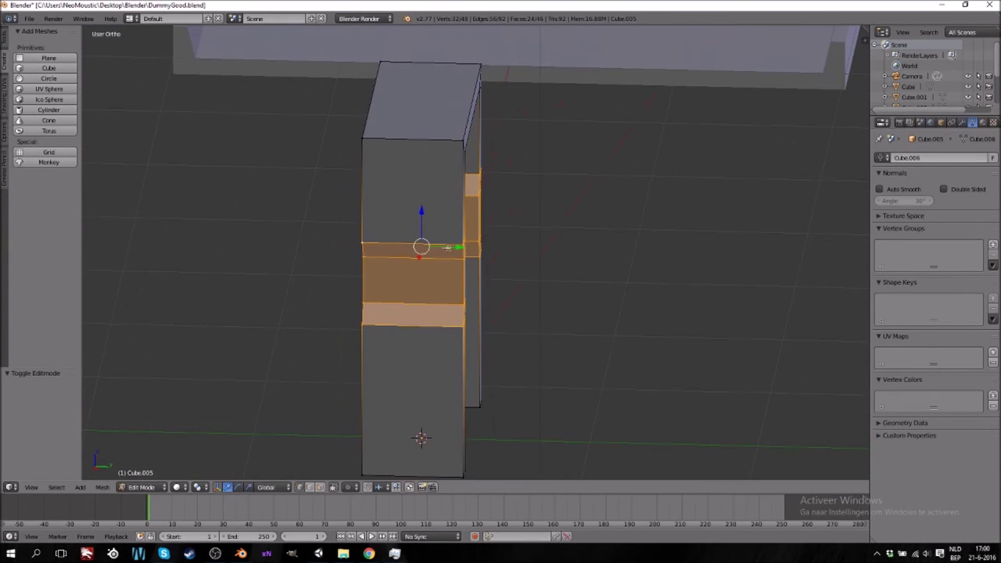
key("ctrl+r")
left_click(409, 245)
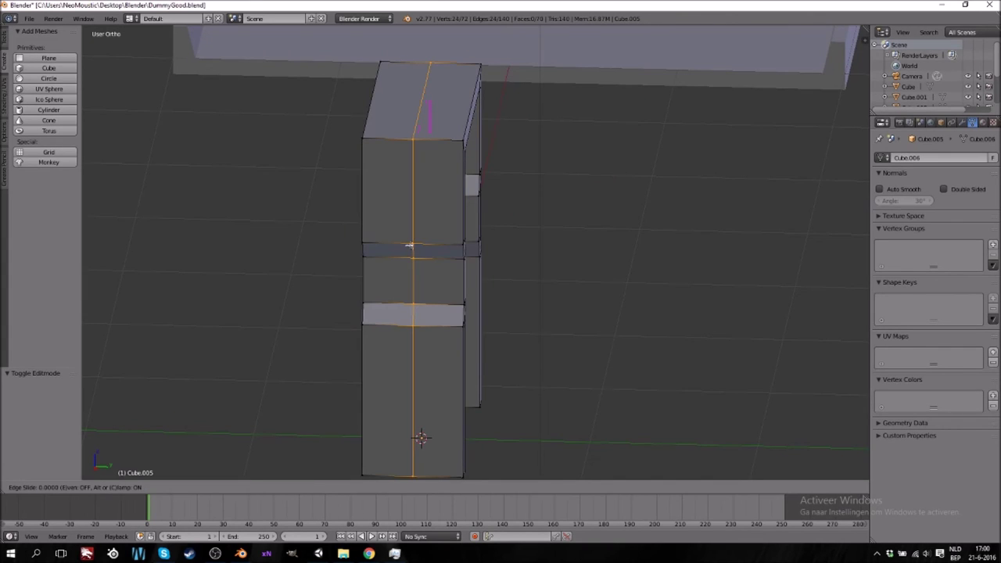
left_click(409, 246)
Switch to face selection and select the front half of the +X leg's outer waist face
middle_click_drag(413, 291, 487, 348)
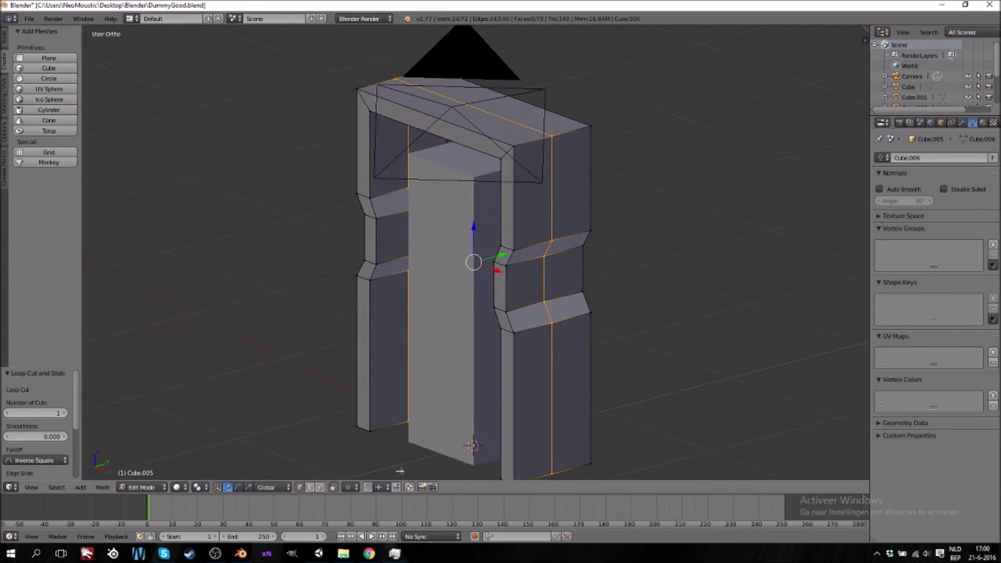
left_click(320, 487)
right_click(524, 283)
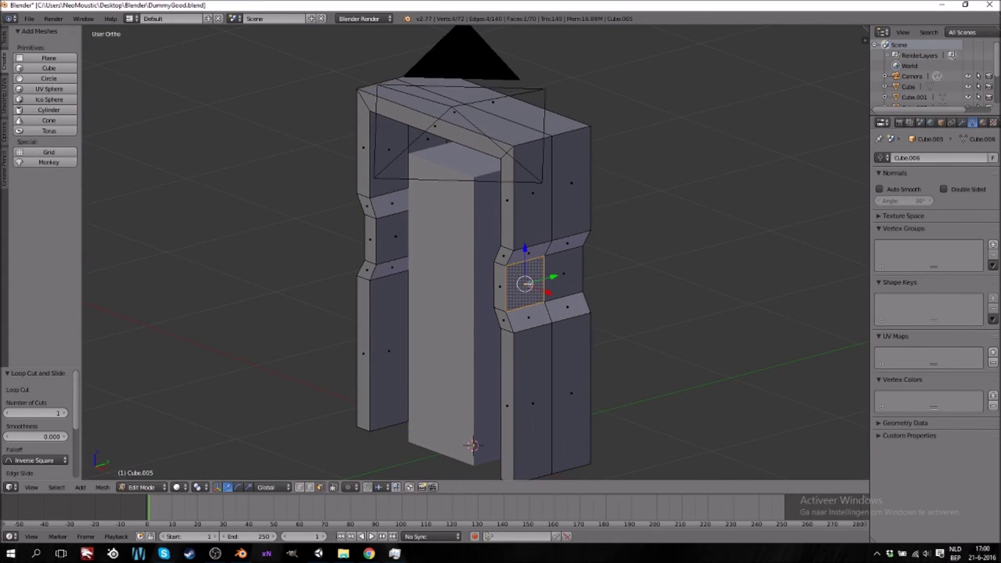
key("KP_1")
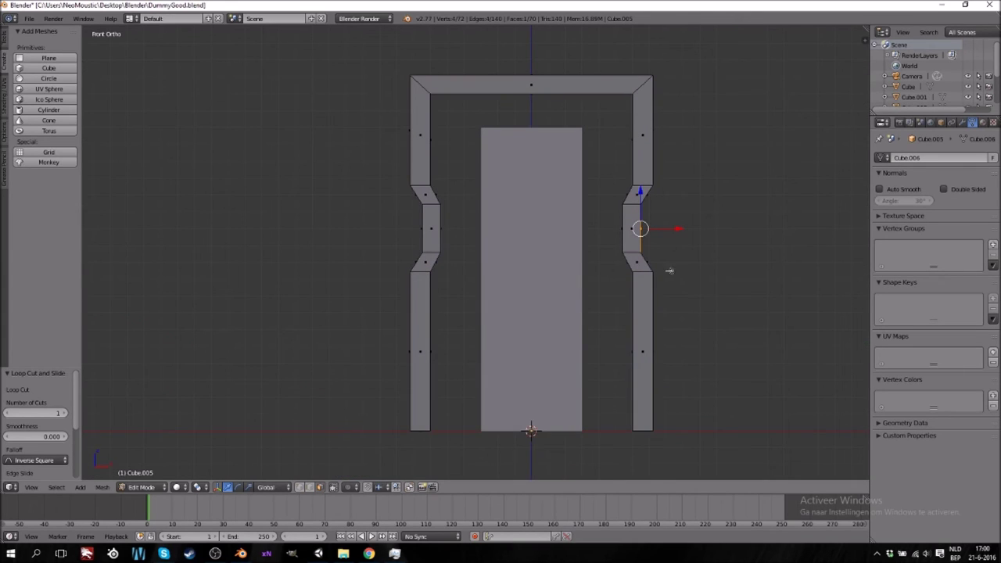
key("ctrl+KP_6")
key("e")
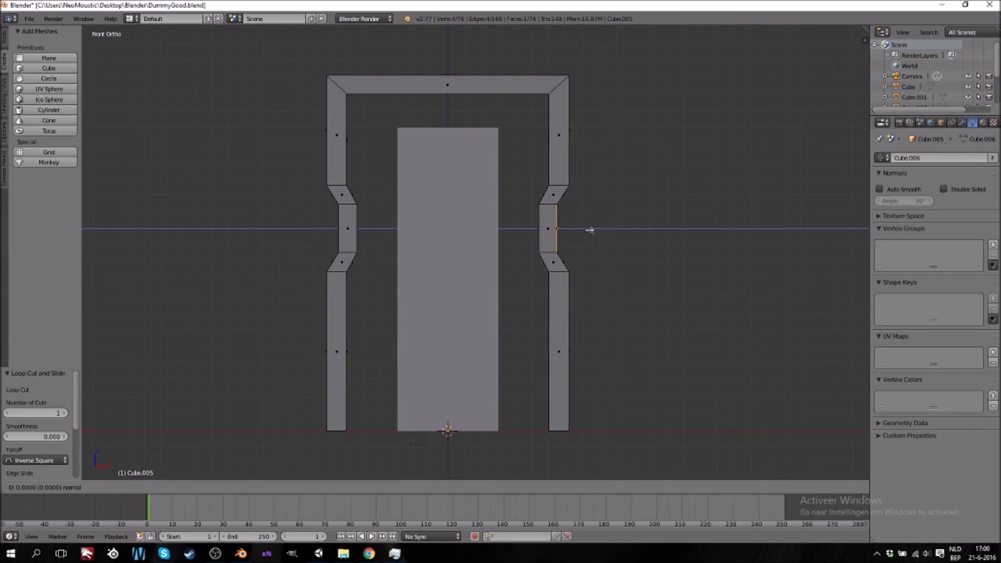
right_click(631, 230)
key("ctrl+z")
Add the front slope faces above and below the +X waist to the selection and extrude all three outward by 0.3
middle_click_drag(630, 260, 572, 240)
right_click(520, 194, "shift")
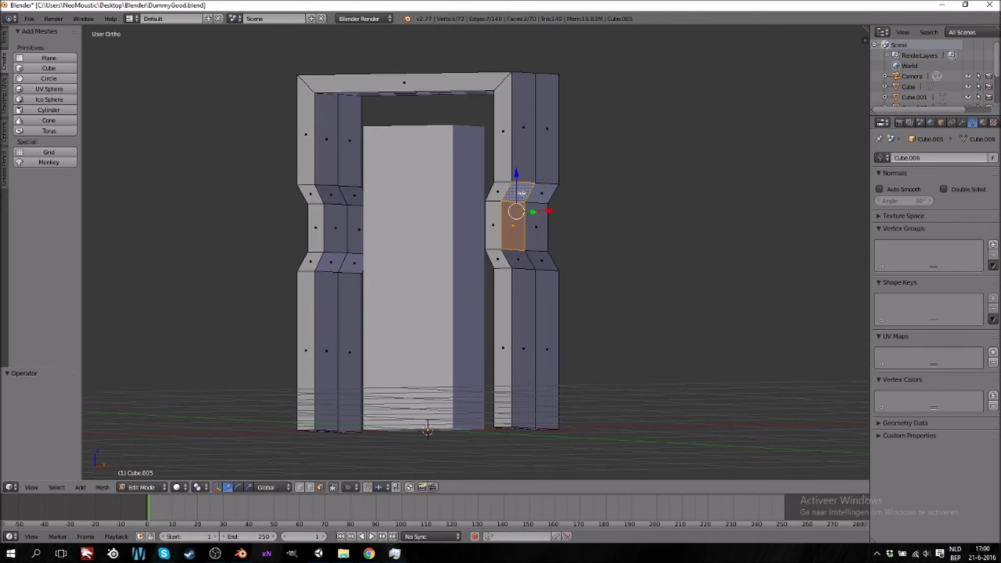
right_click(520, 263, "shift")
key("KP_1")
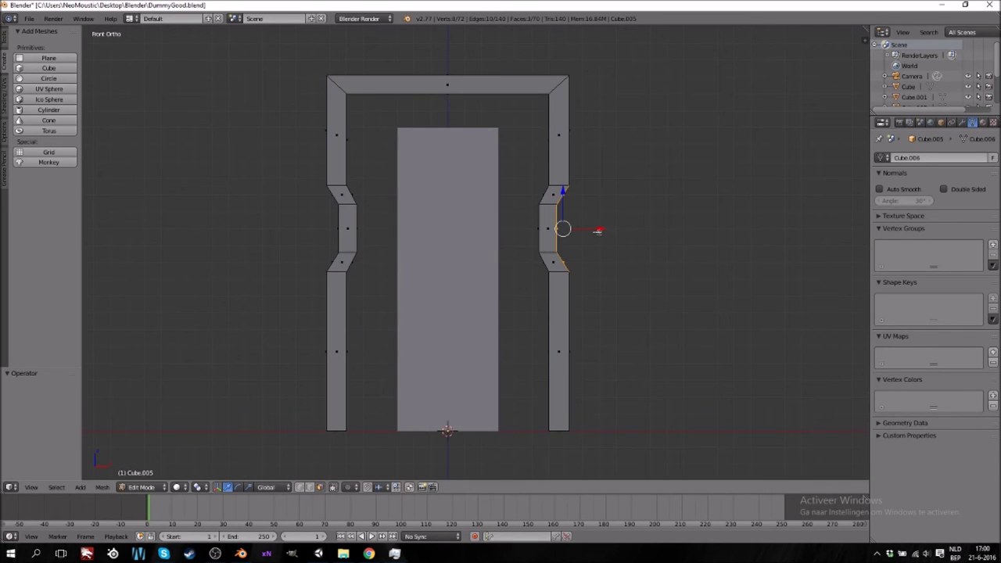
key("e")
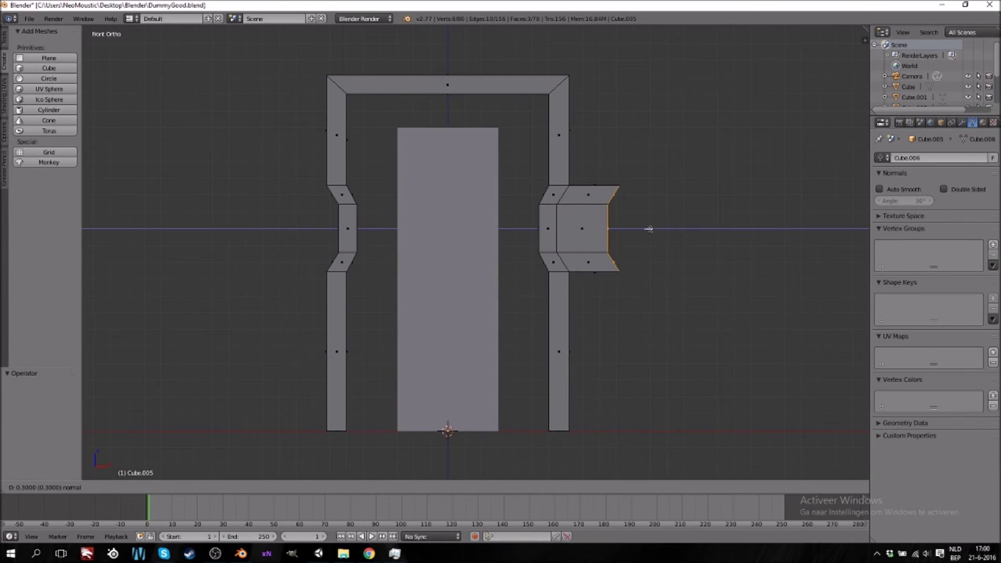
left_click(649, 229)
Extrude the matching three waist and slope faces on the -X leg outward by 0.3
middle_click_drag(399, 231, 423, 257)
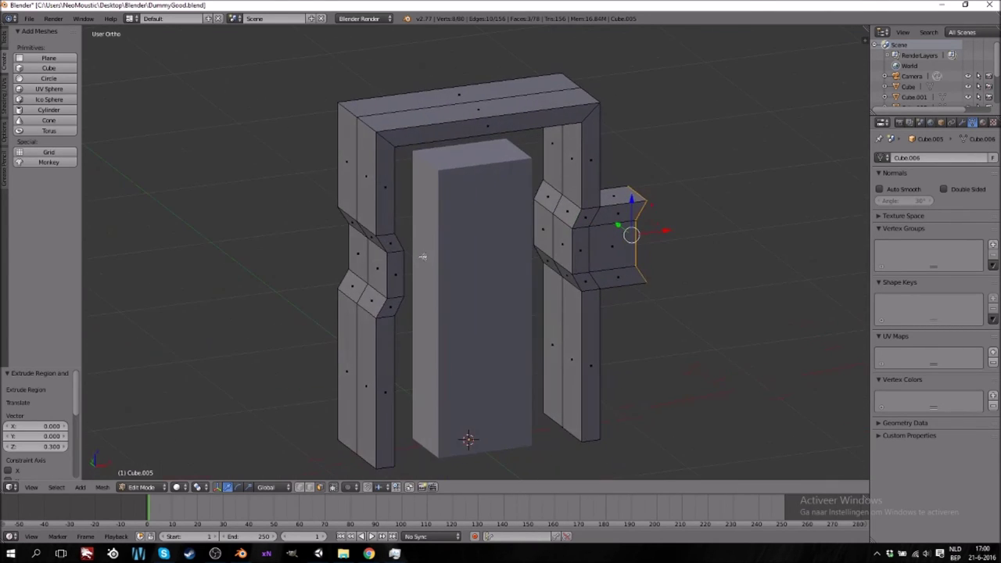
right_click(354, 284)
right_click(354, 232, "shift")
key("KP_1")
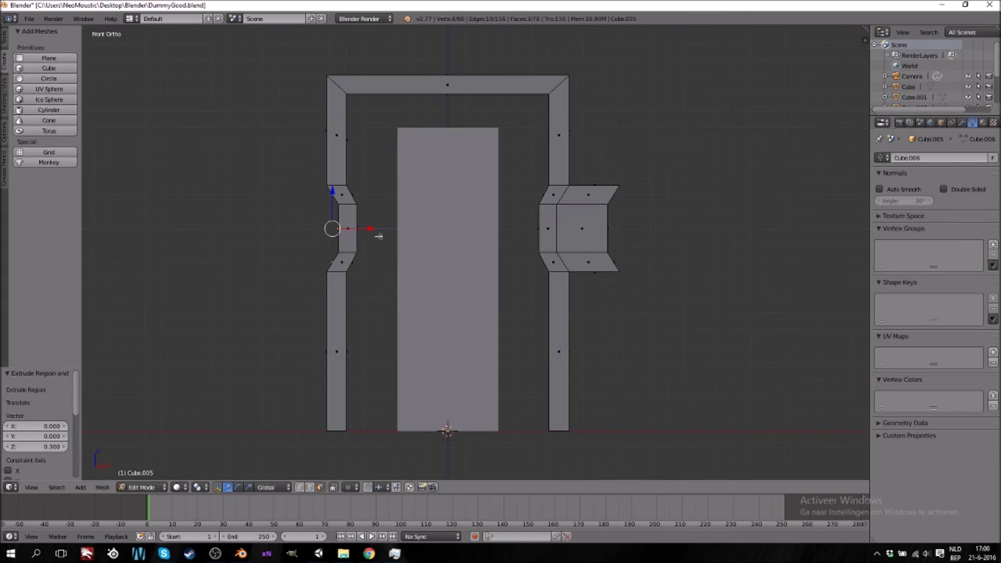
key("e")
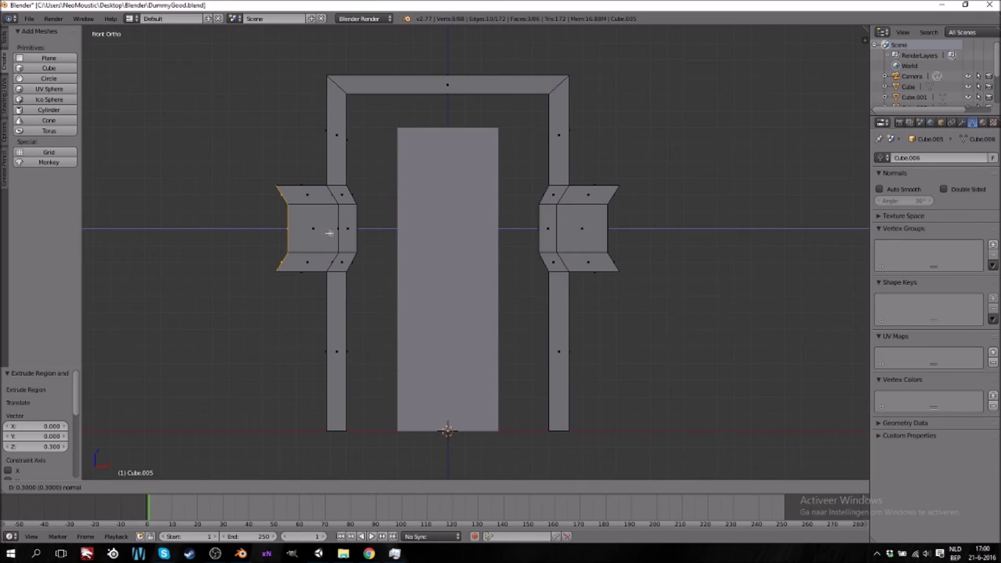
left_click(328, 231)
Select the outermost upper and lower edges of both side blocks and scale them along X to about 0.864, tapering the ends inward
middle_click_drag(268, 295, 286, 284)
middle_click_drag(288, 194, 505, 280)
right_click(505, 196, "shift")
key("KP_1")
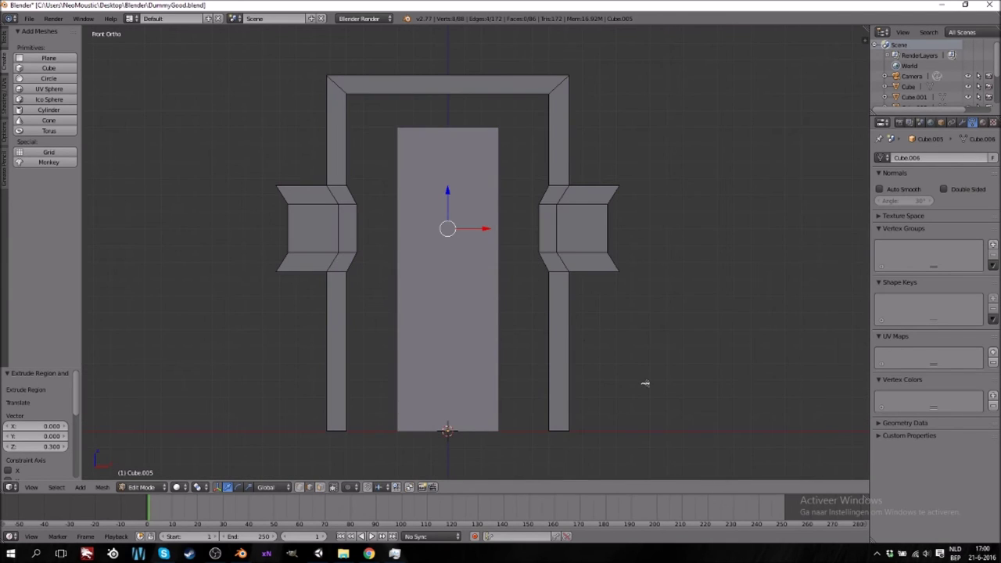
key("s")
key("x")
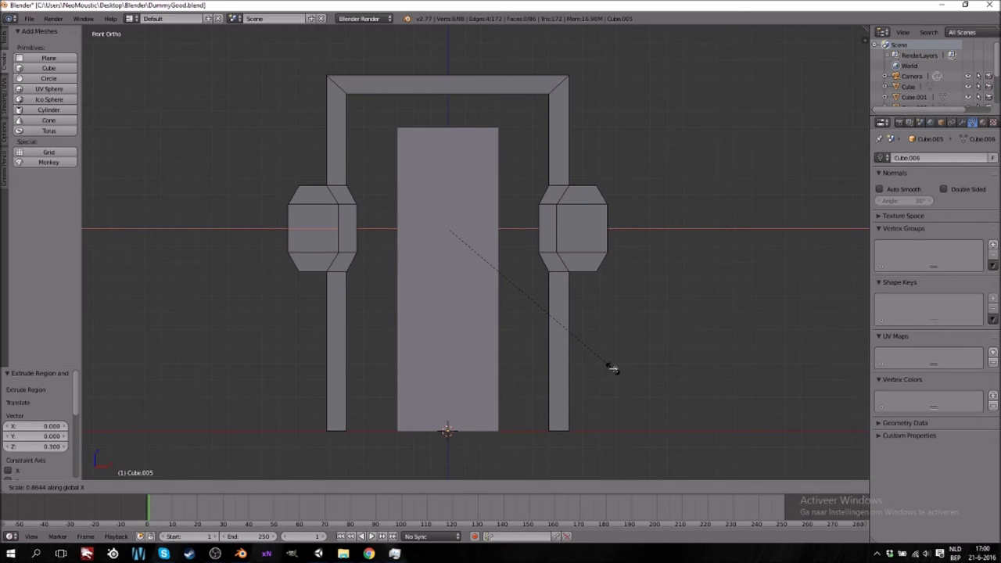
left_click(613, 369)
key("Tab")
middle_click_drag(632, 313, 574, 331)
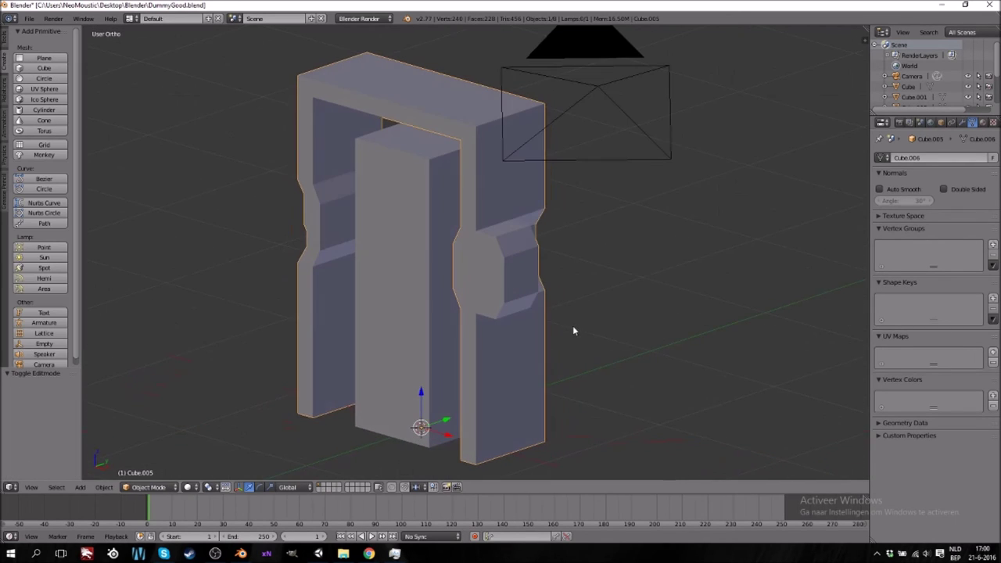
mouse_move(440, 295)
middle_mouse_down()
mouse_move(527, 294)
mouse_move(448, 282)
middle_mouse_up()
middle_click_drag(401, 227, 350, 257)
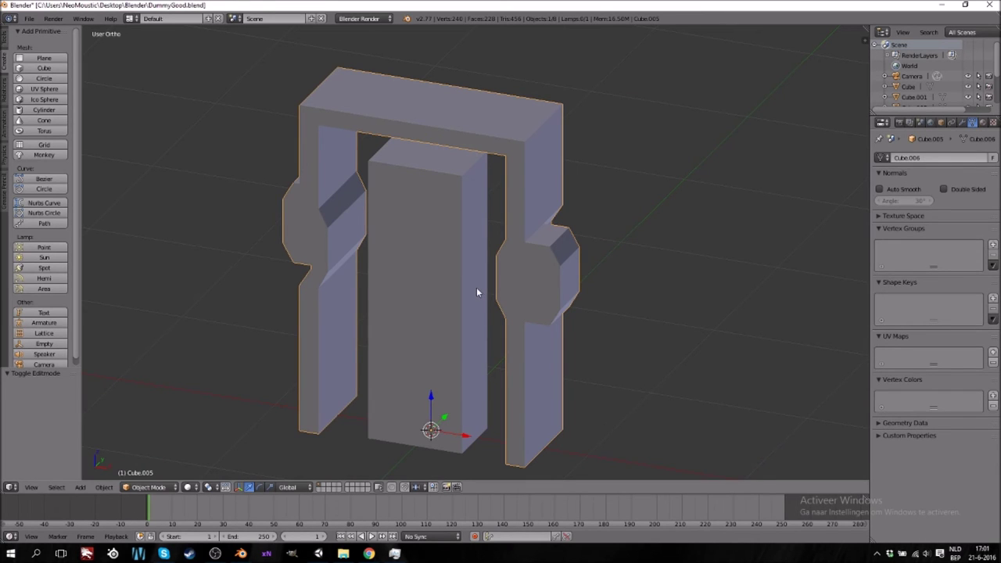
mouse_move(521, 351)
middle_mouse_down()
mouse_move(492, 351)
mouse_move(516, 351)
middle_mouse_up()
Switch to face selection and select the central front face of the +X side block
key("Tab")
middle_click_drag(543, 290, 507, 389)
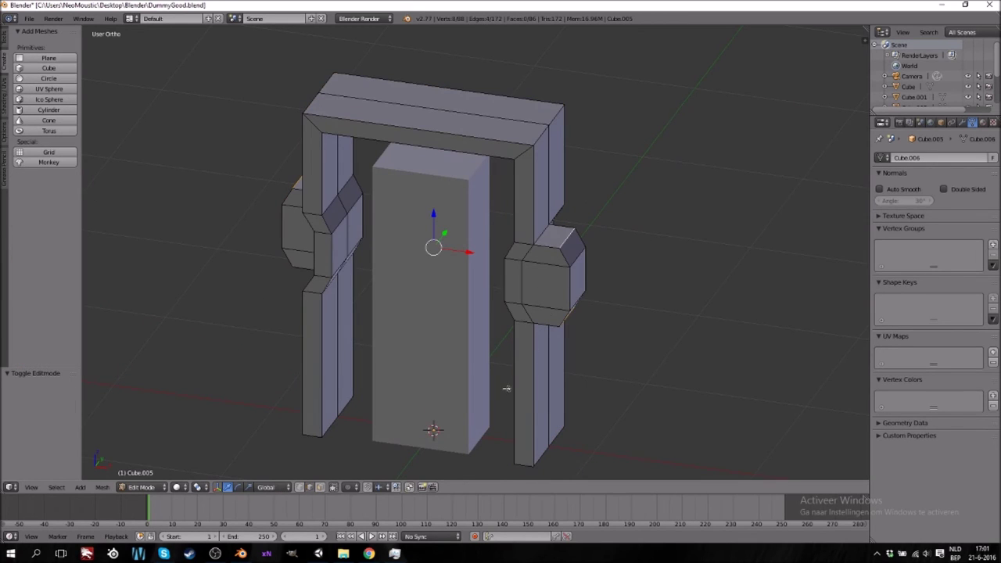
left_click(320, 487)
right_click(545, 288)
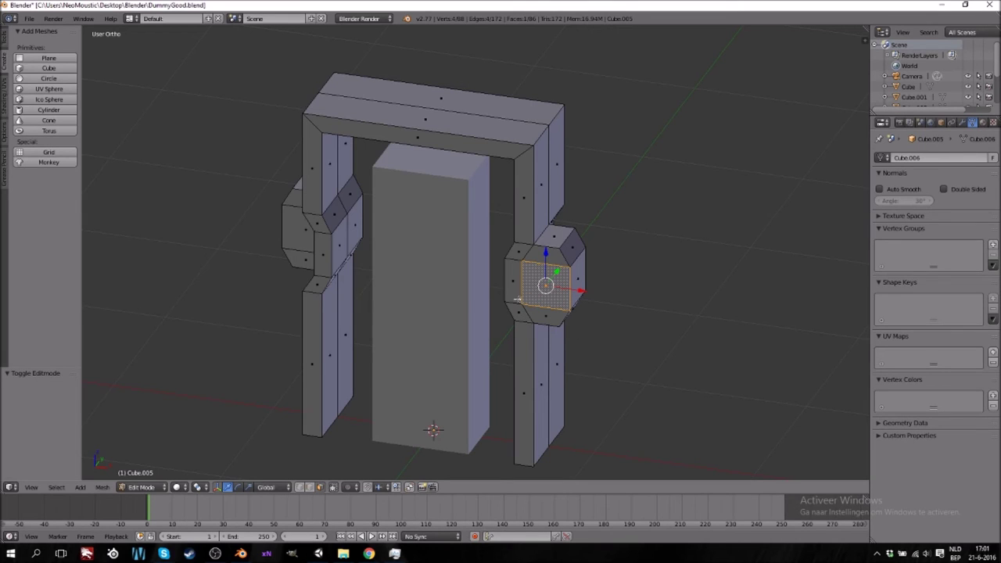
key("KP_1")
scroll(518, 299, "up", 4)
scroll(561, 308, "down", 3, "ctrl")
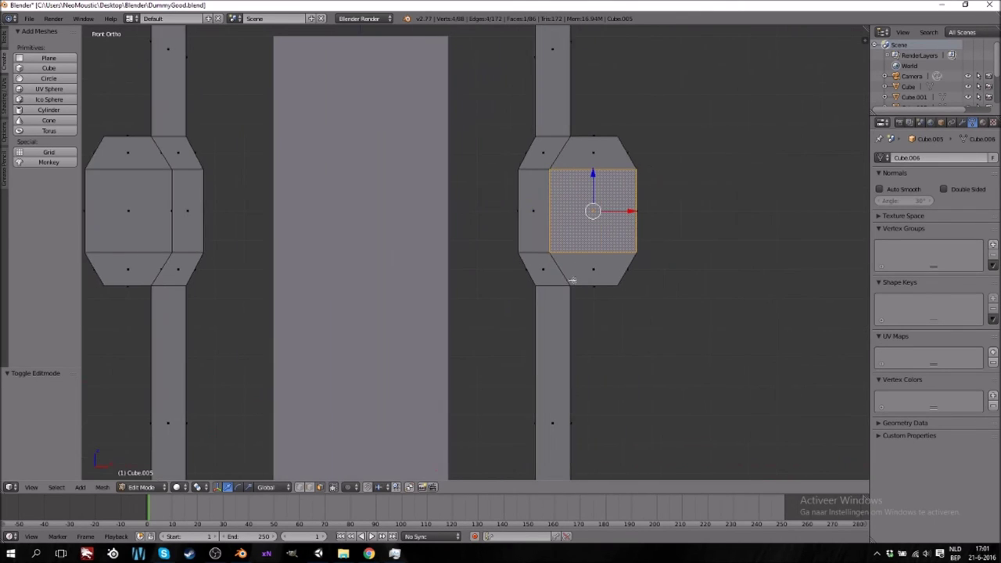
scroll(562, 308, "up", 3, "shift")
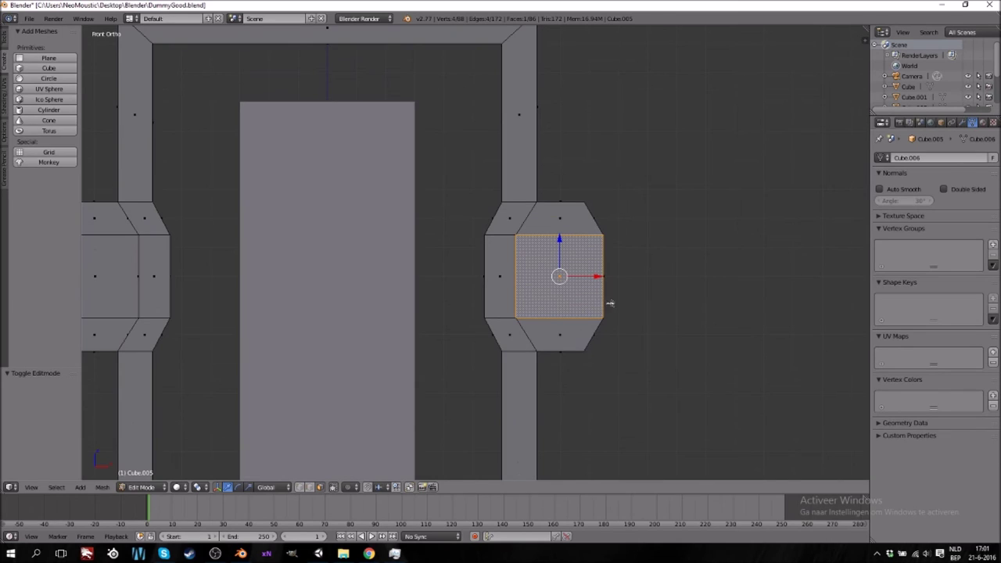
Try to inset the +X block's front face by extruding in place, scaling to about 0.672 and extruding inward about 0.019
key("e")
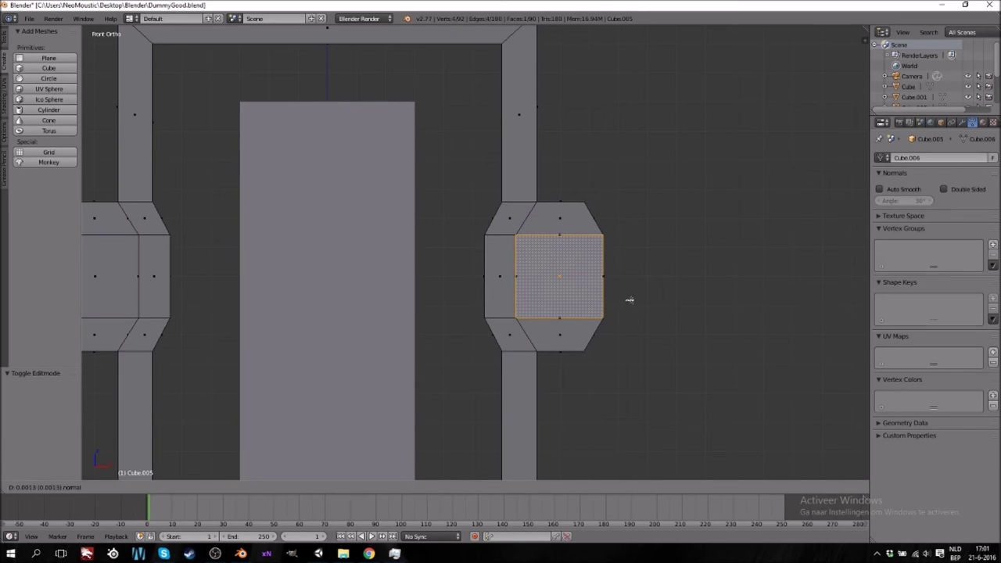
right_click(634, 297)
key("s")
left_click(666, 303)
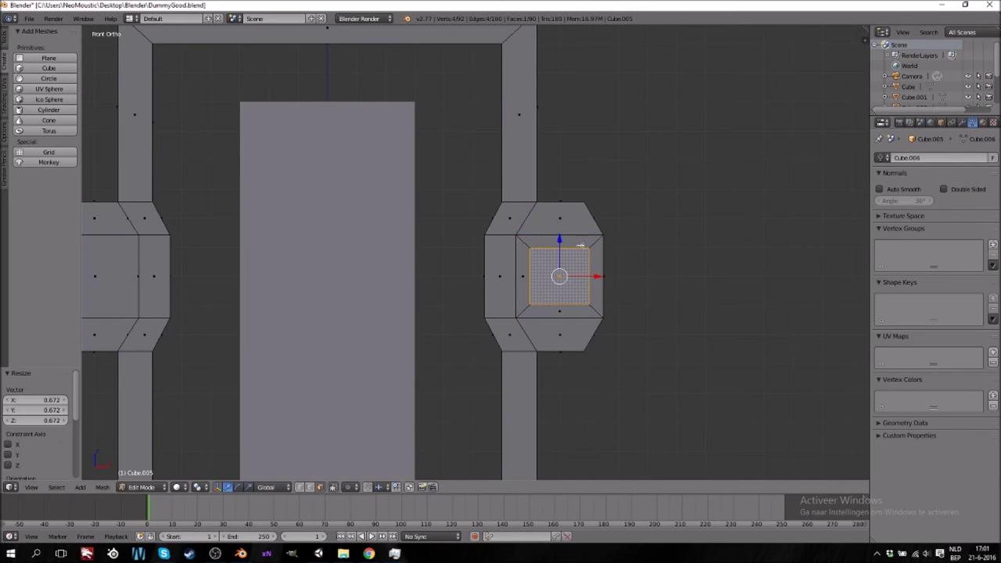
middle_click_drag(564, 244, 502, 329)
key("e")
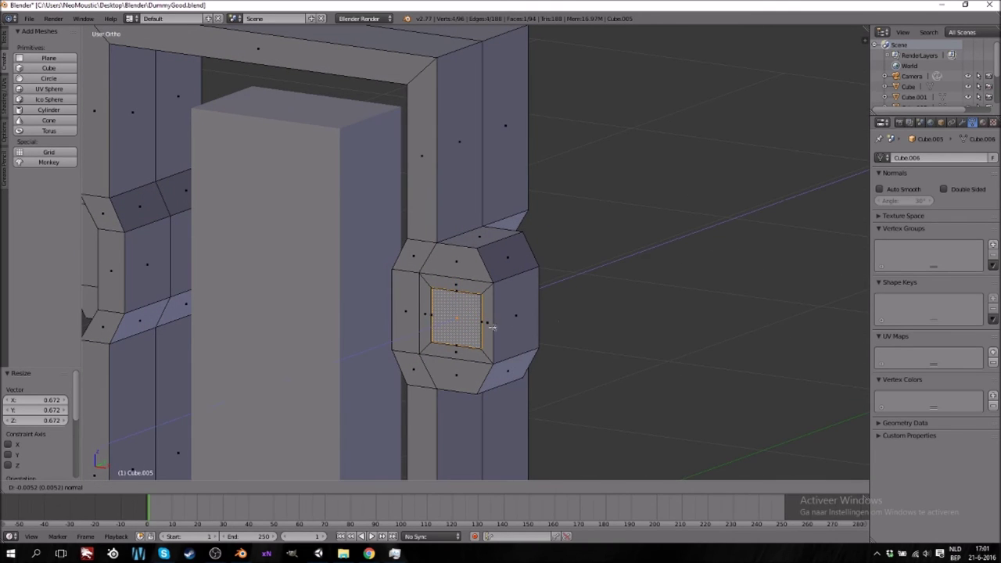
left_click(495, 327)
middle_click_drag(427, 328, 435, 328)
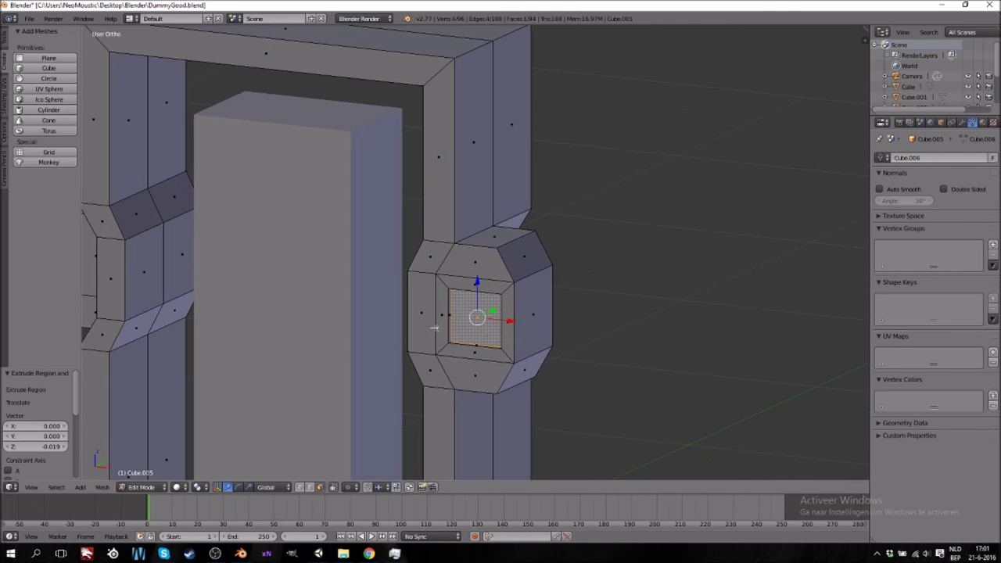
Undo the trial inset and recess on the +X block's front face
key("ctrl+z")
key("ctrl+z")
key("ctrl+z")
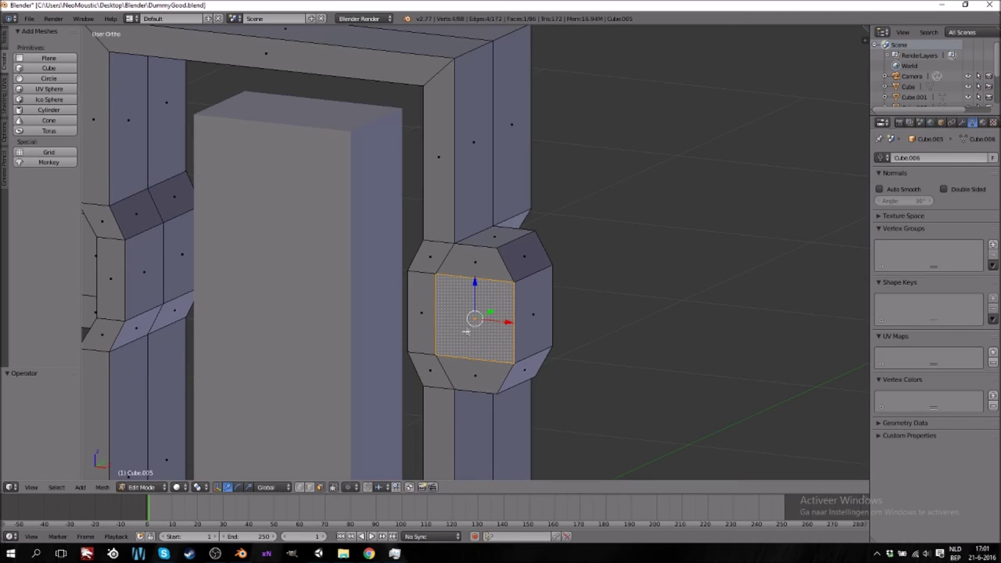
Extrude the +X block's front face in place and scale the new face to 0.8 to form an inset
key("KP_2")
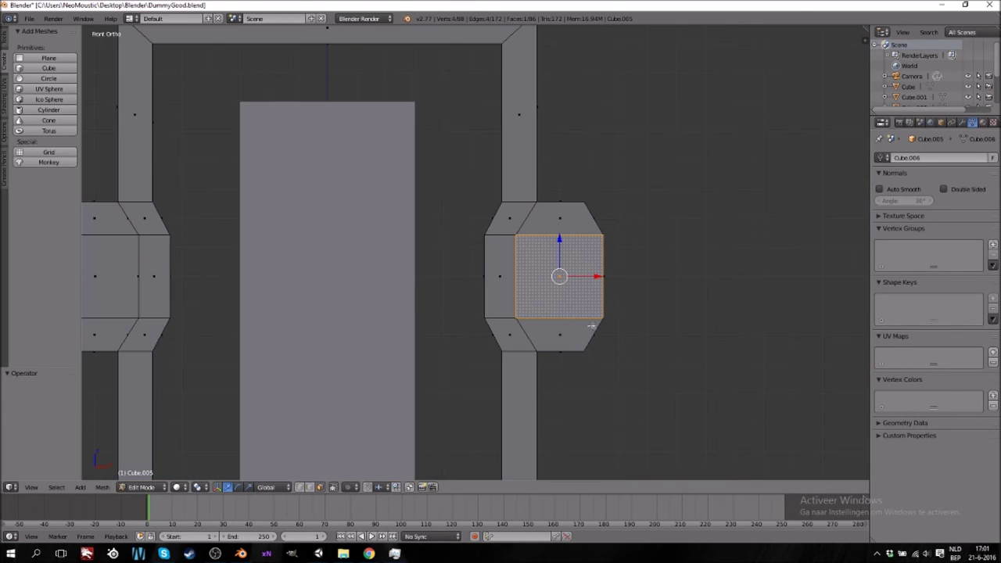
key("g")
right_click(664, 341)
key("s")
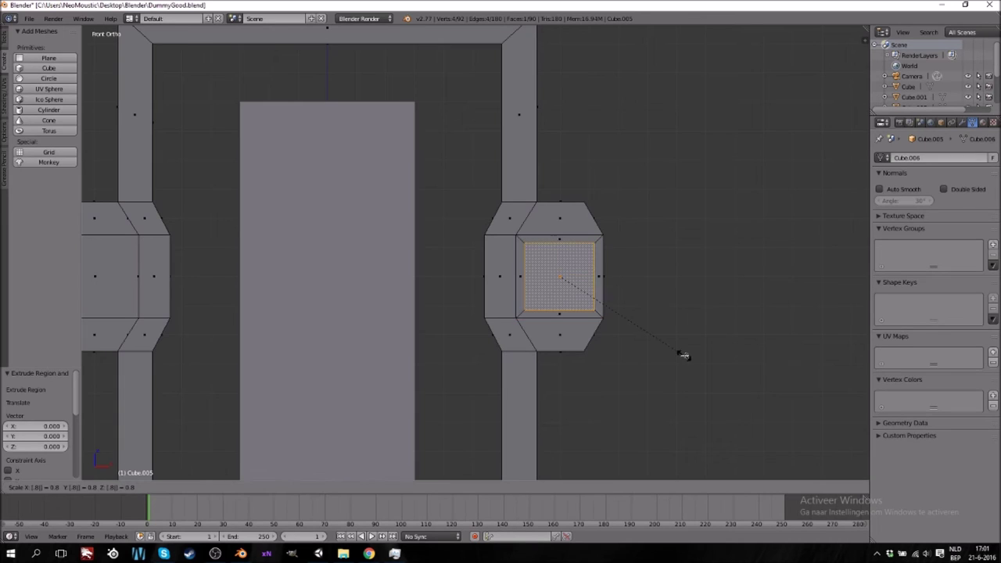
key("Return")
scroll(546, 291, "down", 6, "ctrl")
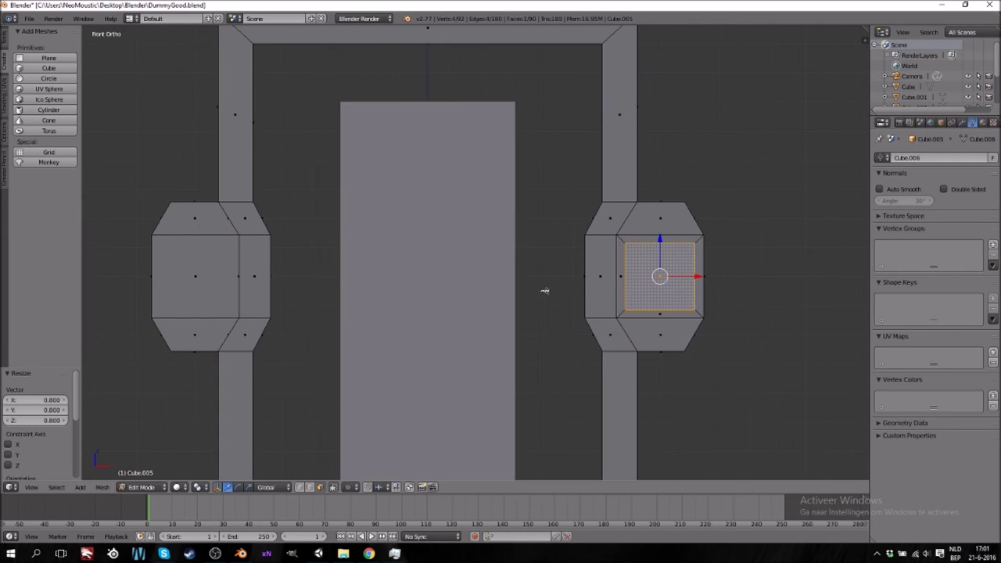
Select the -X block's central back face, extrude it in place and scale it to 0.8
middle_click_drag(172, 328, 438, 345)
right_click(769, 292)
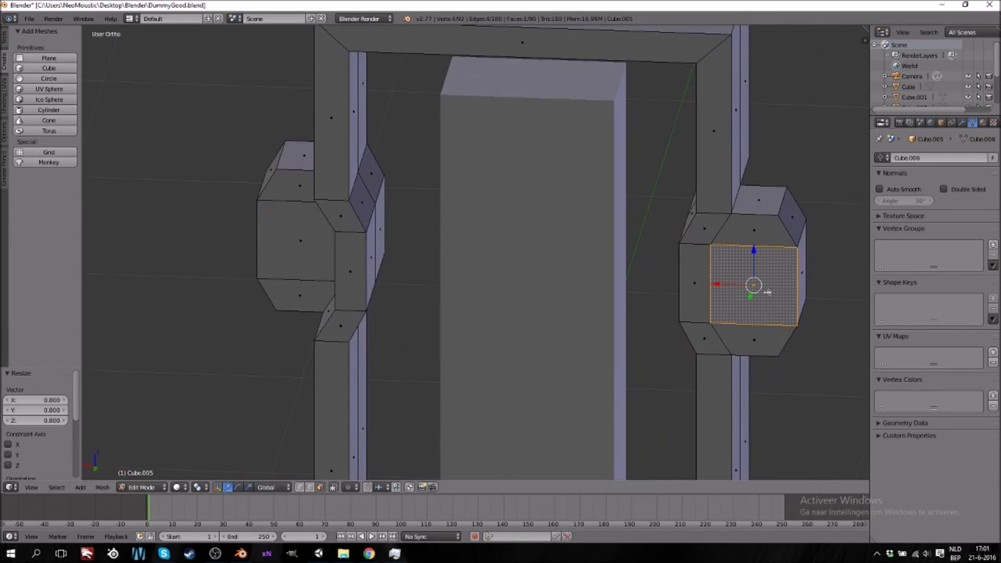
key("e")
right_click(768, 323)
type("s0.8")
key("Return")
In wireframe, extrude the -X block's inset back face and move it -0.02 along Y to recess it
middle_click_drag(767, 297, 743, 300)
key("KP_3")
key("z")
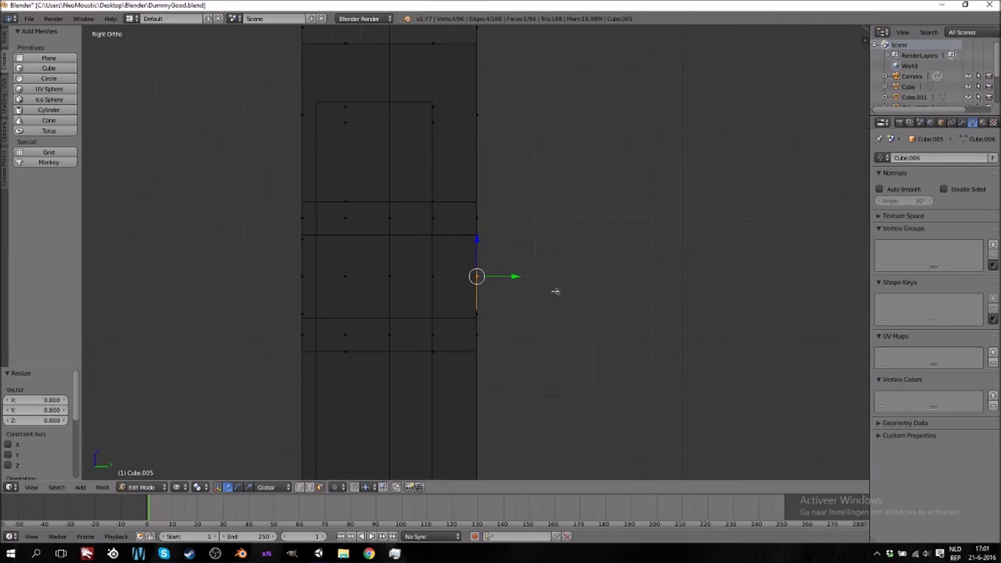
key("e")
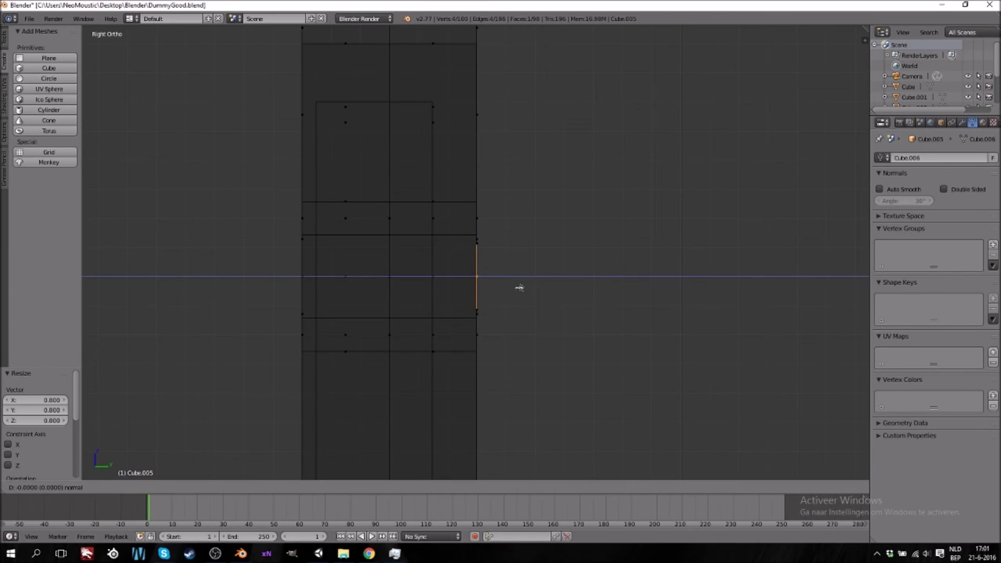
right_click(510, 291)
scroll(507, 297, "up", 4)
scroll(506, 303, "up", 2)
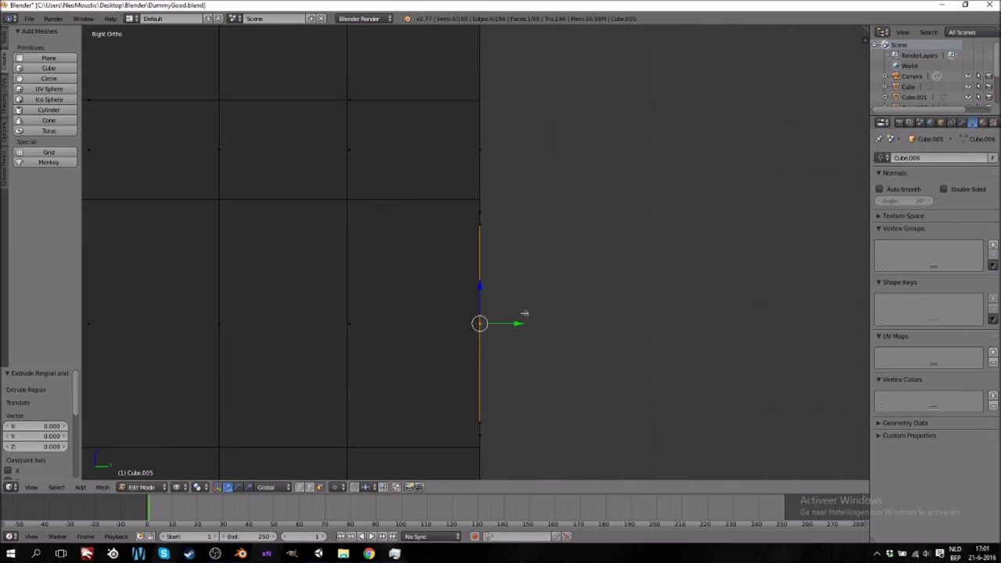
left_click_drag(520, 325, 501, 323)
scroll(330, 307, "down", 4)
Select the +X block's inset front face, extrude it inward by -0.02 and return to solid shading
middle_click_drag(327, 308, 360, 307)
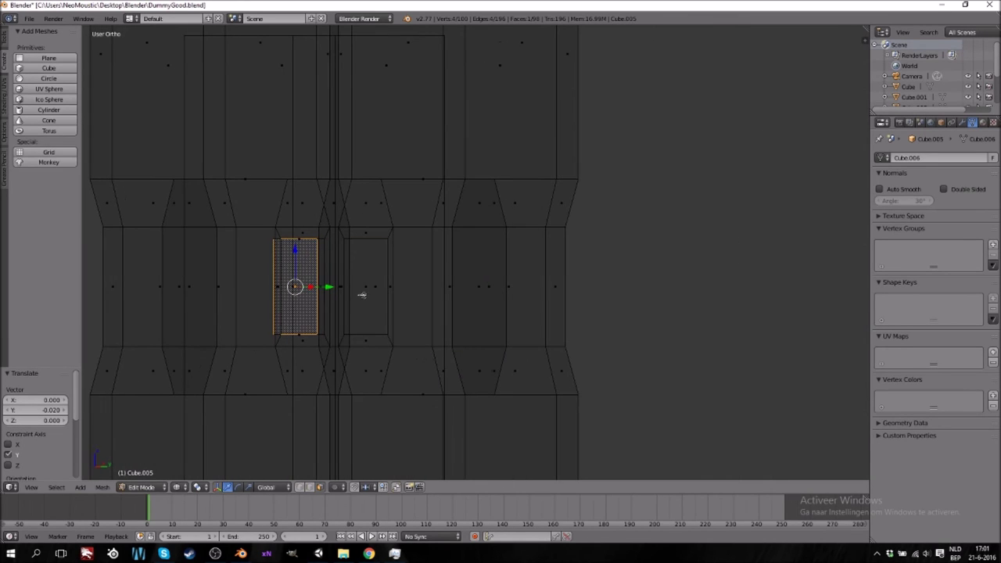
right_click(363, 295)
key("KP_1")
key("KP_3")
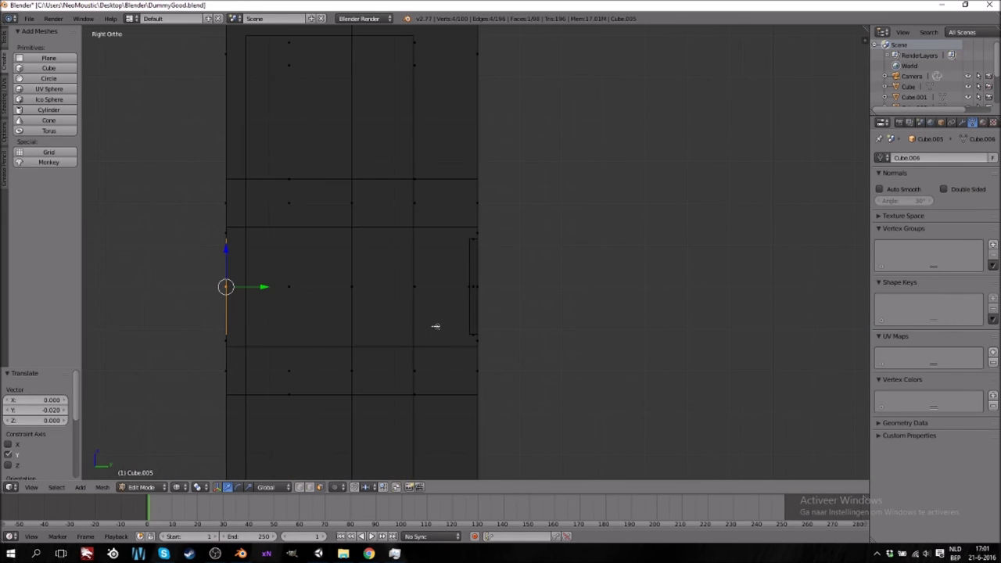
scroll(427, 325, "down", 14, "ctrl")
scroll(427, 324, "up", 5)
key("e")
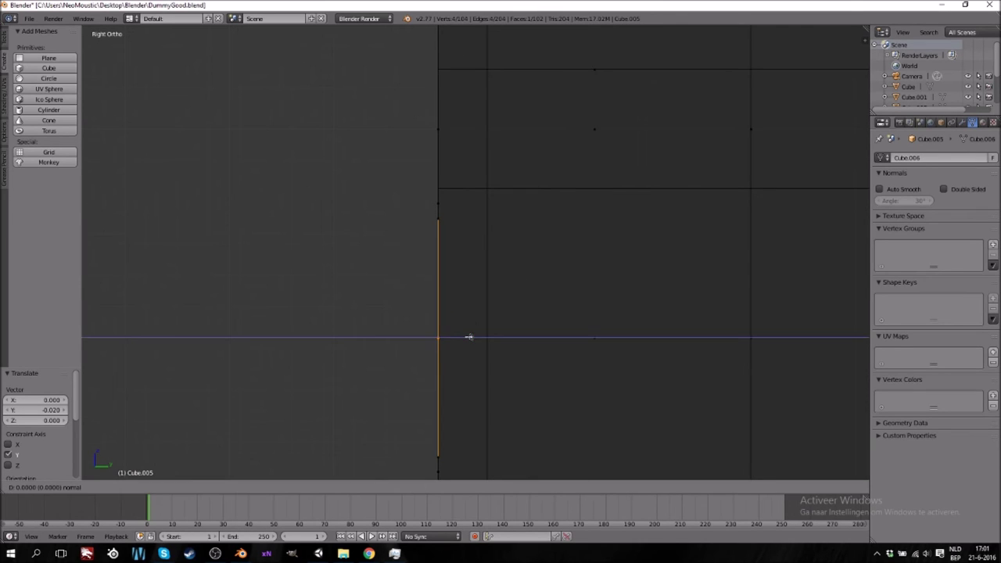
left_click(487, 337)
key("z")
scroll(467, 276, "down", 6)
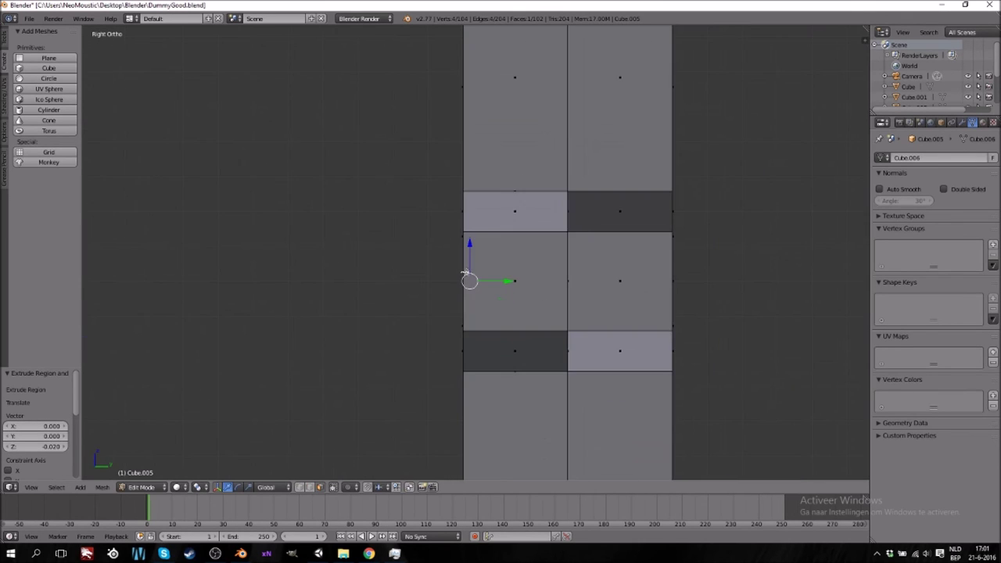
Leave mesh editing and examine the doorway frame and its recessed side blocks from several angles
middle_click_drag(467, 274, 523, 290)
key("Tab")
scroll(519, 293, "down", 5)
middle_click_drag(459, 305, 572, 284)
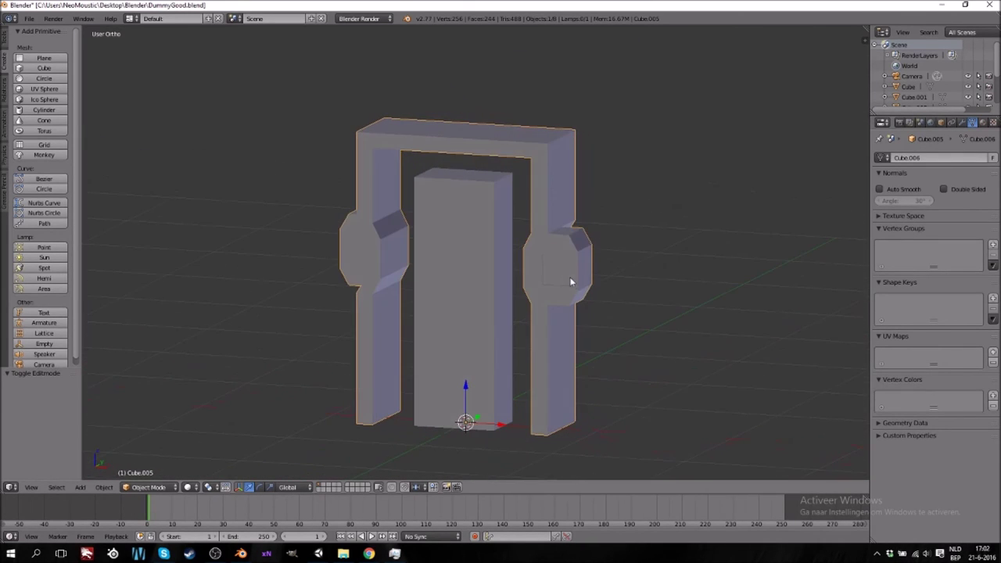
middle_click_drag(535, 288, 602, 280)
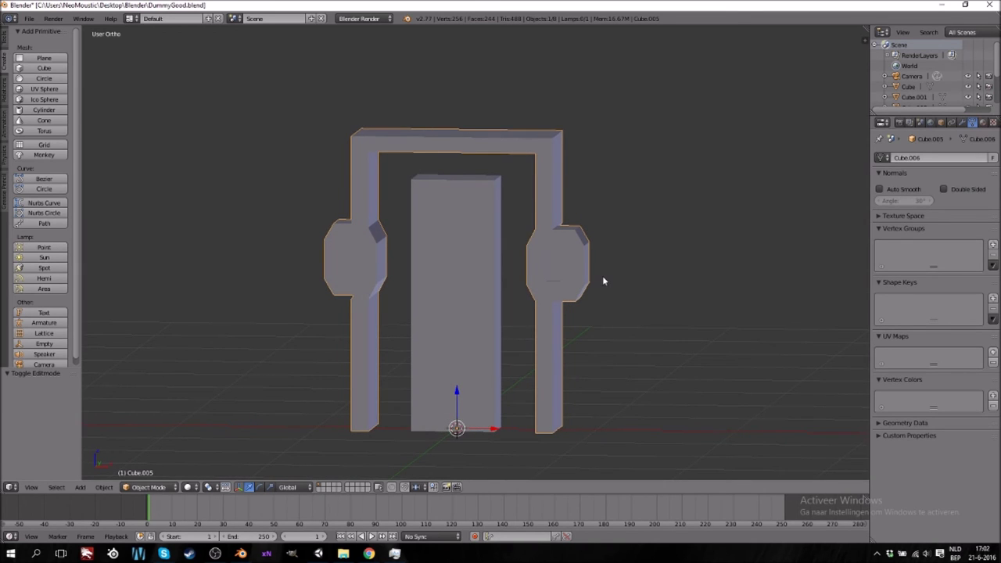
middle_click_drag(594, 281, 530, 283)
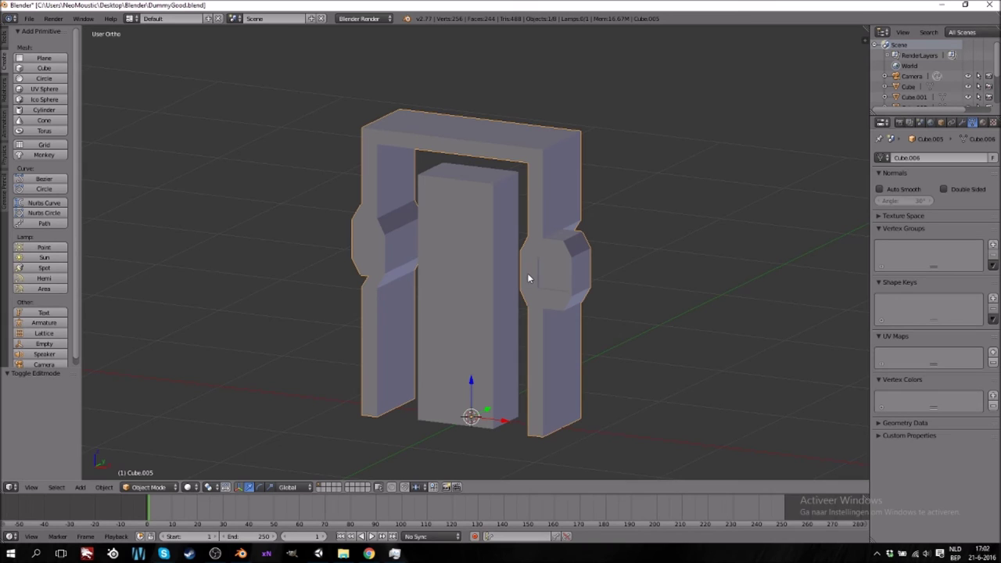
key("Tab")
key("Tab")
middle_click_drag(527, 206, 494, 246)
scroll(494, 249, "down", 3)
scroll(494, 244, "down", 5)
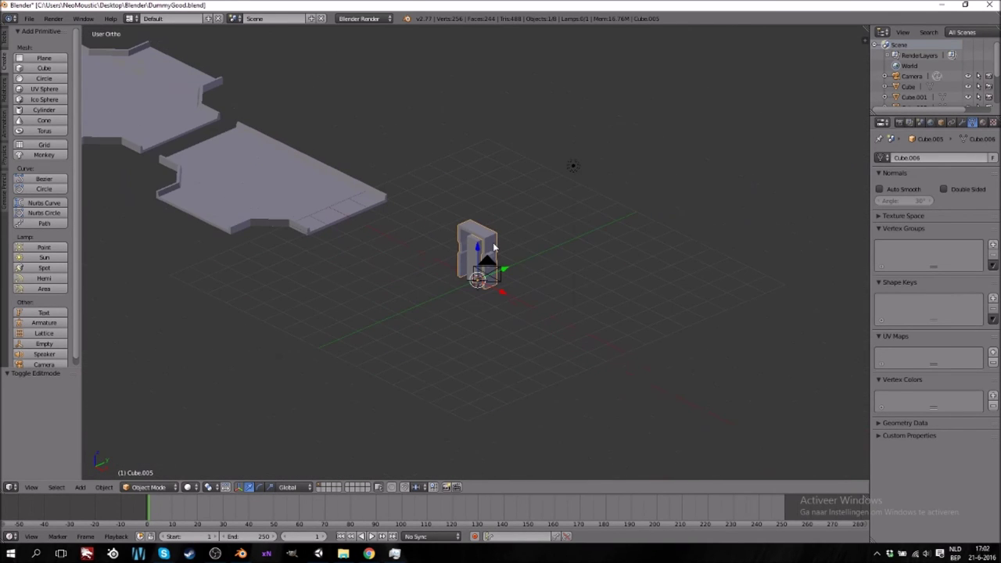
Duplicate the plain rectangular floor tile and move the copy along X until it is centred on the doorway
key("KP_7")
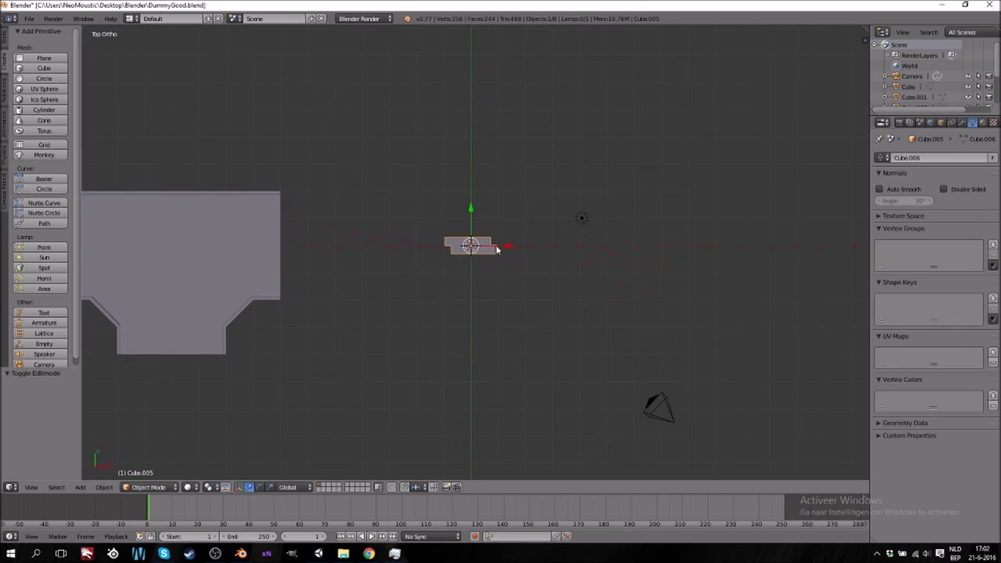
right_click(205, 267)
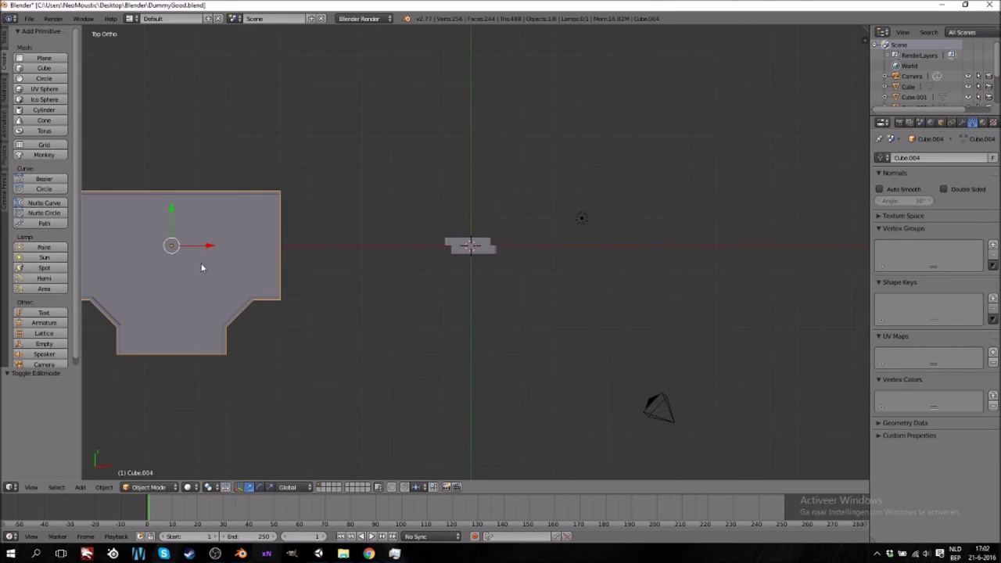
scroll(213, 265, "down", 13, "ctrl")
key("ctrl+KP_4")
scroll(245, 270, "down", 4)
scroll(313, 279, "up", 2)
right_click(223, 268)
key("g")
key("x")
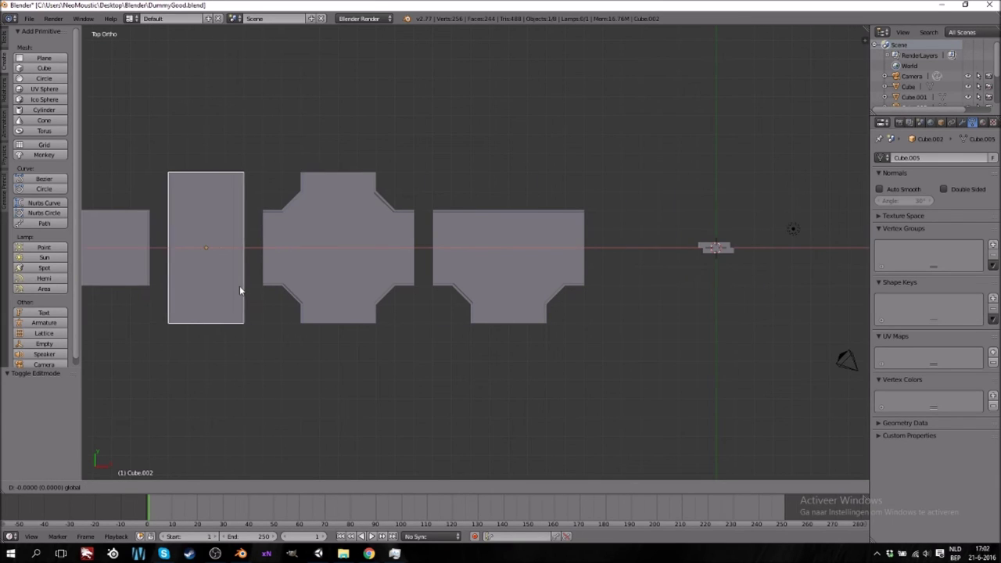
left_click(236, 301)
key("shift+d")
right_click(281, 303)
key("g")
key("x")
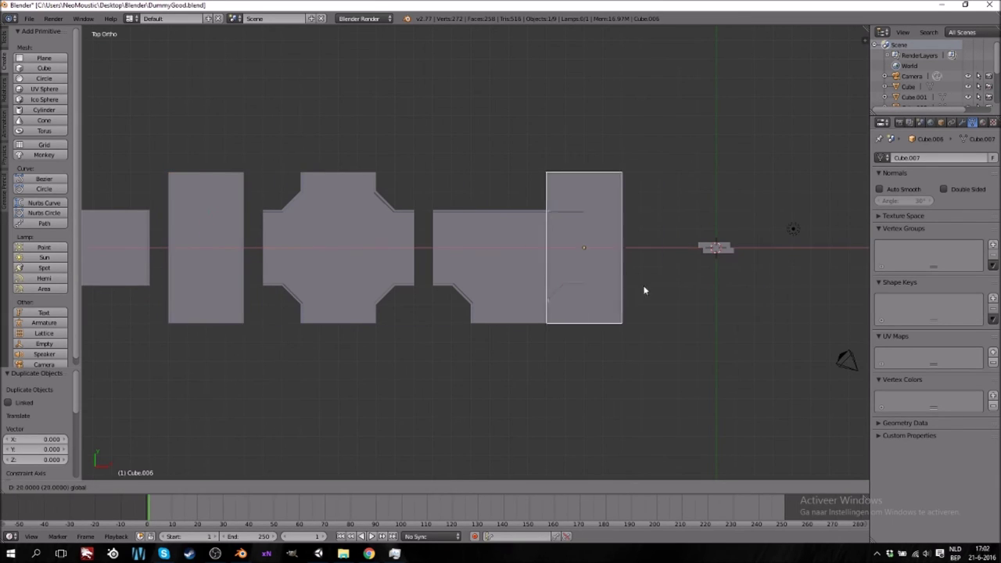
left_click(758, 295)
Rotate the copied tile 90 degrees and move it along -Y until its long edge meets the doorway's centre line
type("r90")
key("Return")
scroll(737, 338, "up", 14, "ctrl")
scroll(499, 317, "up", 5)
left_click_drag(494, 205, 499, 292)
key("Tab")
key("Tab")
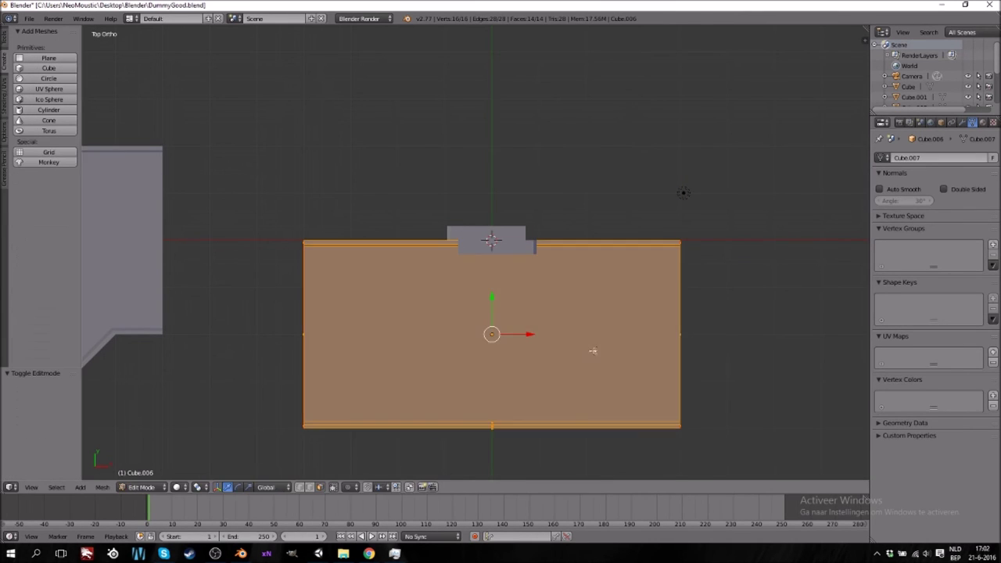
Move the copied tile another -1 along Y, clear of the doorway
middle_click_drag(597, 362, 625, 308)
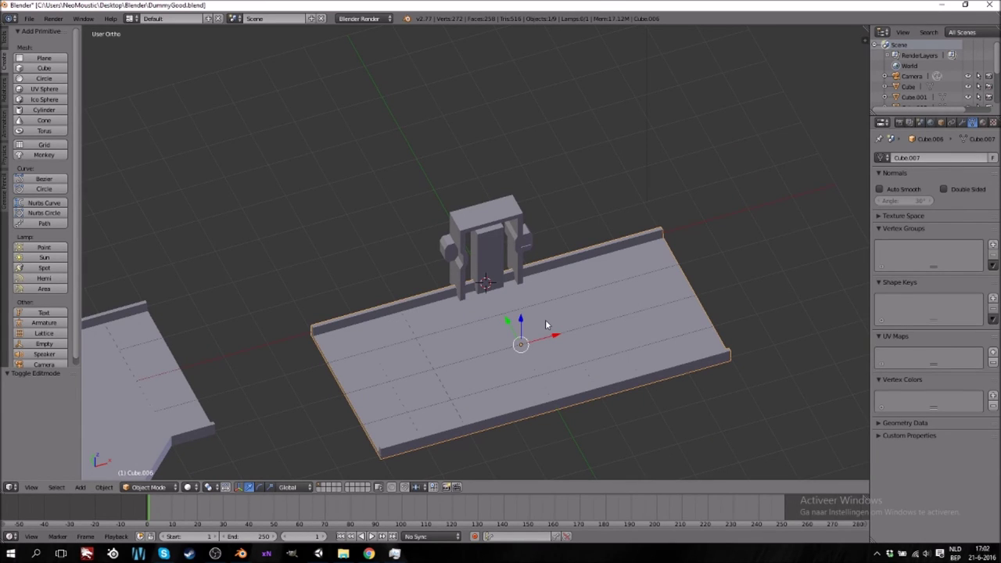
key("KP_7")
left_click_drag(495, 301, 499, 342)
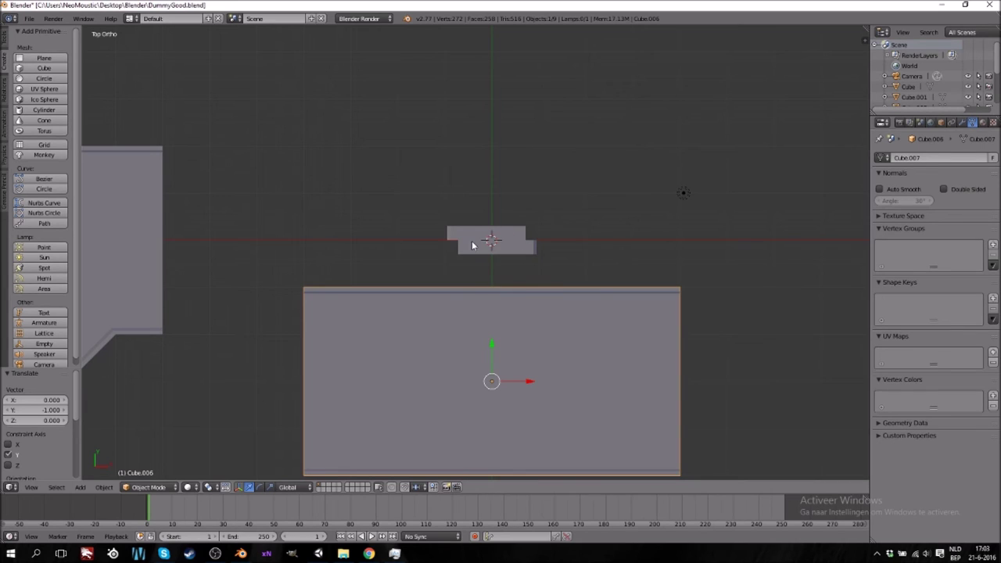
Enter mesh editing on the copied tile and add two evenly spaced loop cuts across its long side
middle_click_drag(518, 377, 526, 339)
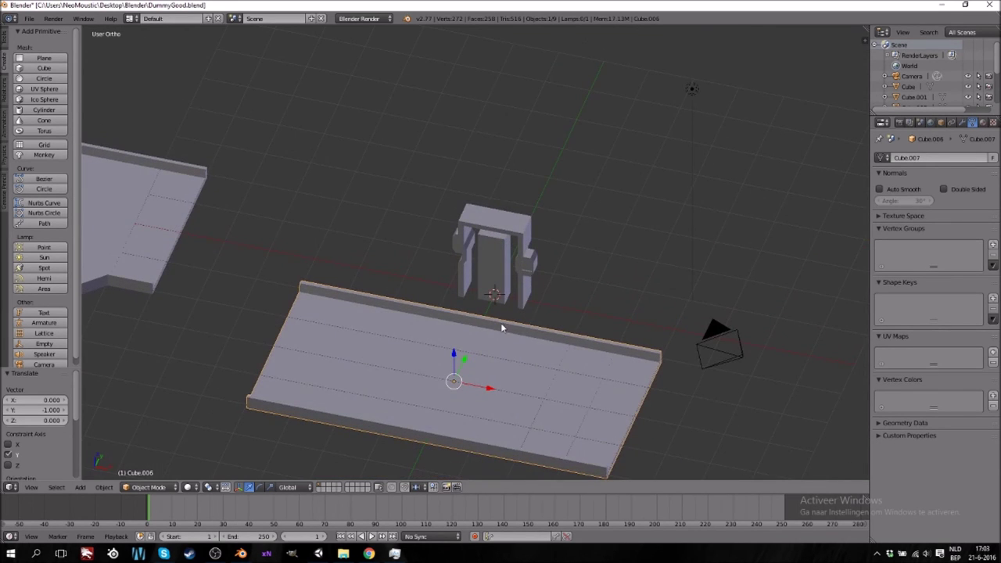
key("Tab")
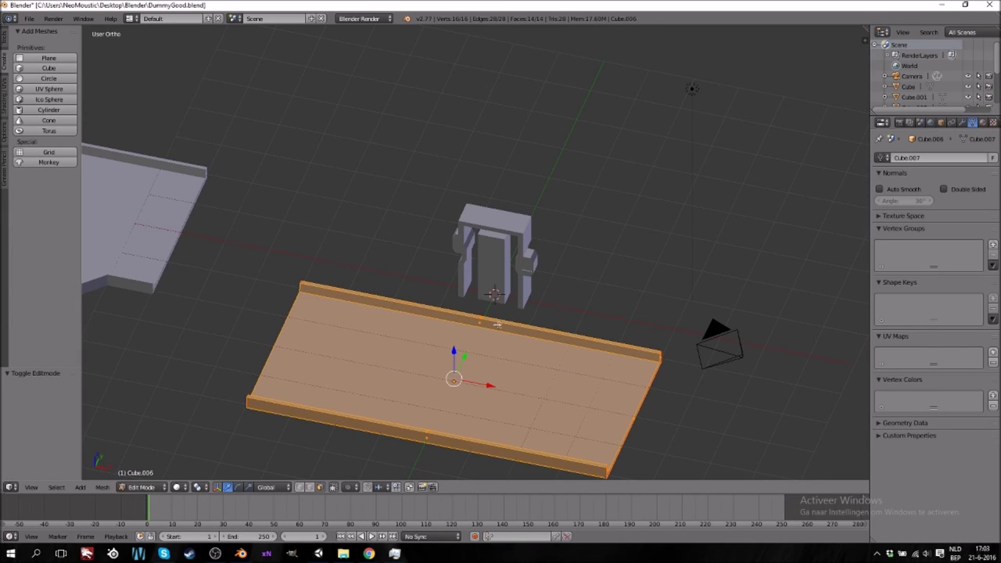
key("KP_7")
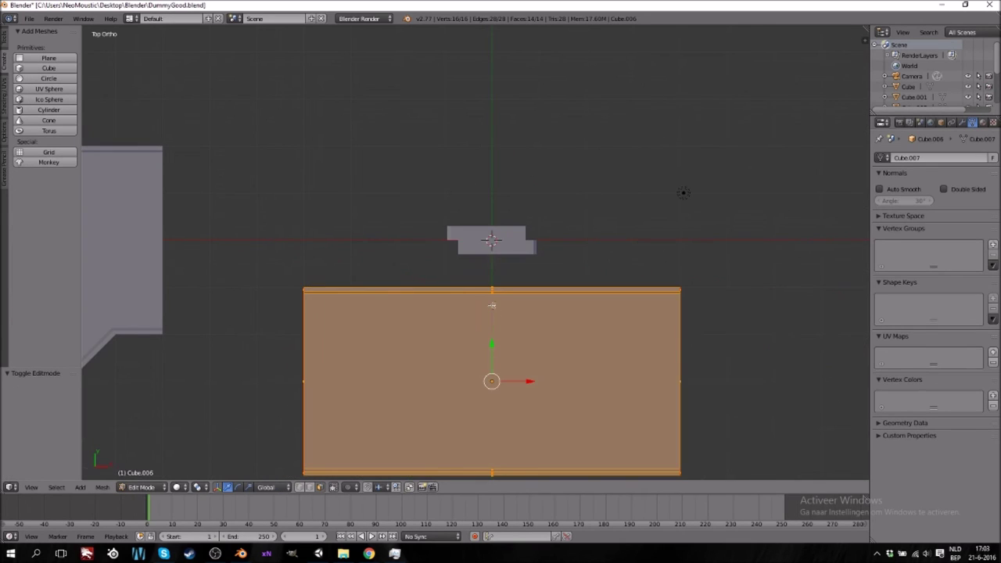
key("ctrl+r")
scroll(491, 305, "up", 1)
left_click(492, 305)
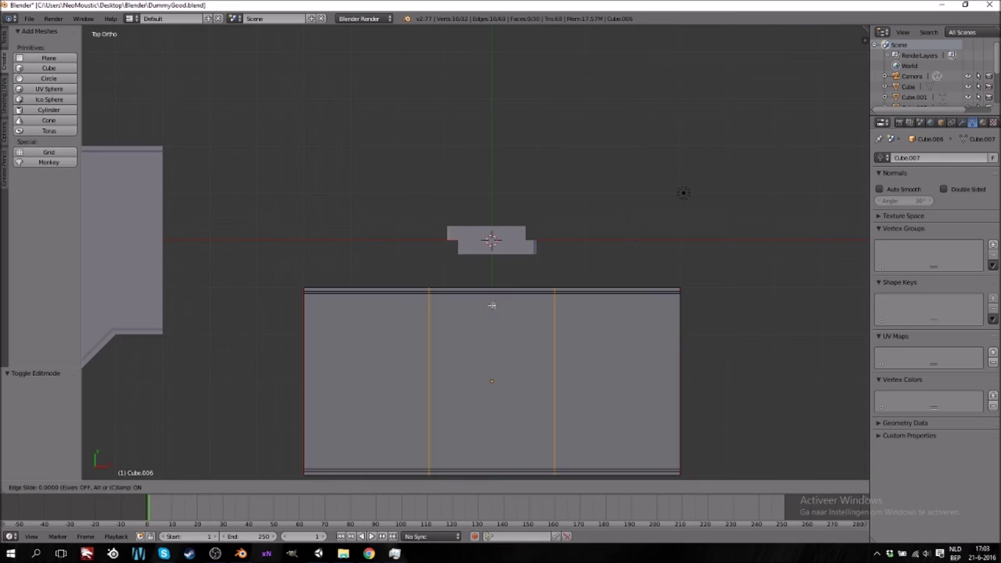
right_click(492, 305)
Scale the two new edge loops by 0.5 along X to bring them closer to the doorway's width
key("s")
key("x")
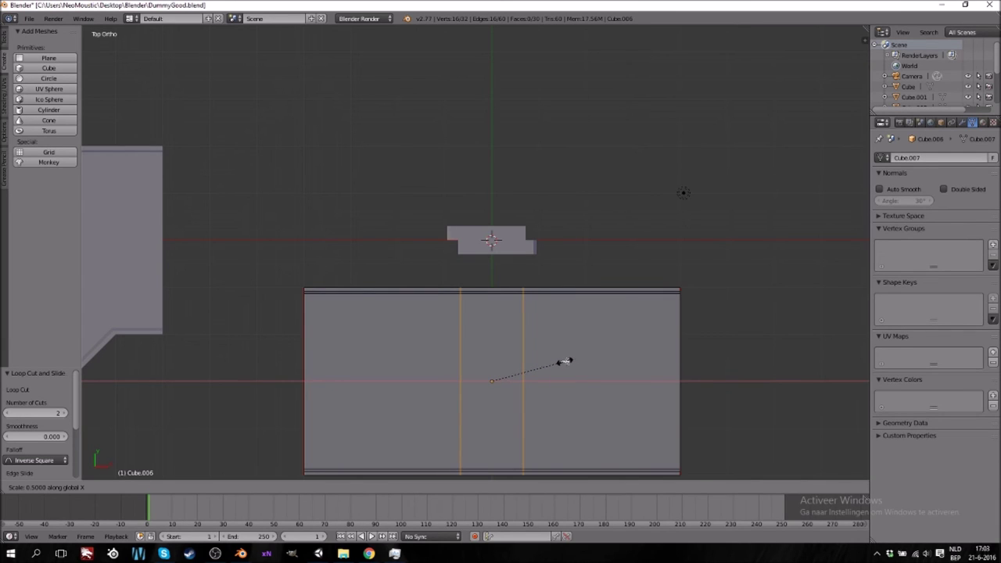
left_click(565, 361)
Delete the inner, top and outer rim faces between the two cuts on the doorway side of the tile
middle_click_drag(516, 421, 513, 348)
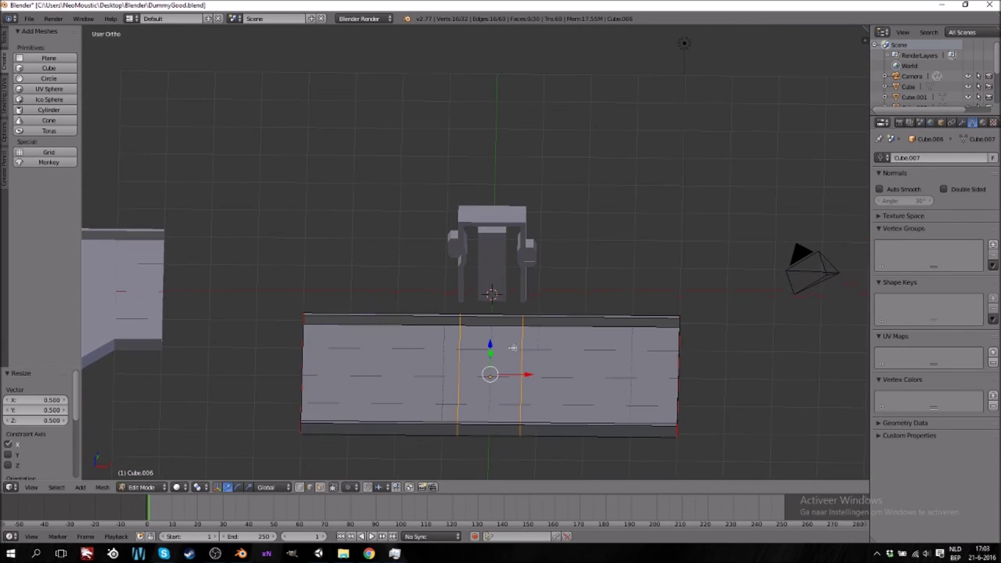
scroll(514, 362, "up", 5)
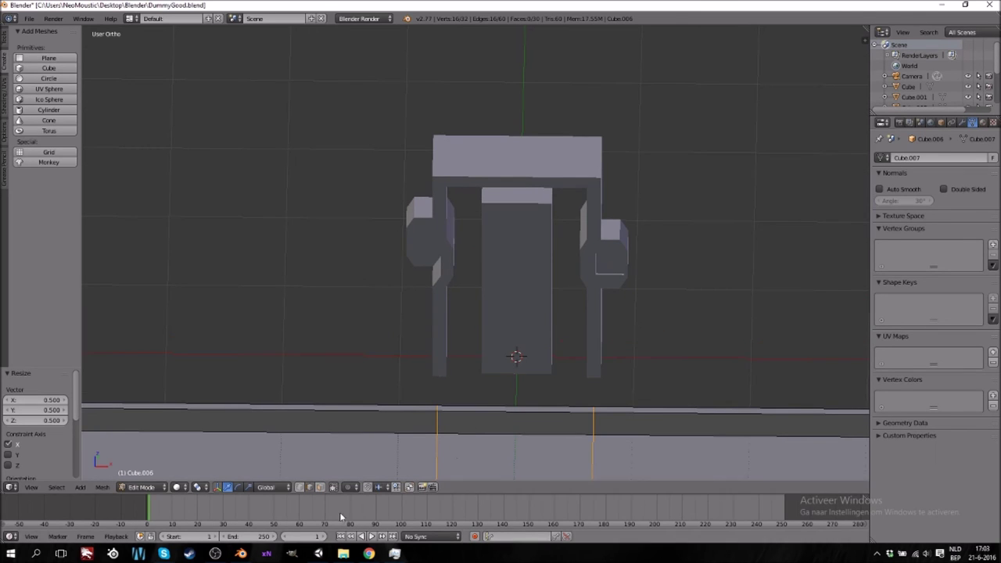
left_click(320, 486)
right_click(516, 427)
key("x")
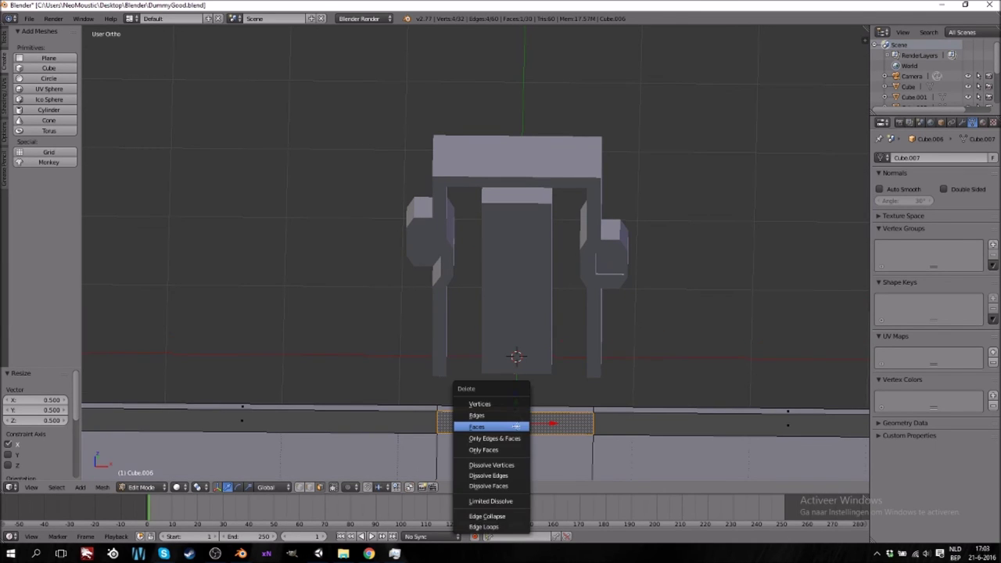
left_click(515, 425)
middle_click_drag(515, 423, 474, 417)
right_click(474, 411)
key("x")
left_click(474, 410)
right_click(475, 414)
key("x")
left_click(474, 414)
Add one lengthwise loop cut to each of the two rim sections beside the doorway gap
middle_click_drag(543, 415, 435, 409)
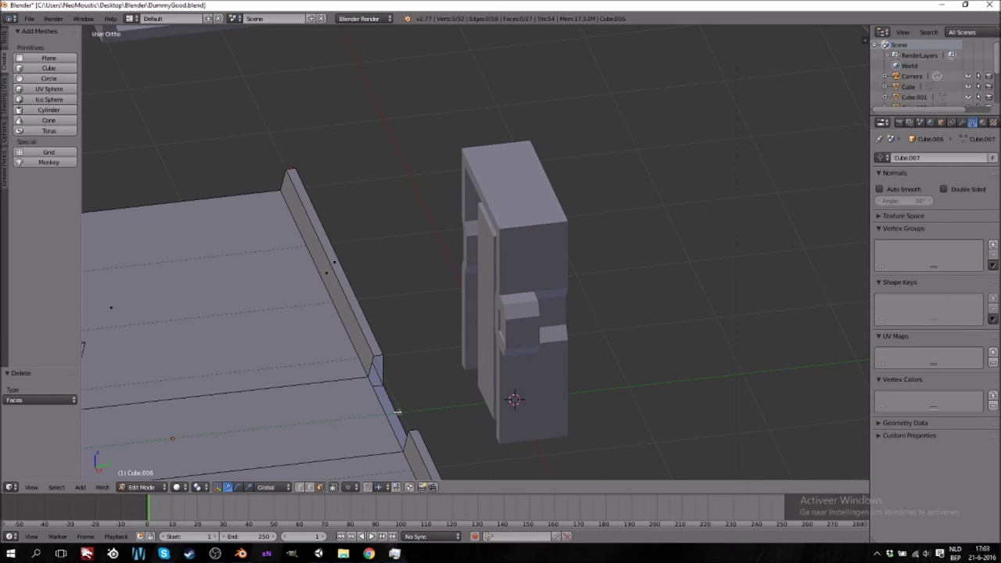
middle_click_drag(374, 417, 325, 405)
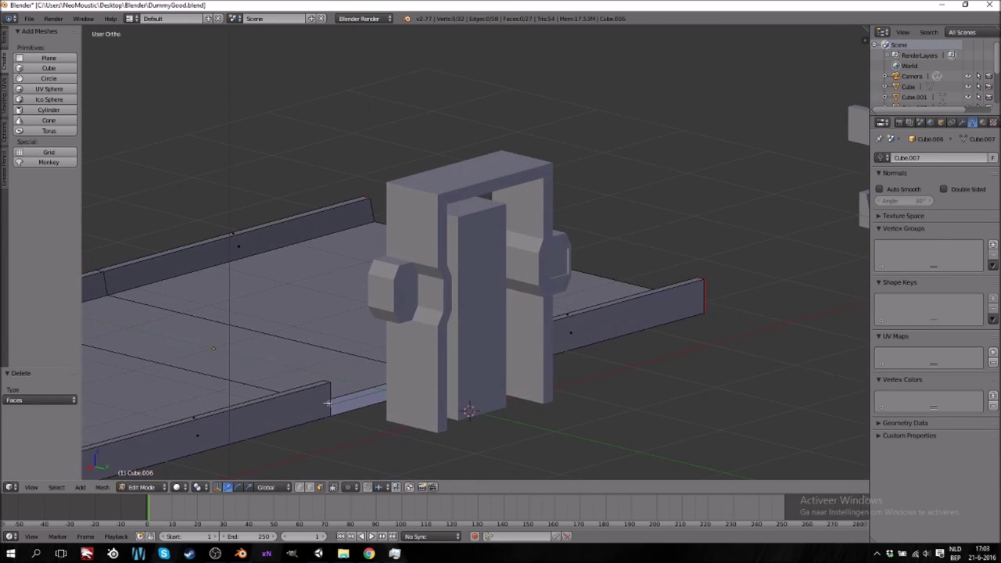
key("ctrl+r")
left_click(329, 403)
left_click(329, 404)
middle_click_drag(453, 407, 468, 394)
key("ctrl+r")
left_click(393, 372)
right_click(393, 373)
middle_click_drag(393, 373, 501, 381)
mouse_move(375, 396)
middle_mouse_down()
mouse_move(415, 409)
mouse_move(402, 425)
mouse_move(384, 406)
middle_mouse_up()
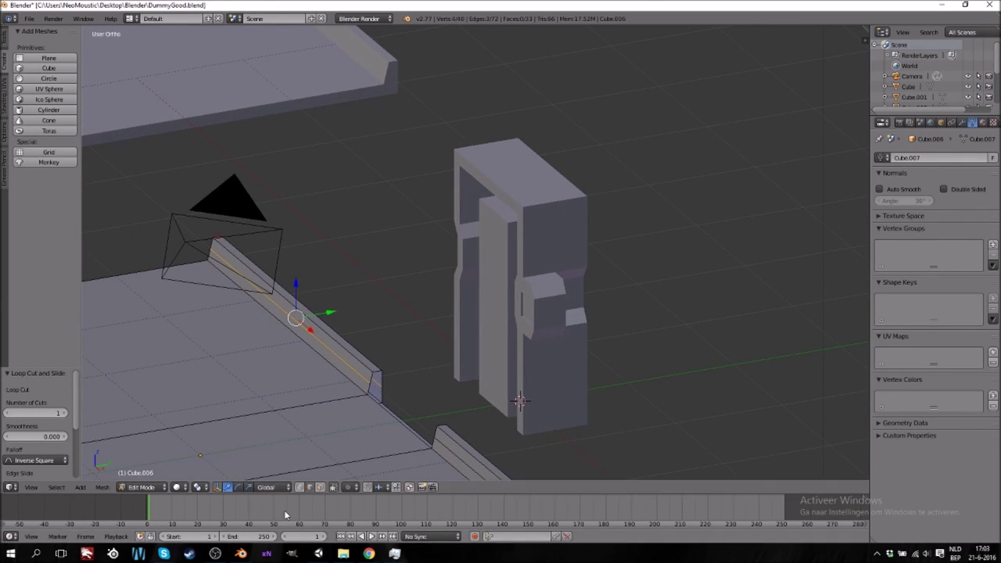
right_click(374, 394)
key("f")
mouse_move(374, 395)
middle_mouse_down()
mouse_move(341, 395)
mouse_move(388, 389)
middle_mouse_up()
key("ctrl+z")
Isolate the tile and move the new lengthwise inner and outer edges of both rim sections -0.049 along Z
middle_click_drag(459, 440, 341, 407)
right_click(344, 398)
right_click(185, 398, "shift")
middle_click_drag(188, 396, 249, 419)
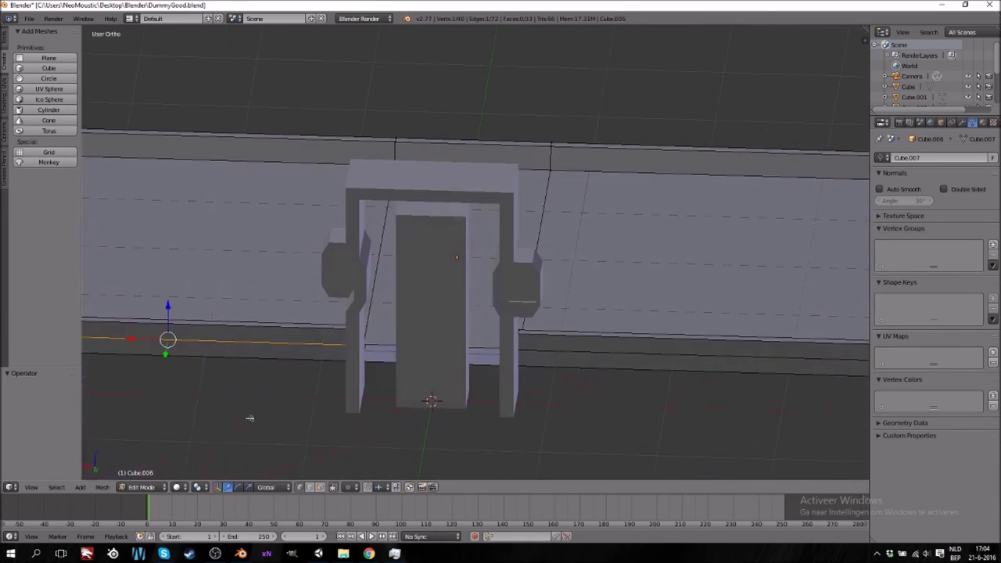
right_click(521, 353)
scroll(731, 383, "up", 7, "ctrl")
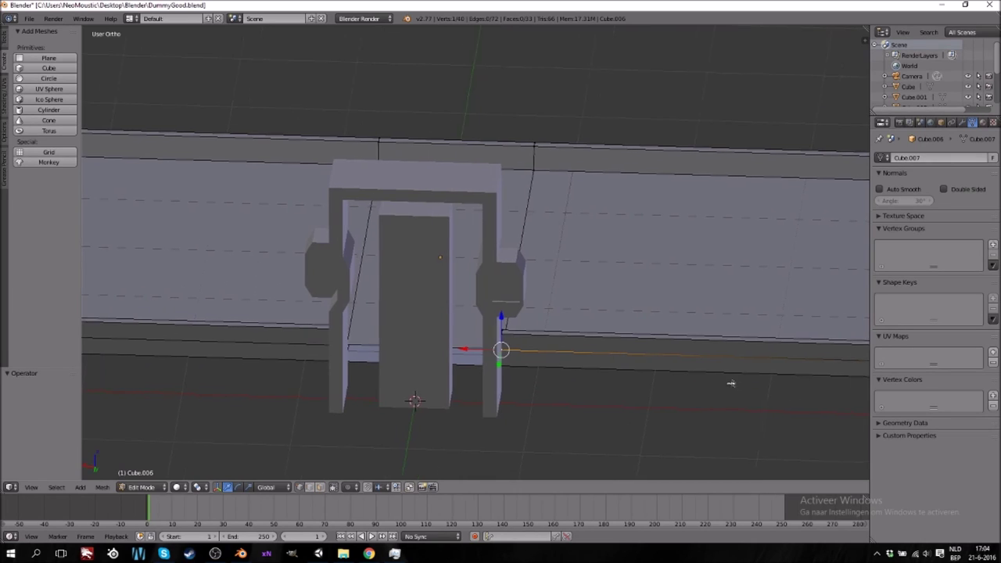
left_click(311, 488)
right_click(516, 354)
scroll(470, 353, "up", 5, "ctrl")
right_click(351, 352, "shift")
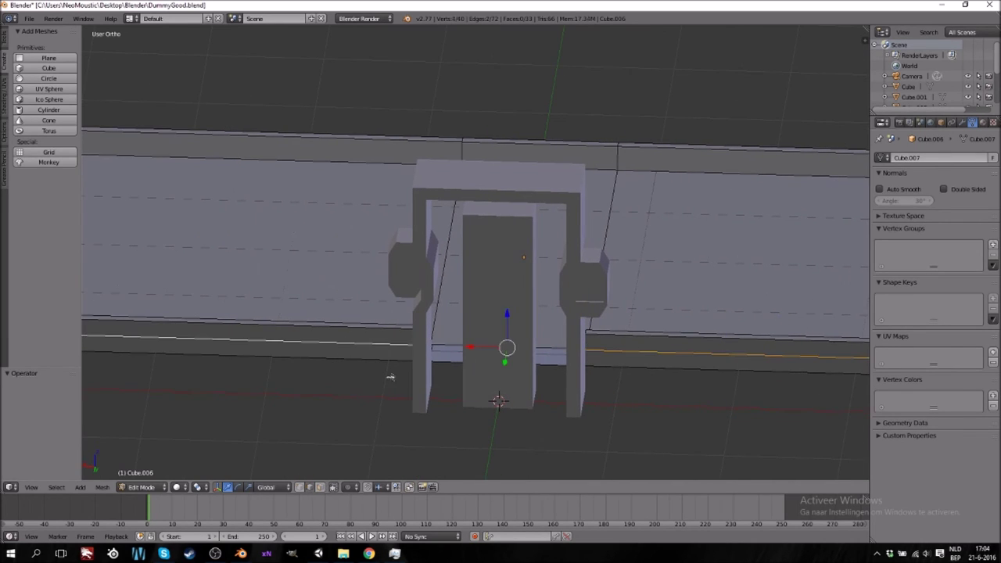
key("KP_Divide")
key("KP_1")
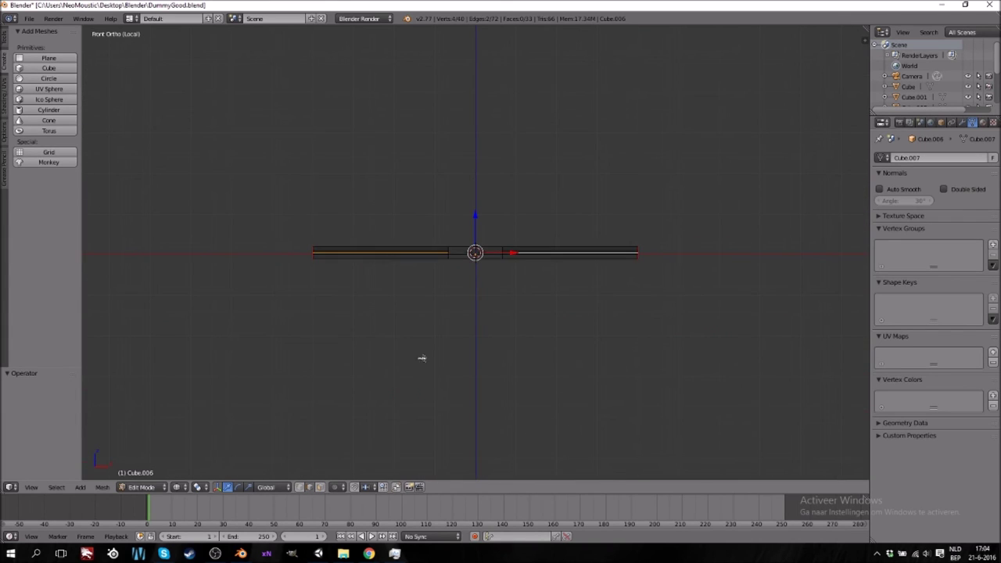
scroll(480, 278, "up", 5)
mouse_move(476, 216)
left_mouse_down()
mouse_move(477, 239)
mouse_move(477, 231)
left_mouse_up()
scroll(476, 275, "up", 5)
scroll(472, 283, "down", 10, "ctrl")
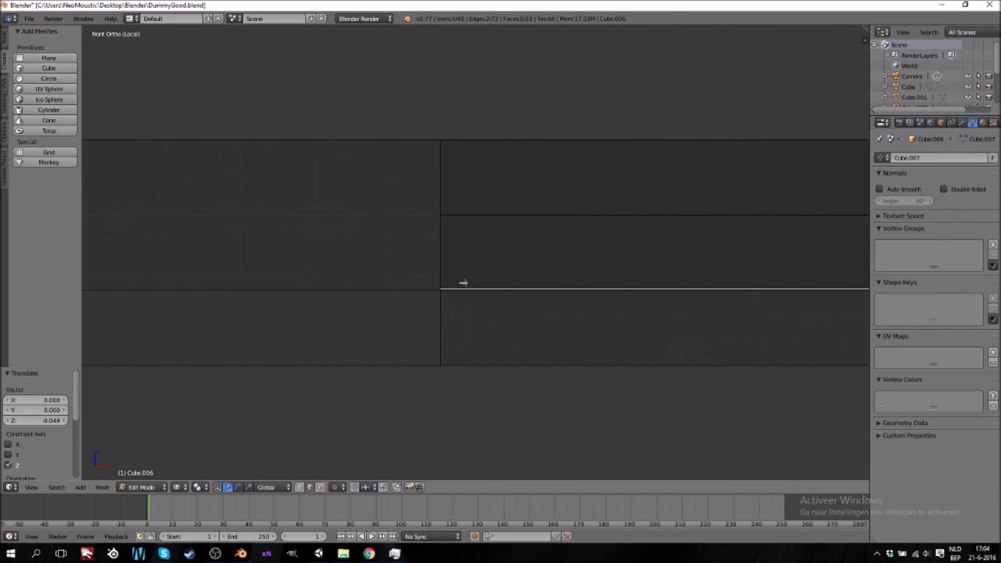
Move the rim edges another -0.002 along Z so they line up with the tile's floor surface
scroll(465, 281, "up", 5)
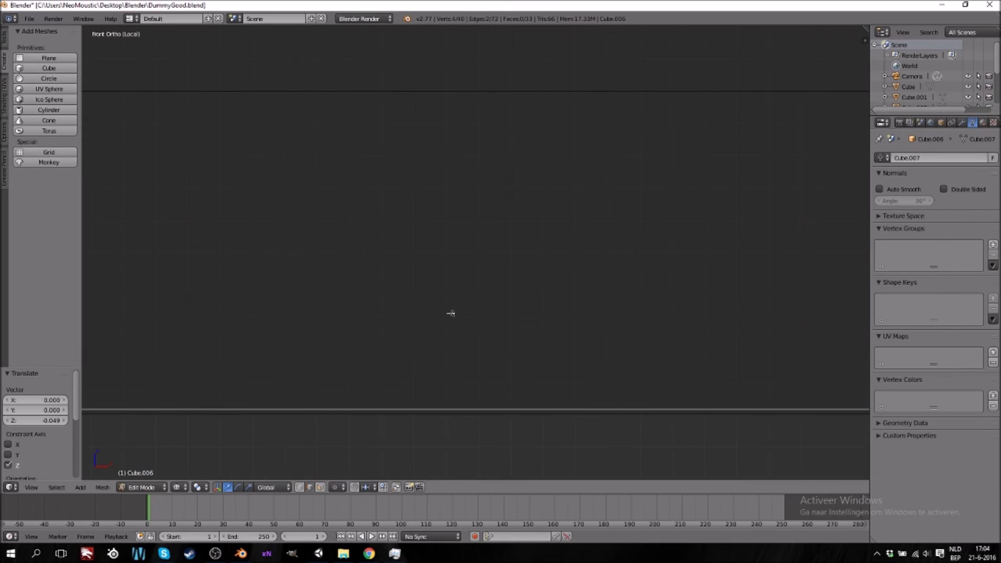
key("g")
key("z")
left_click(444, 321)
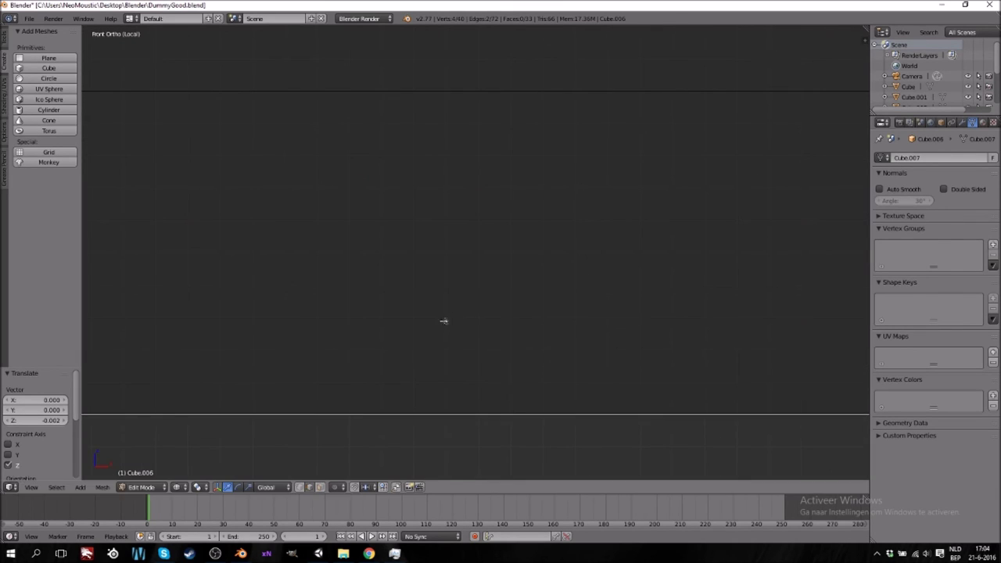
scroll(441, 311, "down", 8)
key("KP_7")
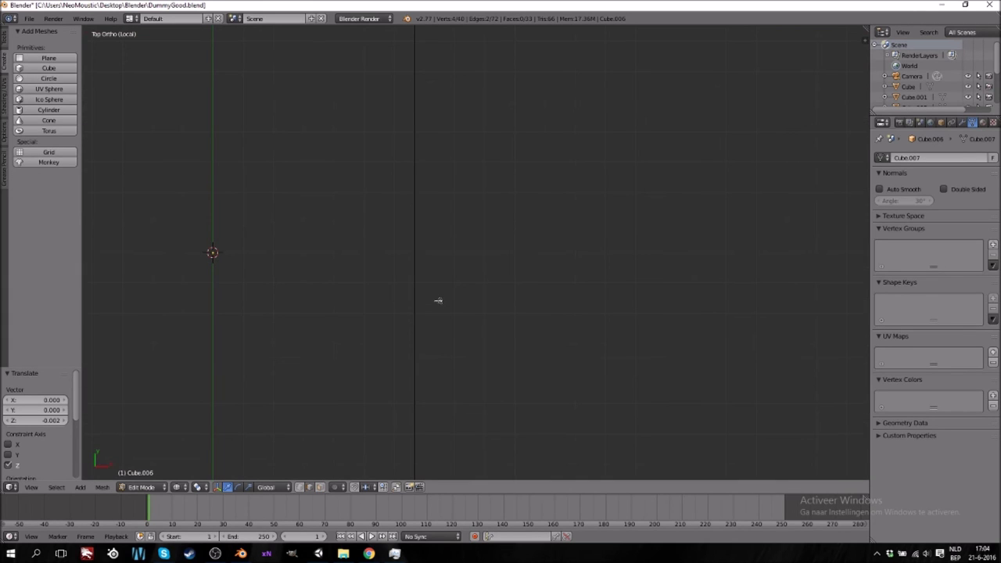
key("z")
scroll(440, 302, "down", 7)
Merge the lowered inner vertices at both ends of the -X rim section into the adjoining floor vertices using At Last
middle_click_drag(439, 302, 405, 355)
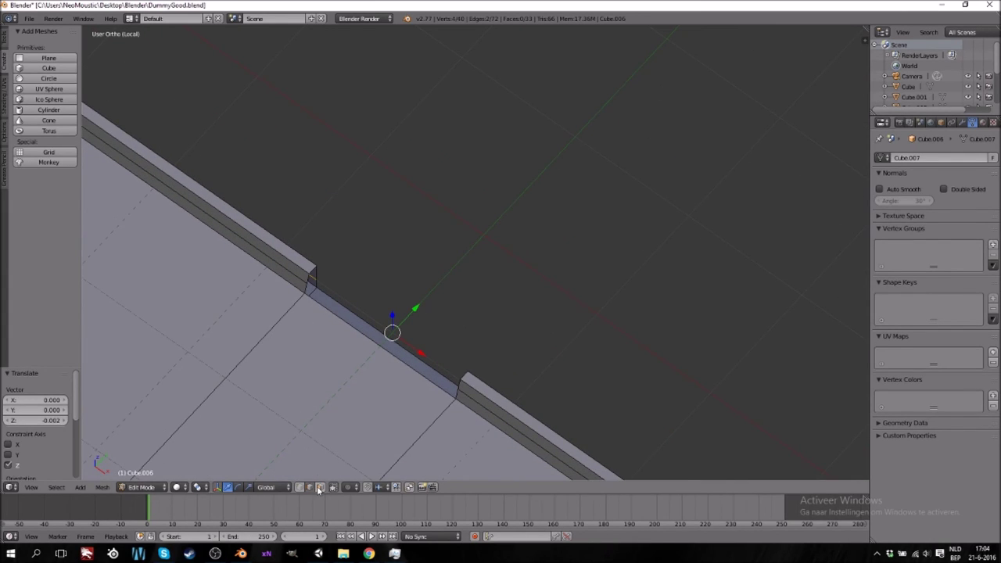
right_click(306, 284)
right_click(304, 296, "shift")
key("space")
key("Return")
left_click(303, 298)
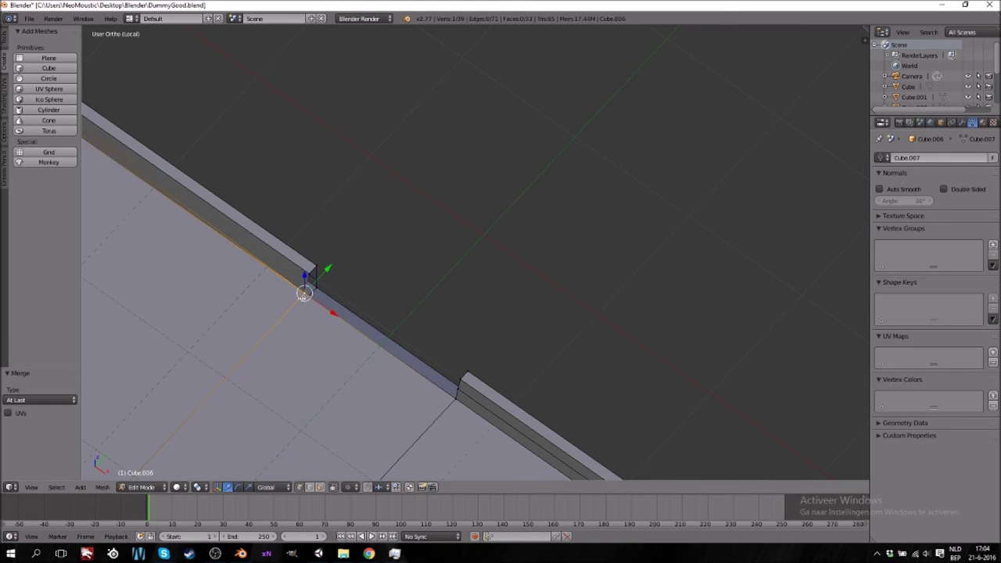
middle_click_drag(302, 296, 380, 234)
right_click(263, 345, "shift")
key("alt+m")
left_click(263, 359)
middle_click_drag(263, 359, 333, 339)
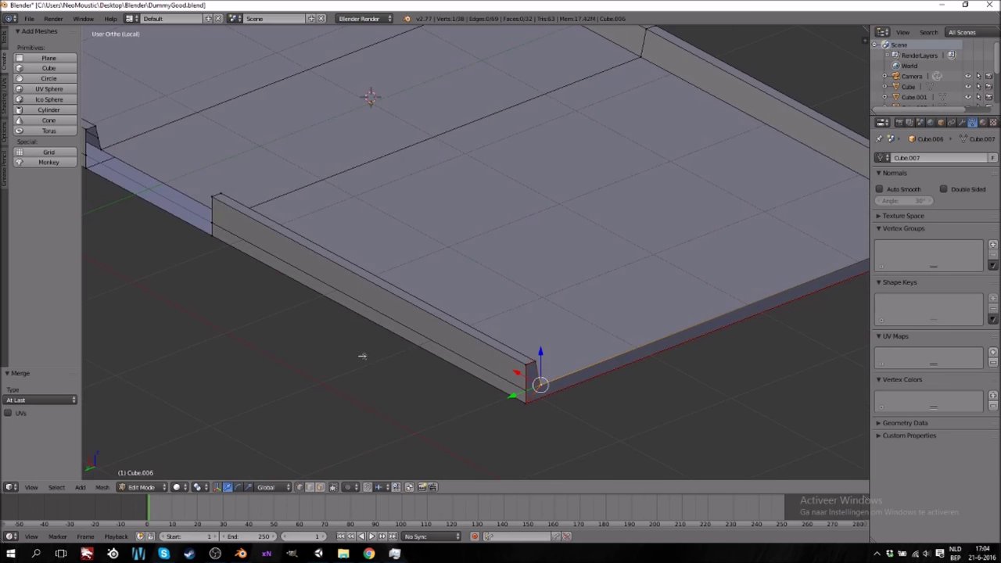
Merge the lowered inner vertices at both ends of the +X rim section into the adjoining floor vertices using At Last
middle_click_drag(284, 306, 332, 393)
scroll(333, 394, "down", 1, "shift")
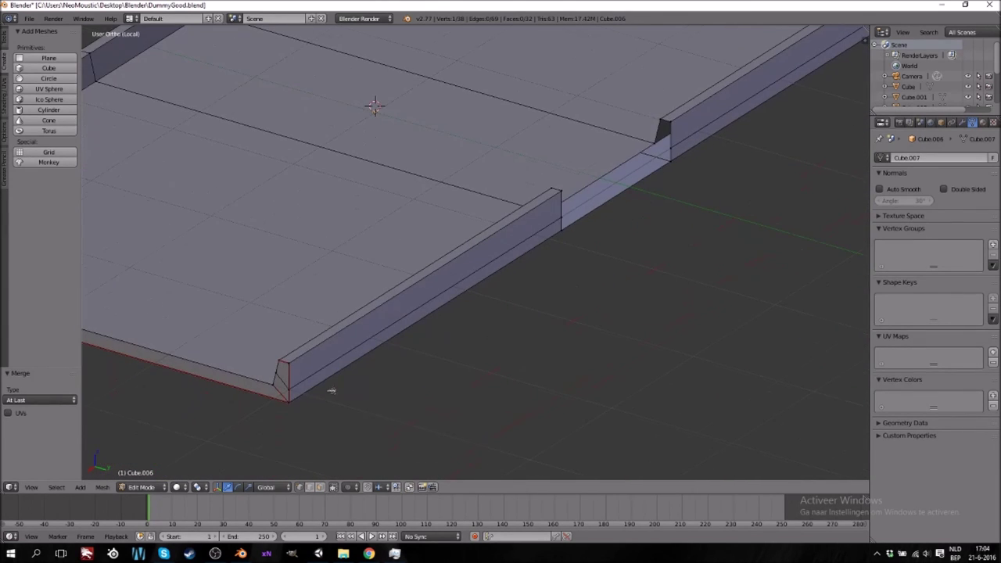
right_click(276, 379, "shift")
key("alt+m")
left_click(273, 382)
middle_click_drag(334, 324, 447, 329)
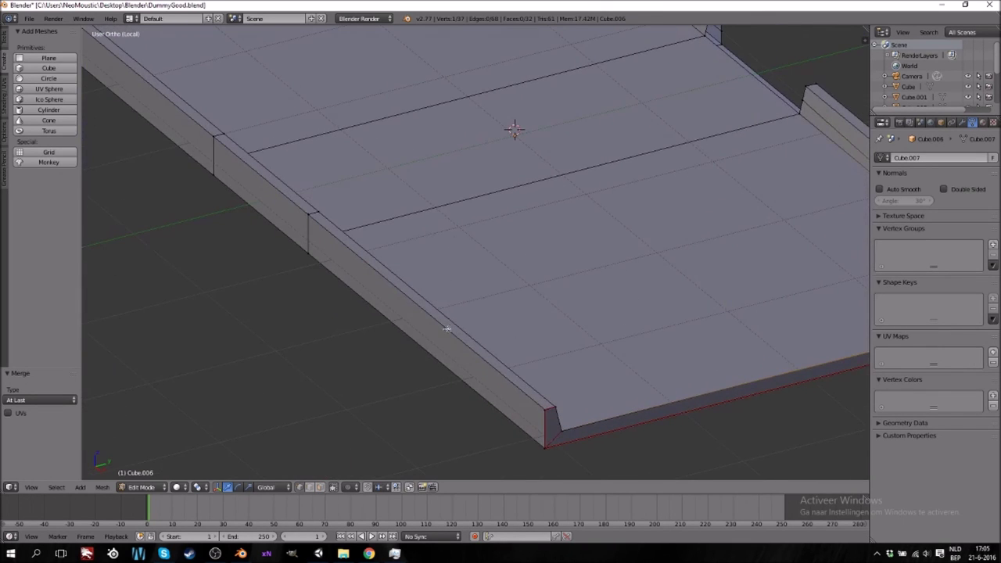
right_click(816, 138, "shift")
key("alt+m")
left_click(816, 137)
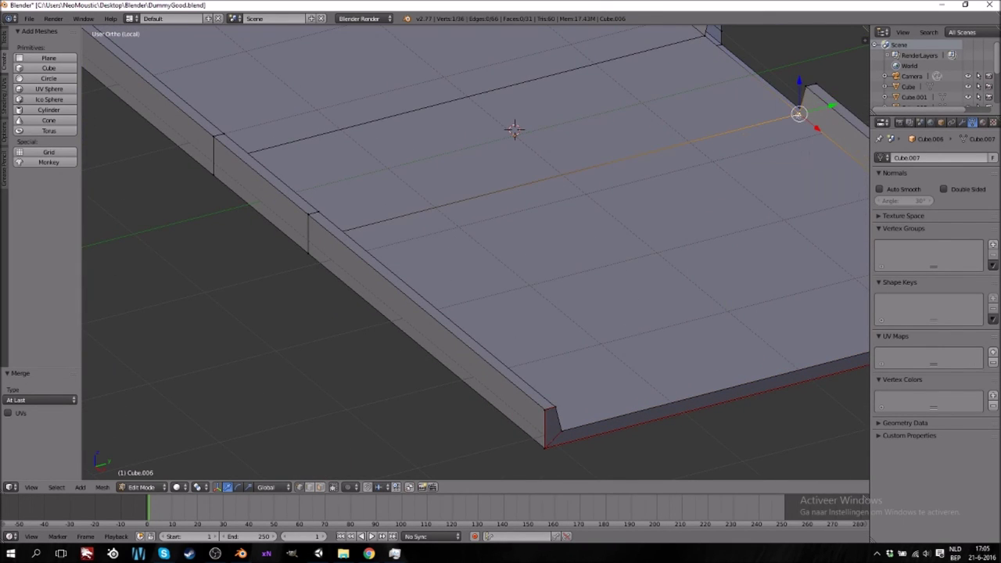
Fill the open end of the -X rim section at the doorway gap with a face
middle_click_drag(785, 176, 656, 198)
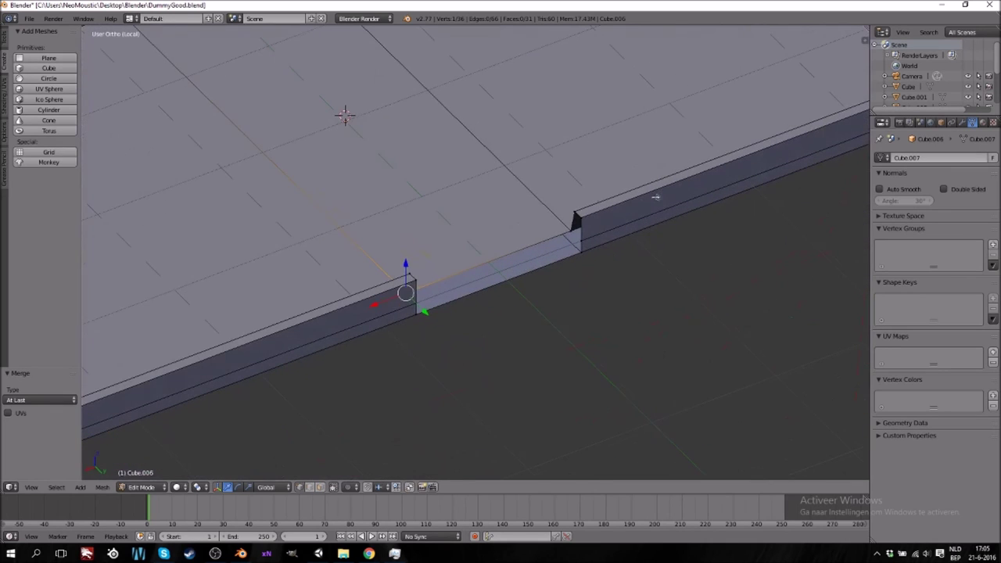
right_click(581, 244)
right_click(570, 233, "shift")
right_click(575, 208, "shift")
right_click(583, 217, "shift")
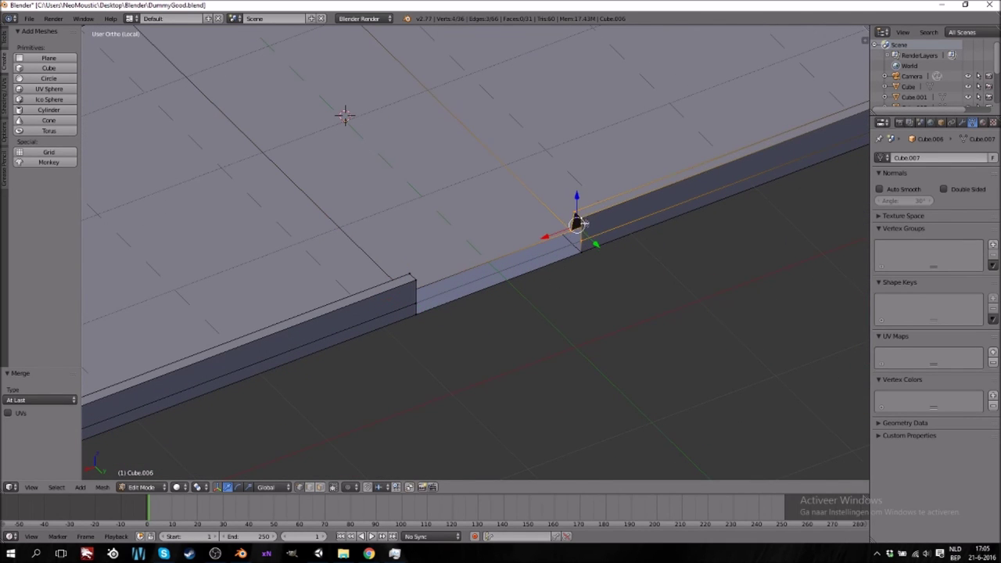
key("f")
Fill the open end of the +X rim section on the opposite side of the gap with a face
middle_click_drag(558, 253, 133, 154)
right_click(205, 191)
right_click(200, 202, "shift")
right_click(203, 178, "shift")
right_click(203, 170, "shift")
key("f")
Fill the open floor strip between the two rim ends with a face
right_click(205, 192)
right_click(203, 202, "shift")
middle_click_drag(374, 225, 601, 230)
right_click(602, 220, "shift")
right_click(602, 220, "shift")
key("f")
Extrude the gap's outer boundary edges 0.7 along Y to the doorway's near side, with the whole scene shown again
right_click(605, 226)
right_click(444, 291, "shift")
key("KP_7")
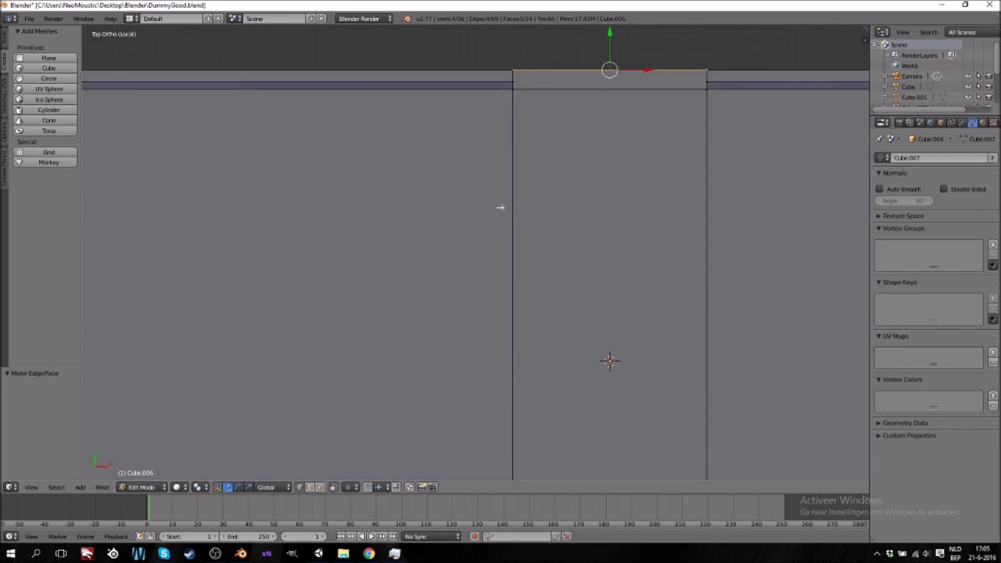
scroll(561, 219, "up", 16, "shift")
key("KP_Divide")
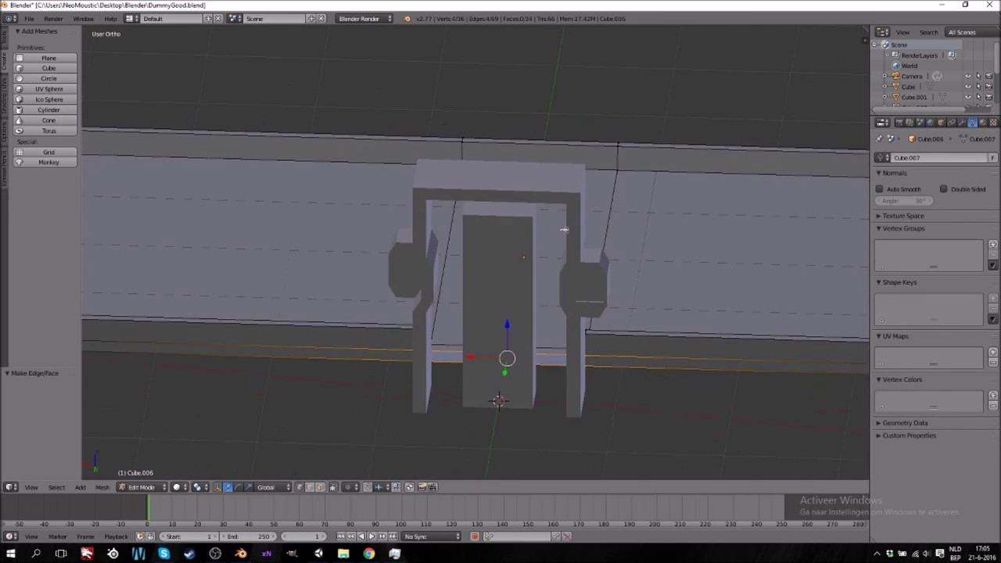
key("KP_7")
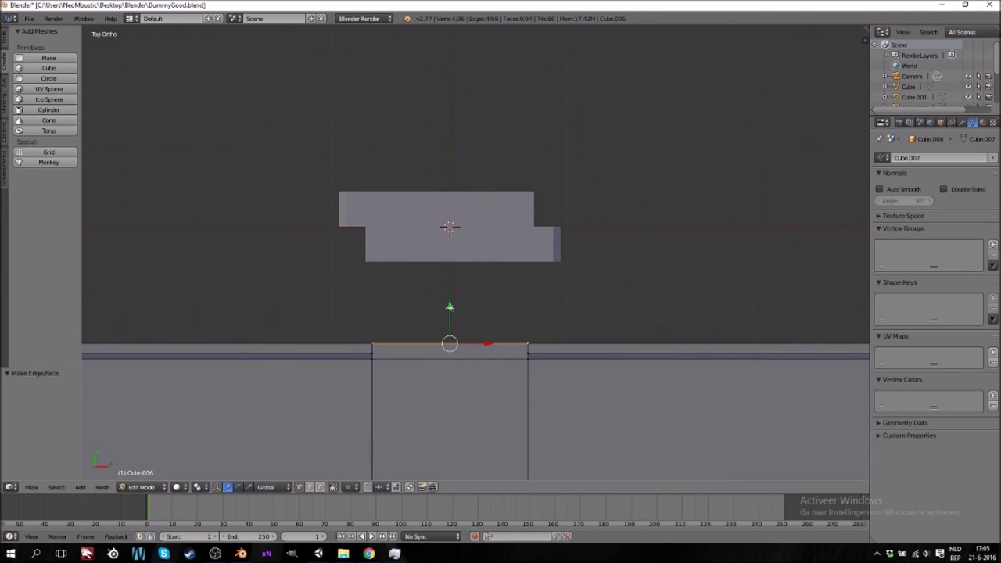
mouse_move(449, 309)
left_mouse_down()
mouse_move(449, 288)
mouse_move(452, 319)
left_mouse_up()
key("e")
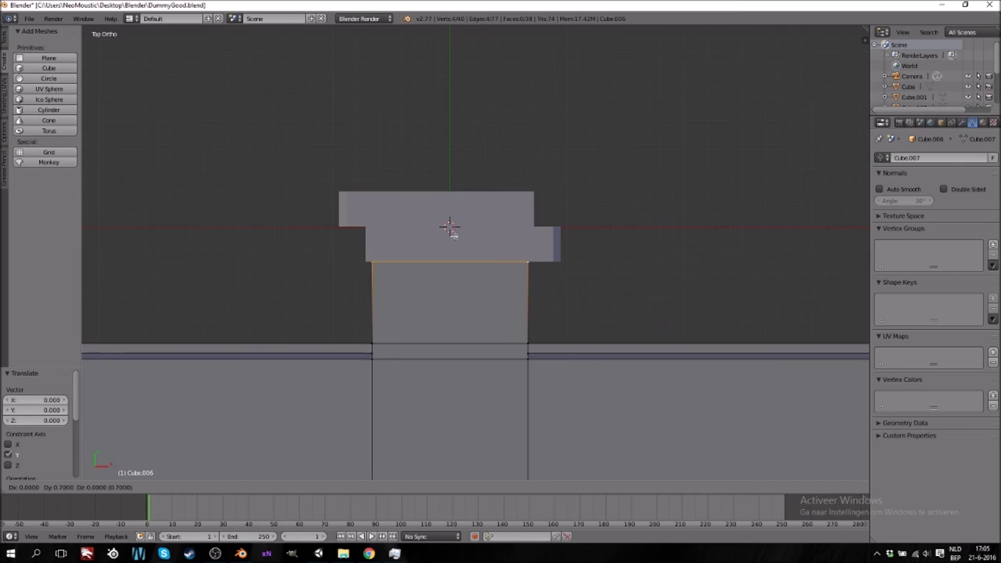
left_click(450, 227)
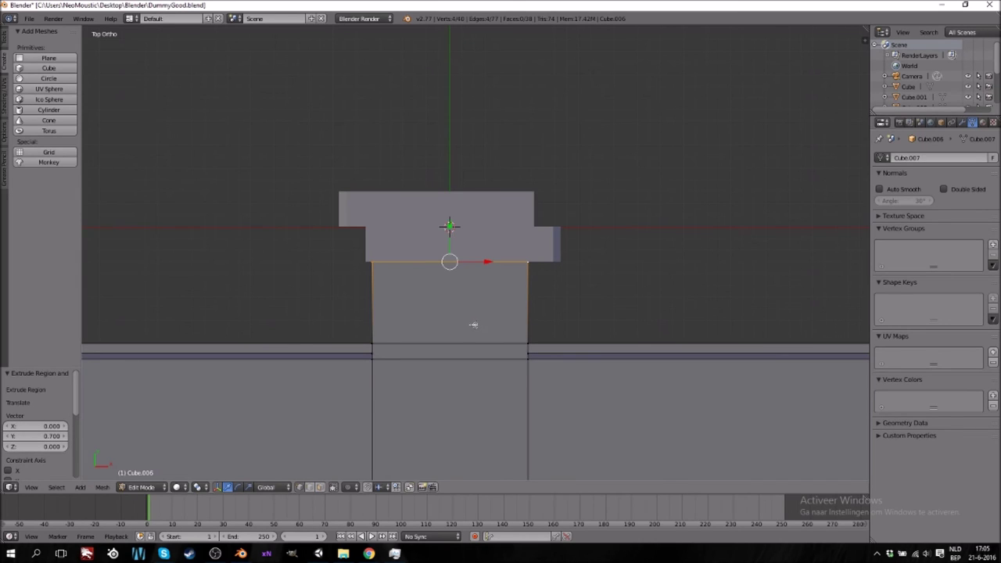
Extend the extruded floor end along Y to the doorway's centre line, leave mesh editing and inspect the connection
key("z")
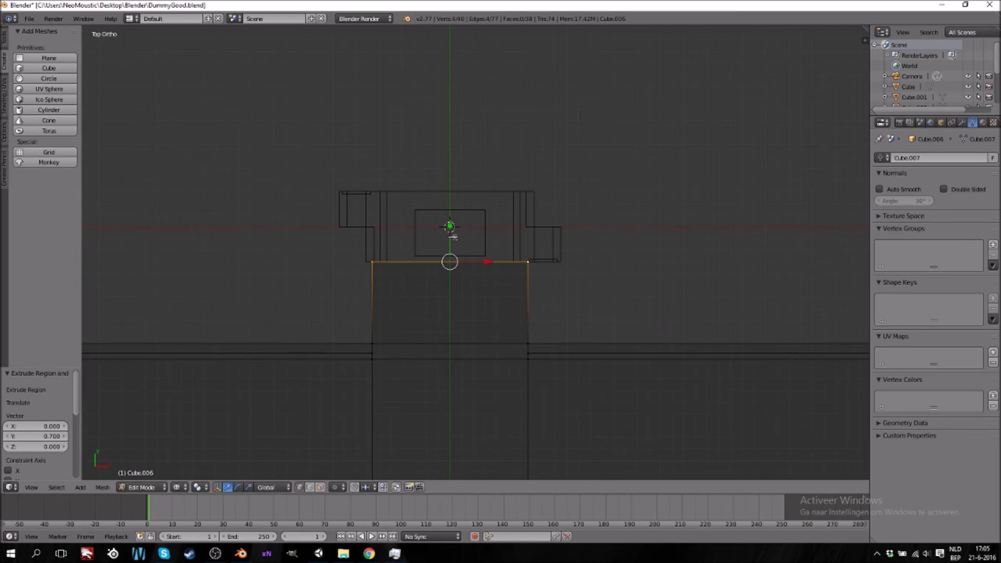
left_click_drag(450, 227, 450, 192)
key("z")
mouse_move(483, 349)
middle_mouse_down()
mouse_move(469, 328)
mouse_move(493, 338)
mouse_move(440, 341)
mouse_move(475, 346)
middle_mouse_up()
key("Tab")
scroll(469, 345, "down", 5)
middle_click_drag(414, 335, 465, 342)
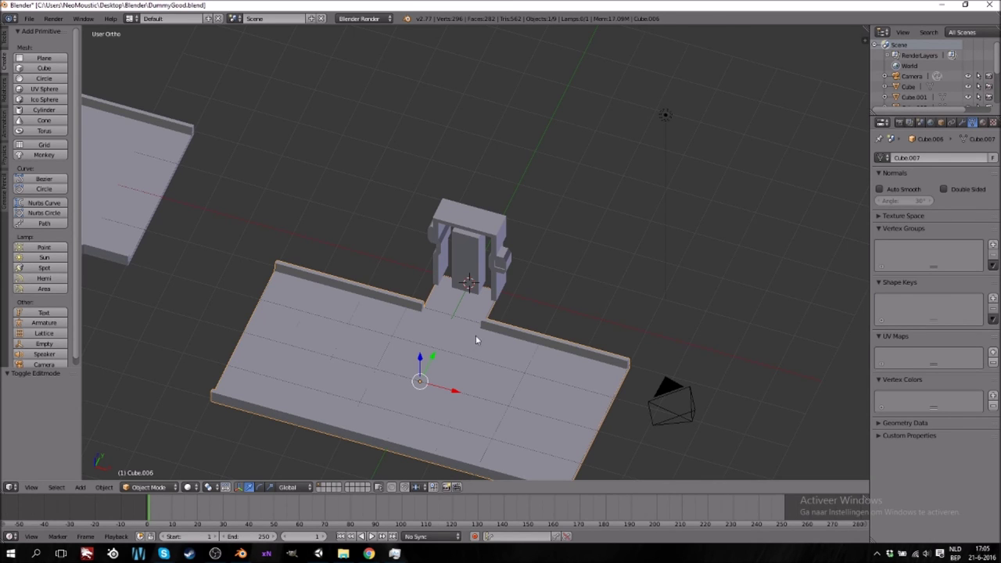
scroll(507, 329, "up", 6)
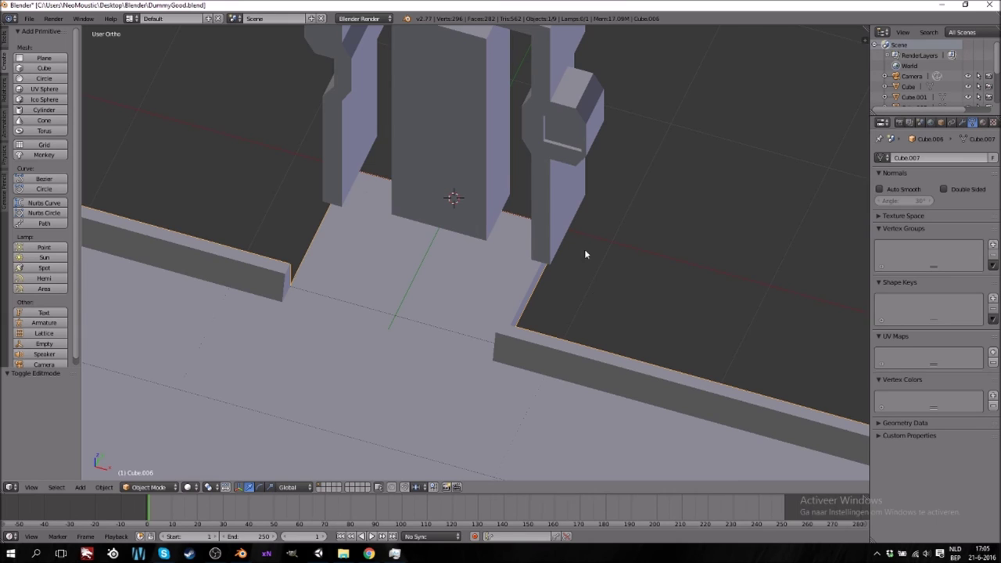
Move the vertices at the doorway tile's +X end 1 unit inward along X
scroll(510, 275, "down", 8)
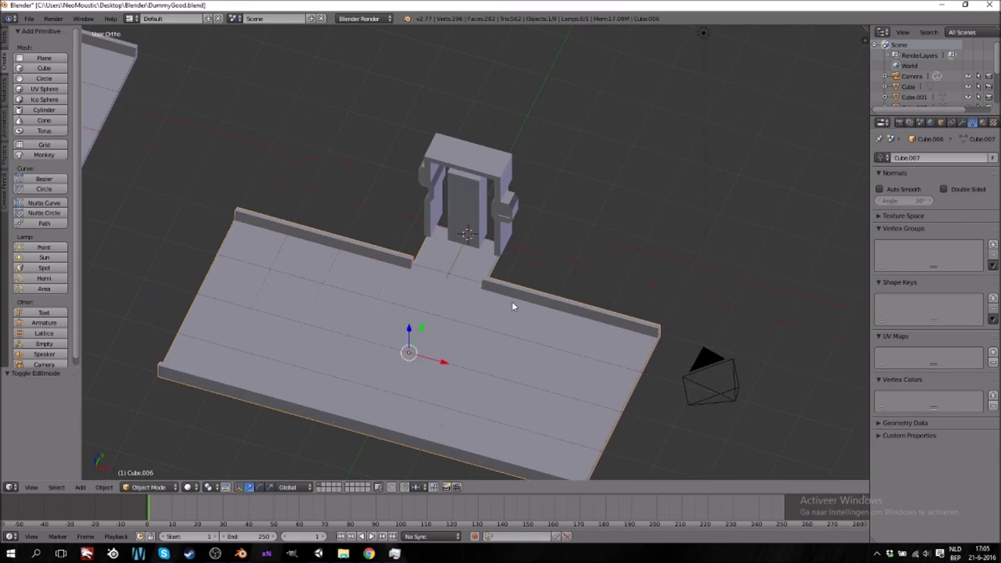
scroll(476, 320, "down", 3)
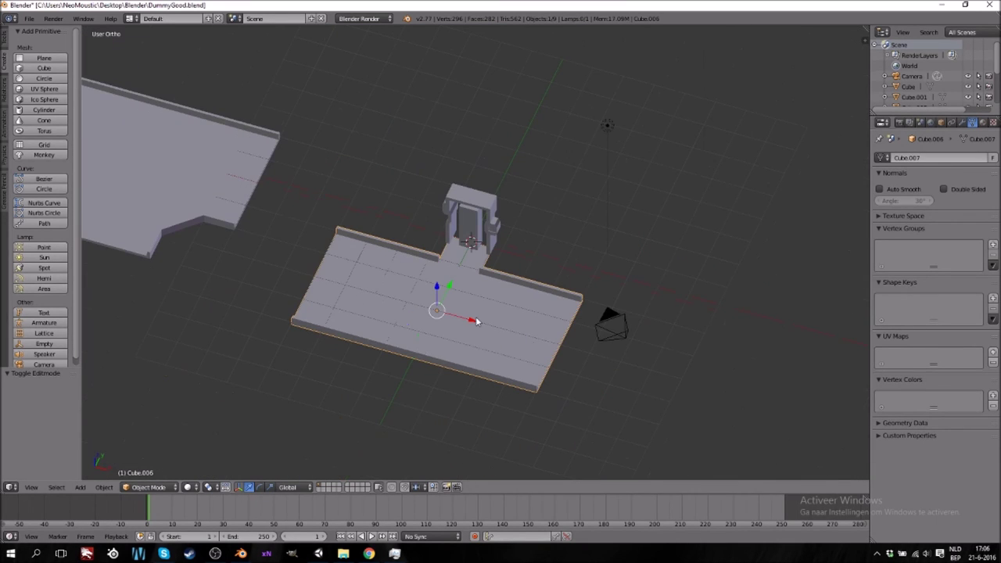
middle_click_drag(418, 268, 475, 273)
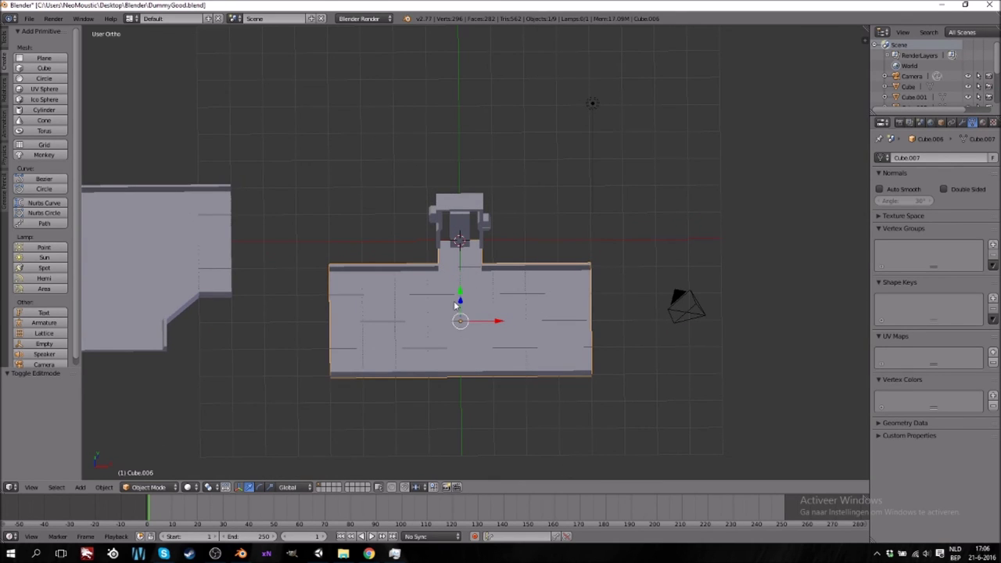
key("Tab")
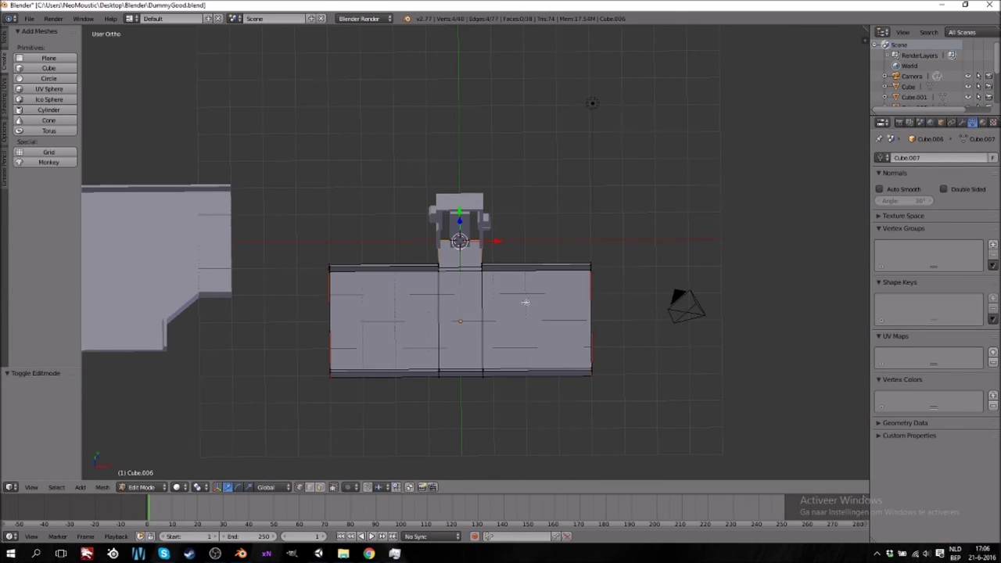
key("KP_7")
right_click(590, 260)
key("z")
key("b")
left_click_drag(606, 237, 581, 398)
left_click_drag(629, 314, 597, 313)
Try to move the vertices at the doorway tile's -X end inward along X
right_click(331, 255)
key("b")
left_click_drag(343, 228, 317, 404)
key("g")
key("x")
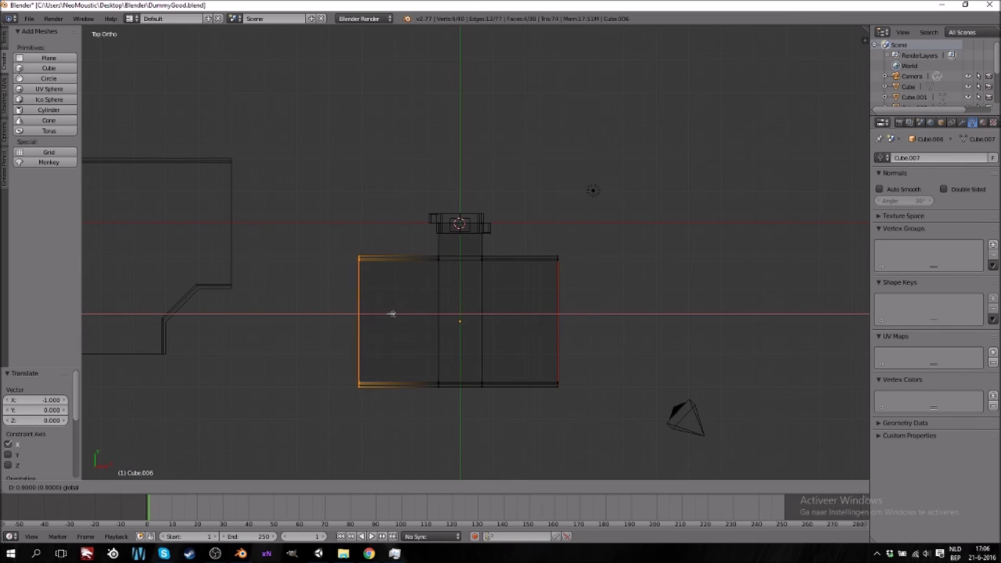
left_click(365, 313)
Move the doorway tile's +X end vertices 1 unit outward along X and leave mesh editing
right_click(552, 255)
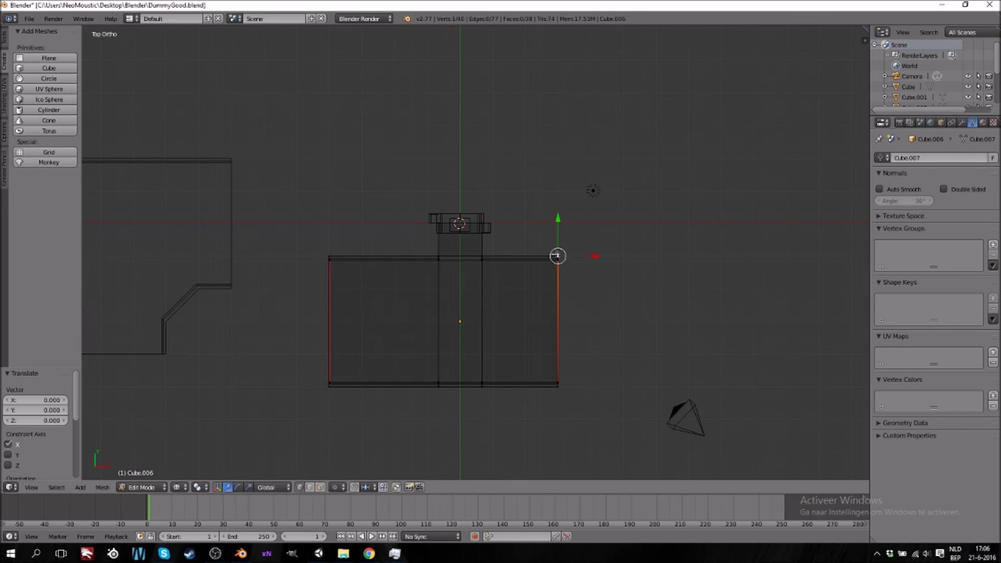
key("b")
left_click_drag(549, 225, 586, 413)
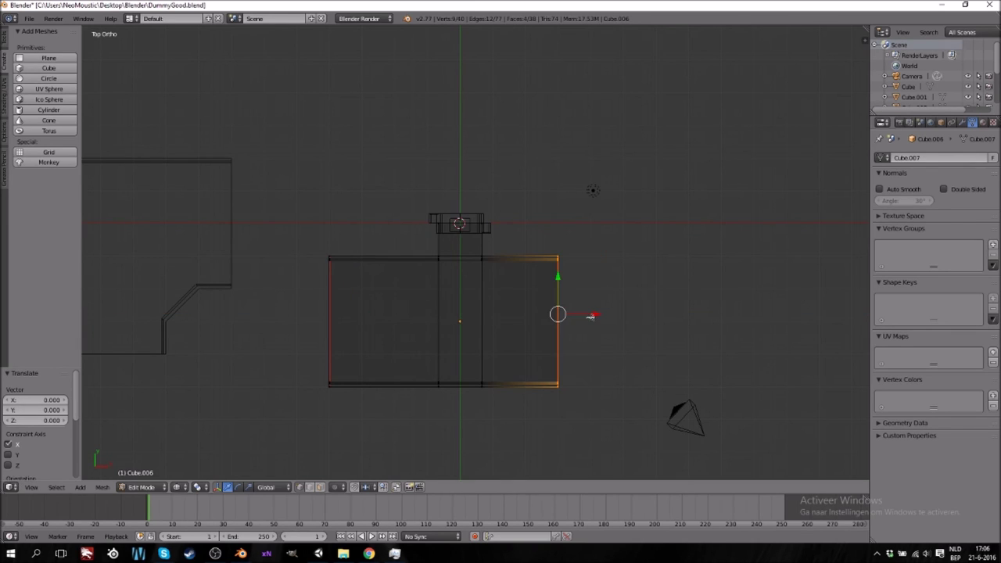
key("g")
key("x")
left_click(622, 316)
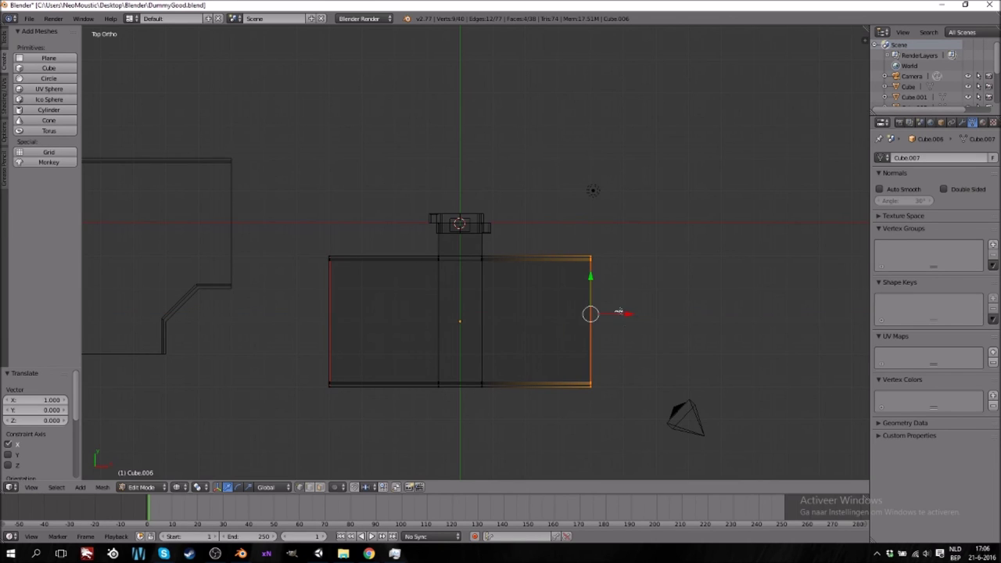
key("Tab")
Duplicate the doorway tile and place the copy over the square tile, offset -32 along X and 3 along Y
scroll(600, 307, "down", 5)
scroll(489, 314, "down", 5, "ctrl")
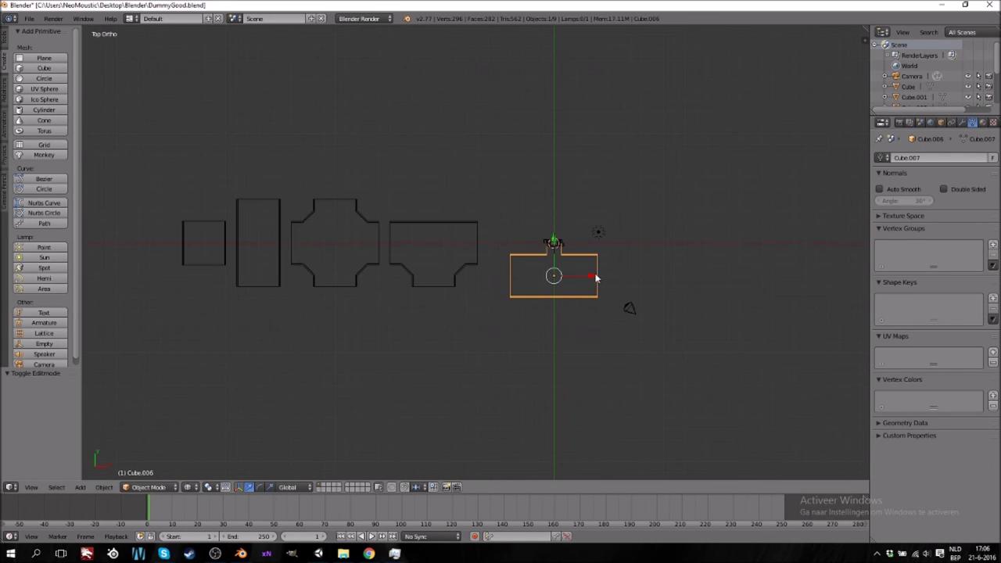
key("shift+d")
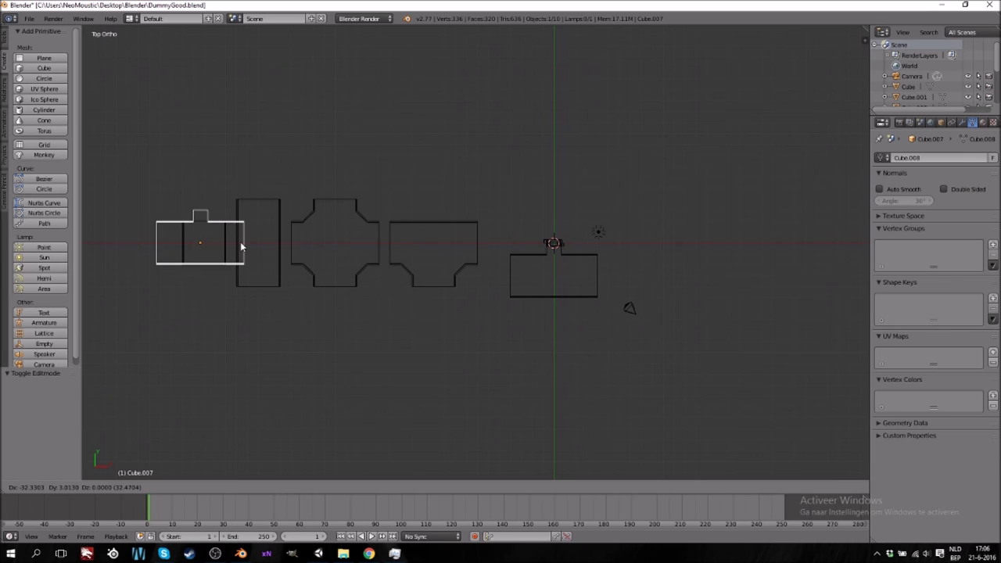
left_click(240, 241)
Pull both X ends of the copied tile inward to the side edges of the square tile, in solid display outside mesh editing
scroll(352, 274, "up", 8, "ctrl")
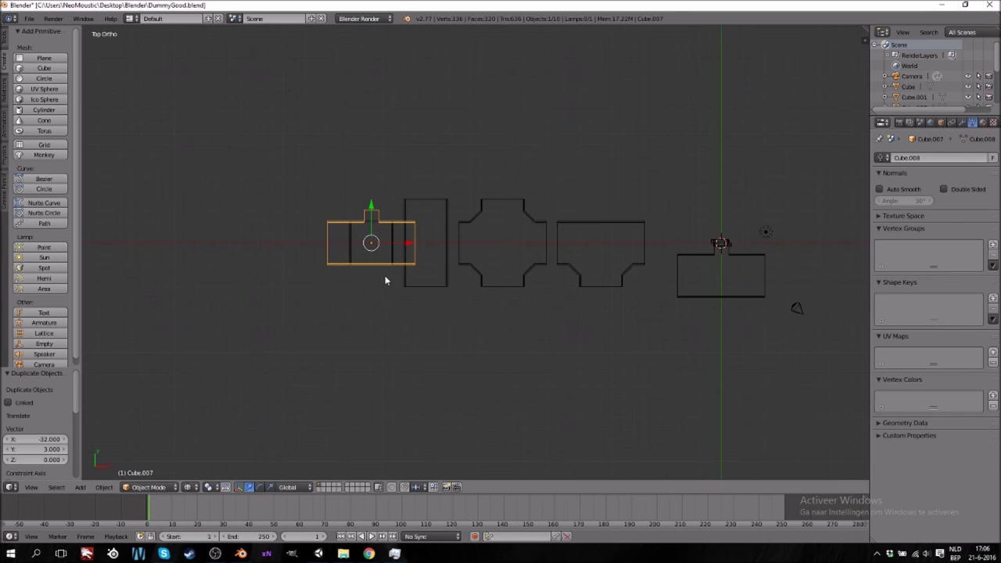
scroll(385, 280, "up", 8)
scroll(385, 280, "up", 15, "ctrl")
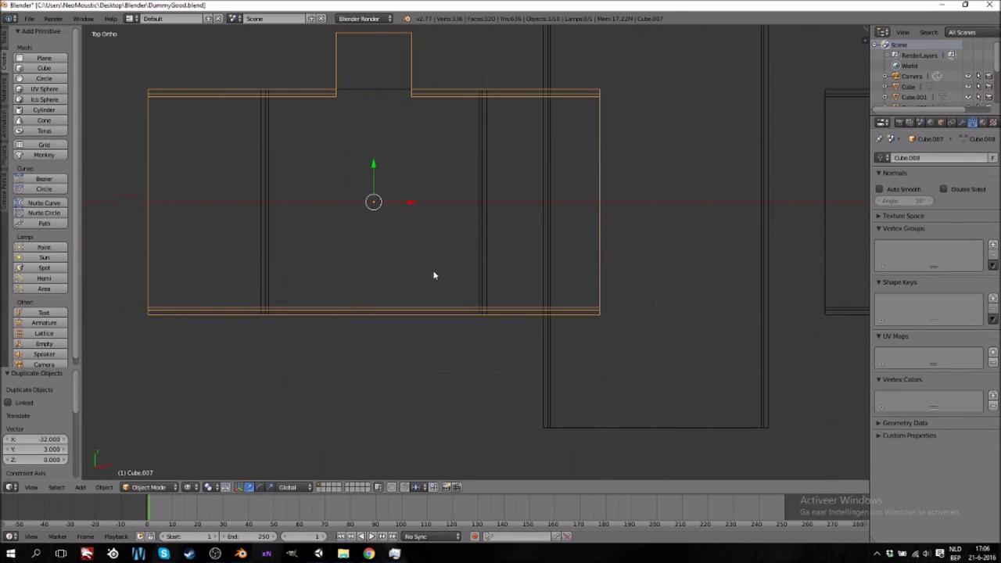
key("Tab")
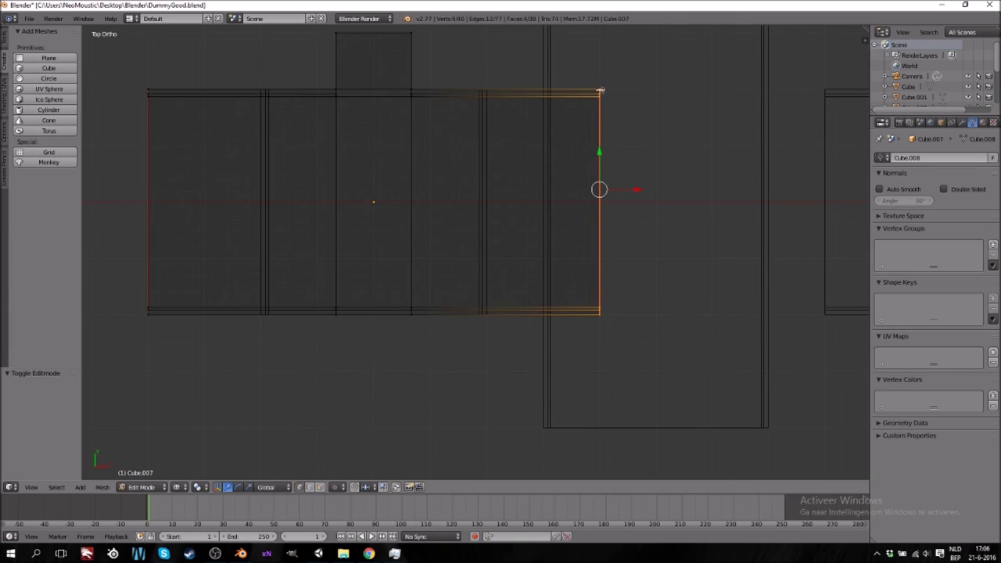
left_click_drag(639, 189, 529, 190)
right_click(149, 89)
key("b")
left_click_drag(159, 72, 134, 337)
left_click_drag(183, 190, 294, 193)
scroll(384, 269, "down", 6)
key("Tab")
key("z")
Move the shortened doorway tile clear of the square tile, 7 units along -Y at the same X position
middle_click_drag(438, 335, 470, 284)
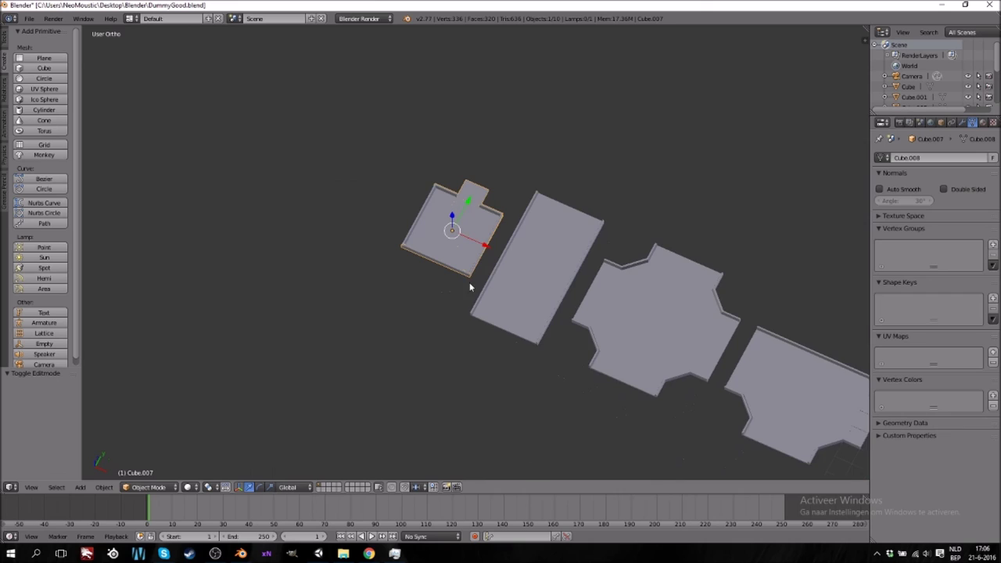
key("g")
key("x")
left_click(394, 223)
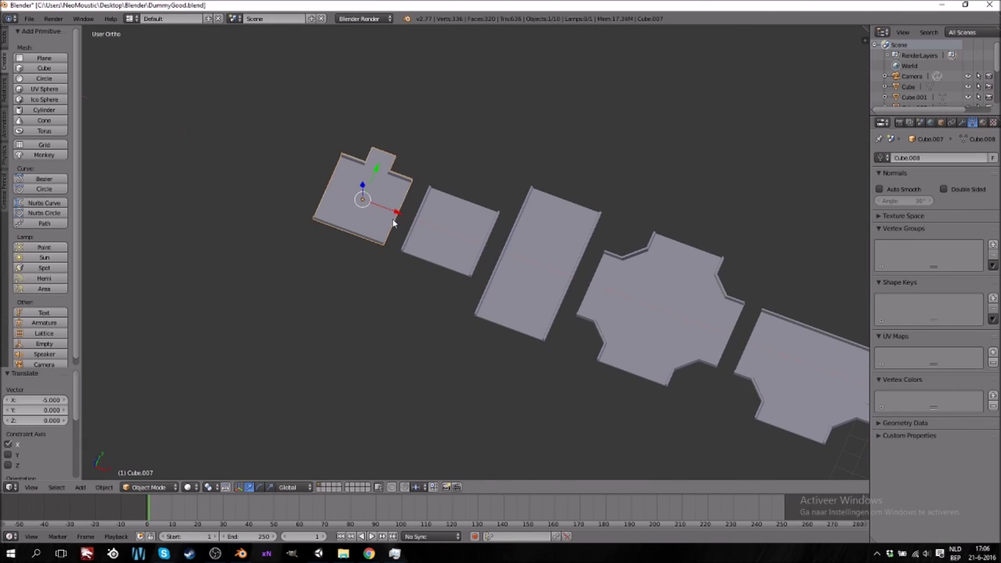
key("g")
key("y")
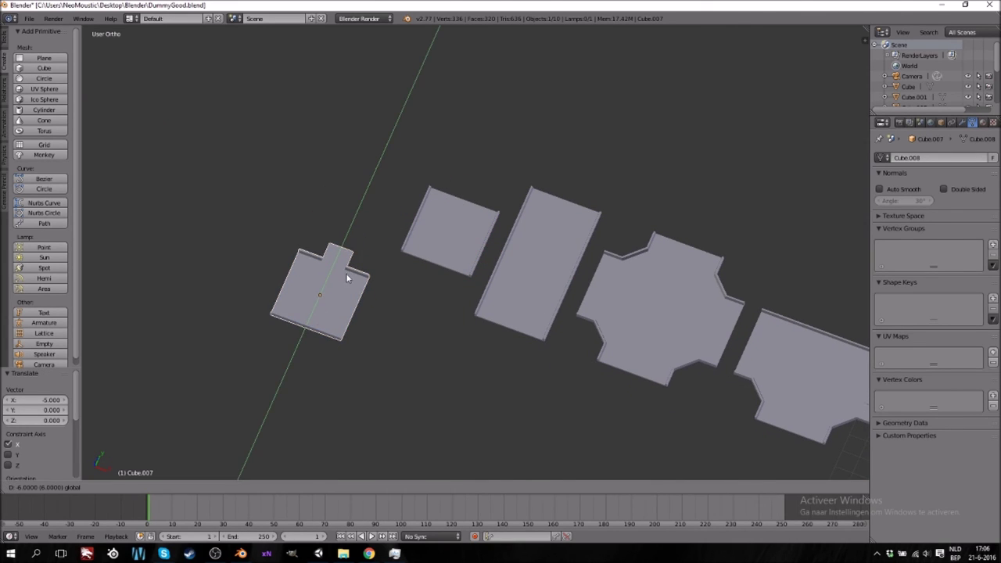
left_click(352, 304)
key("g")
key("x")
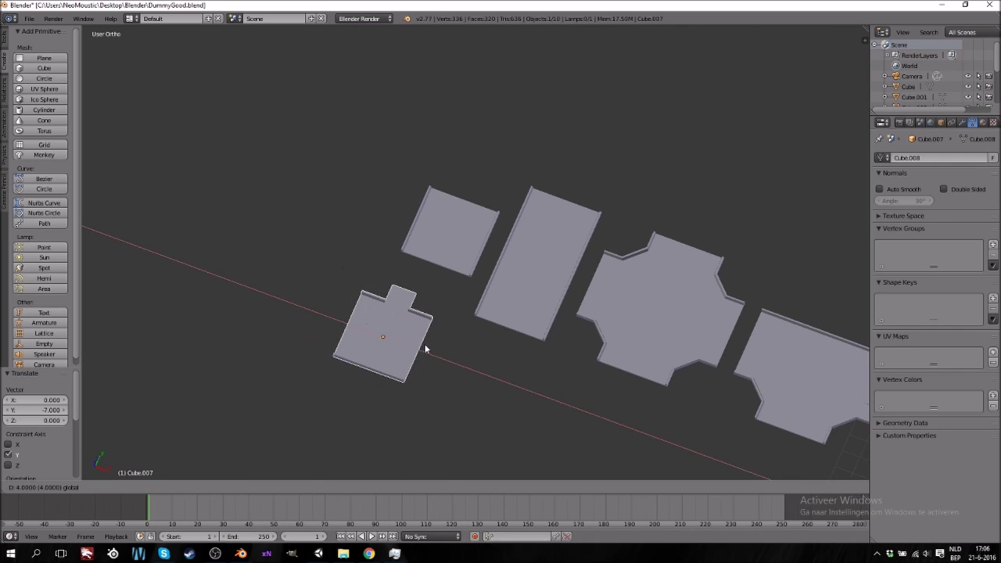
left_click(429, 344)
middle_click_drag(429, 344, 448, 346)
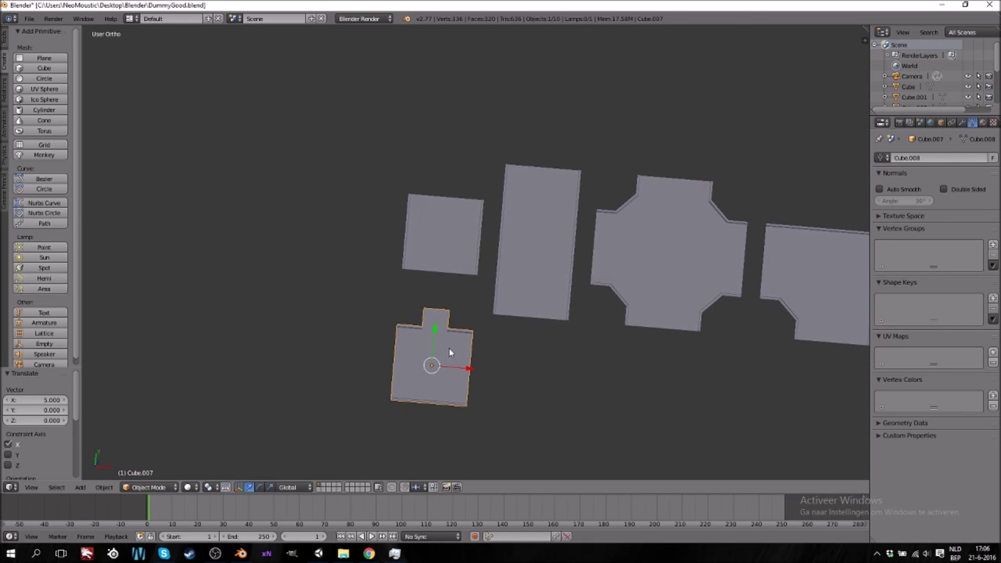
Move the long doorway tile 3 units along Y so its centre sits on the world origin
key("KP_7")
scroll(448, 341, "up", 17, "ctrl")
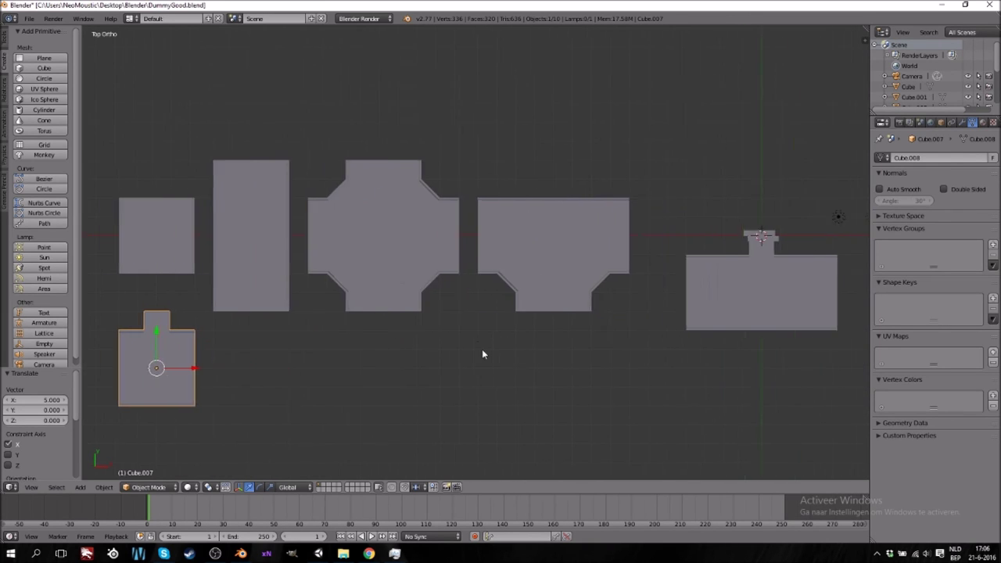
scroll(500, 333, "down", 7, "ctrl")
right_click(516, 306)
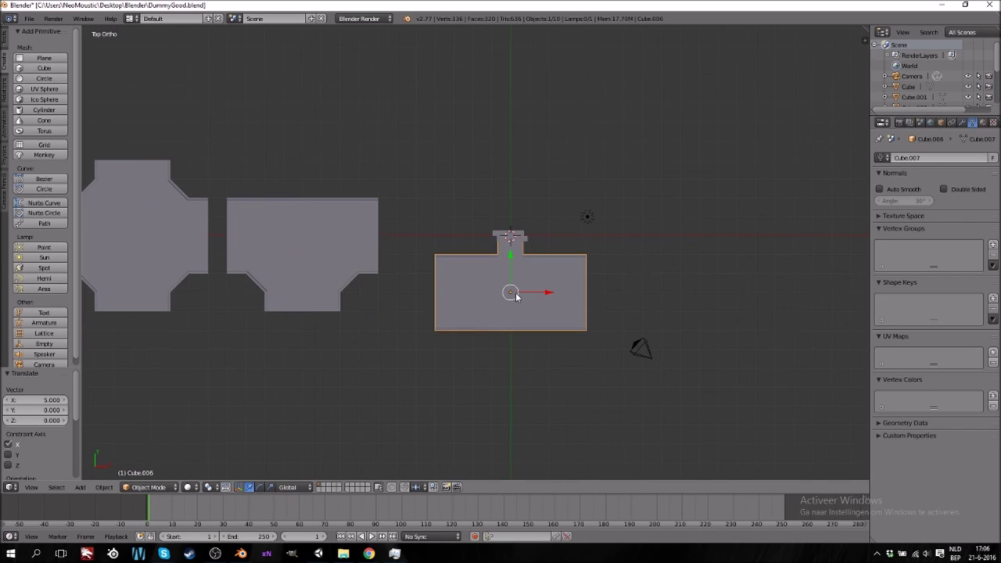
left_click_drag(511, 261, 509, 210)
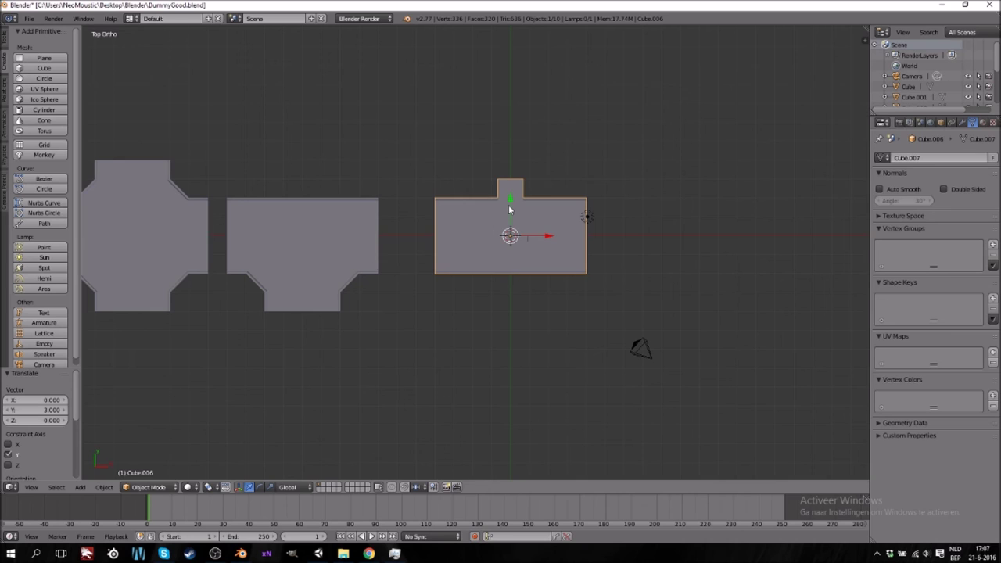
Add one centred loop cut lengthwise along X through the long doorway tile
key("Tab")
scroll(513, 237, "up", 3)
key("ctrl+r")
left_click(557, 224)
right_click(556, 224)
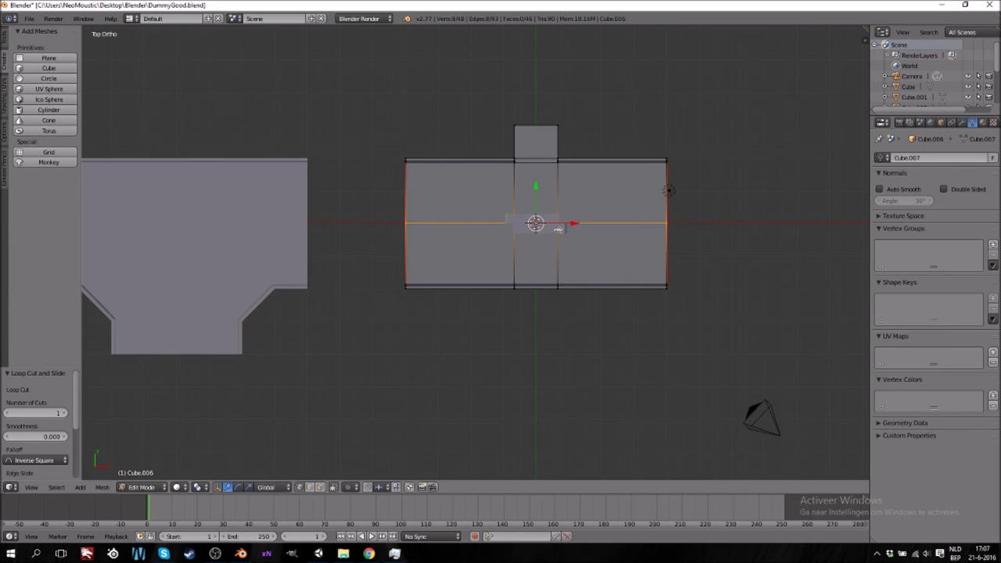
middle_click_drag(567, 268, 554, 338)
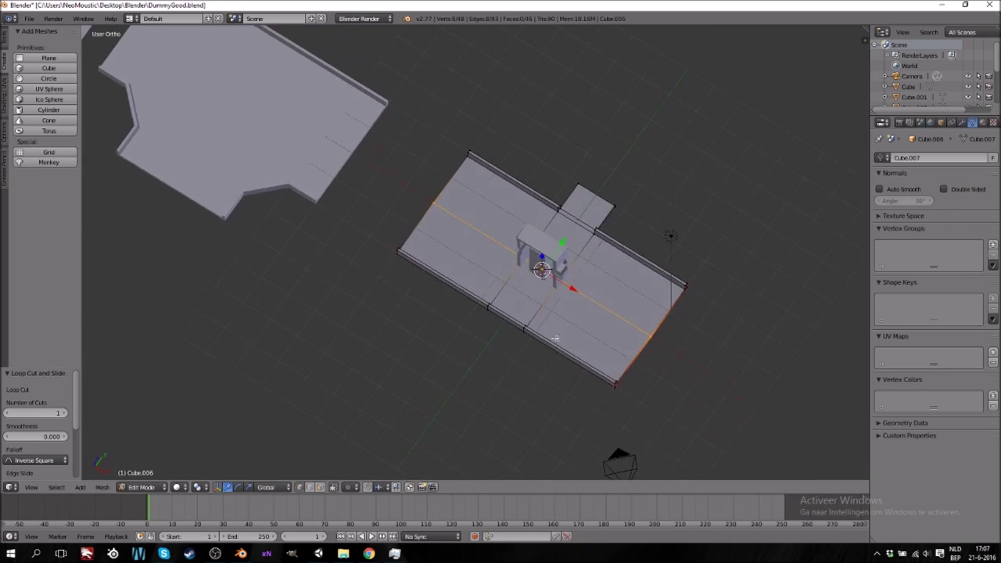
Delete the faces of the tile's -Y half, from the centre loop to the rim opposite the doorway gap
key("KP_7")
key("z")
key("b")
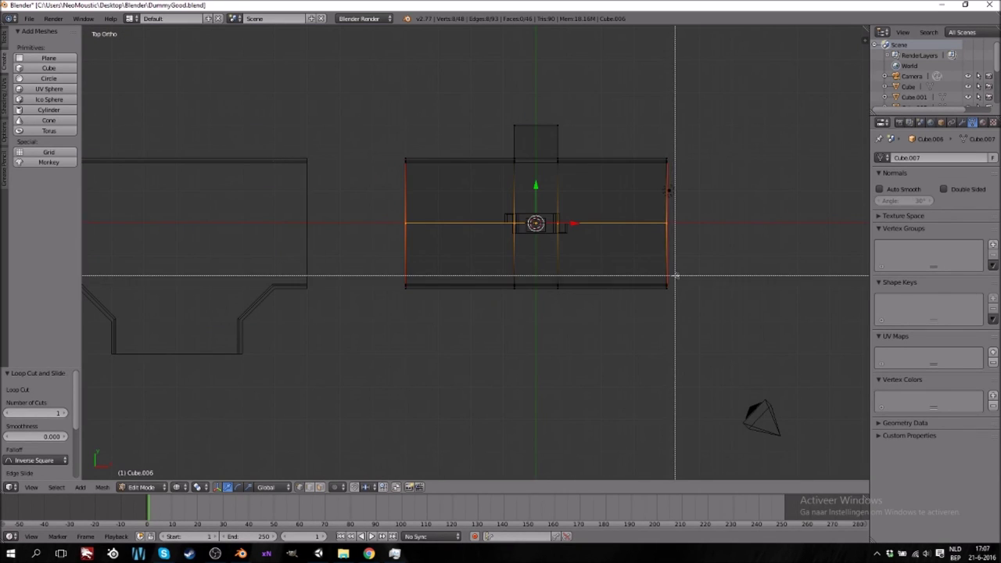
left_click_drag(670, 282, 380, 346)
key("x")
left_click(483, 345)
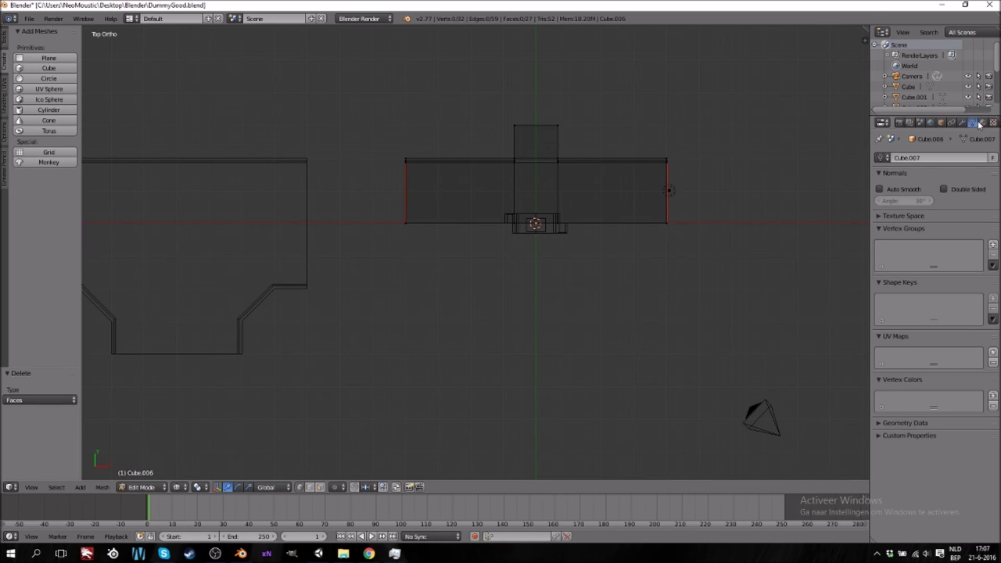
Add a Mirror modifier on the X axis with Clipping to the half tile, and apply it outside mesh editing
left_click(968, 123)
left_click(921, 161)
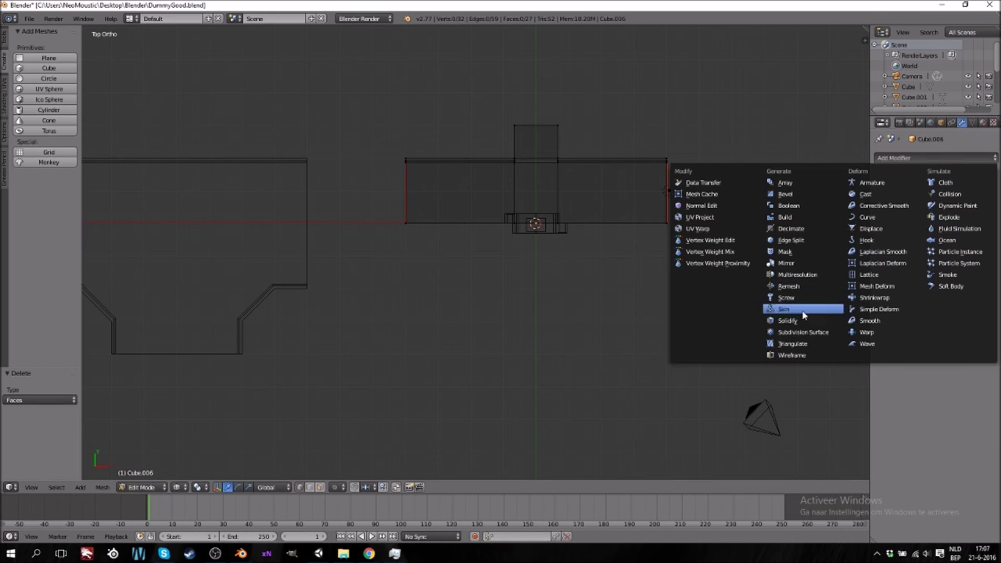
left_click(788, 263)
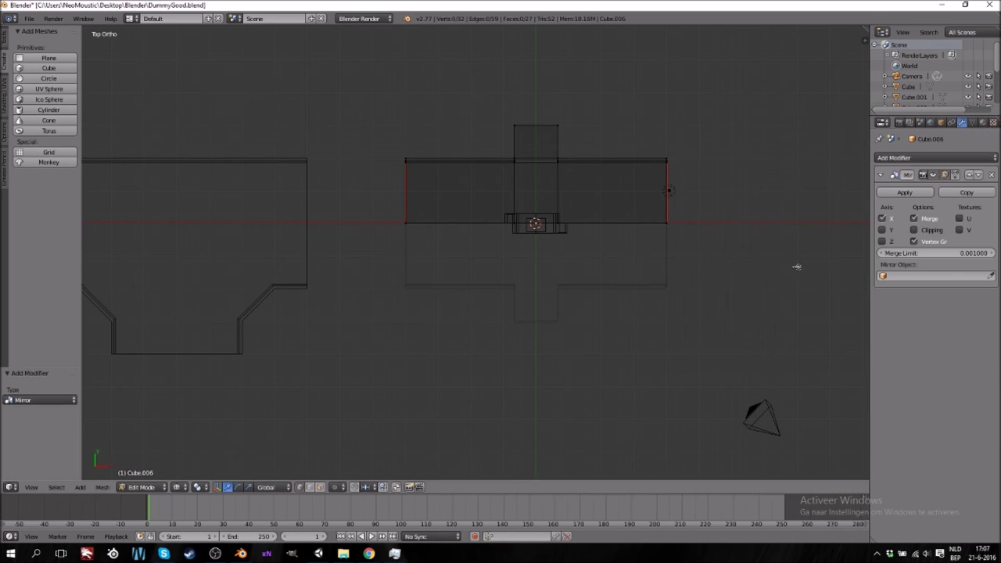
left_click(914, 230)
key("z")
key("Tab")
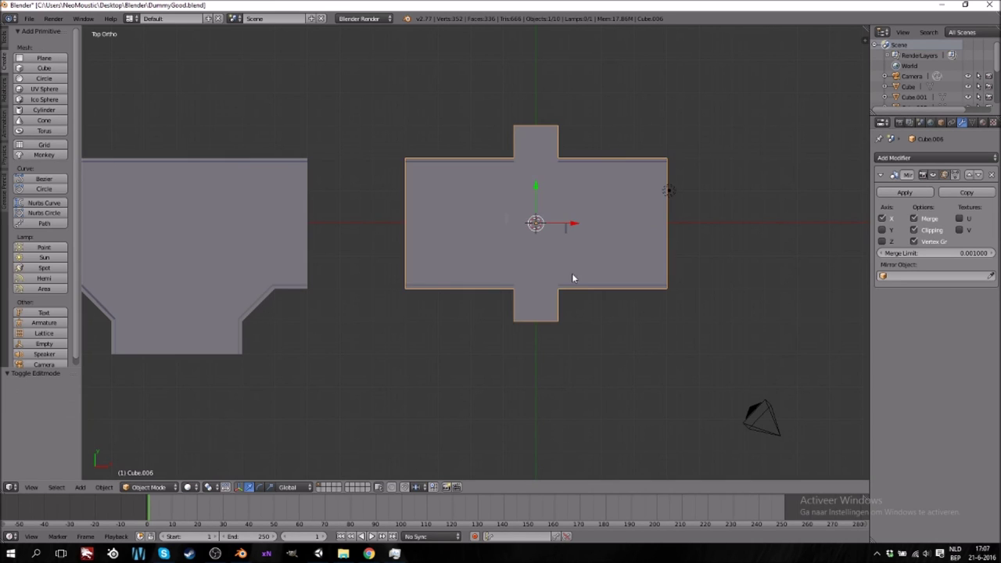
scroll(612, 296, "down", 2)
middle_click_drag(615, 299, 547, 294)
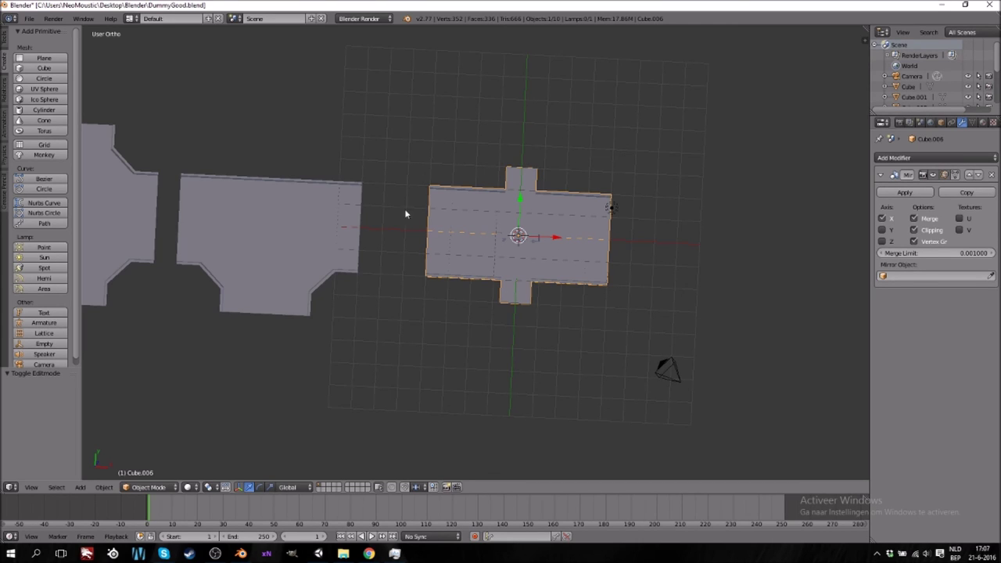
left_click(906, 192)
Merge the upper centre-line vertex at the tile's +X end into the inner base vertex of the -Y rim
key("Tab")
middle_click_drag(609, 287, 511, 243)
middle_click_drag(540, 376, 534, 247, "shift")
scroll(539, 315, "up", 10)
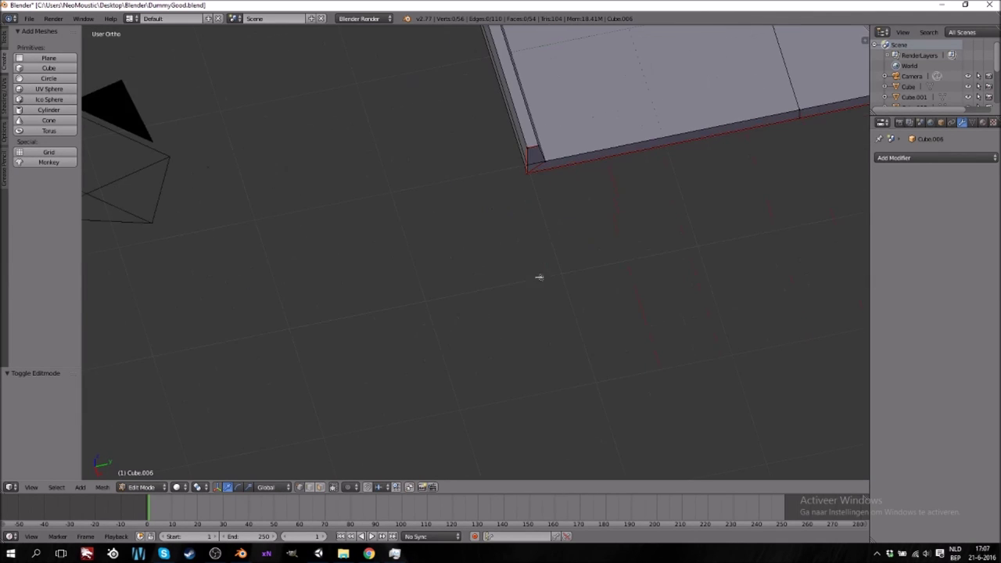
scroll(537, 268, "up", 11, "ctrl")
scroll(491, 281, "up", 10, "shift")
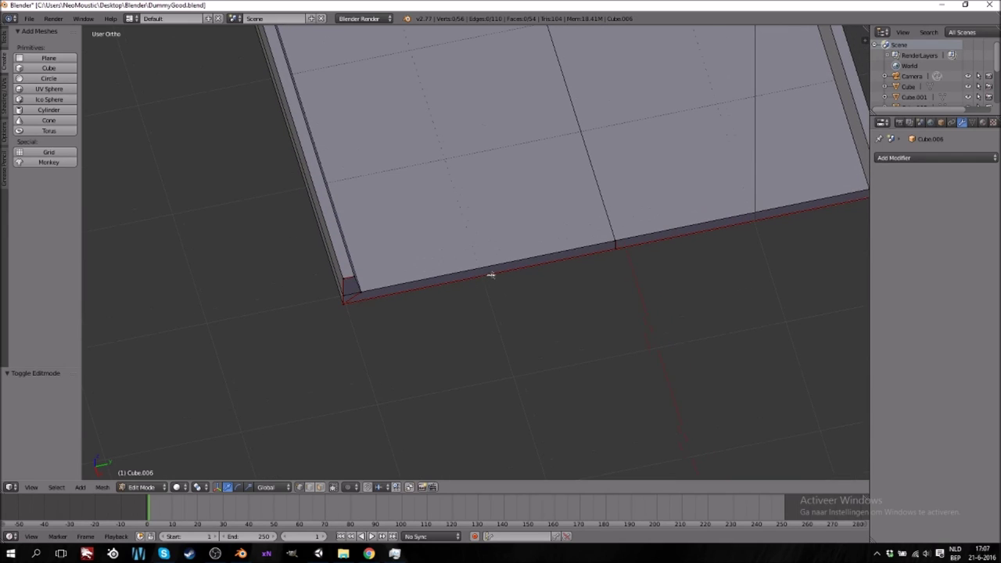
right_click(615, 236)
right_click(361, 290, "shift")
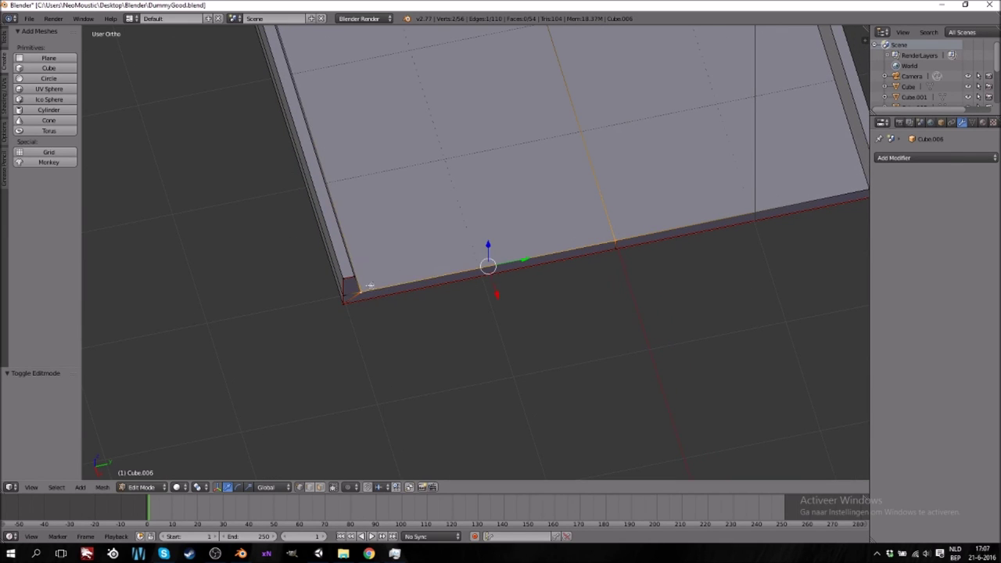
key("alt+m")
left_click(370, 286)
Merge the lower centre-line vertex at the +X end into the tile's bottom -Y corner using At Last
right_click(615, 250)
right_click(355, 308, "shift")
key("alt+m")
key("Return")
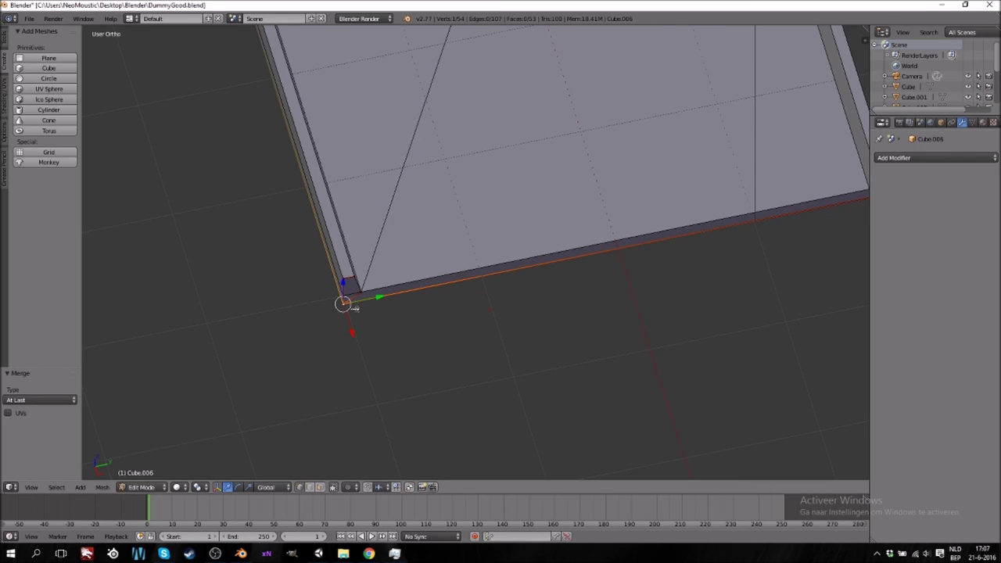
Merge the next two centre-line vertices one at a time into their matching rim-side vertices using At Last
scroll(422, 124, "up", 20, "shift")
right_click(504, 177)
middle_click_drag(319, 234, 244, 131)
right_click(268, 72, "shift")
key("alt+m")
key("Return")
scroll(286, 72, "up", 14, "shift")
right_click(573, 245)
right_click(383, 146, "shift")
key("alt+m")
key("Return")
Merge the upper centre-line vertex at the tile's -X end into the -Y rim's inner base vertex using At Last
middle_click_drag(383, 146, 842, 117)
right_click(843, 115)
scroll(628, 115, "up", 7, "shift")
right_click(646, 105, "shift")
key("alt+m")
key("Return")
Isolate the double-doorway tile in local view and examine its -X end
middle_click_drag(805, 306, 546, 370)
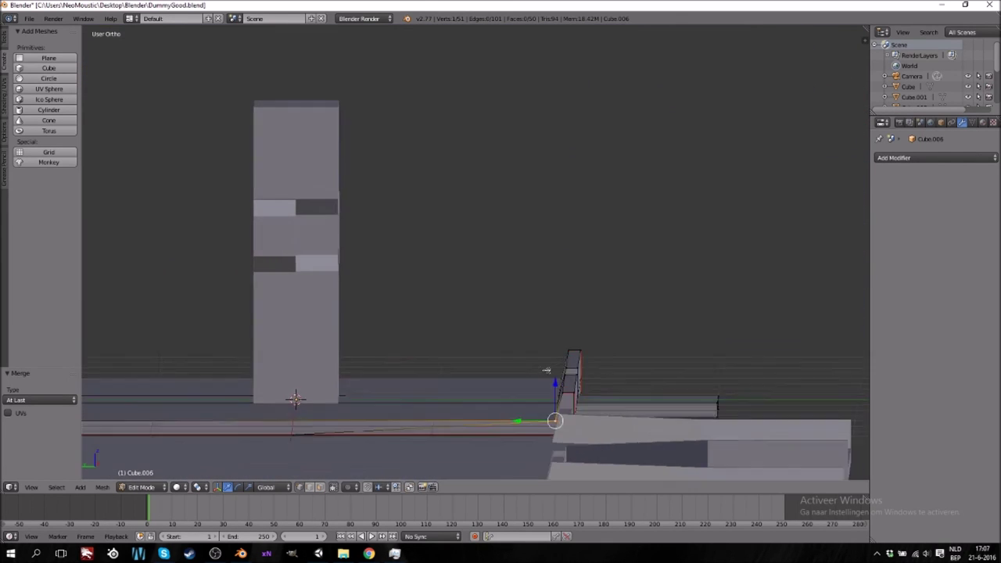
key("KP_Divide")
scroll(539, 297, "up", 6)
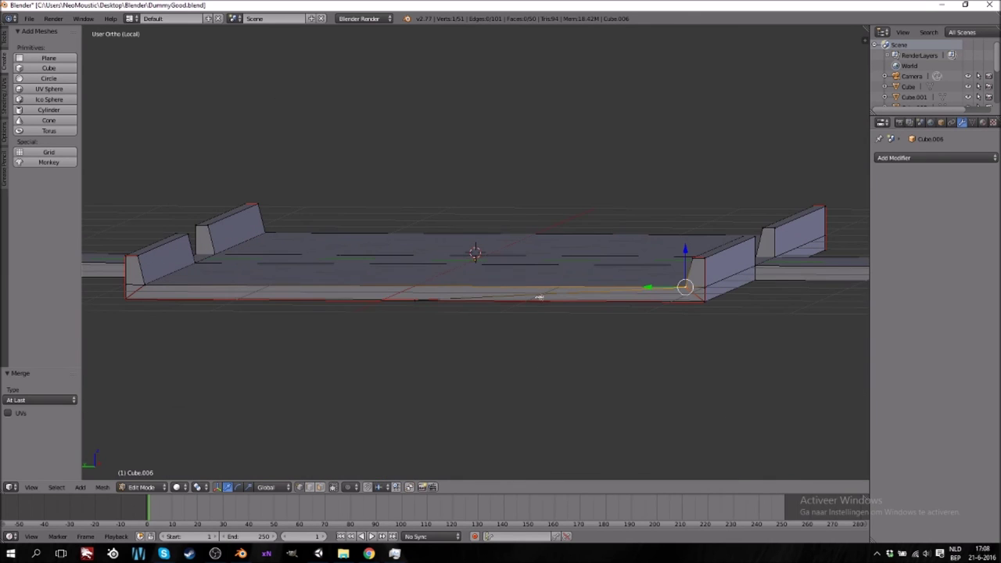
Merge the lower centre-line vertex at the tile's -X end into the bottom -Y corner using At Last
right_click(407, 303)
key("alt+m")
left_click(689, 293)
Merge the two underside centre-line vertices between the doorways into their matching -Y edge vertices using At Last
middle_click_drag(699, 302, 548, 267)
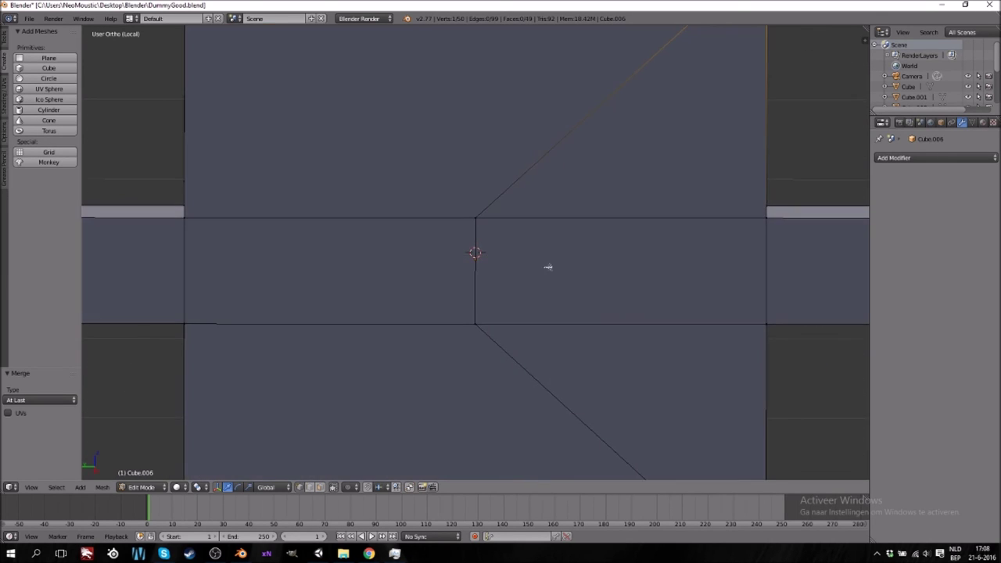
right_click(482, 222)
right_click(775, 220, "shift")
key("alt+m")
left_click(769, 220)
right_click(476, 325)
right_click(765, 324, "shift")
key("alt+m")
left_click(766, 323)
scroll(695, 358, "down", 6)
middle_click_drag(455, 252, 596, 277)
key("KP_7")
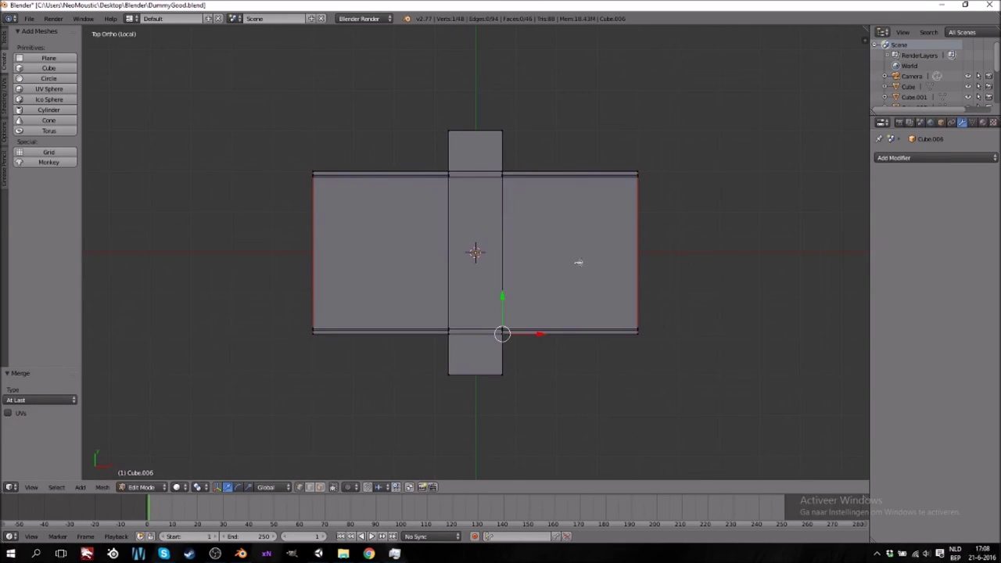
scroll(579, 270, "down", 3)
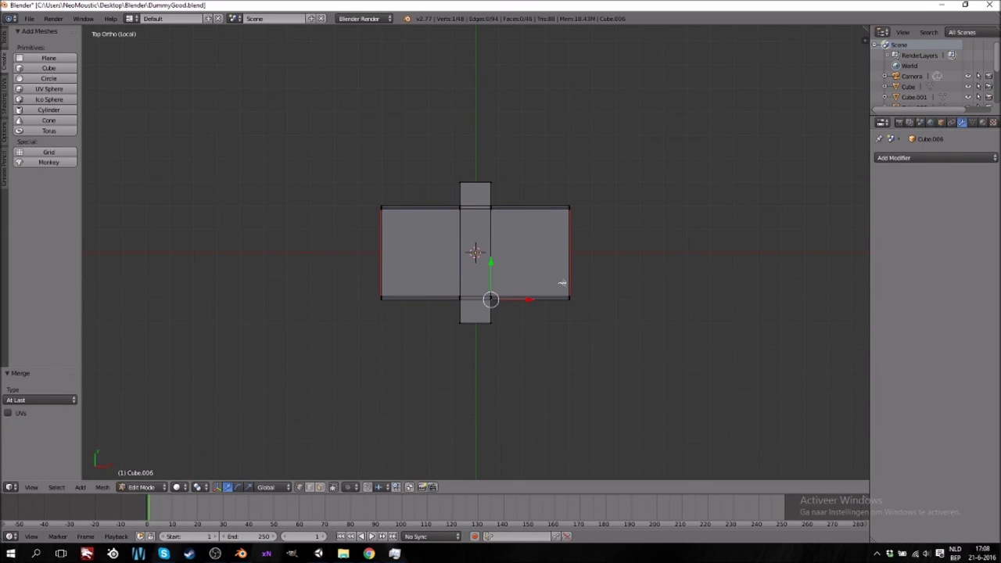
Leave local view and fill the open ends of both doorway extensions on the double-doorway tile with faces
key("KP_Divide")
key("KP_7")
scroll(532, 251, "down", 1)
middle_click_drag(568, 339, 582, 297)
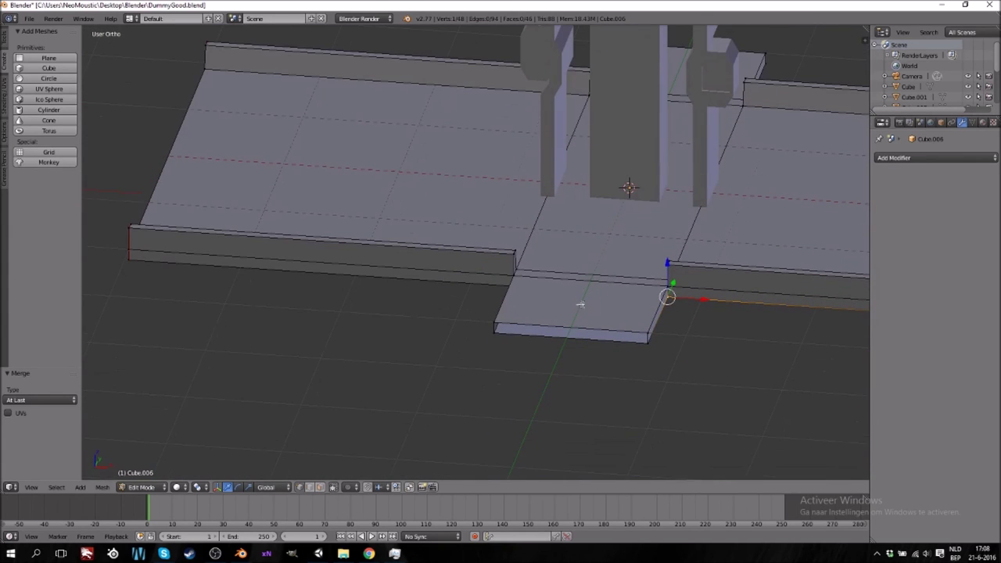
left_click(310, 487)
right_click(587, 344)
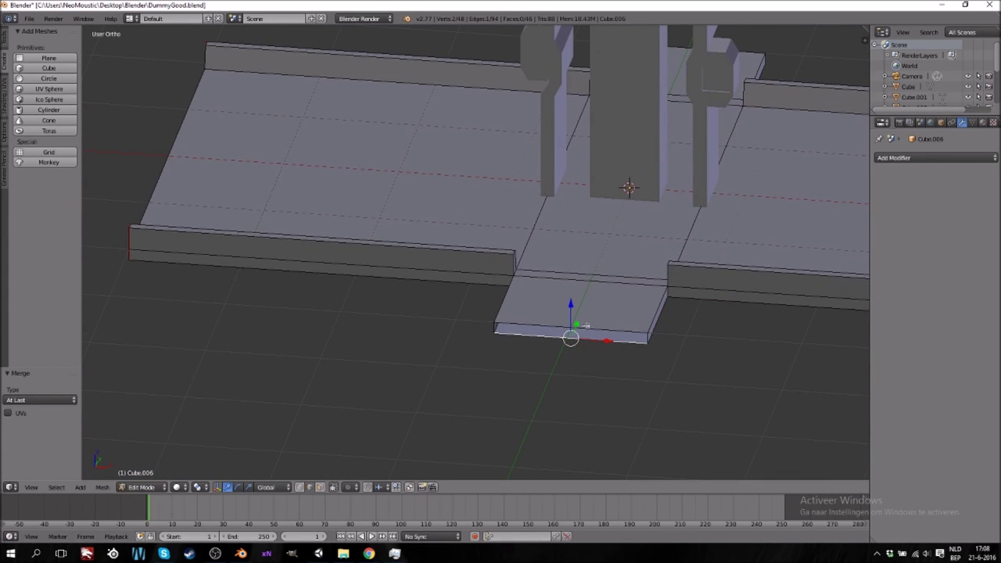
right_click(586, 326, "shift")
key("f")
middle_click_drag(397, 123, 344, 260)
scroll(344, 259, "down", 11, "shift")
right_click(407, 336)
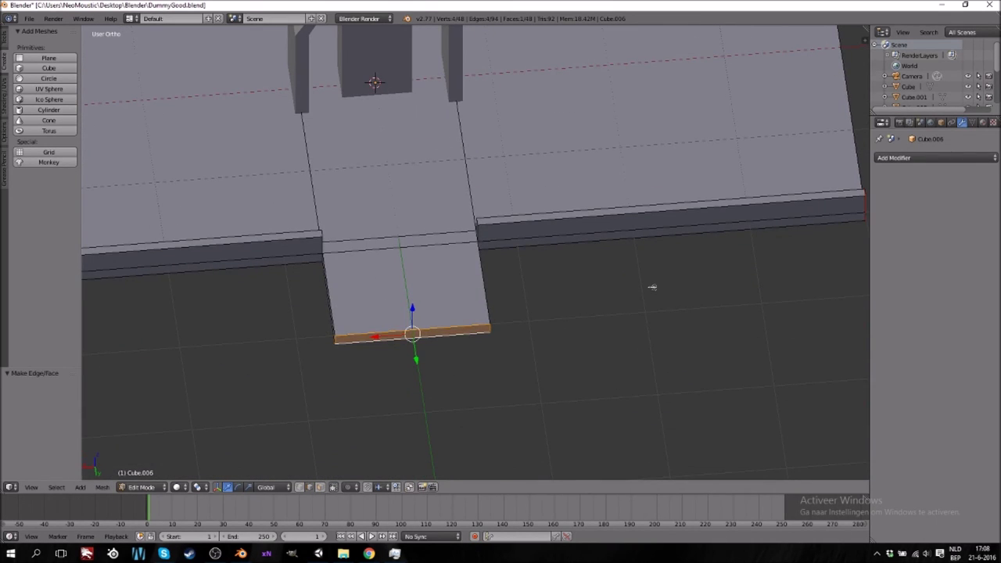
Fill the open end of the short tile's doorway extension with a face
key("KP_7")
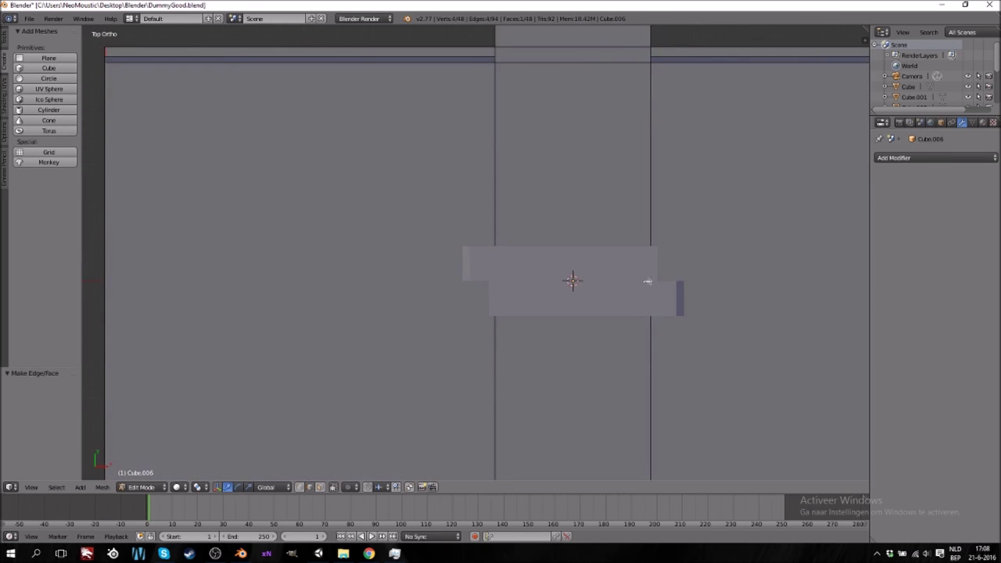
scroll(650, 283, "down", 7)
scroll(621, 251, "down", 12, "ctrl")
scroll(576, 267, "left", 15, "ctrl")
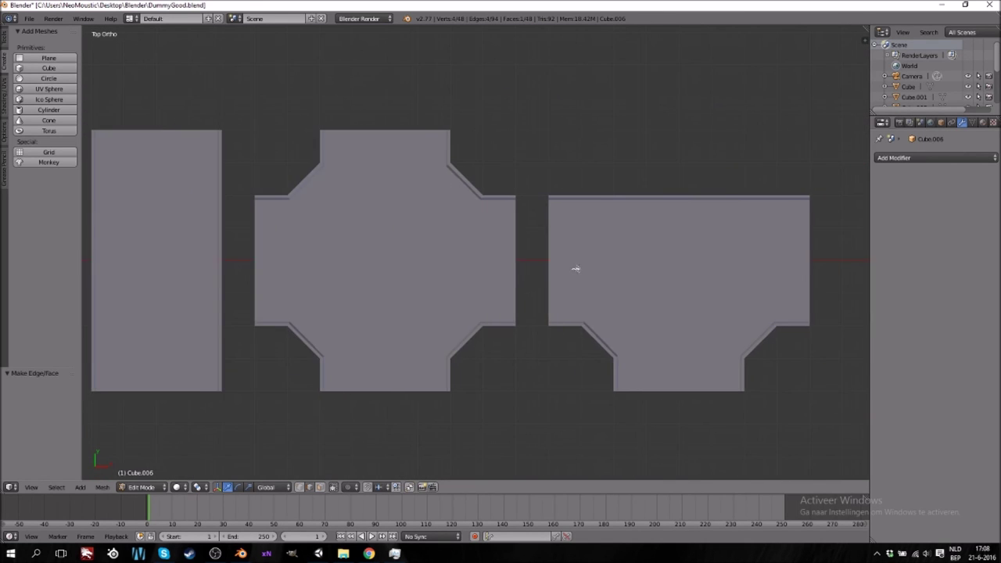
scroll(478, 280, "left", 4, "ctrl")
scroll(488, 268, "down", 5, "shift")
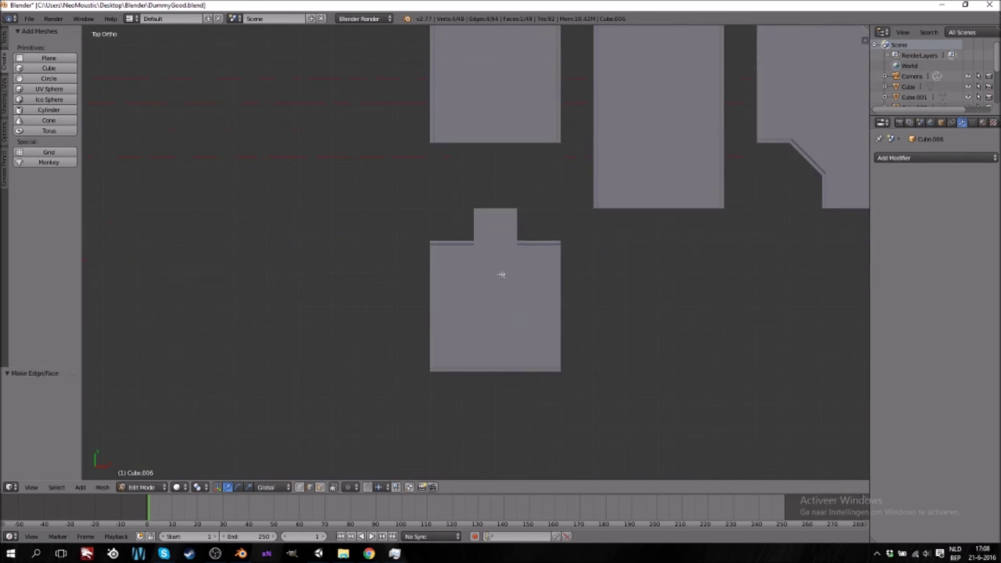
key("Tab")
right_click(507, 310)
key("Tab")
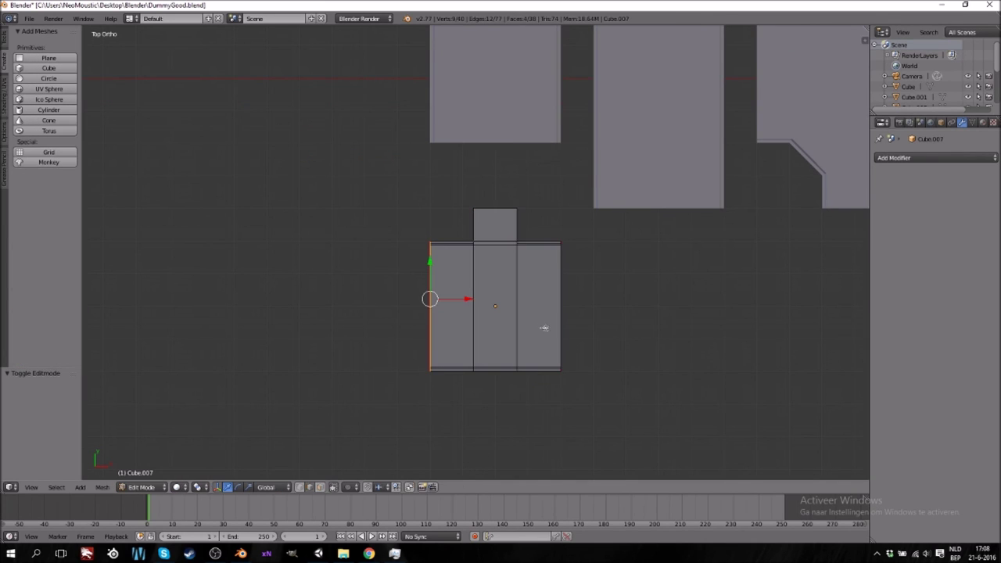
middle_click_drag(542, 329, 501, 309)
scroll(489, 290, "up", 5)
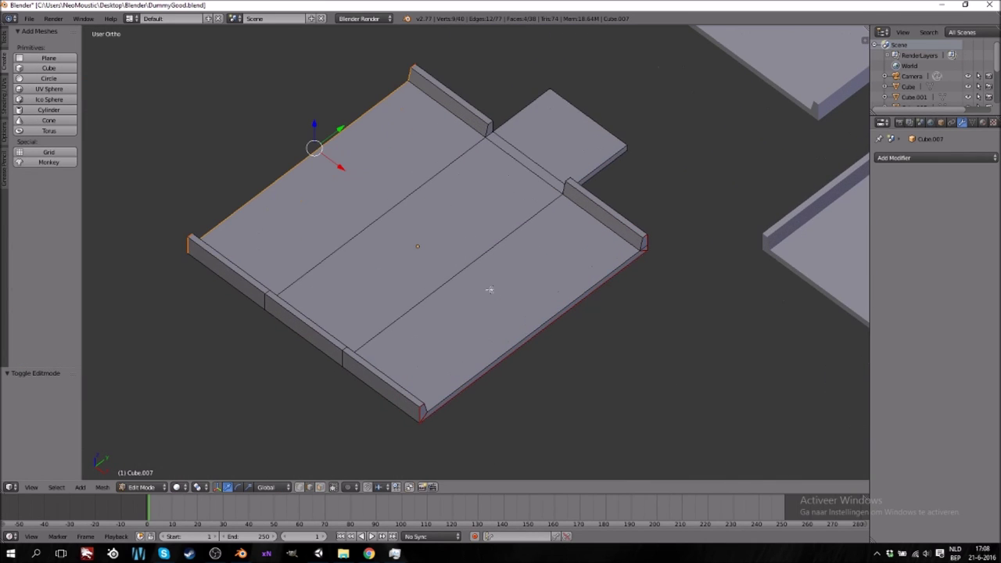
middle_click_drag(615, 186, 491, 168)
right_click(493, 187)
right_click(494, 203, "shift")
key("Tab")
scroll(442, 293, "down", 8)
middle_click_drag(296, 350, 394, 369)
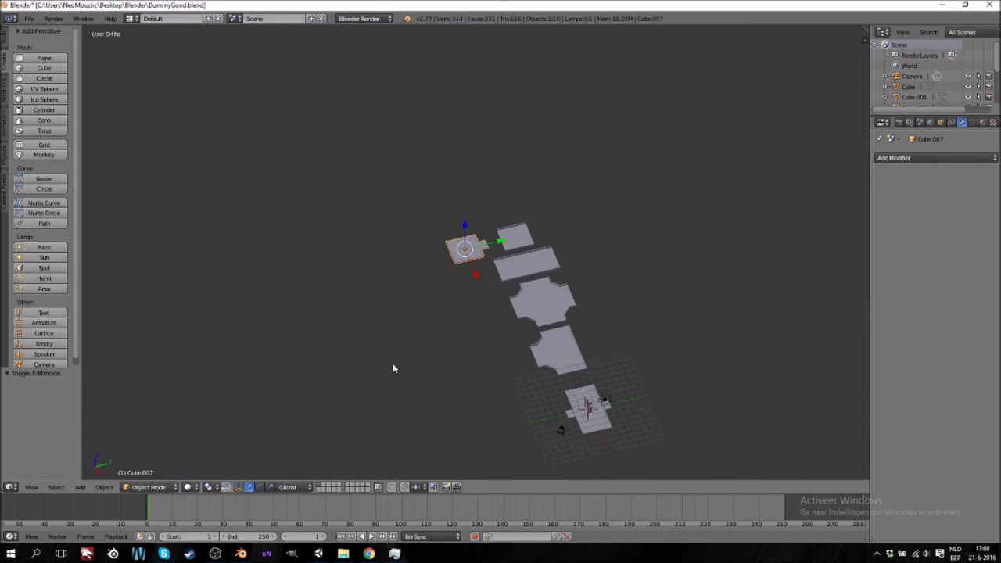
Move the double-doorway tile down along Y to the short doorway tile's row, then -28 units along X
key("KP_7")
scroll(472, 306, "up", 3)
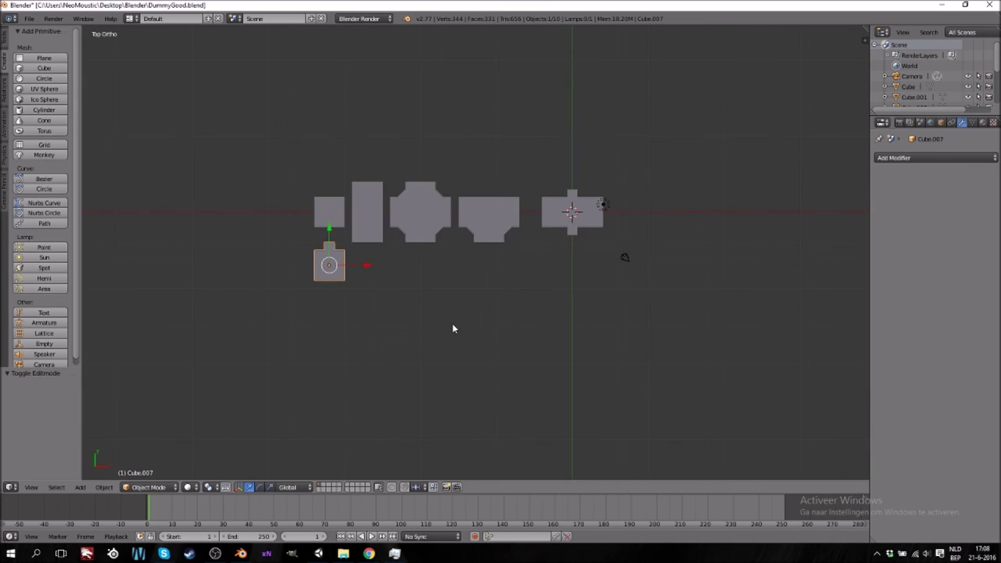
scroll(451, 328, "up", 1)
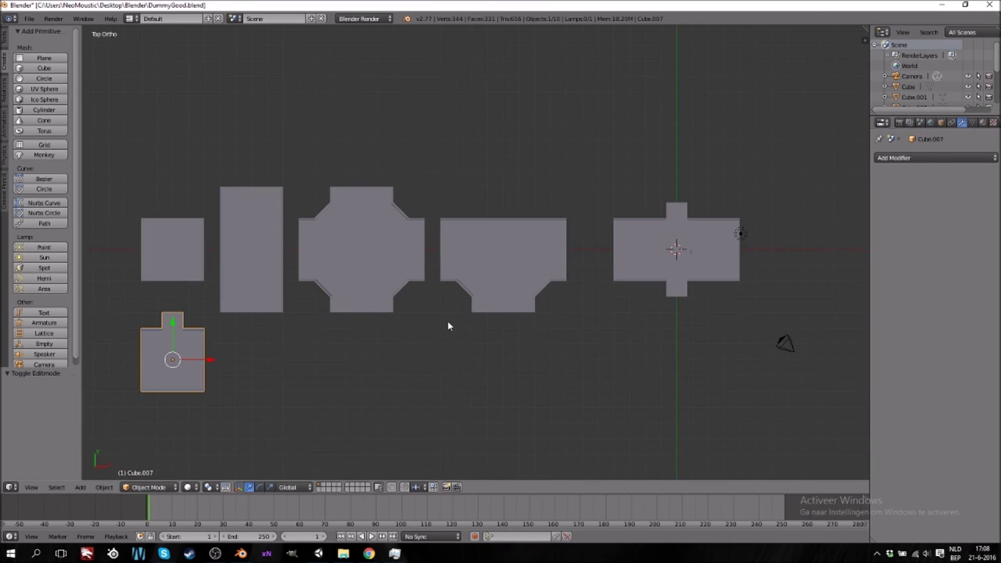
right_click(672, 233)
left_click_drag(677, 212, 680, 319)
left_click_drag(710, 361, 279, 371)
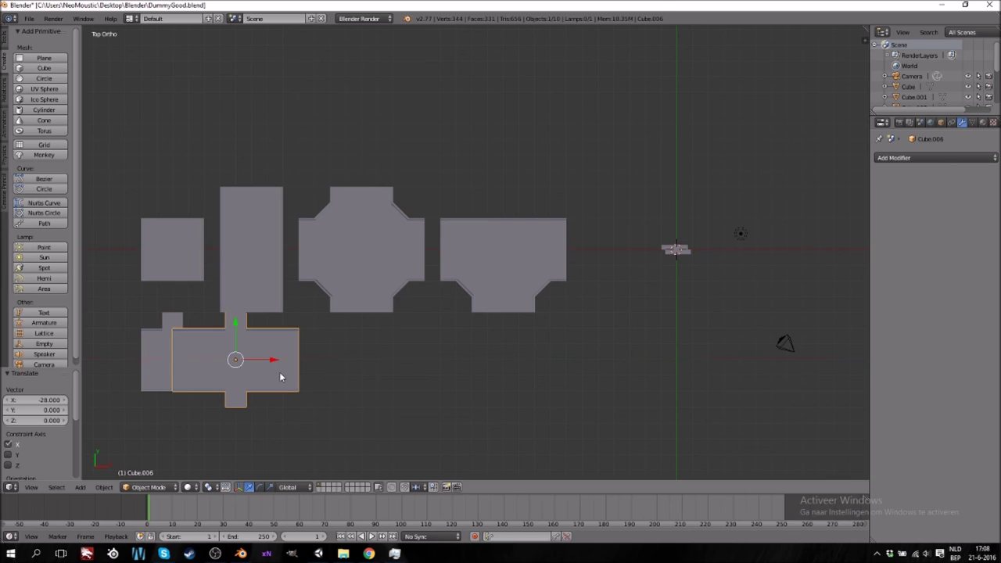
Rotate the double-doorway tile 90° and align it below the plain long tile, moving the short doorway tile 1 unit along +Y
type("r90")
key("Return")
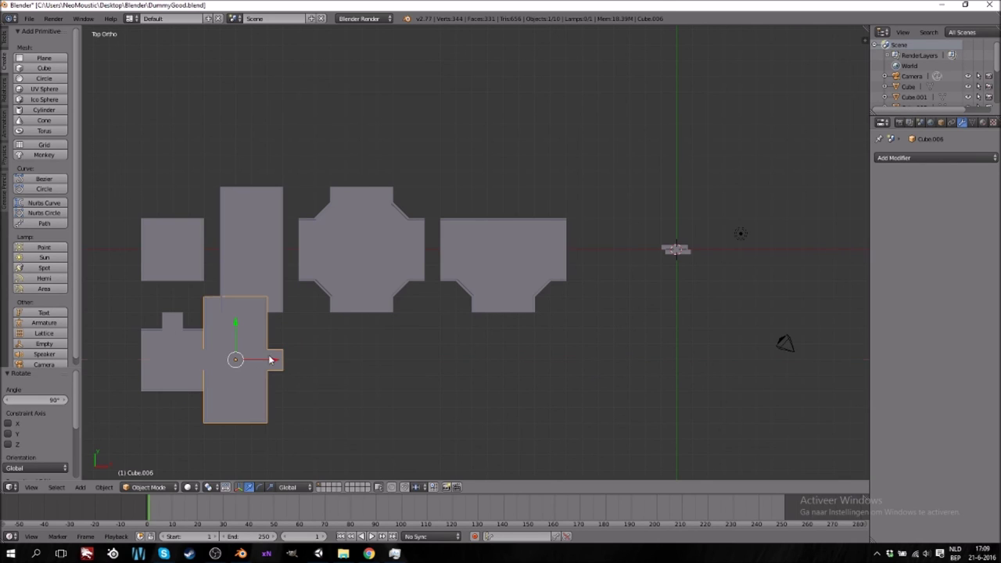
left_click_drag(271, 360, 286, 360)
left_click_drag(251, 324, 252, 357)
right_click(185, 363)
left_click_drag(175, 331, 173, 315)
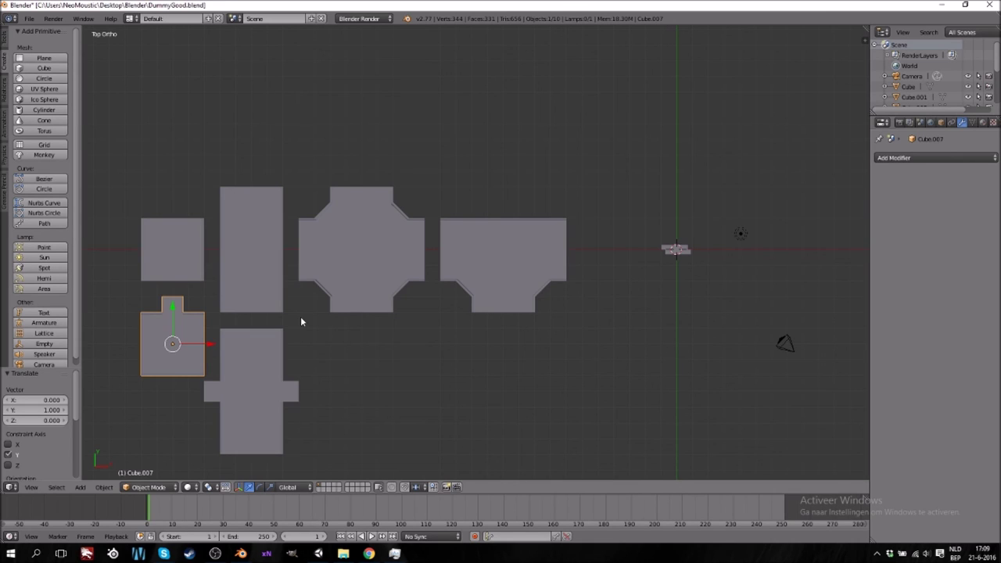
Mark seams along the double-doorway tile's +X bottom edges, including the outline of that side's doorway extension
right_click(260, 366)
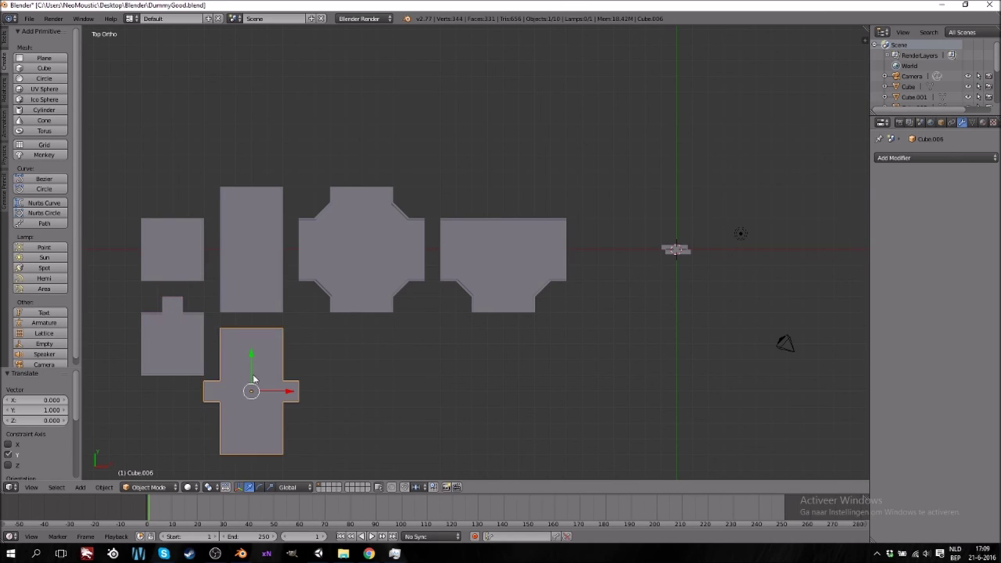
key("ctrl+KP_4")
key("Tab")
middle_click_drag(391, 358, 401, 266)
scroll(378, 268, "up", 8)
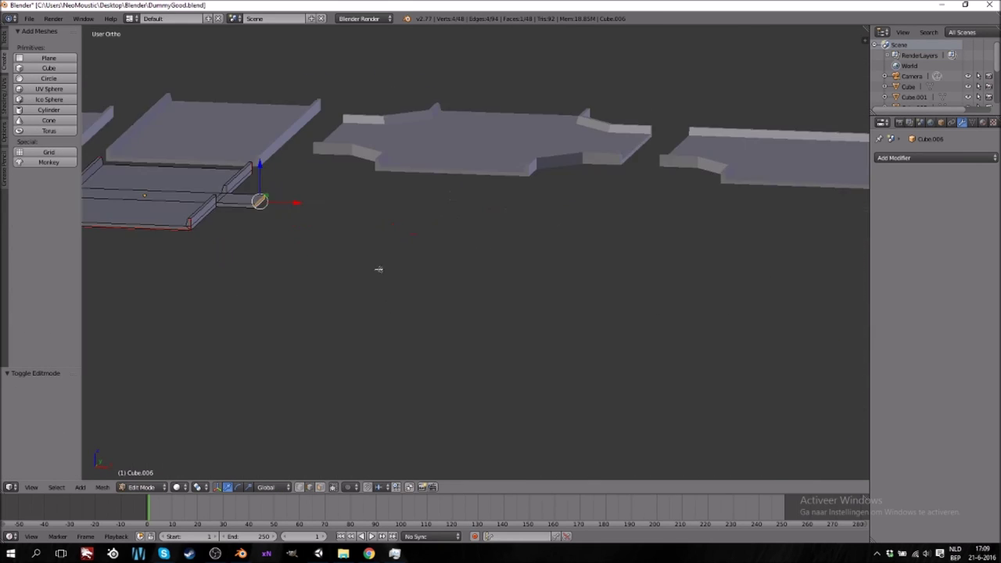
scroll(280, 231, "down", 20, "ctrl")
scroll(341, 239, "down", 2, "ctrl")
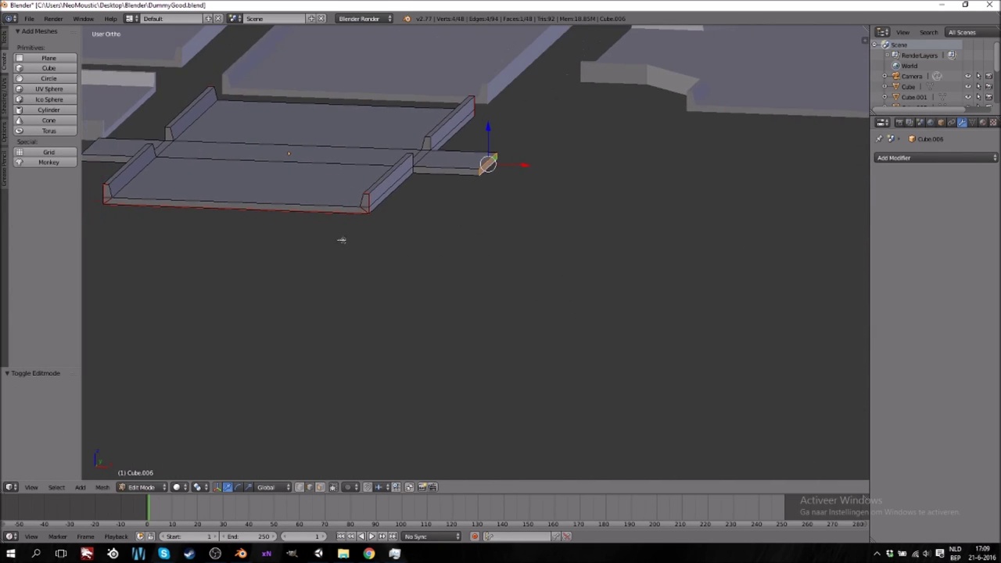
scroll(440, 242, "up", 4)
scroll(375, 223, "up", 12, "shift")
scroll(338, 254, "up", 2, "shift")
right_click(303, 307)
right_click(464, 265, "shift")
right_click(489, 252, "shift")
right_click(486, 253, "shift")
right_click(525, 223, "shift")
middle_click_drag(578, 228, 489, 231)
middle_click_drag(191, 209, 294, 228)
right_click(310, 266, "shift")
middle_click_drag(519, 233, 317, 167)
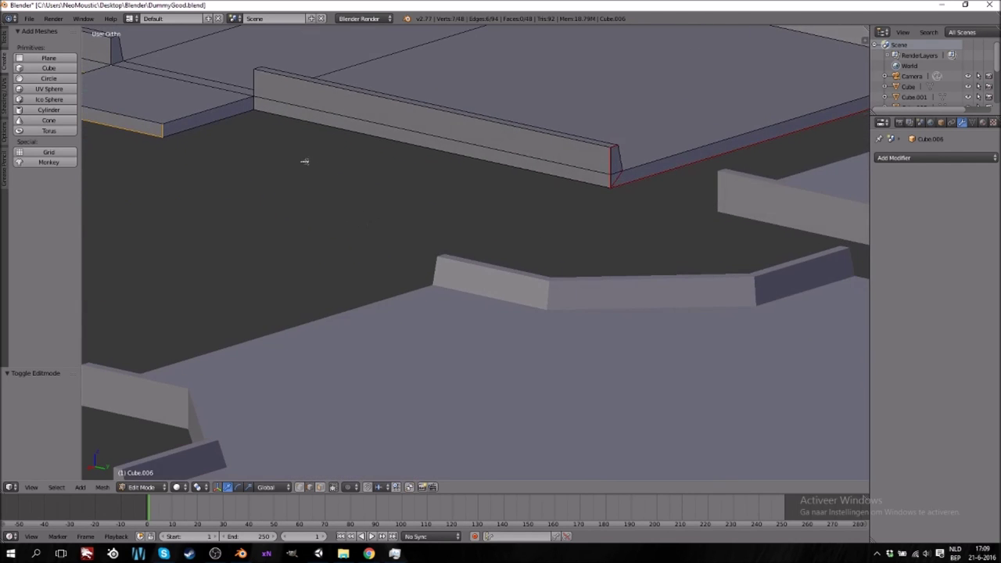
scroll(313, 160, "down", 5, "ctrl")
right_click(294, 131, "shift")
right_click(336, 110, "shift")
right_click(328, 115, "shift")
right_click(340, 103, "shift")
right_click(397, 124, "shift")
key("space")
key("Return")
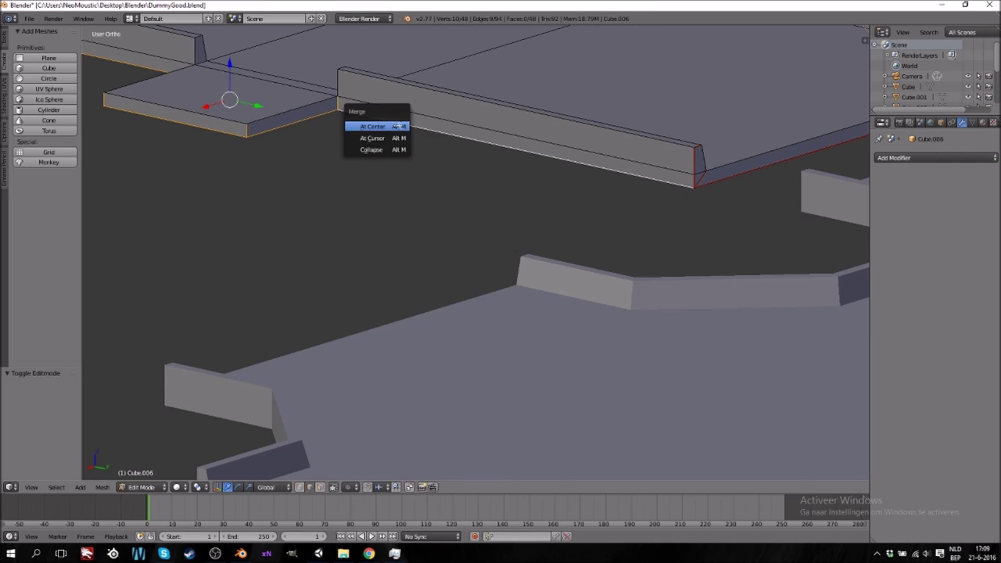
key("space")
type("mark")
key("Return")
Mark seams along the double-doorway tile's -X bottom edges and doorway outline, plus the vertical rim-end edges beside both doorways
middle_click_drag(298, 160, 527, 183)
scroll(528, 183, "down", 5)
scroll(528, 238, "up", 2)
right_click(558, 408)
right_click(436, 372, "shift")
right_click(432, 363, "shift")
right_click(387, 382, "shift")
right_click(365, 387, "shift")
right_click(304, 362, "shift")
scroll(304, 361, "up", 1)
middle_click_drag(312, 356, 408, 358)
middle_click_drag(744, 385, 511, 386, "shift")
right_click(603, 362, "shift")
right_click(586, 346, "shift")
right_click(540, 353, "shift")
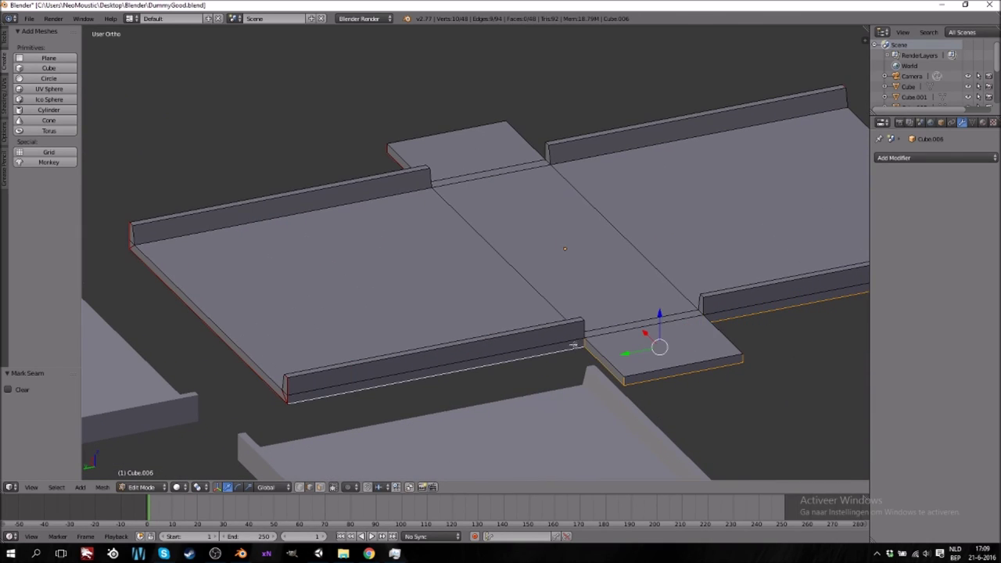
right_click(700, 308, "shift")
right_click(703, 299, "shift")
middle_click_drag(684, 330, 563, 331)
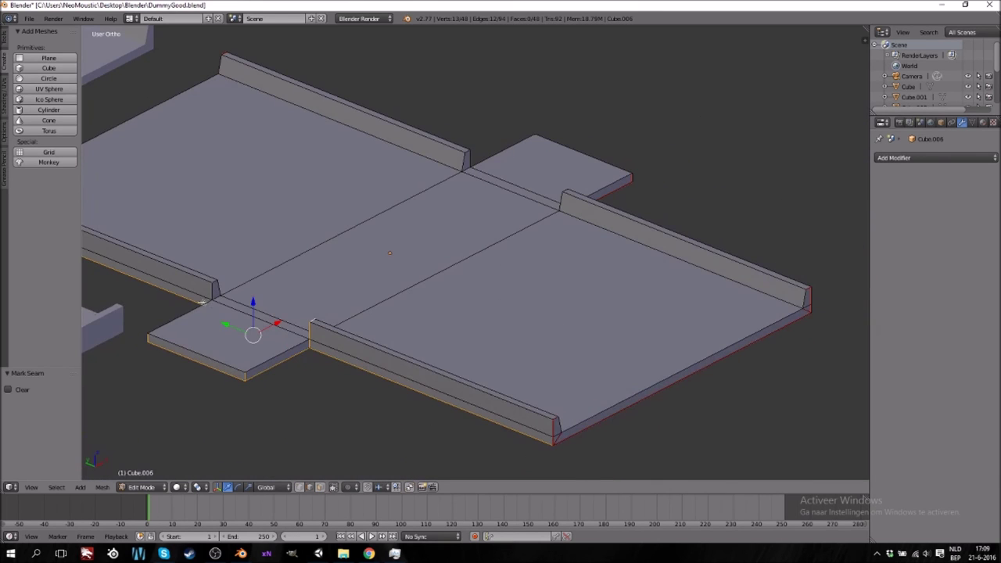
right_click(218, 296, "shift")
right_click(216, 281, "shift")
right_click(465, 169, "shift")
right_click(470, 163, "shift")
right_click(467, 160, "shift")
right_click(465, 162, "shift")
right_click(469, 168, "shift")
right_click(470, 149, "shift")
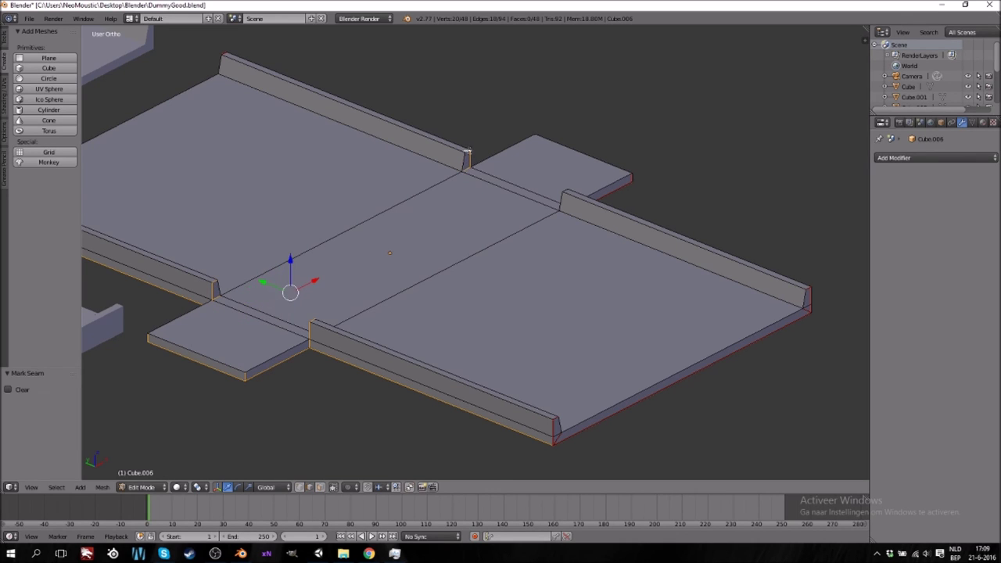
right_click(565, 194, "shift")
right_click(567, 196, "shift")
right_click(569, 188, "shift")
middle_click_drag(568, 188, 535, 156)
right_click(534, 150, "shift")
right_click(534, 152, "shift")
key("space")
key("Return")
scroll(548, 180, "down", 5)
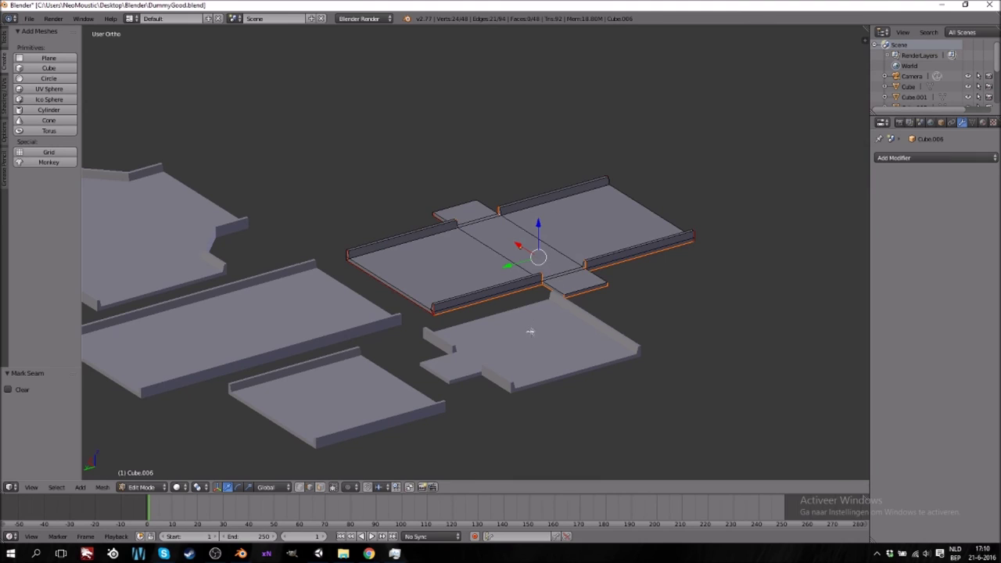
Mark seams on the short doorway tile along the doorway side's bottom edges, the extension's outline and the adjoining rim-end edges
key("Tab")
right_click(524, 342)
key("Tab")
scroll(516, 352, "down", 10, "shift")
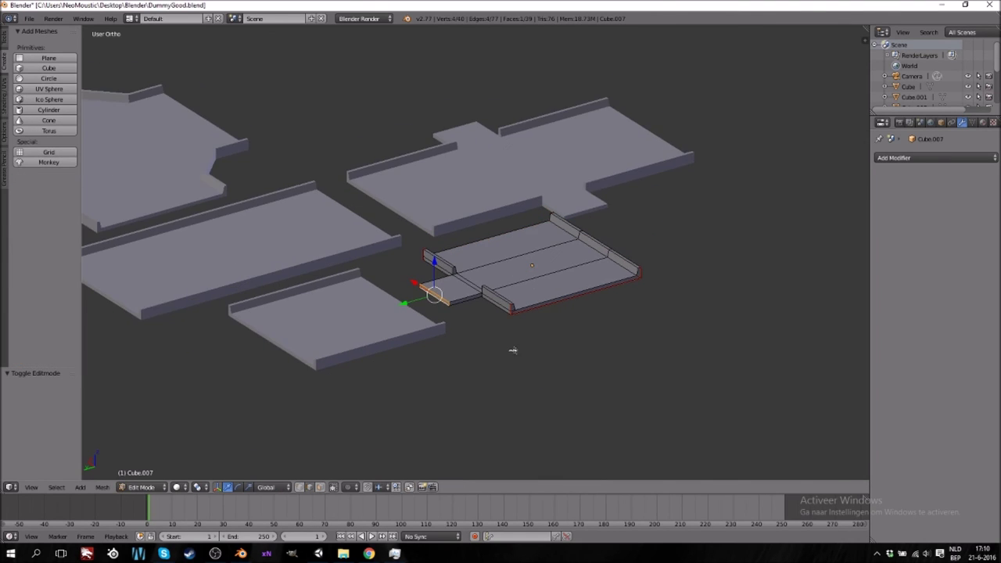
scroll(498, 290, "up", 5)
right_click(501, 237)
right_click(493, 229, "shift")
right_click(461, 248, "shift")
right_click(410, 248, "shift")
right_click(376, 237, "shift")
middle_click_drag(372, 237, 451, 248)
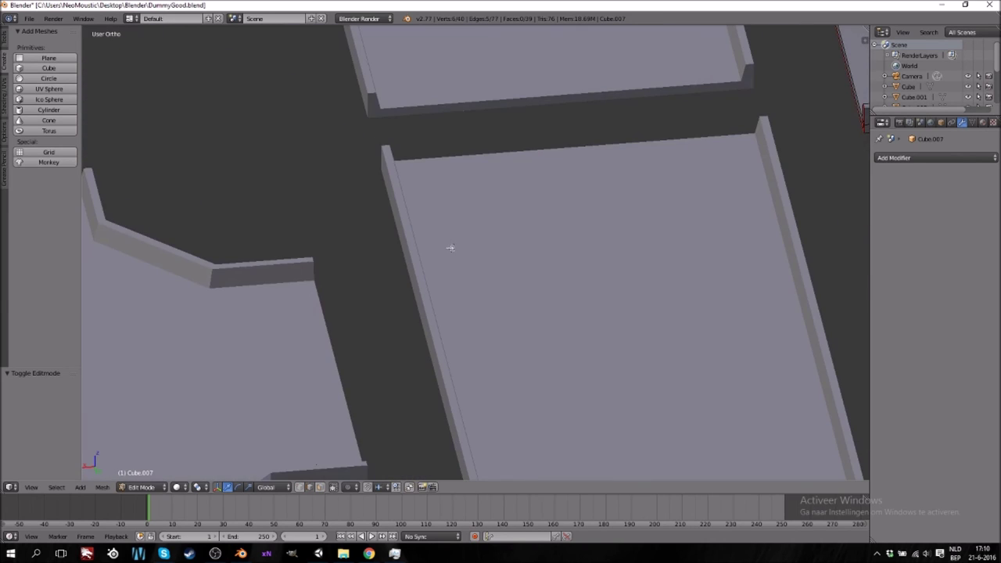
key("KP_Decimal")
middle_click_drag(363, 286, 427, 329)
right_click(434, 328, "shift")
right_click(437, 324, "shift")
right_click(338, 296, "shift")
right_click(421, 230, "shift")
right_click(426, 221, "shift")
right_click(422, 212, "shift")
middle_click_drag(474, 261, 360, 255)
right_click(372, 190, "shift")
right_click(368, 180, "shift")
right_click(385, 192, "shift")
key("ctrl+e")
left_click(395, 235)
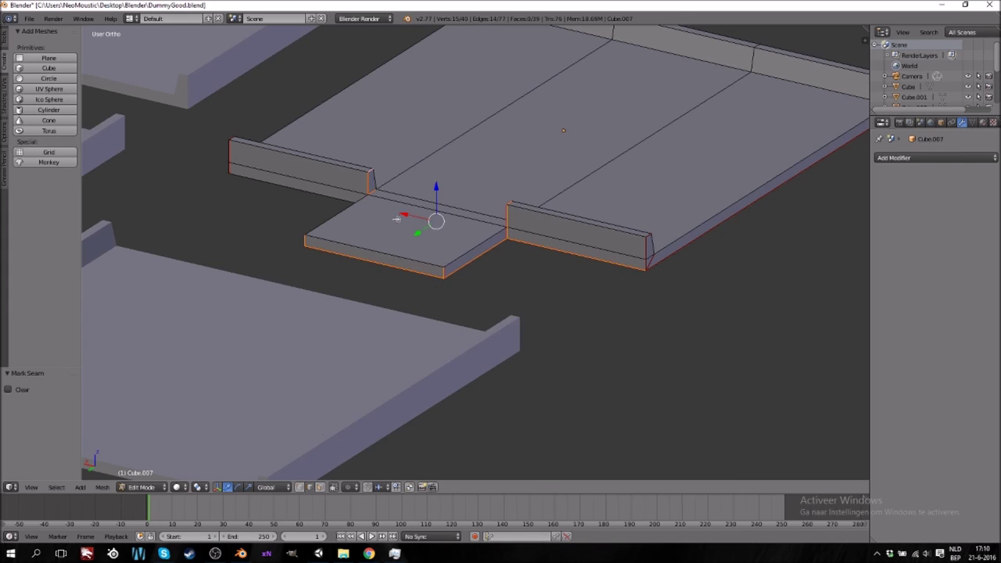
scroll(394, 237, "down", 4)
key("Tab")
Examine the seam edges along the doorway side of the short doorway tile
middle_click_drag(510, 237, 472, 246)
scroll(478, 249, "down", 6)
middle_click_drag(370, 244, 489, 246, "shift")
scroll(489, 250, "down", 20, "ctrl")
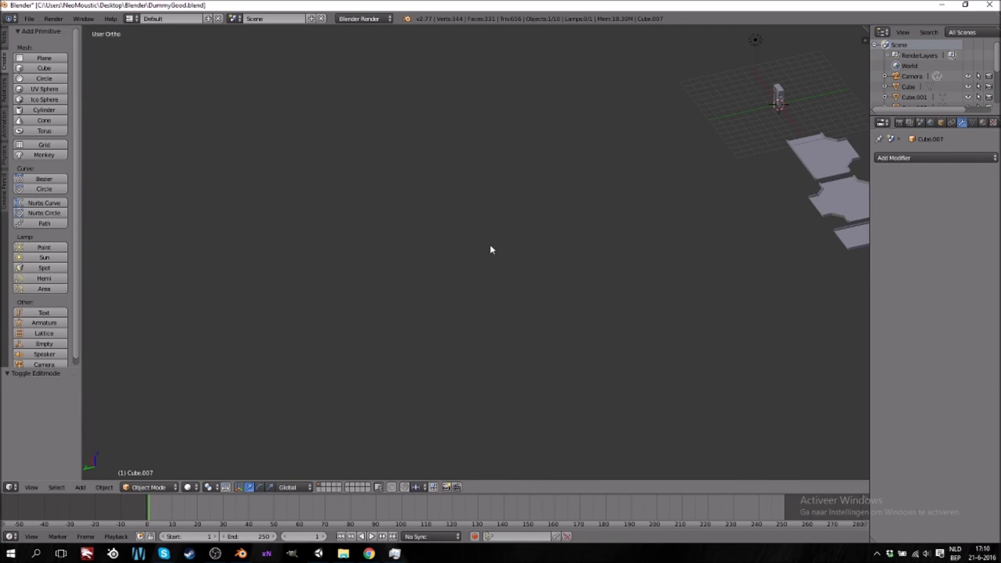
scroll(490, 251, "up", 5, "ctrl")
middle_click_drag(471, 262, 545, 278)
key("Tab")
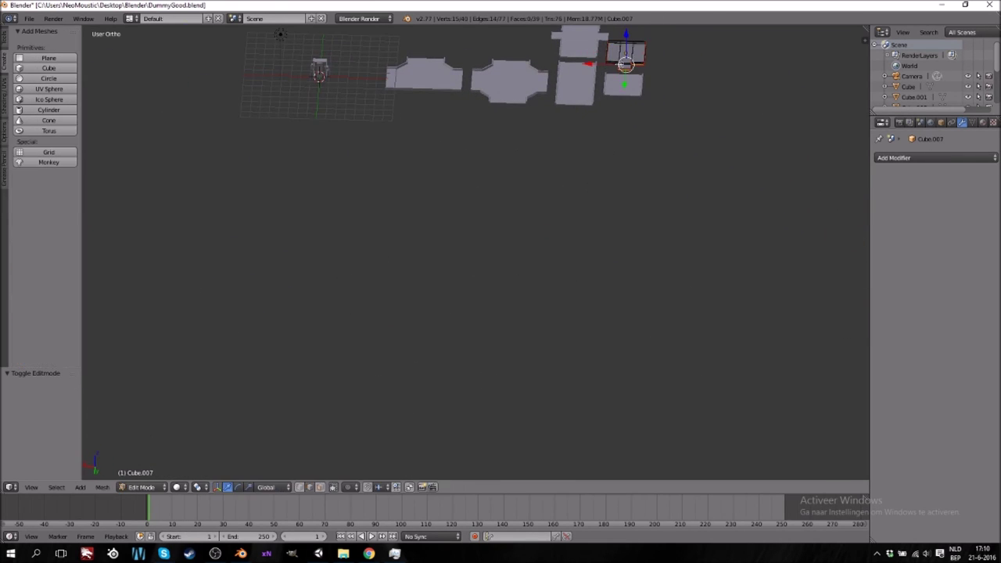
right_click(640, 66)
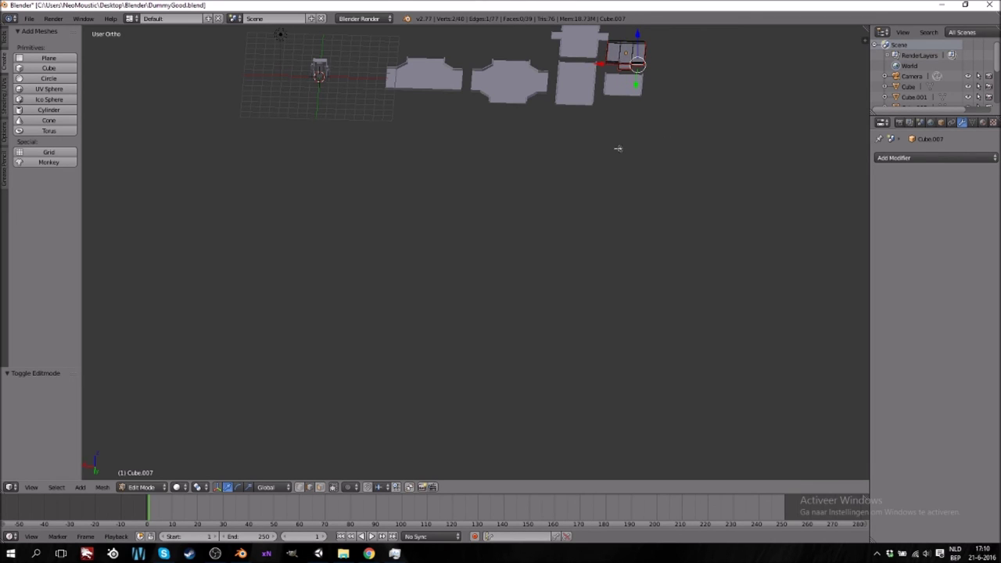
key("KP_Decimal")
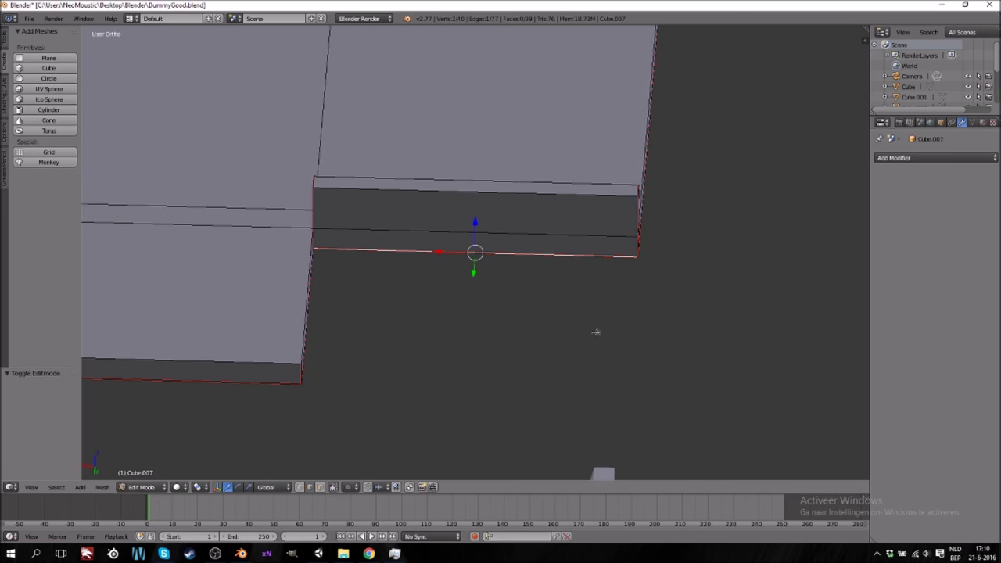
middle_click_drag(595, 329, 552, 315)
scroll(509, 313, "down", 5)
key("Tab")
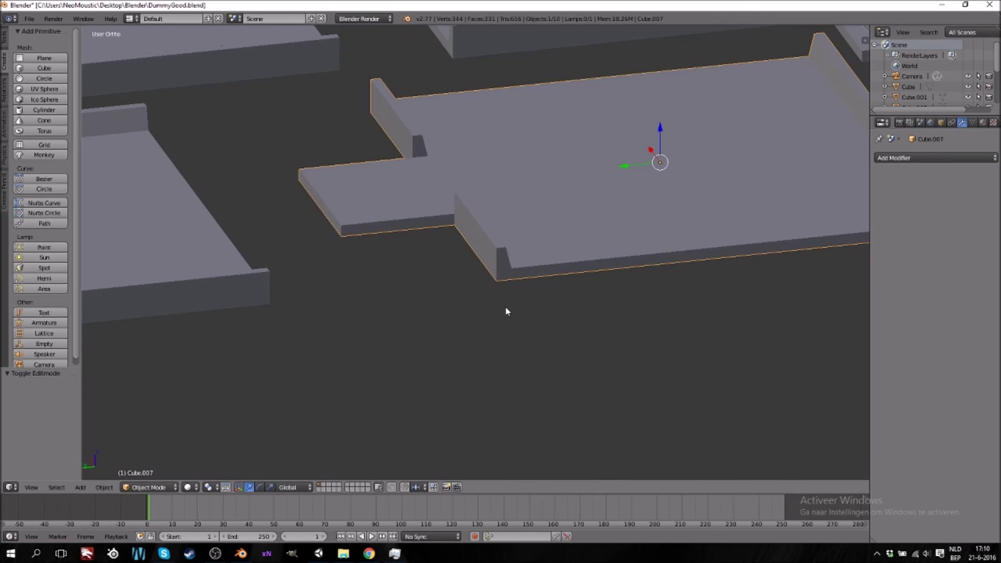
View the whole arrangement of floor tiles straight from above
scroll(522, 294, "down", 7)
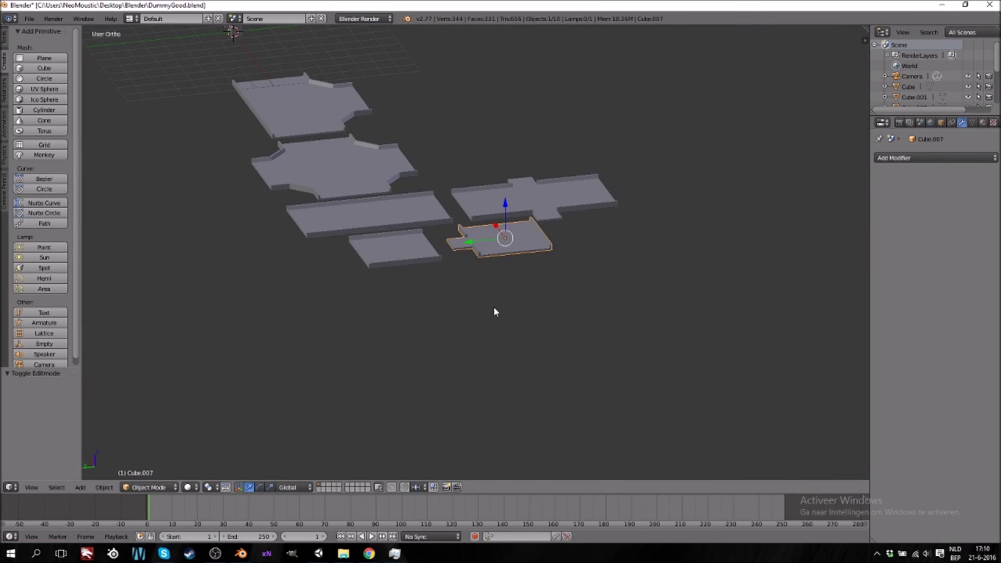
key("KP_7")
scroll(494, 312, "up", 5, "ctrl")
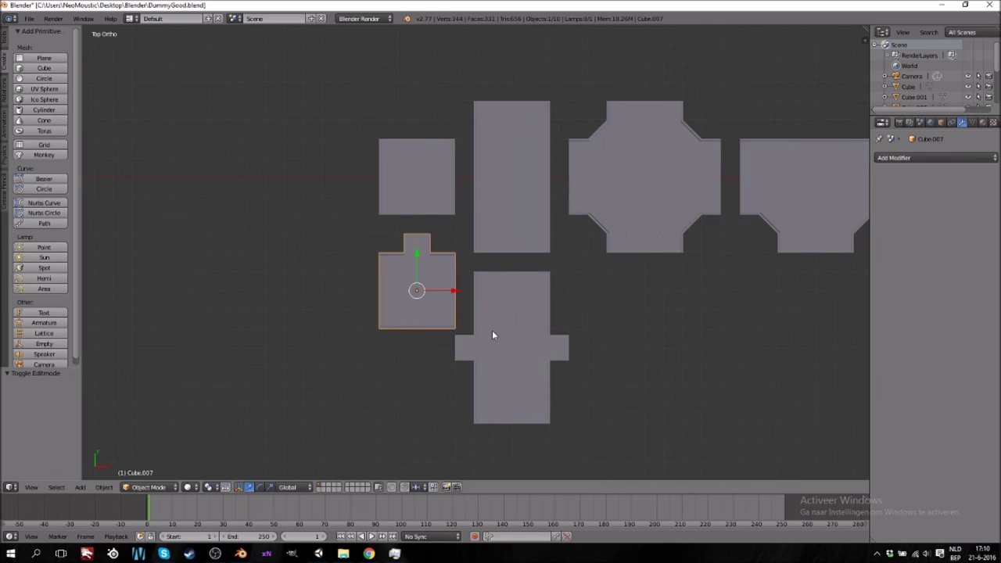
left_click(215, 554)
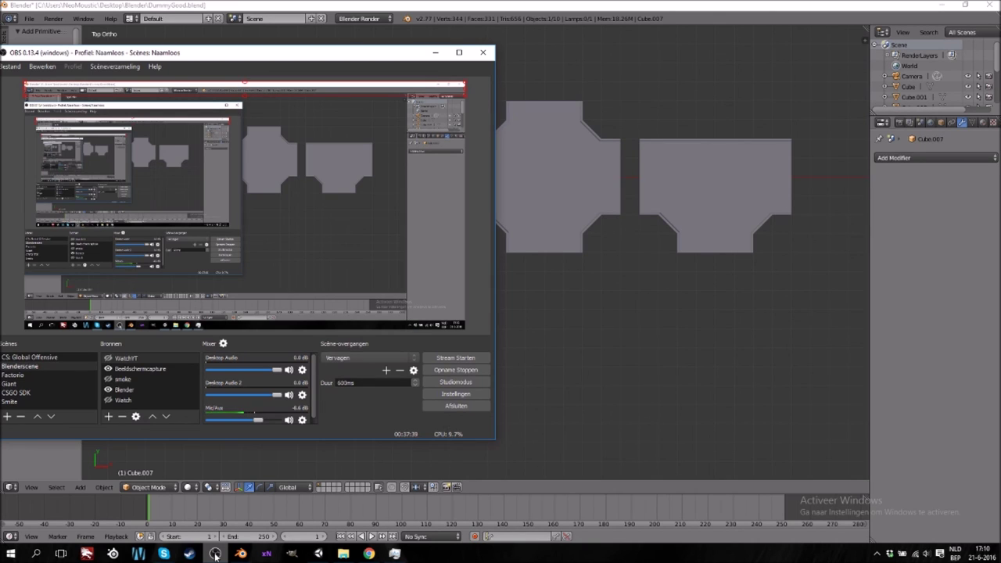
left_click(215, 554)
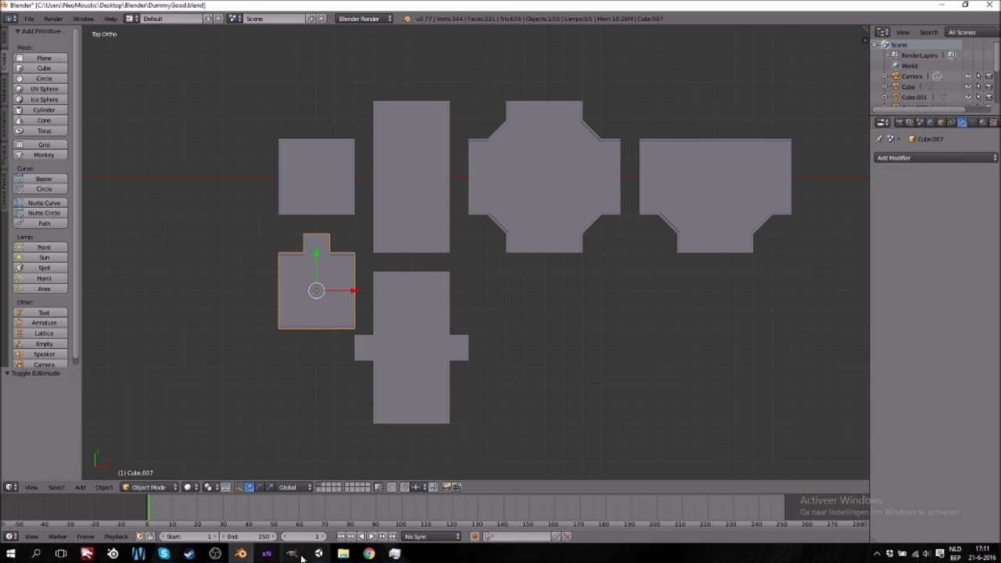
left_click(216, 554)
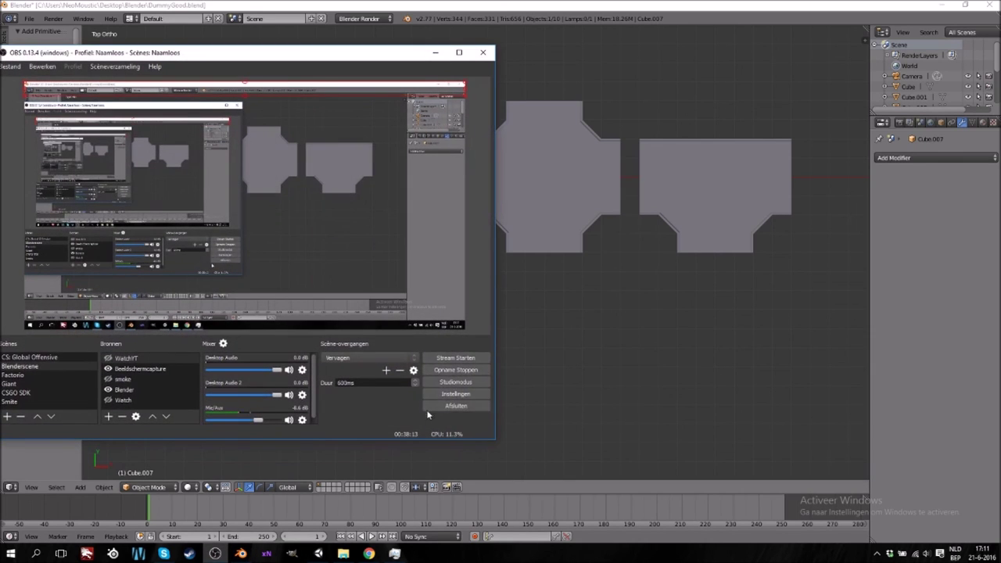